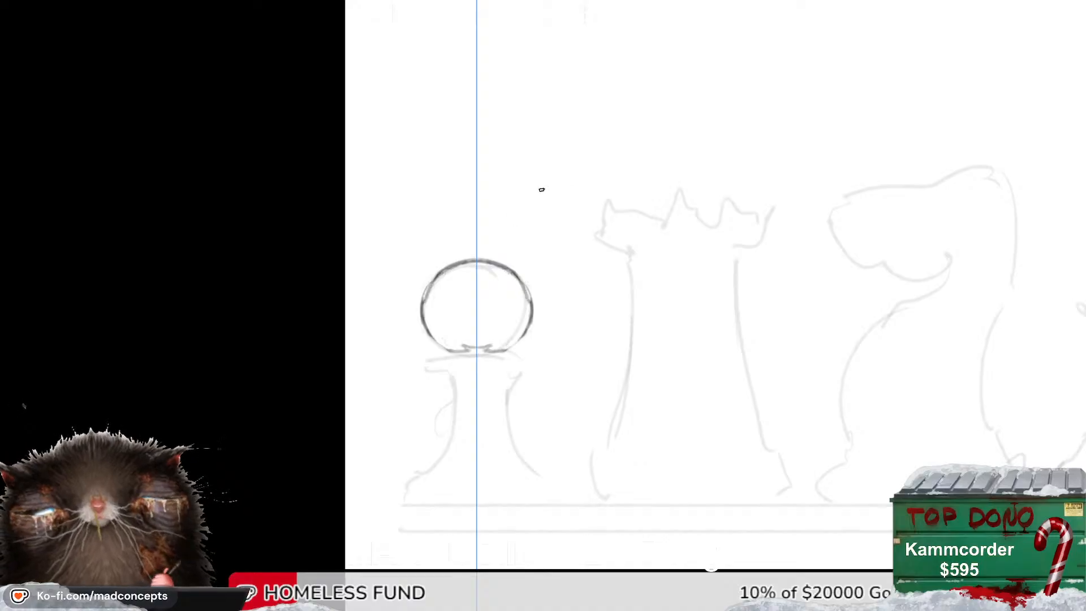
Sketch a curved iris rim and a shallow cornea bulge at the top of the pawn's round head.
key("e")
key("b")
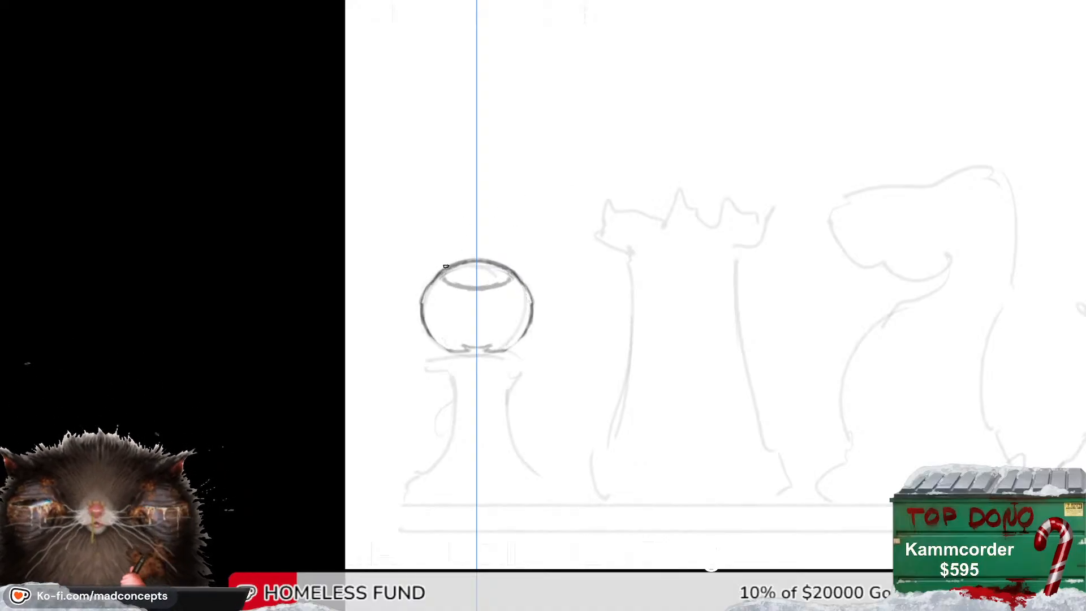
key("ctrl+z")
key("ctrl+z")
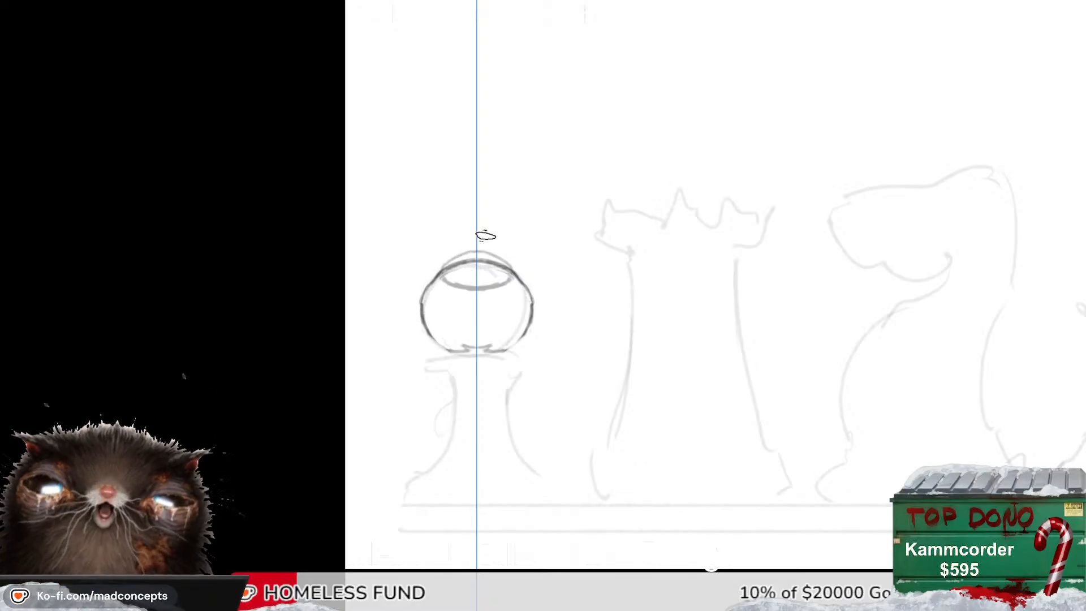
key("h")
key("h")
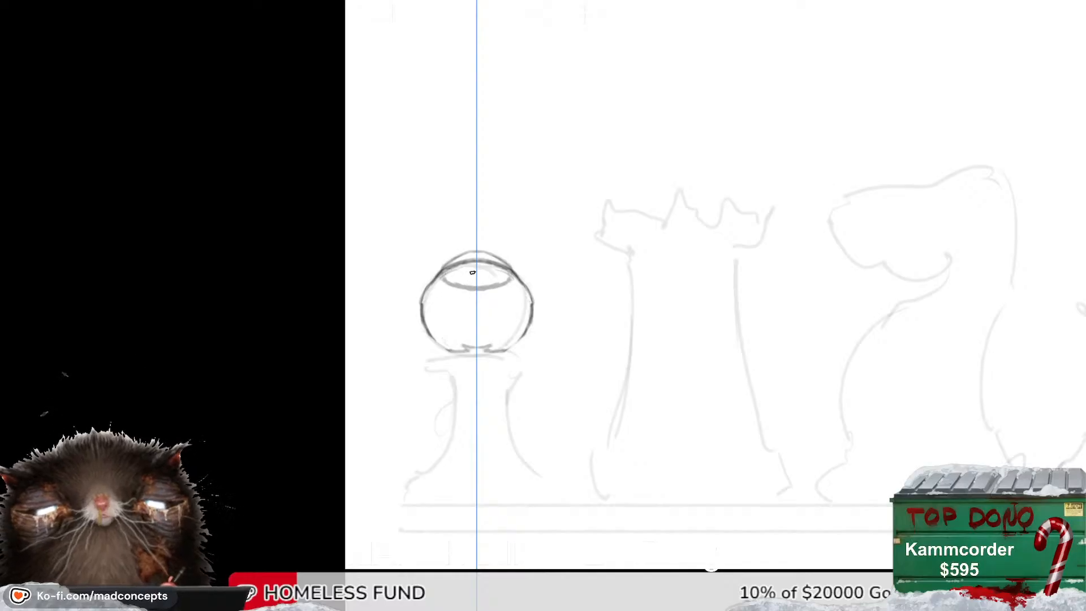
Fill in a dark, flattened pupil inside the iris at the top of the pawn's eyeball head.
left_click_drag(467, 275, 489, 277)
key("h")
left_click_drag(573, 321, 448, 305)
key("h")
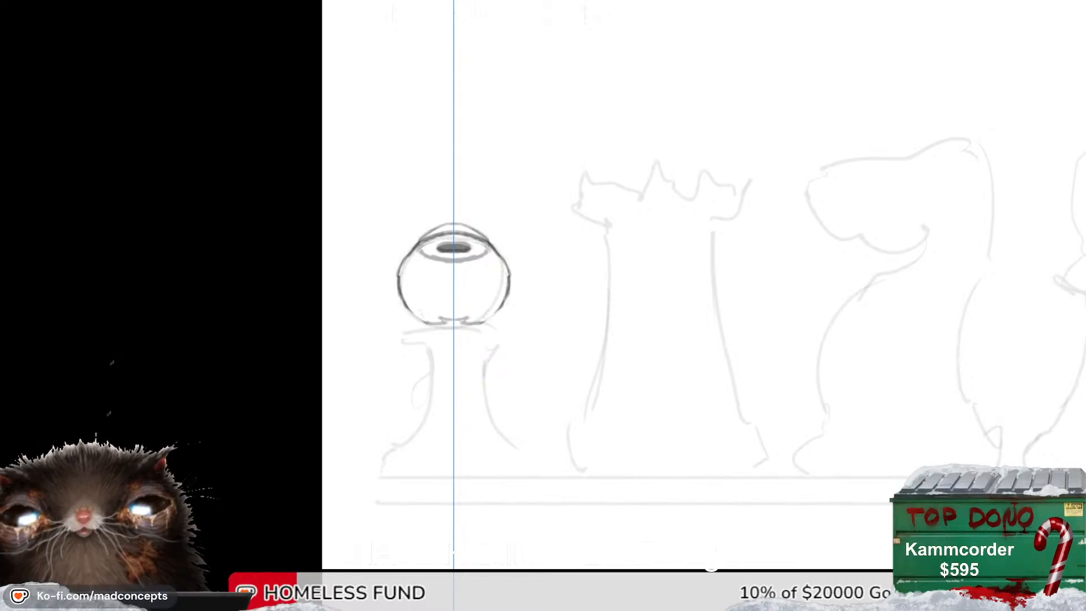
left_click_drag(604, 321, 603, 311)
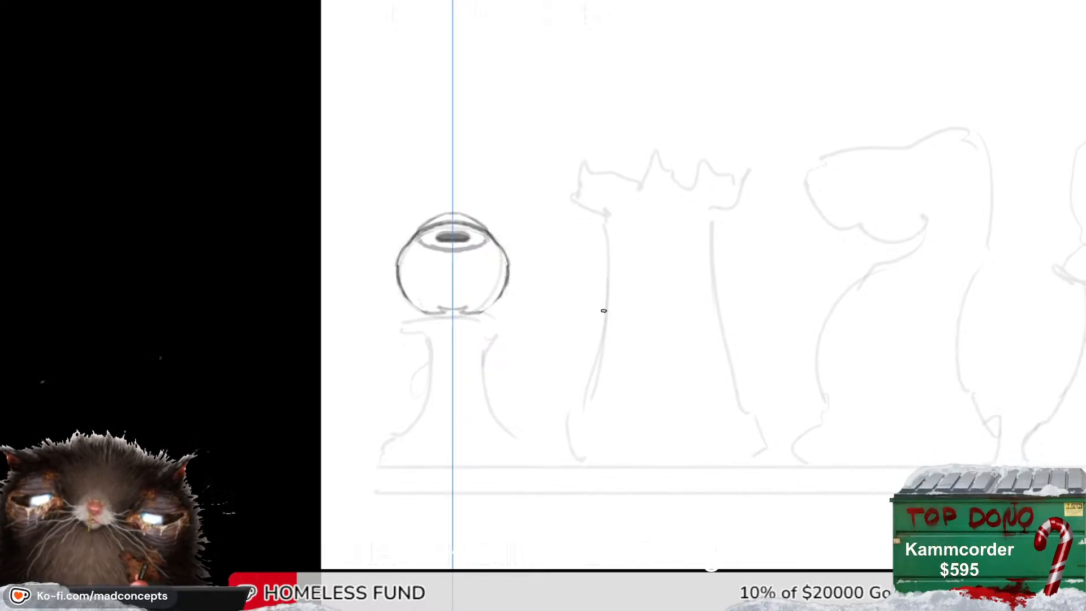
mouse_move(495, 328)
left_mouse_down()
mouse_move(517, 324)
mouse_move(511, 308)
mouse_move(523, 259)
left_mouse_up()
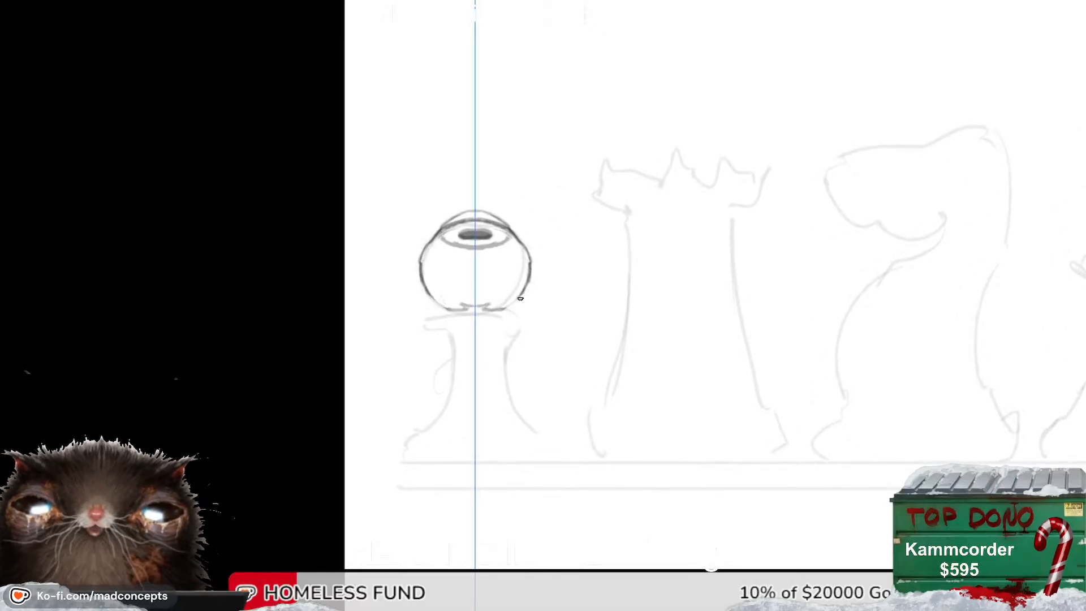
Sketch a curled, symmetrical collar rim directly beneath the pawn's eyeball, redrawing the strokes until the shape fits.
left_click_drag(521, 299, 503, 329)
key("ctrl+z")
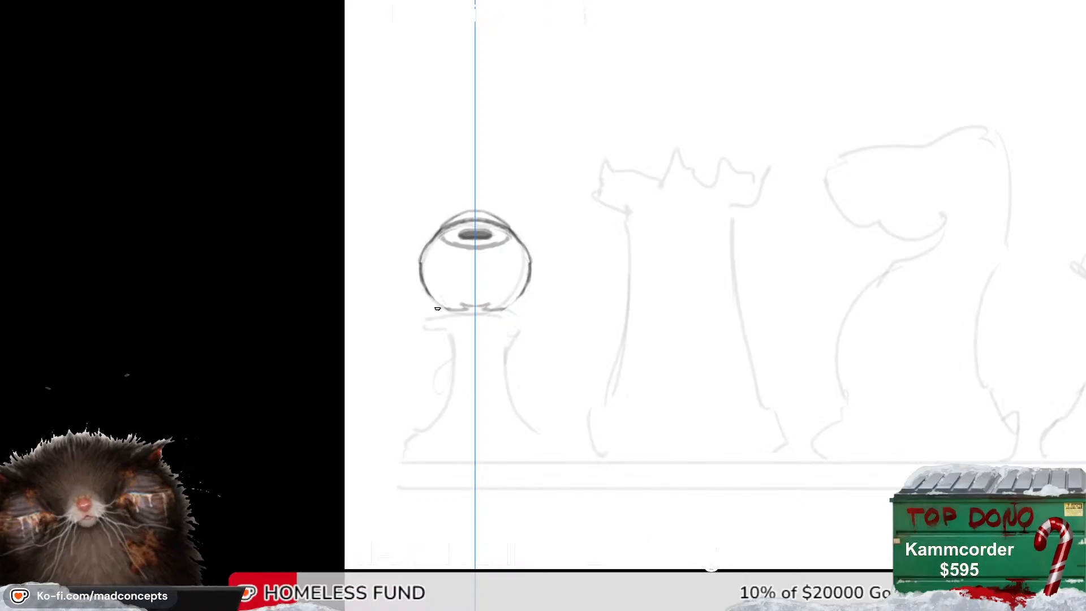
left_click_drag(425, 310, 446, 318)
key("ctrl+z")
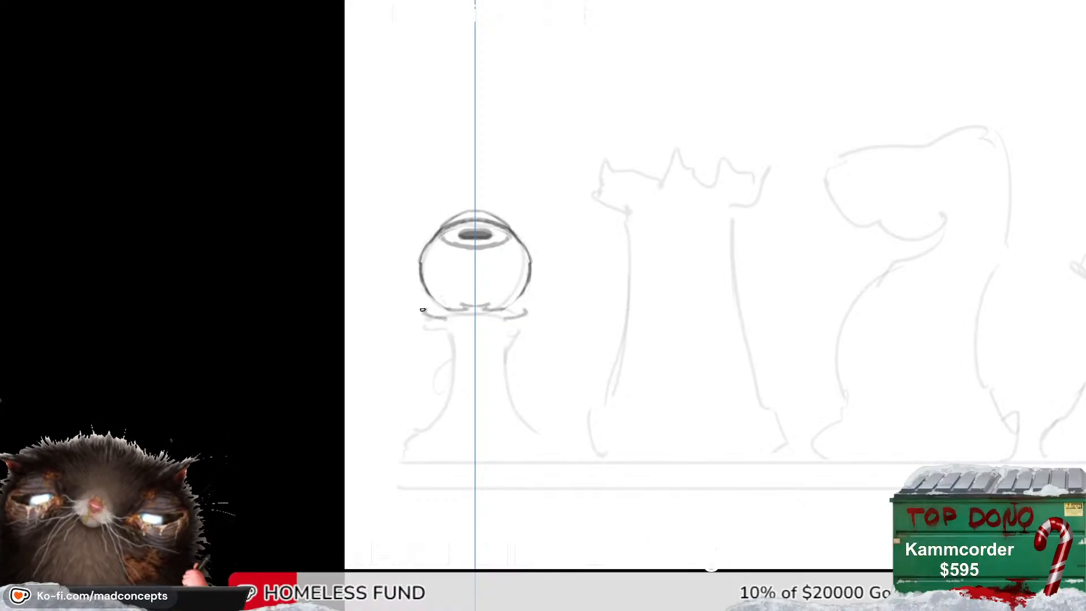
left_click_drag(423, 309, 456, 320)
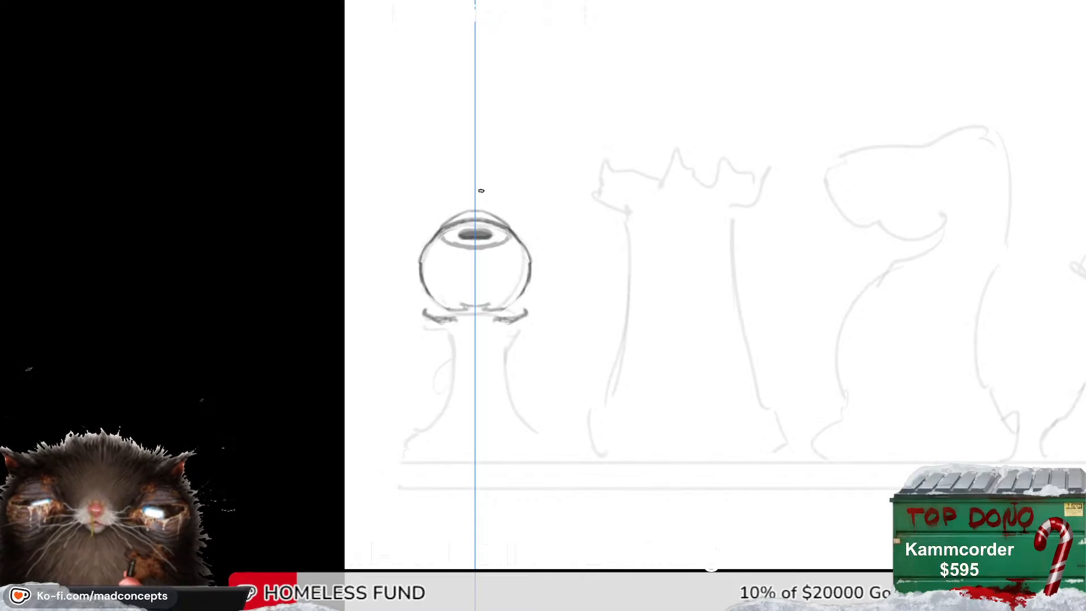
left_click_drag(416, 376, 423, 365)
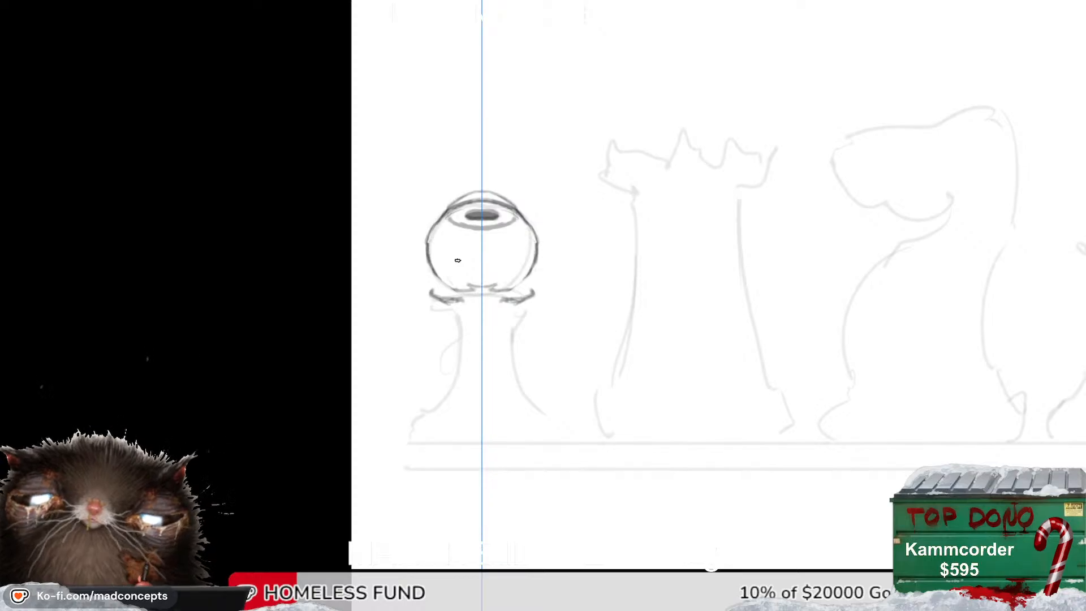
Examine the pawn's eyeball head and collar against the neighbouring chess piece silhouettes.
left_click_drag(554, 462, 561, 435)
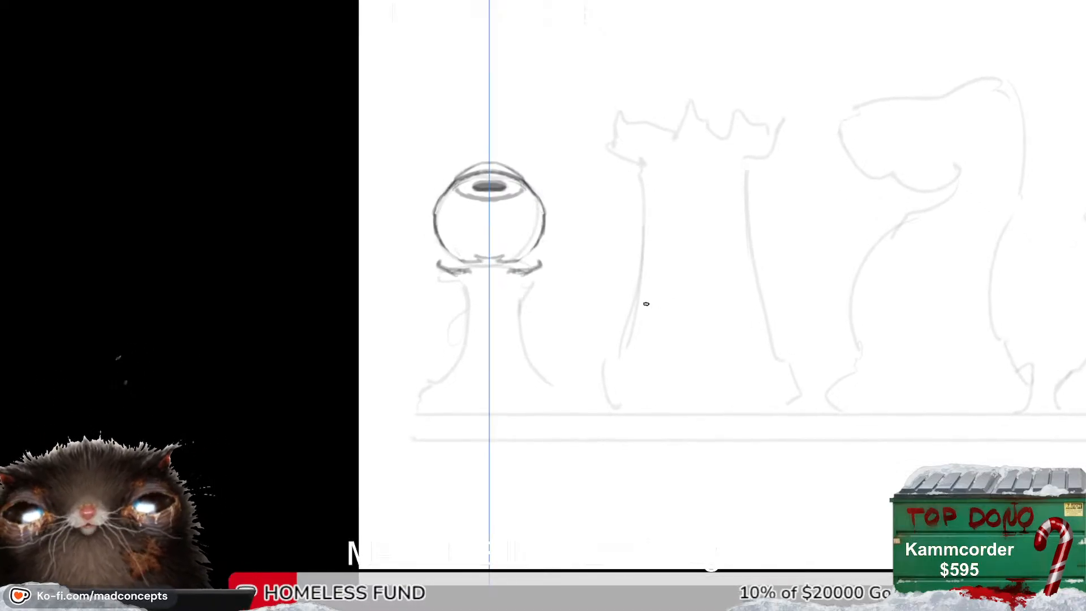
left_click_drag(603, 396, 588, 440)
left_click_drag(588, 439, 587, 465)
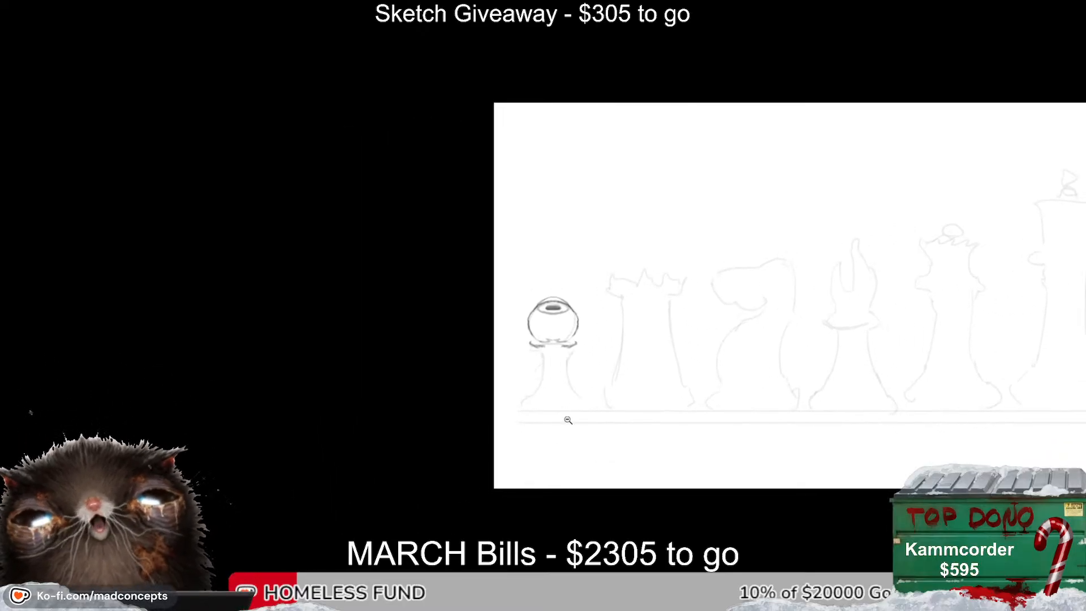
left_click(578, 343)
left_click_drag(575, 390, 527, 386)
left_click_drag(558, 352, 551, 343)
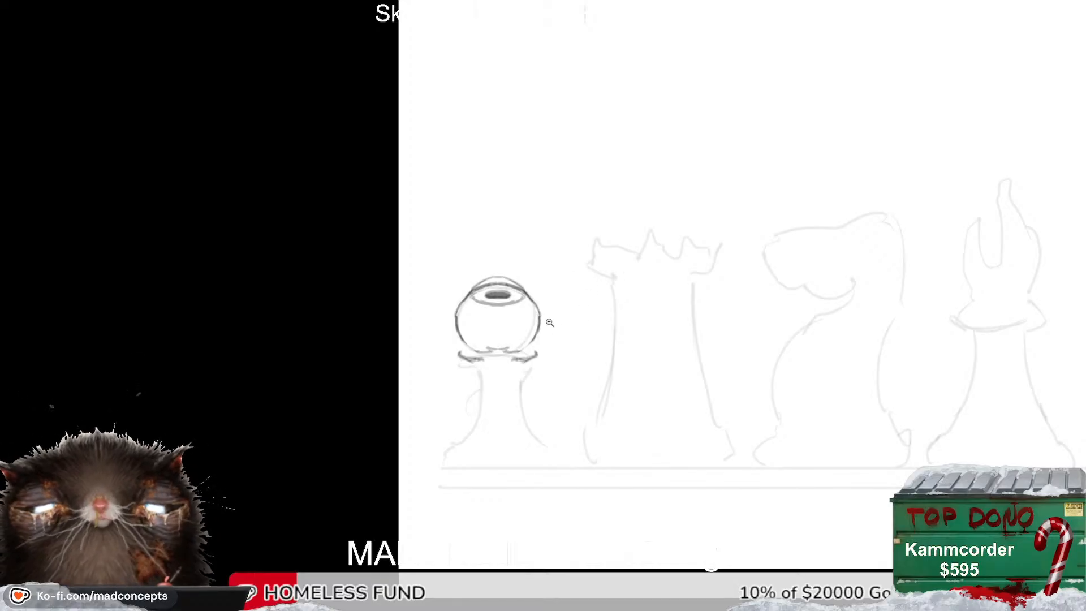
left_click(507, 369, "ctrl")
mouse_move(466, 436)
left_mouse_down()
mouse_move(829, 266)
mouse_move(854, 279)
left_mouse_up()
key("ctrl+z")
key("ctrl+z")
mouse_move(493, 413)
left_mouse_down()
mouse_move(474, 389)
mouse_move(467, 405)
left_mouse_up()
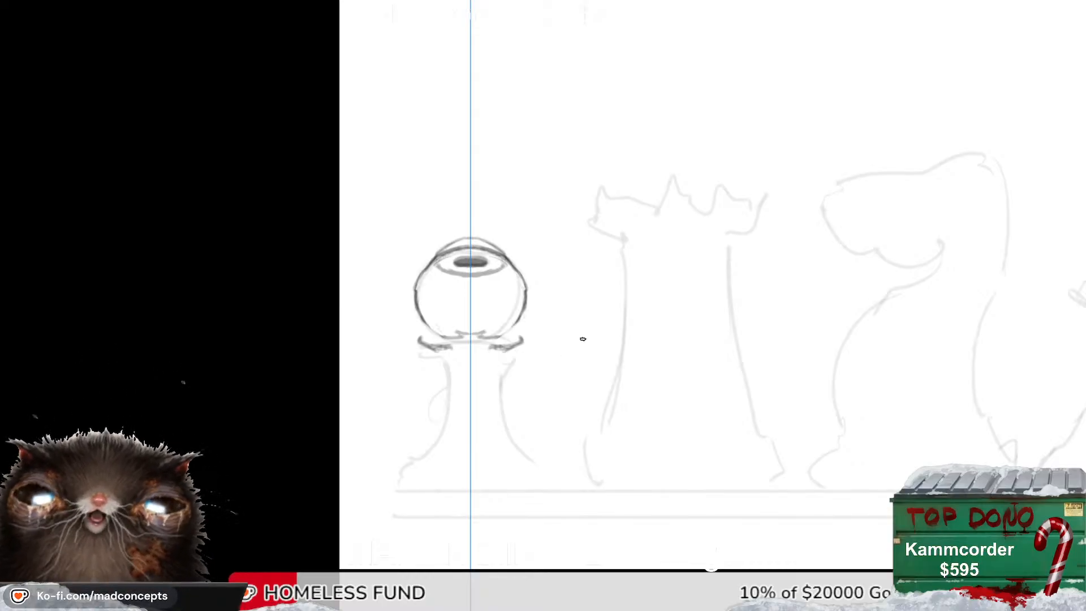
Sketch sinewy strands gripping the underside of the eyeball and converging into the top of the pawn's stem.
mouse_move(538, 350)
left_mouse_down()
mouse_move(562, 358)
mouse_move(557, 327)
mouse_move(536, 342)
left_mouse_up()
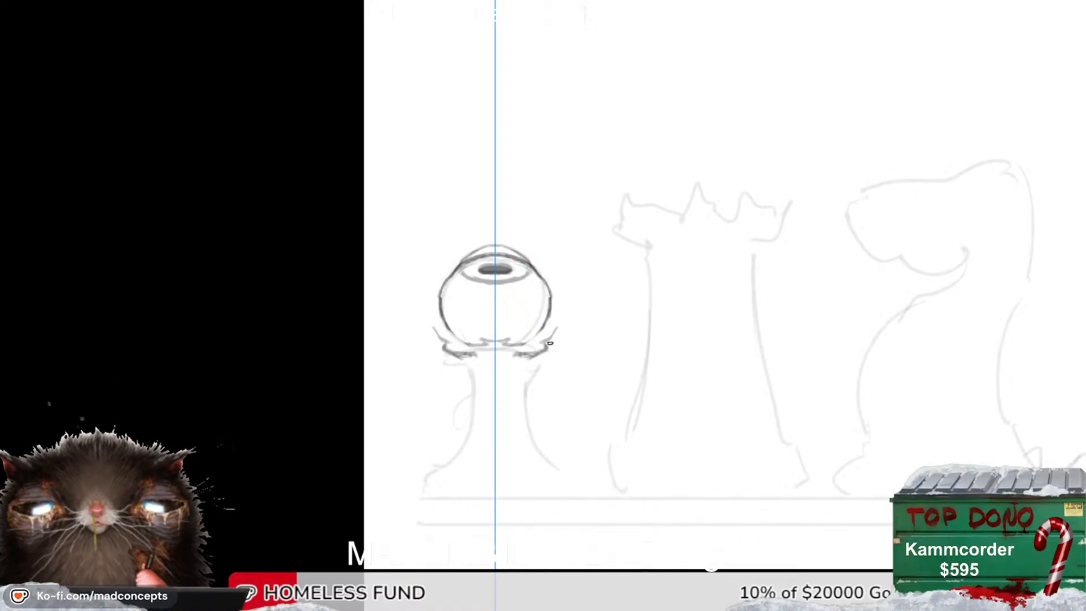
key("ctrl+z")
mouse_move(445, 344)
left_mouse_down()
mouse_move(465, 352)
mouse_move(455, 343)
mouse_move(448, 352)
mouse_move(468, 335)
mouse_move(489, 360)
mouse_move(478, 359)
mouse_move(481, 384)
left_mouse_up()
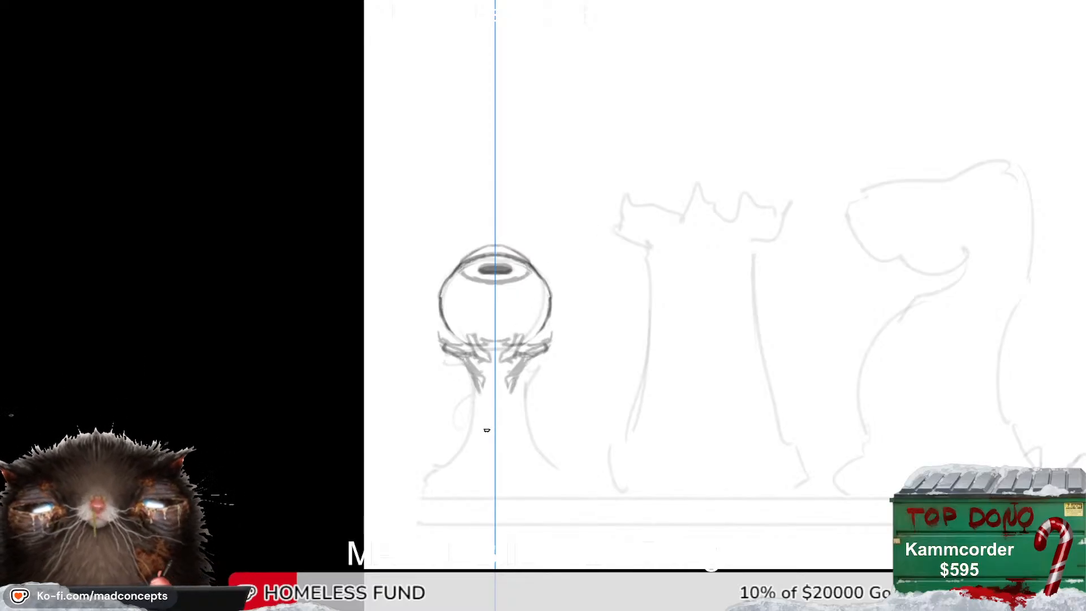
left_click_drag(518, 405, 514, 387)
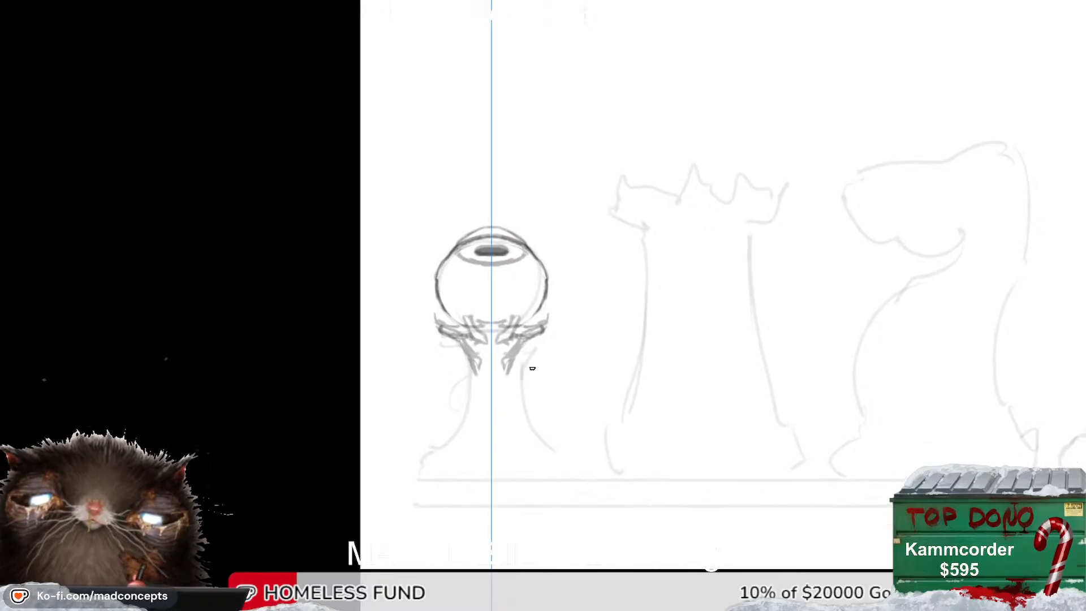
Sketch the pawn's stem sides below the strands, replacing the loose slanted strokes with darker lines that flare outward toward the base.
mouse_move(527, 343)
left_mouse_down()
mouse_move(515, 385)
mouse_move(526, 411)
left_mouse_up()
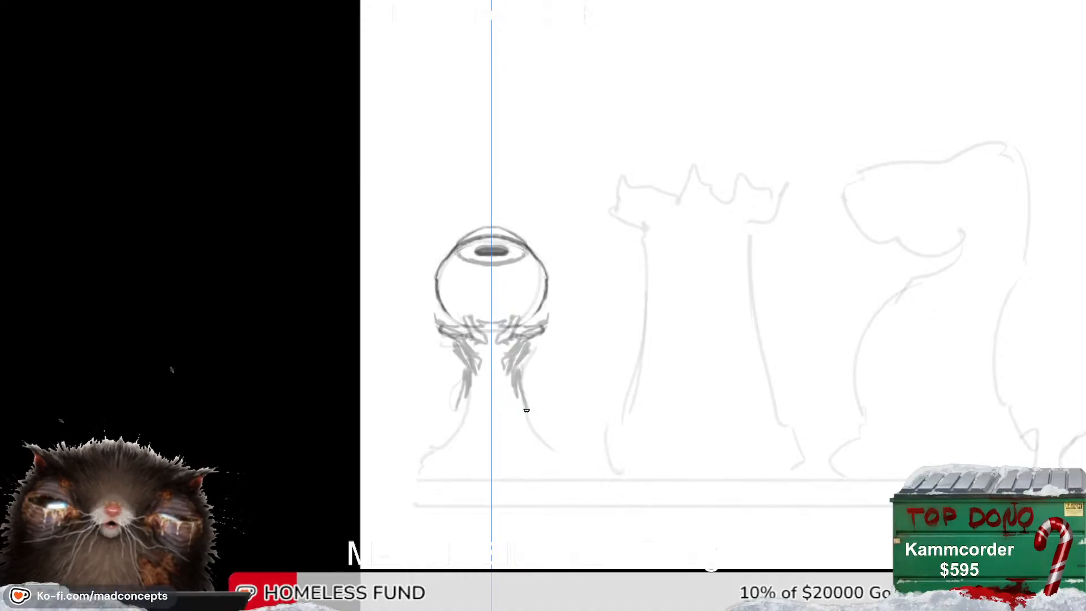
left_click_drag(464, 362, 466, 423)
key("e")
mouse_move(466, 386)
left_mouse_down()
mouse_move(462, 429)
mouse_move(457, 417)
left_mouse_up()
key("b")
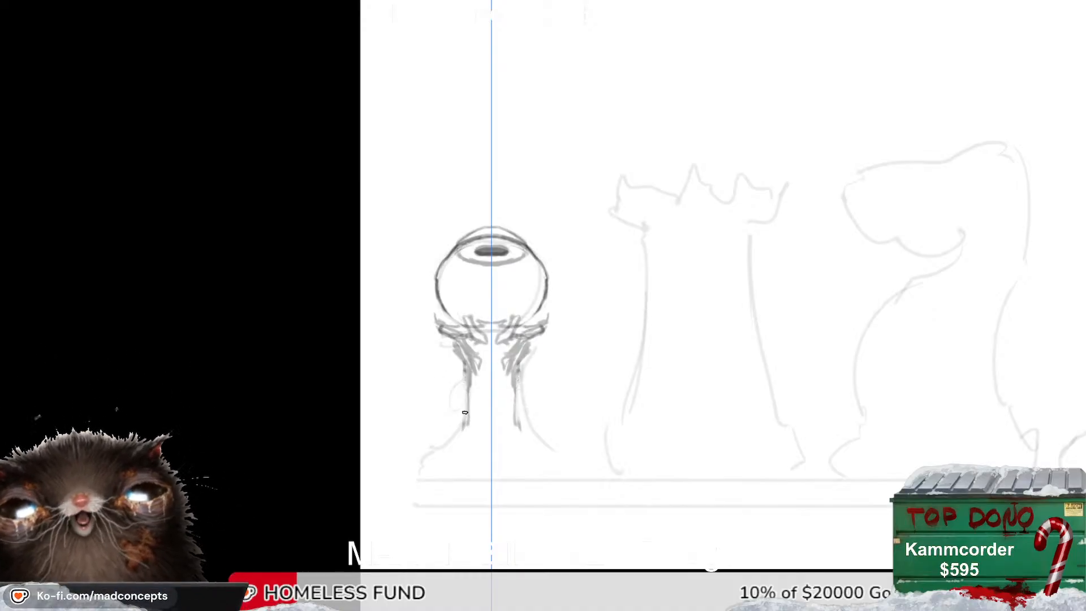
mouse_move(466, 368)
left_mouse_down()
mouse_move(463, 432)
mouse_move(462, 423)
mouse_move(443, 447)
left_mouse_up()
mouse_move(528, 405)
left_mouse_down()
mouse_move(323, 404)
mouse_move(61, 460)
left_mouse_up()
mouse_move(396, 491)
left_mouse_down()
mouse_move(228, 436)
mouse_move(190, 452)
mouse_move(790, 305)
left_mouse_up()
left_click_drag(407, 382, 489, 463)
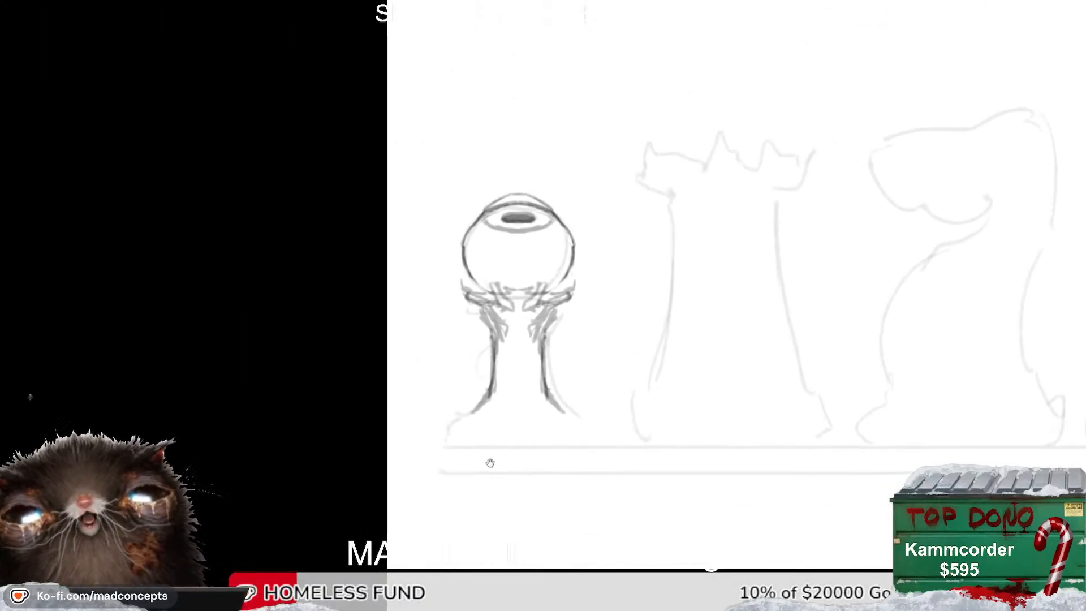
Extend the stem's flare outward and end it in small stepped curls just above the baseline.
left_click_drag(495, 387, 529, 387)
mouse_move(474, 409)
left_mouse_down()
mouse_move(434, 438)
mouse_move(443, 432)
mouse_move(431, 462)
left_mouse_up()
key("ctrl+z")
left_click_drag(430, 466, 428, 481)
key("ctrl+z")
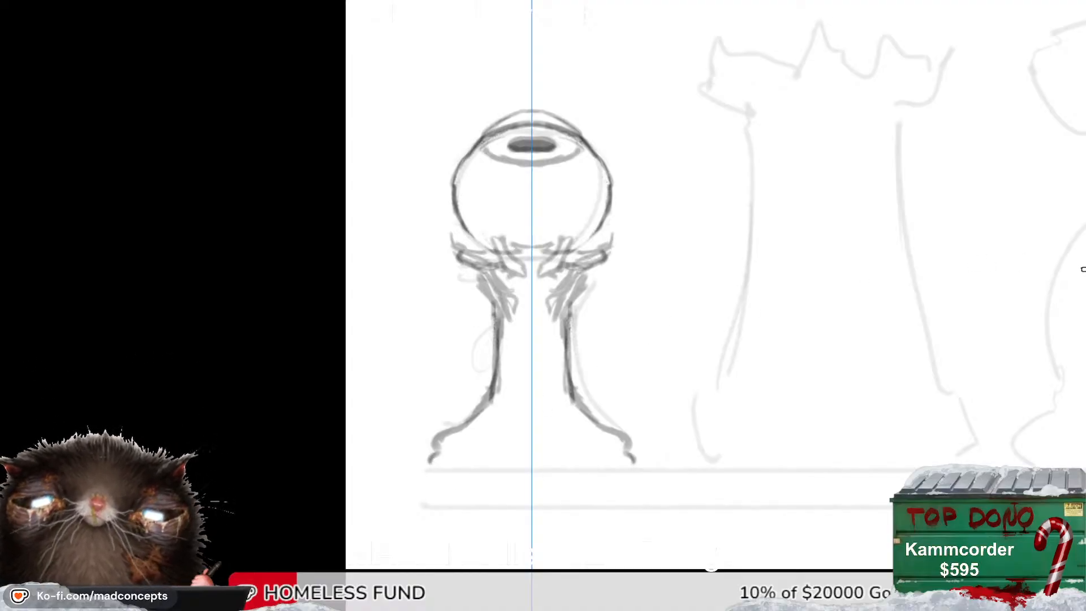
key("ctrl+comma")
key("ctrl+comma")
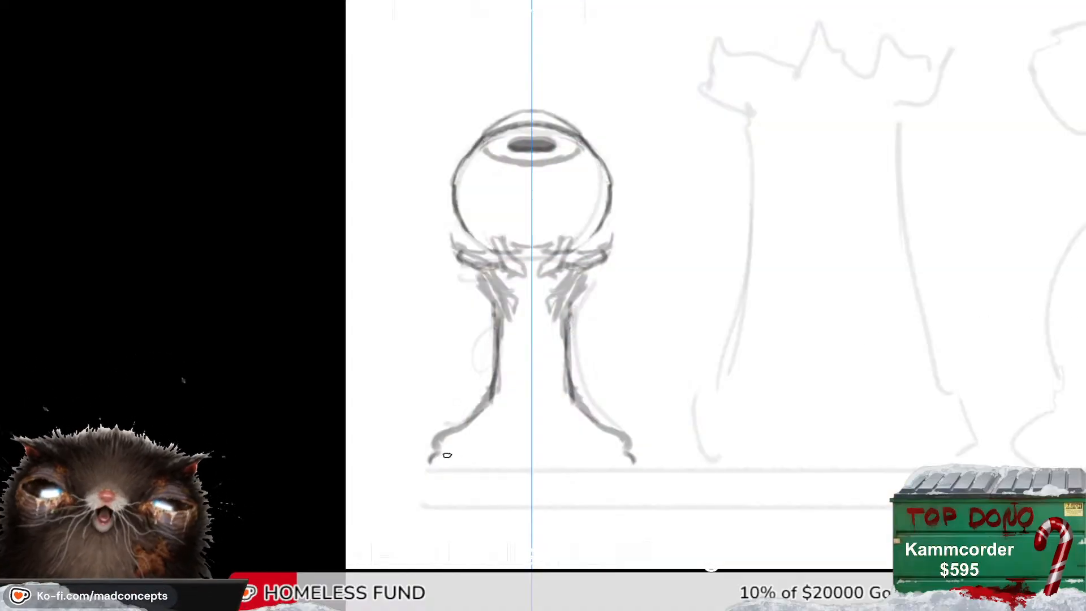
mouse_move(455, 450)
left_mouse_down()
mouse_move(452, 413)
mouse_move(434, 462)
mouse_move(458, 515)
left_mouse_up()
key("ctrl+z")
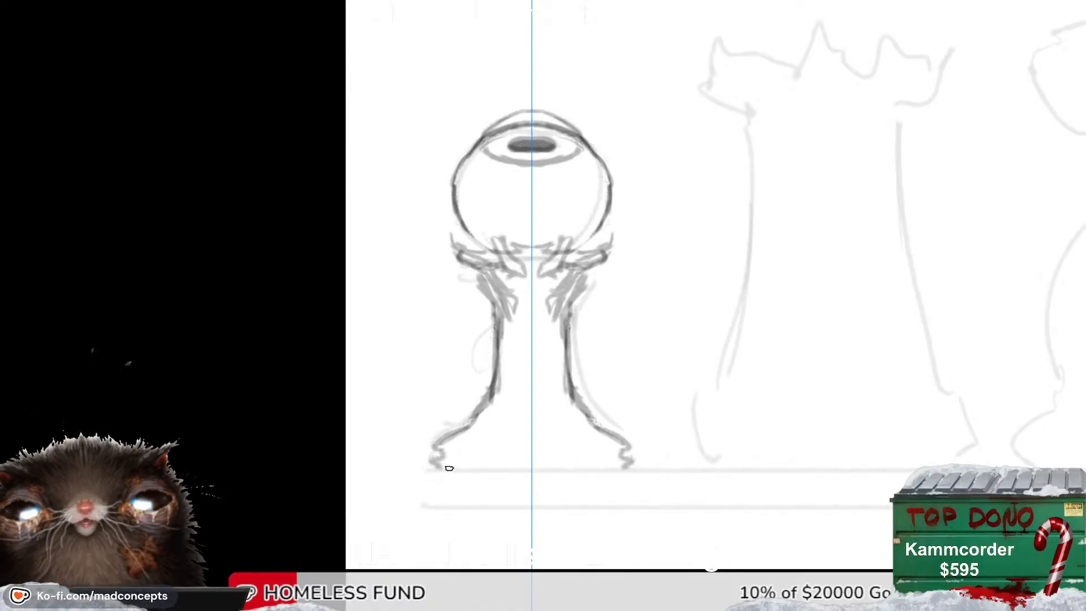
Sketch a rounded base slab on the ground lines and add horizontal ring lines across the pawn above it.
mouse_move(442, 473)
left_mouse_down()
mouse_move(428, 490)
mouse_move(443, 504)
mouse_move(574, 511)
left_mouse_up()
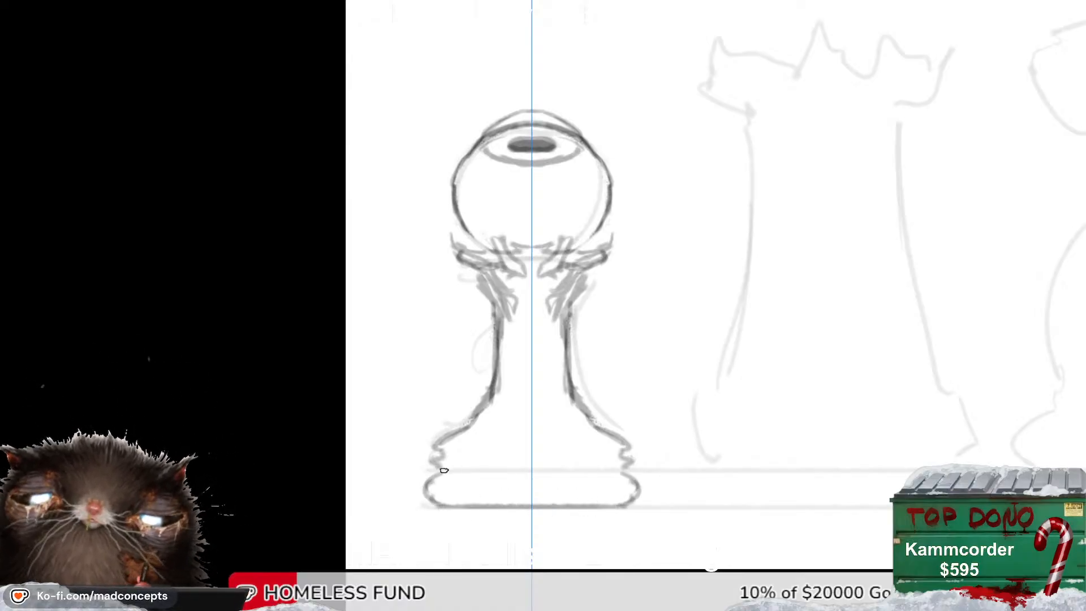
left_click_drag(432, 477, 566, 471)
mouse_move(437, 459)
left_mouse_down()
mouse_move(594, 456)
mouse_move(440, 448)
left_mouse_up()
key("ctrl+shift+h")
key("ctrl+shift+h")
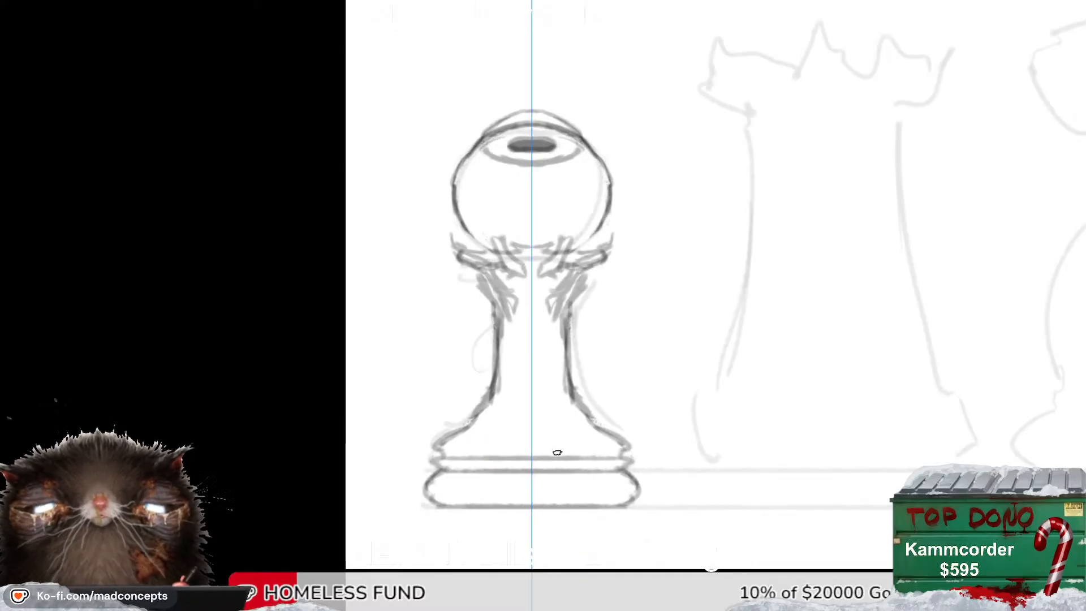
Redraw the stepped edge above the base slab as a rounded upper ring that joins the flared stem.
left_click_drag(518, 466, 548, 472)
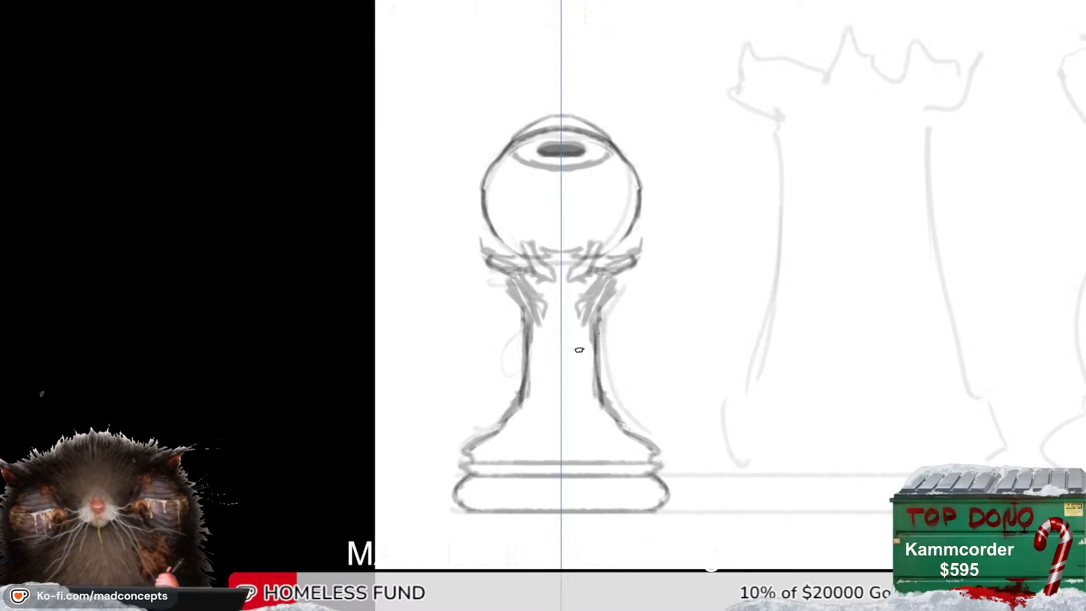
mouse_move(477, 461)
left_mouse_down()
mouse_move(486, 458)
mouse_move(464, 461)
mouse_move(480, 439)
mouse_move(468, 475)
mouse_move(471, 443)
mouse_move(516, 406)
left_mouse_up()
key("ctrl+z")
key("b")
mouse_move(565, 366)
left_mouse_down()
mouse_move(541, 415)
mouse_move(557, 378)
left_mouse_up()
mouse_move(557, 378)
left_mouse_down()
mouse_move(517, 435)
mouse_move(482, 449)
left_mouse_up()
left_click_drag(506, 424, 497, 365)
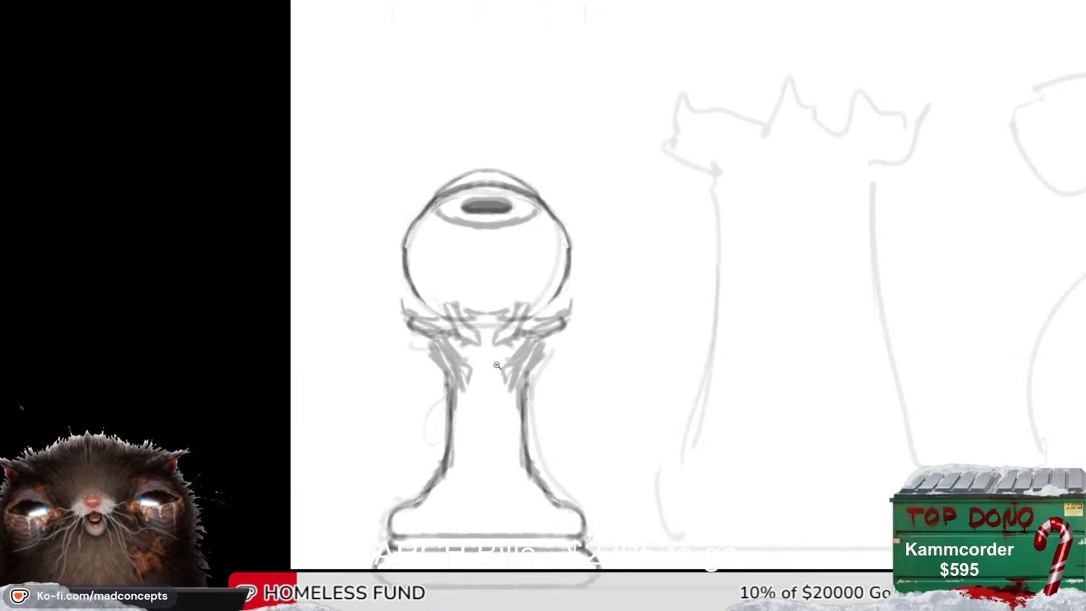
Strengthen the cup edges around the lower eyeball and sketch inner fold lines down the pawn's stem.
key("b")
mouse_move(549, 298)
left_mouse_down()
mouse_move(567, 279)
mouse_move(550, 308)
mouse_move(540, 294)
left_mouse_up()
key("e")
key("b")
key("ctrl+z")
left_click_drag(662, 340, 463, 375)
left_click_drag(328, 375, 417, 362)
mouse_move(388, 314)
left_mouse_down()
mouse_move(394, 375)
mouse_move(404, 374)
mouse_move(381, 408)
left_mouse_up()
left_click_drag(397, 403, 379, 420)
left_click_drag(548, 323, 323, 370)
mouse_move(492, 333)
left_mouse_down()
mouse_move(465, 371)
mouse_move(502, 339)
left_mouse_up()
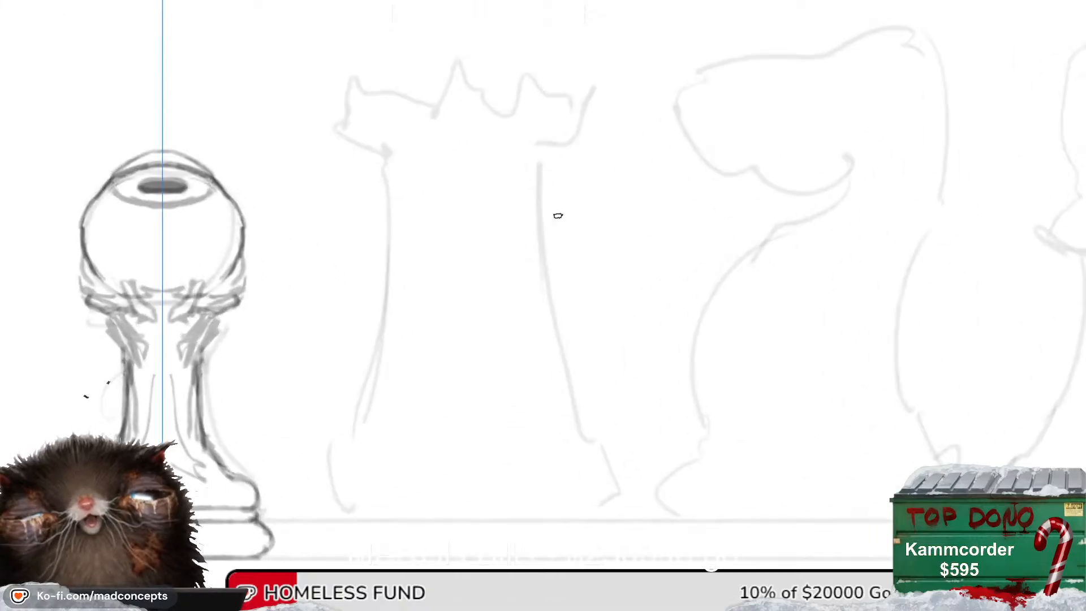
Move the vertical symmetry axis from the pawn to the centre of the rook silhouette.
left_click(487, 344)
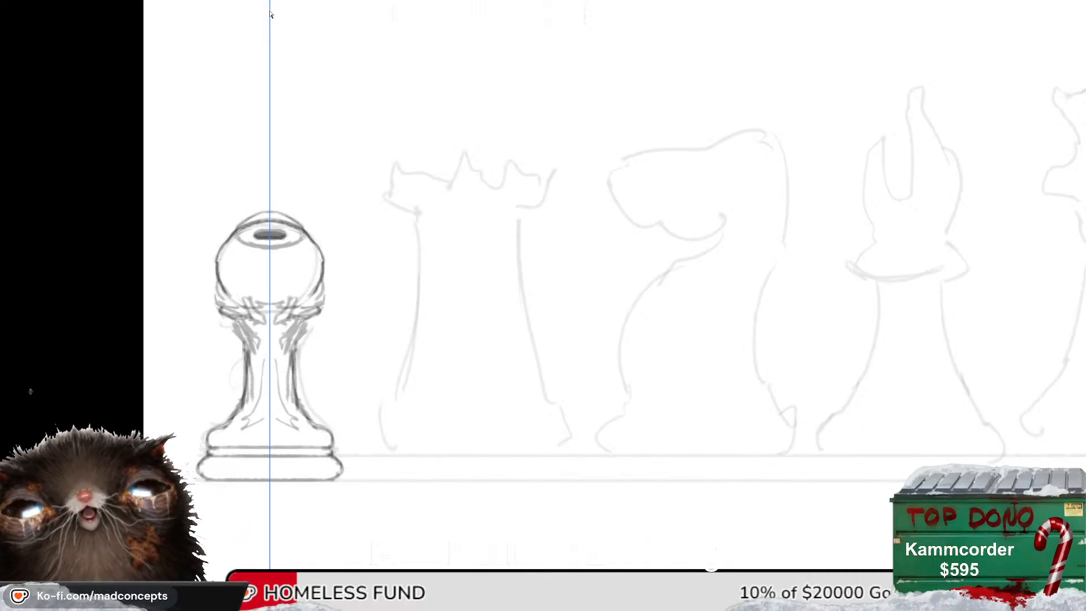
left_click_drag(271, 9, 470, 51)
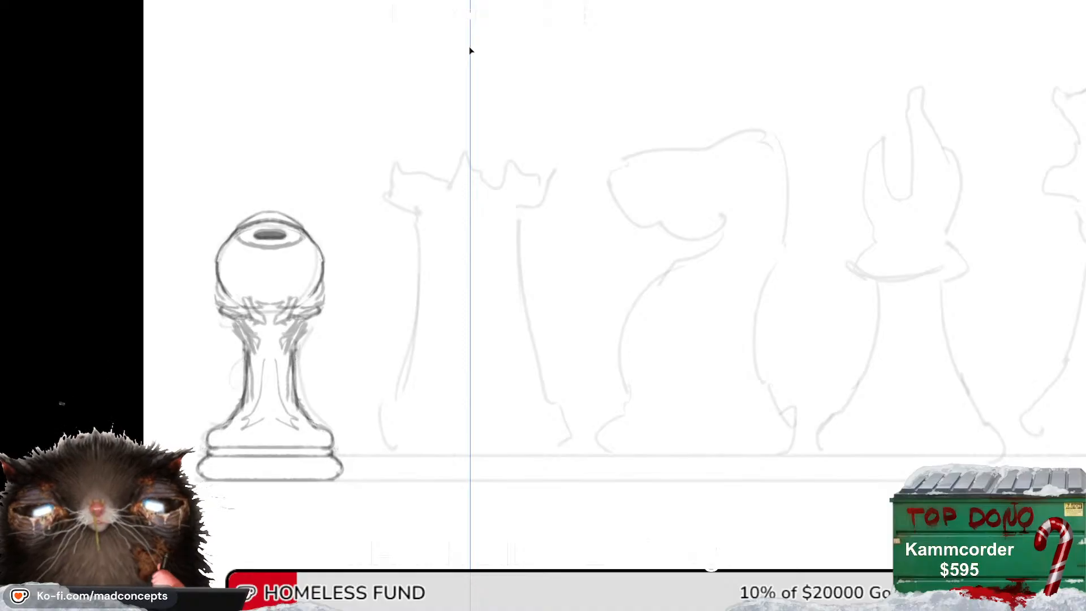
left_click_drag(519, 237, 545, 243)
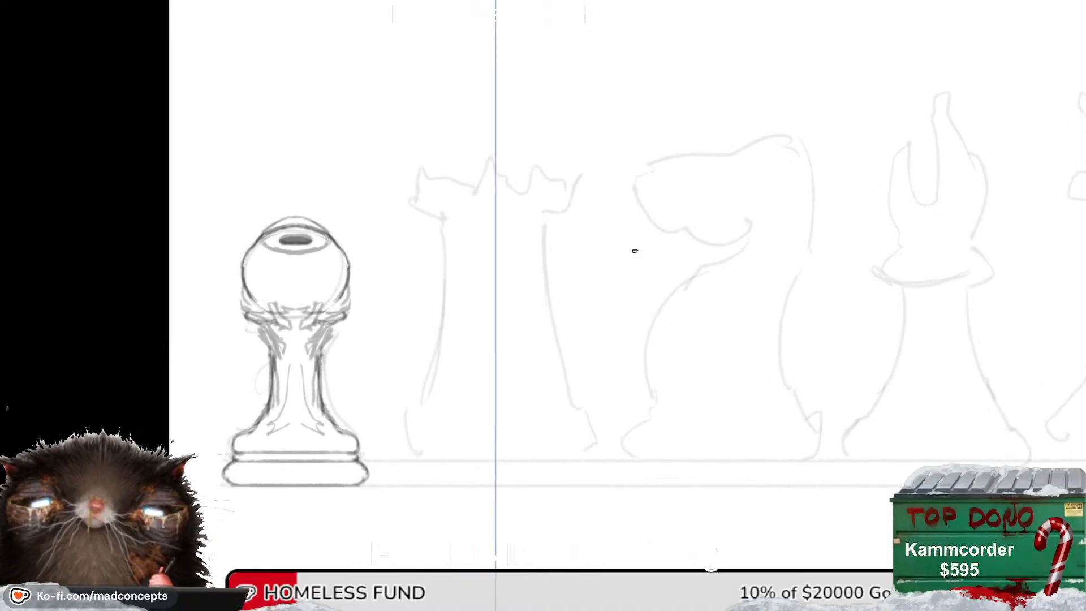
left_click_drag(454, 234, 466, 274)
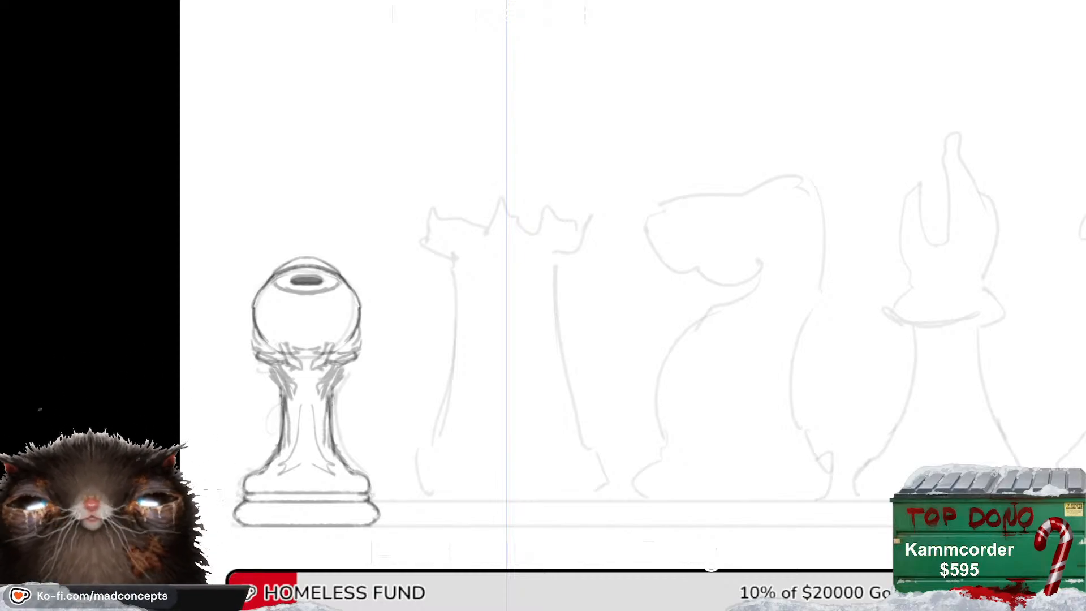
left_click_drag(608, 354, 589, 335)
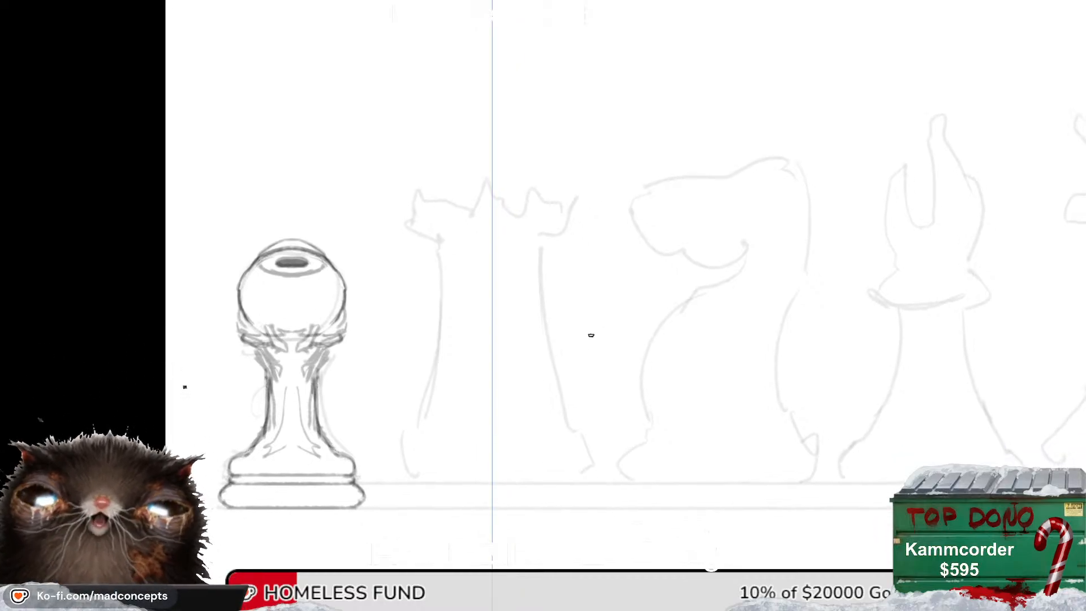
Examine the whole lineup of chess piece silhouettes alongside the detailed pawn.
scroll(530, 283, "down", 1)
scroll(551, 310, "up", 1)
key("m")
key("m")
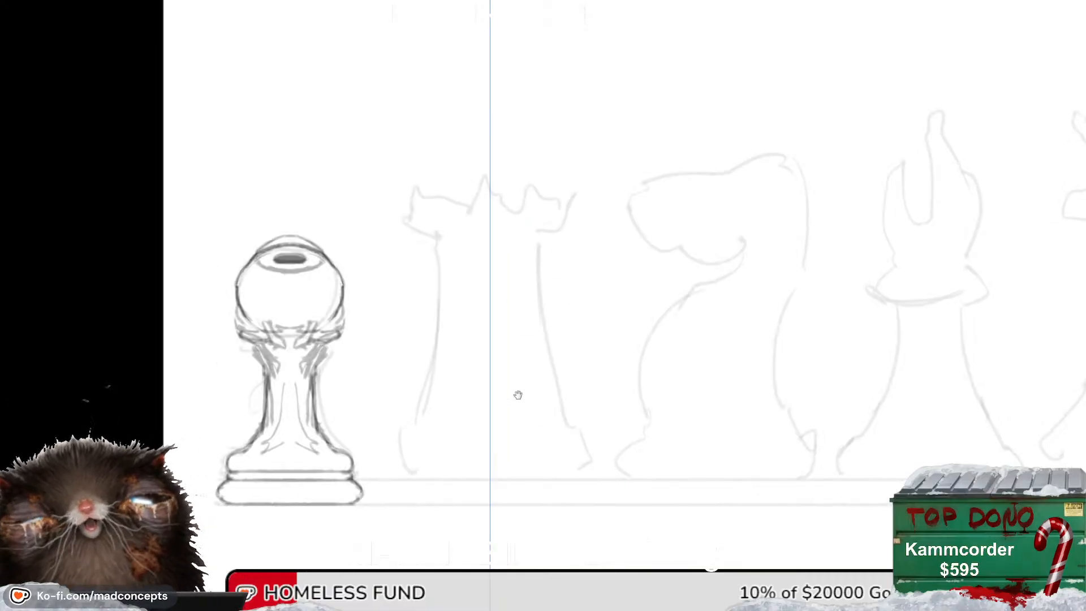
left_click_drag(692, 355, 520, 349)
scroll(534, 347, "down", 1)
left_click_drag(611, 329, 403, 358)
scroll(503, 367, "down", 2)
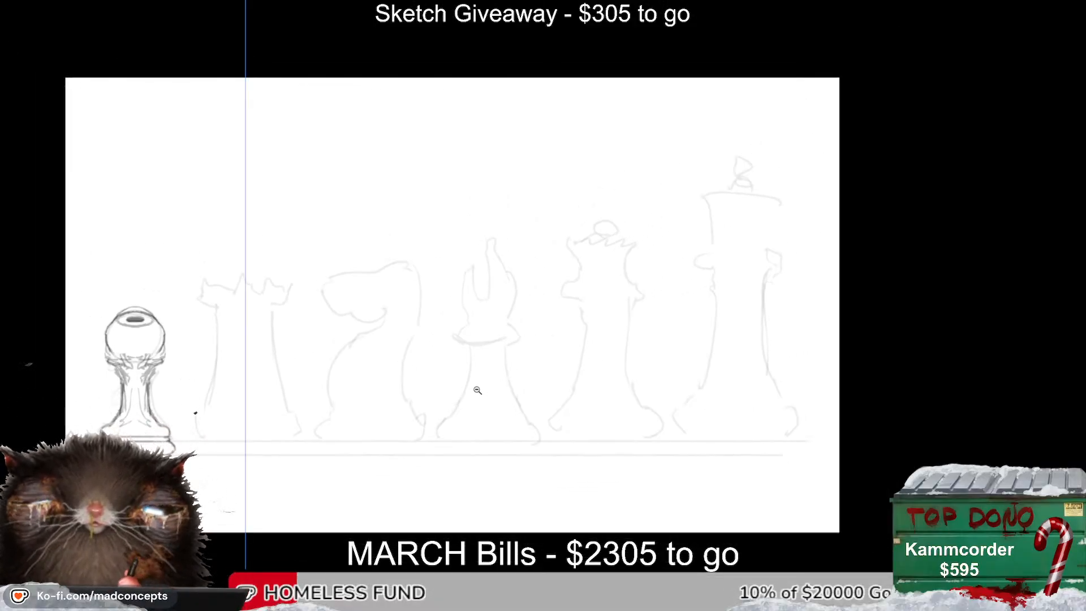
Examine the finished pawn up close and compare its proportions with the faint silhouettes of the other pieces.
left_click_drag(465, 403, 487, 401)
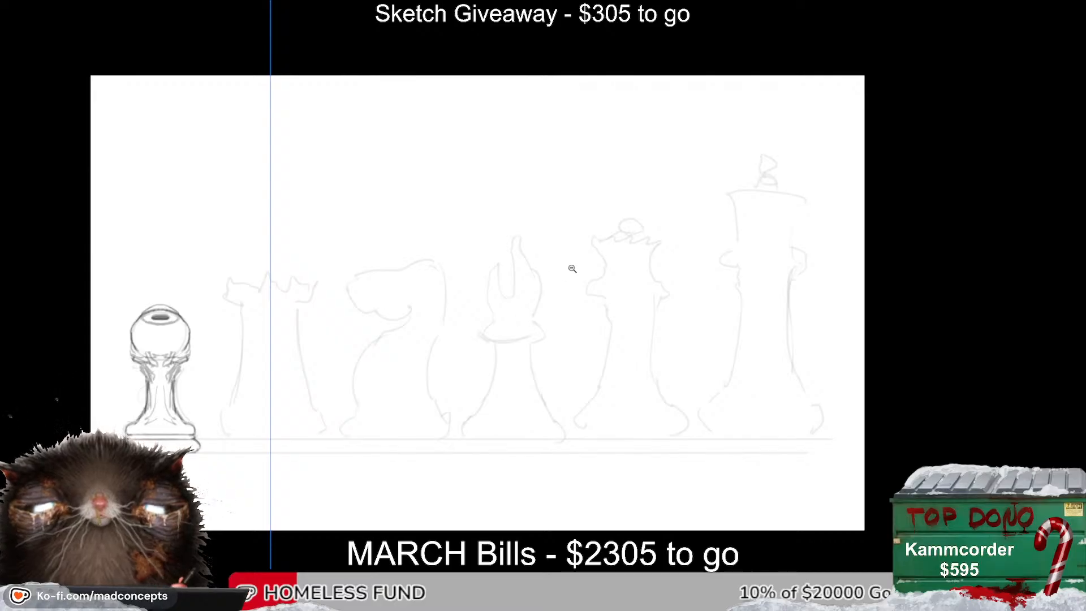
left_click_drag(640, 392, 548, 404)
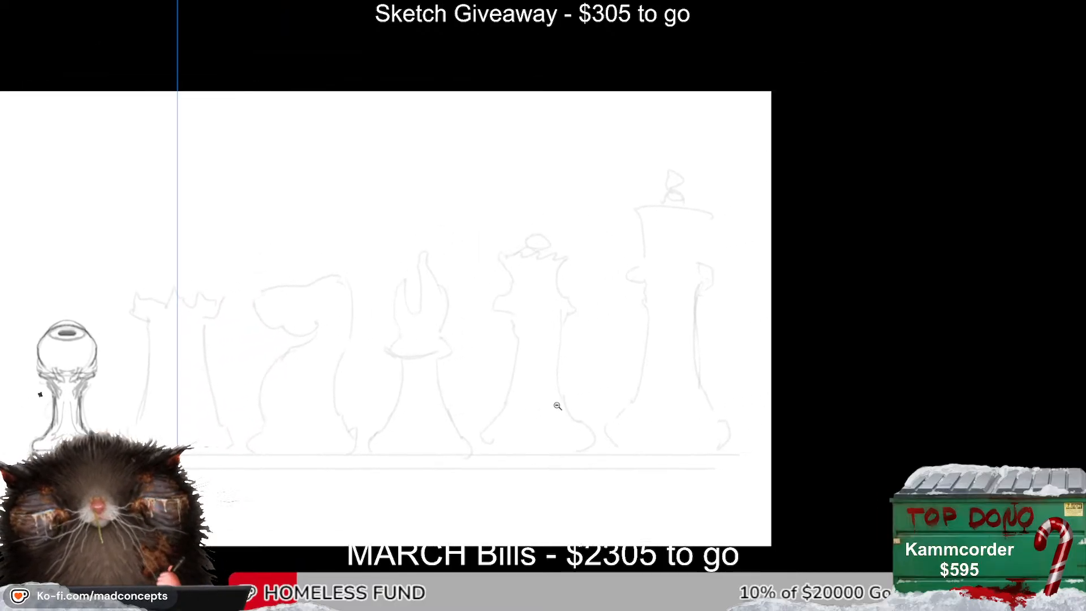
left_click_drag(345, 386, 730, 304)
left_click_drag(487, 352, 514, 318)
left_click_drag(392, 320, 491, 316)
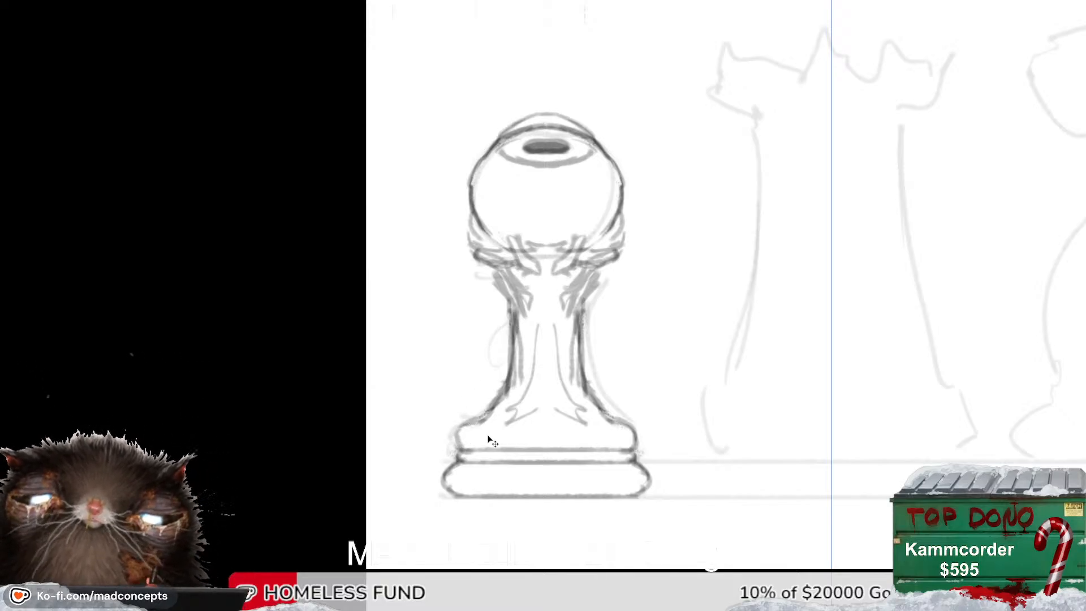
scroll(686, 368, "down", 1)
left_click_drag(759, 351, 557, 384)
left_click_drag(555, 389, 512, 405)
left_click_drag(532, 412, 476, 426)
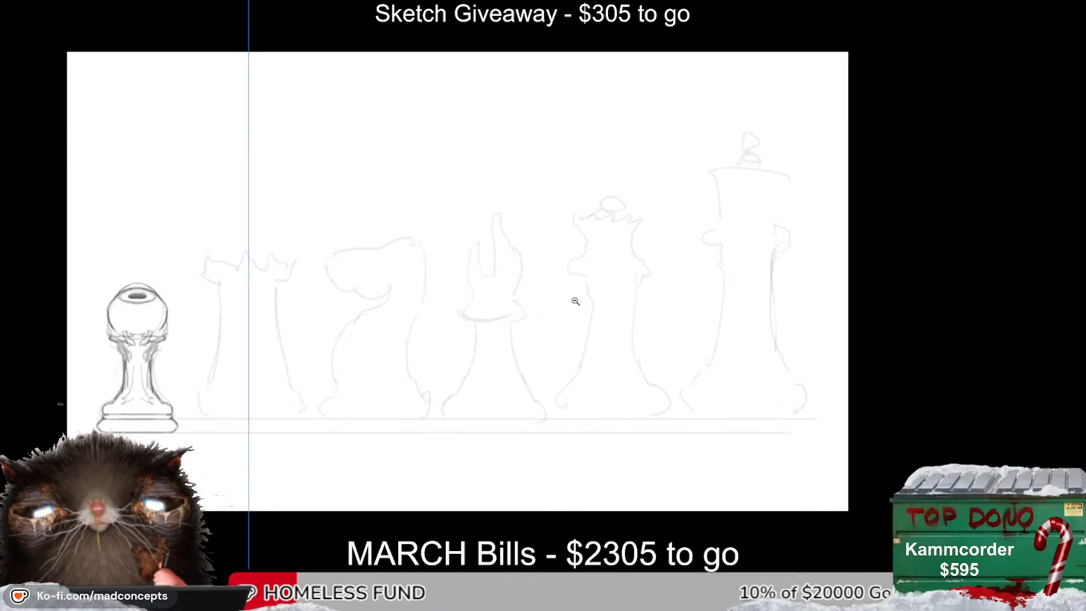
left_click_drag(470, 410, 581, 418)
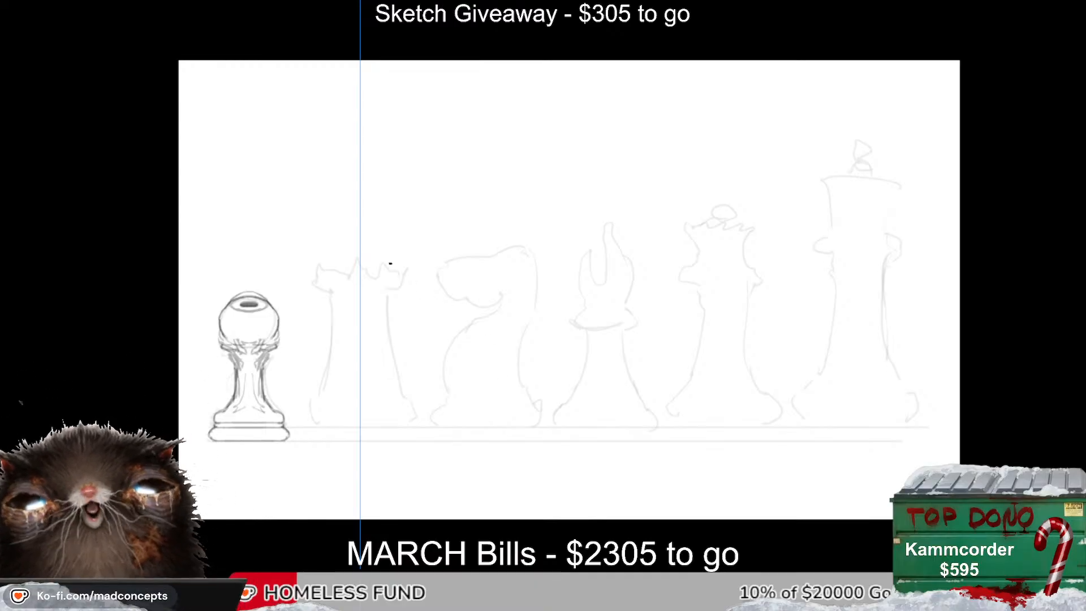
Turn off the symmetry axis and sketch the knight as a bent finger with a long pointed nail, rounded fingertip pad and creased back.
left_click(513, 323)
mouse_move(437, 237)
left_mouse_down()
mouse_move(390, 244)
mouse_move(422, 255)
mouse_move(469, 244)
mouse_move(410, 262)
mouse_move(463, 282)
mouse_move(445, 292)
mouse_move(472, 292)
left_mouse_up()
key("ctrl+z")
key("ctrl+z")
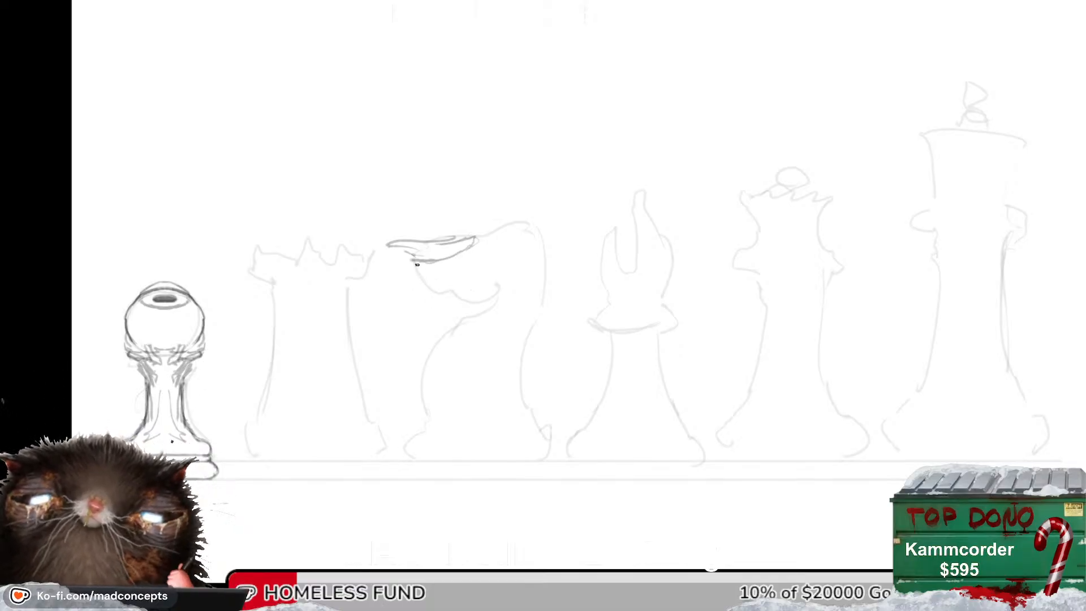
mouse_move(417, 264)
left_mouse_down()
mouse_move(469, 310)
mouse_move(500, 297)
mouse_move(521, 257)
mouse_move(498, 290)
left_mouse_up()
mouse_move(475, 237)
left_mouse_down()
mouse_move(537, 219)
mouse_move(478, 223)
mouse_move(490, 330)
mouse_move(510, 349)
mouse_move(497, 361)
mouse_move(487, 427)
left_mouse_up()
key("m")
key("h")
left_click_drag(579, 387, 490, 379)
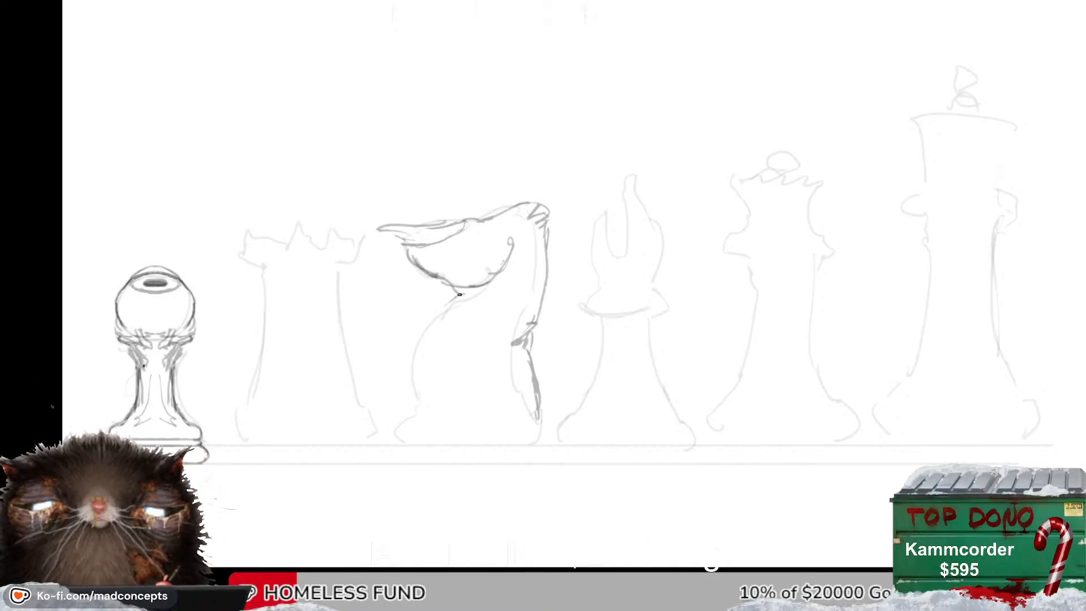
Draw the curved front contour of the finger knight from beneath the fingertip pad down to its base.
left_click_drag(459, 294, 417, 393)
mouse_move(425, 339)
left_mouse_down()
mouse_move(411, 380)
mouse_move(441, 442)
left_mouse_up()
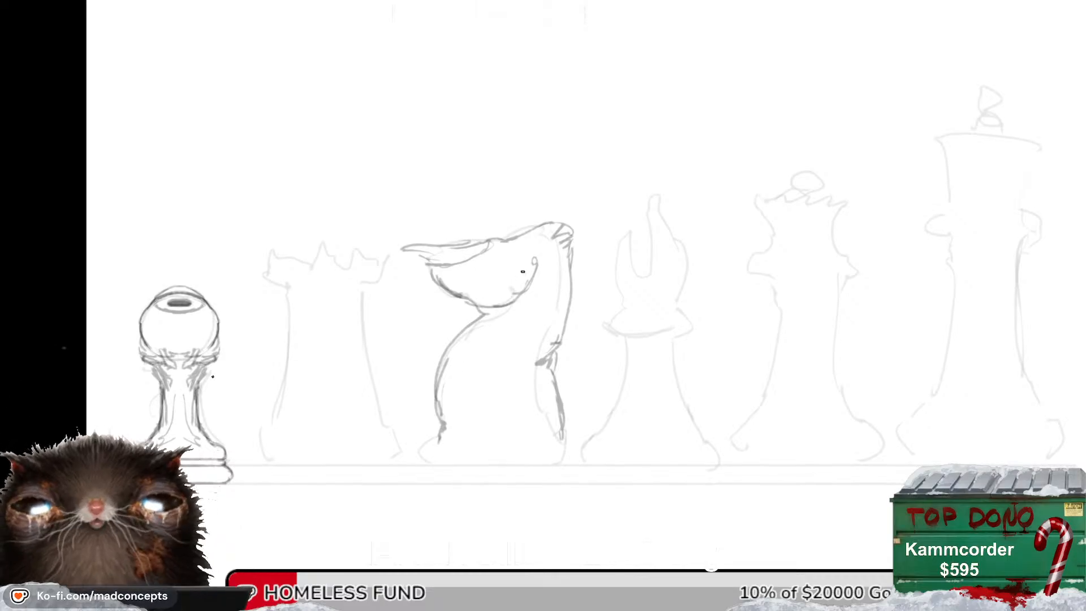
key("h")
key("h")
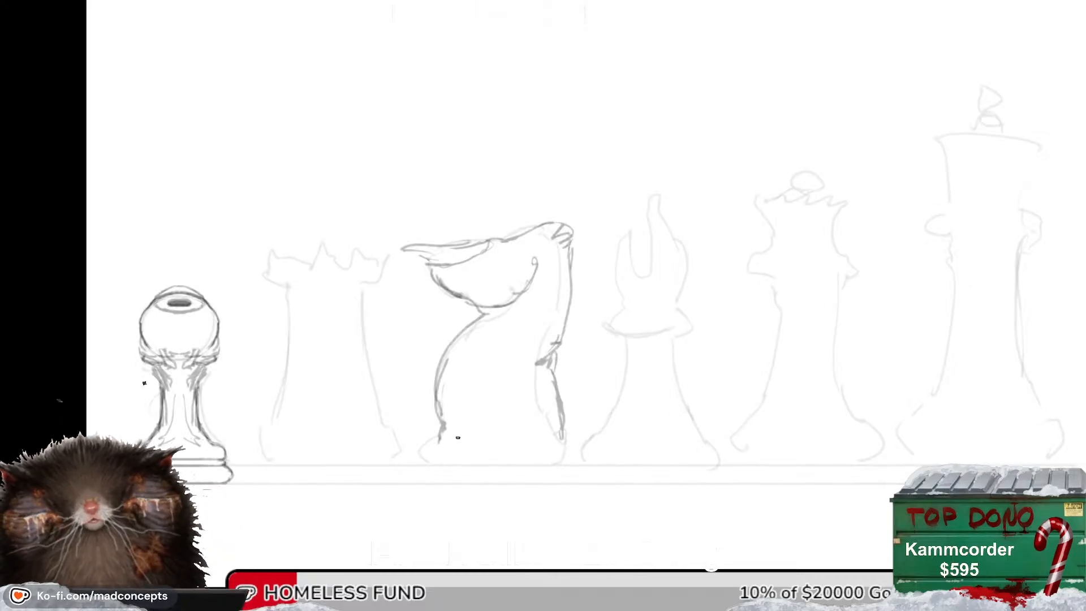
left_click_drag(474, 246, 491, 232)
key("h")
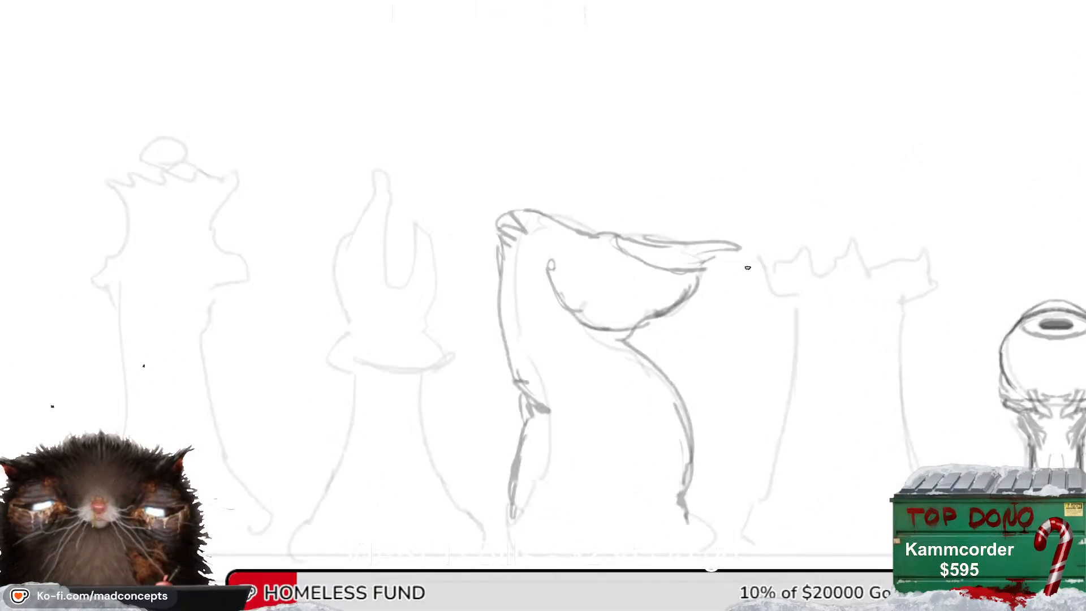
Strengthen the pointed tip and upper edge of the knight's nail and add a curved cuticle where it meets the finger.
left_click_drag(695, 271, 606, 299)
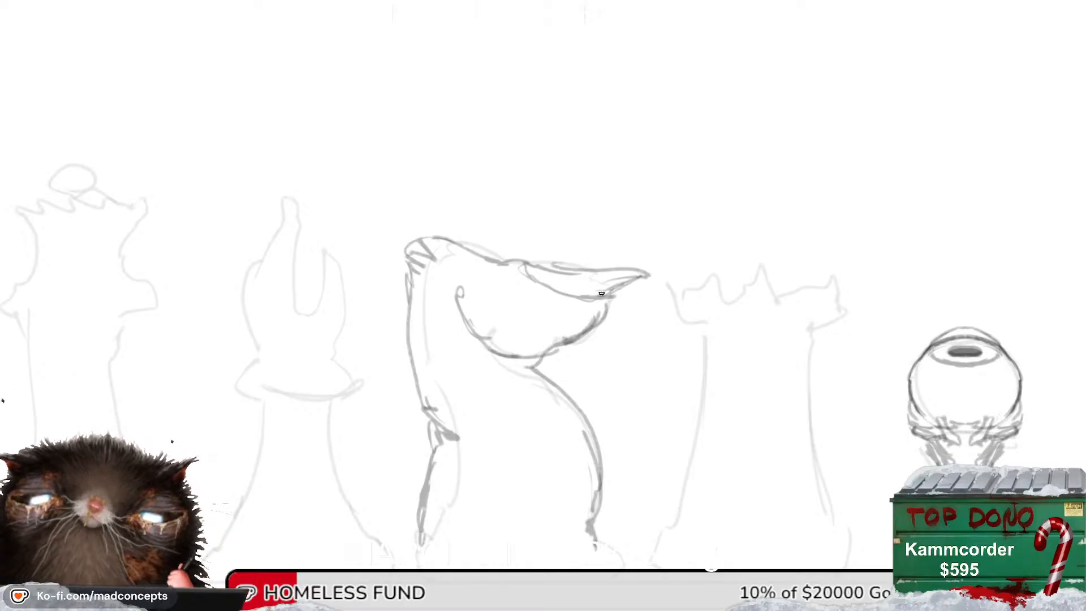
mouse_move(619, 279)
left_mouse_down()
mouse_move(607, 290)
mouse_move(653, 279)
left_mouse_up()
left_click_drag(624, 272, 653, 278)
key("h")
key("h")
key("h")
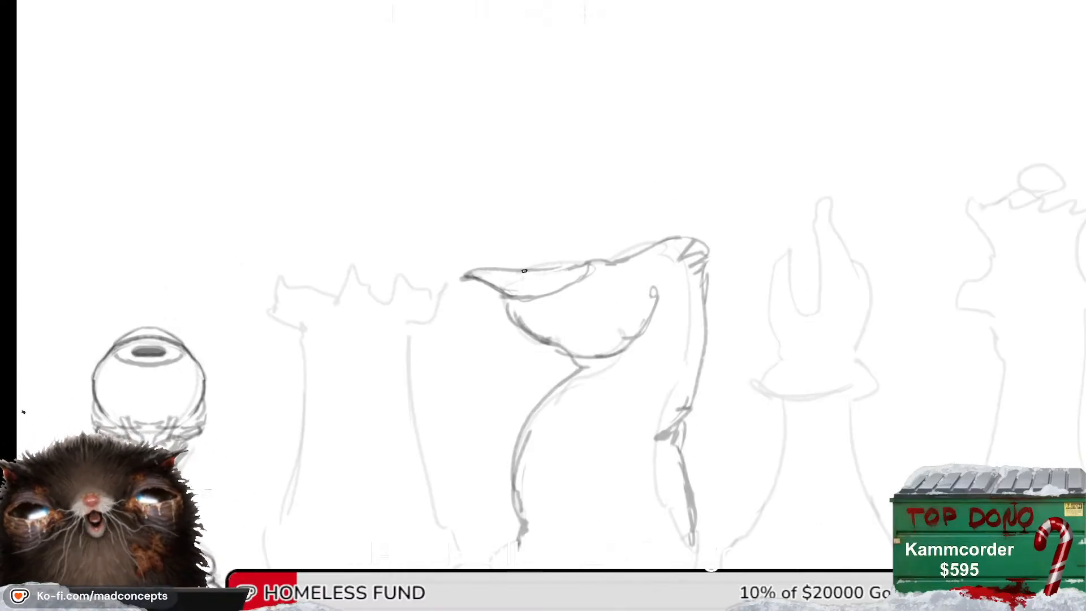
key("ctrl+z")
mouse_move(503, 269)
left_mouse_down()
mouse_move(584, 264)
mouse_move(582, 277)
mouse_move(532, 299)
mouse_move(545, 294)
left_mouse_up()
key("ctrl+z")
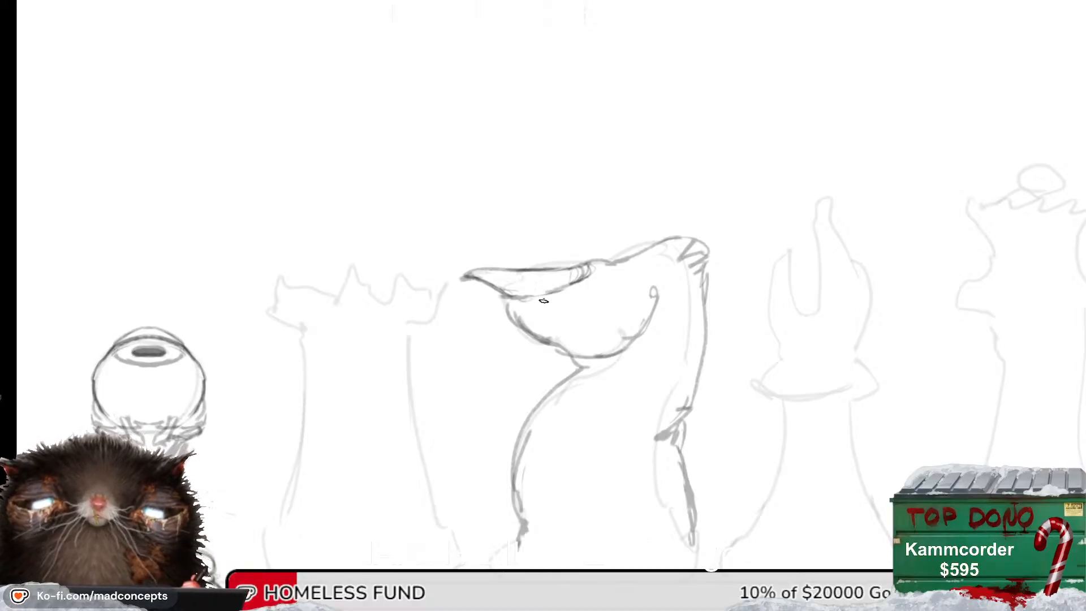
Check the finger knight's shape in mirrored and normal views and against the whole lineup.
key("m")
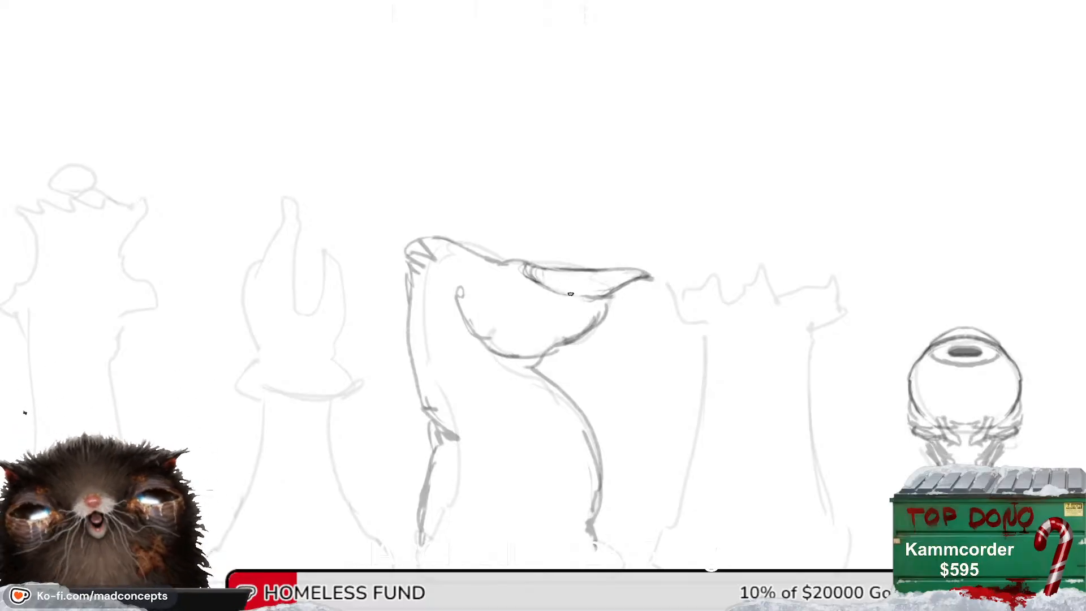
key("m")
key("m")
key("m")
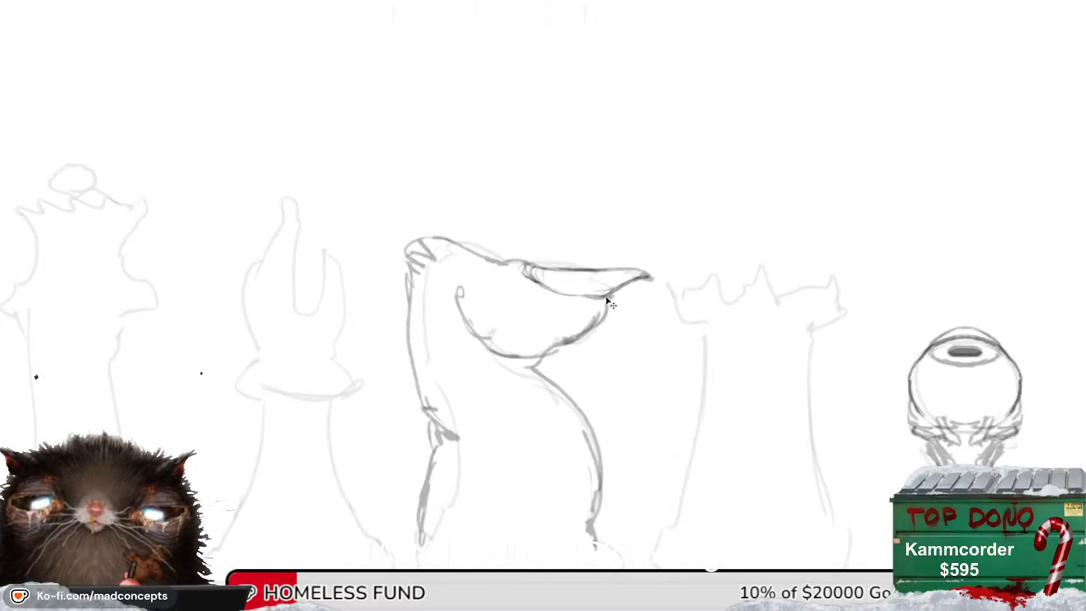
left_click_drag(587, 299, 575, 320)
key("m")
left_click_drag(502, 346, 566, 321)
key("m")
mouse_move(552, 283)
left_mouse_down()
mouse_move(596, 255)
mouse_move(571, 281)
left_mouse_up()
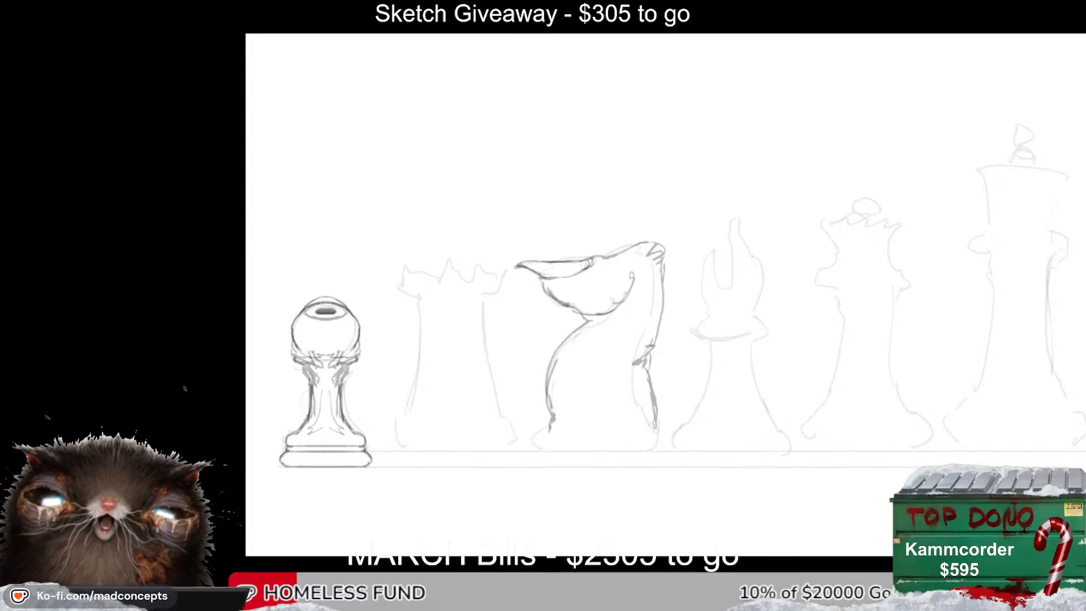
scroll(673, 295, "down", 1)
scroll(678, 298, "up", 1)
left_click_drag(685, 291, 657, 338)
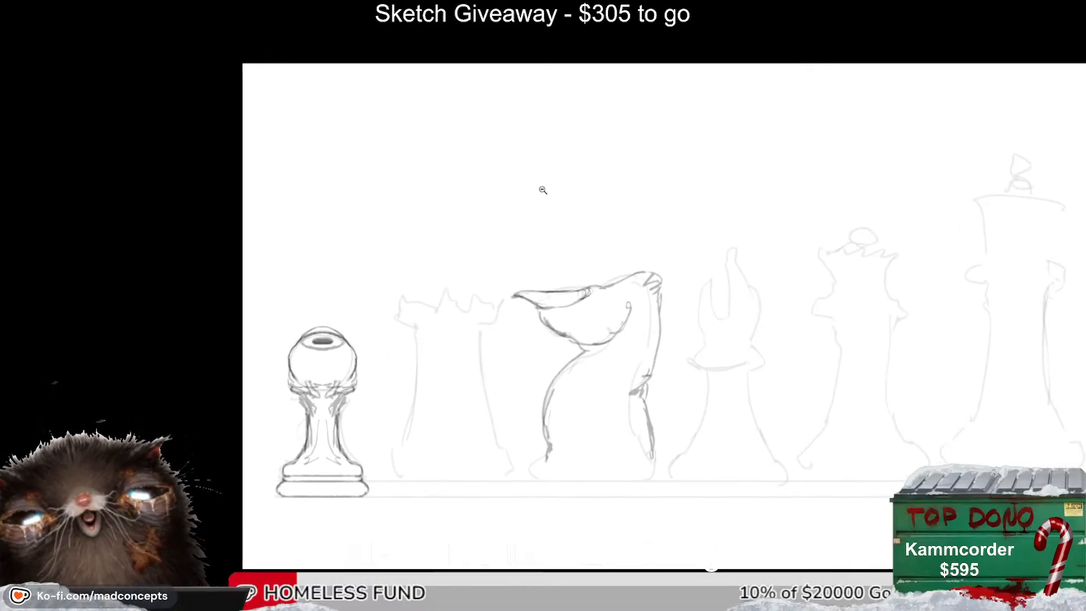
Erase the long pointed tip of the knight's nail and close it with a short, blunt end.
left_click_drag(527, 284, 566, 257)
key("h")
left_click_drag(605, 301, 582, 305)
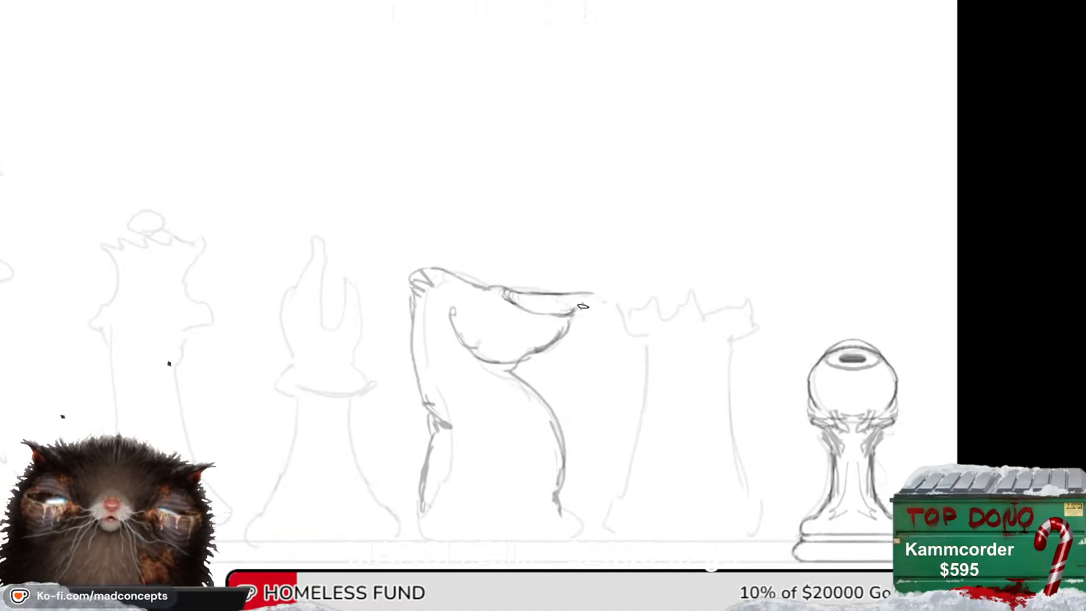
key("h")
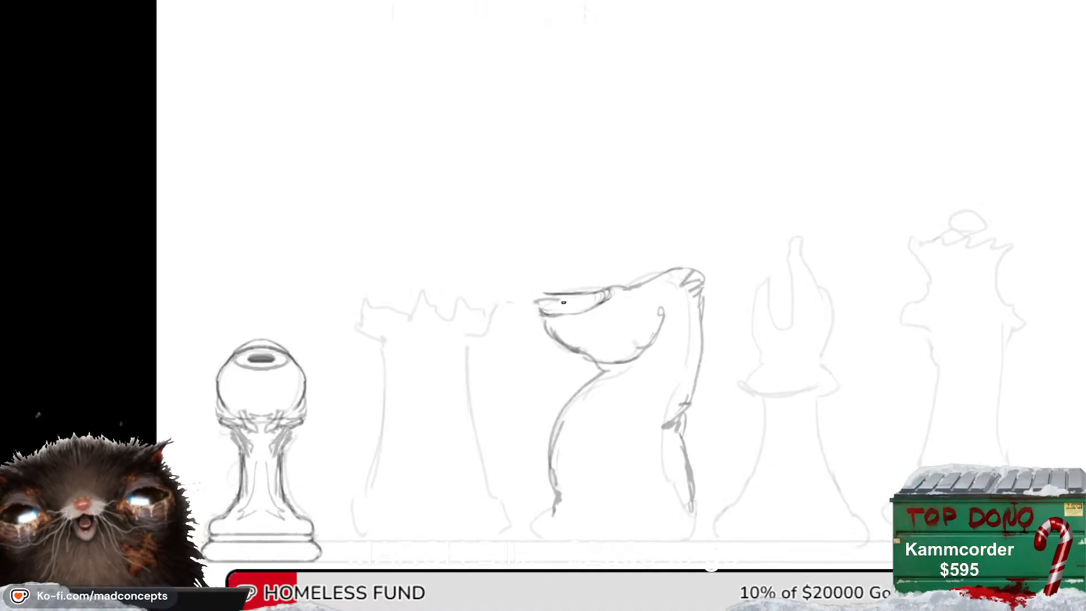
mouse_move(547, 293)
left_mouse_down()
mouse_move(576, 294)
mouse_move(537, 302)
mouse_move(547, 314)
mouse_move(629, 317)
left_mouse_up()
key("h")
key("h")
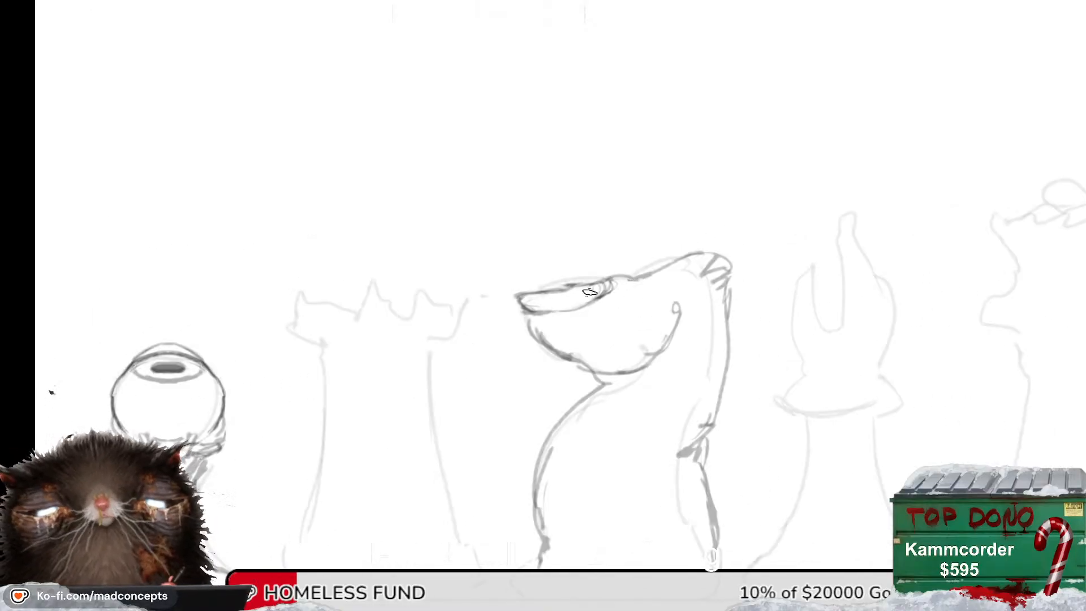
Darken the upper edge of the shortened nail, checking the shape in the mirrored view.
mouse_move(588, 283)
left_mouse_down()
mouse_move(522, 296)
mouse_move(529, 309)
left_mouse_up()
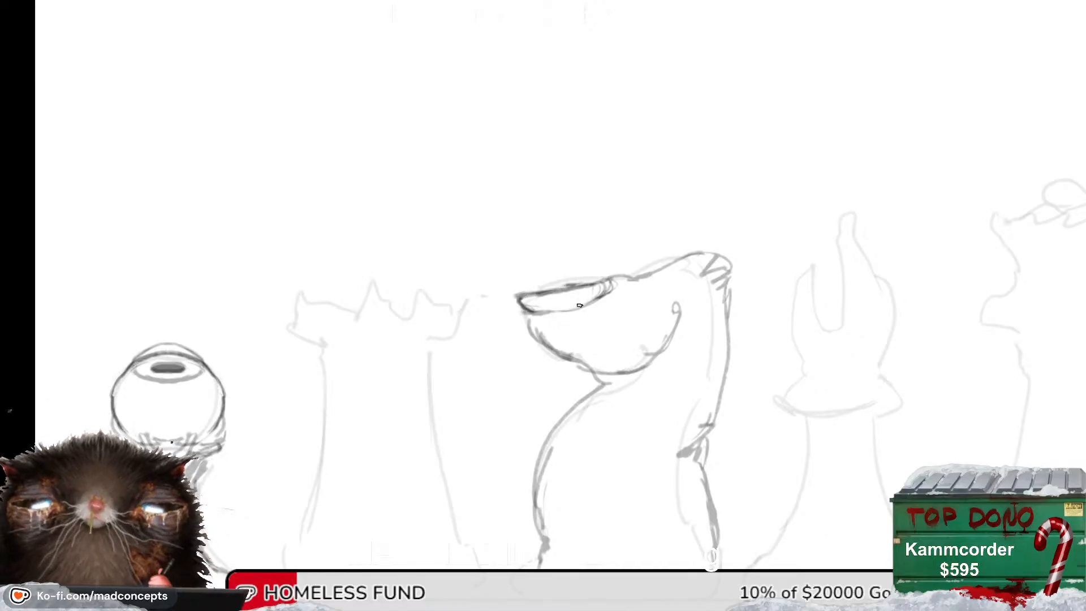
key("h")
key("h")
mouse_move(605, 342)
left_mouse_down()
mouse_move(589, 361)
mouse_move(586, 305)
mouse_move(579, 311)
mouse_move(608, 320)
left_mouse_up()
key("ctrl+z")
left_click_drag(622, 332, 498, 324)
key("h")
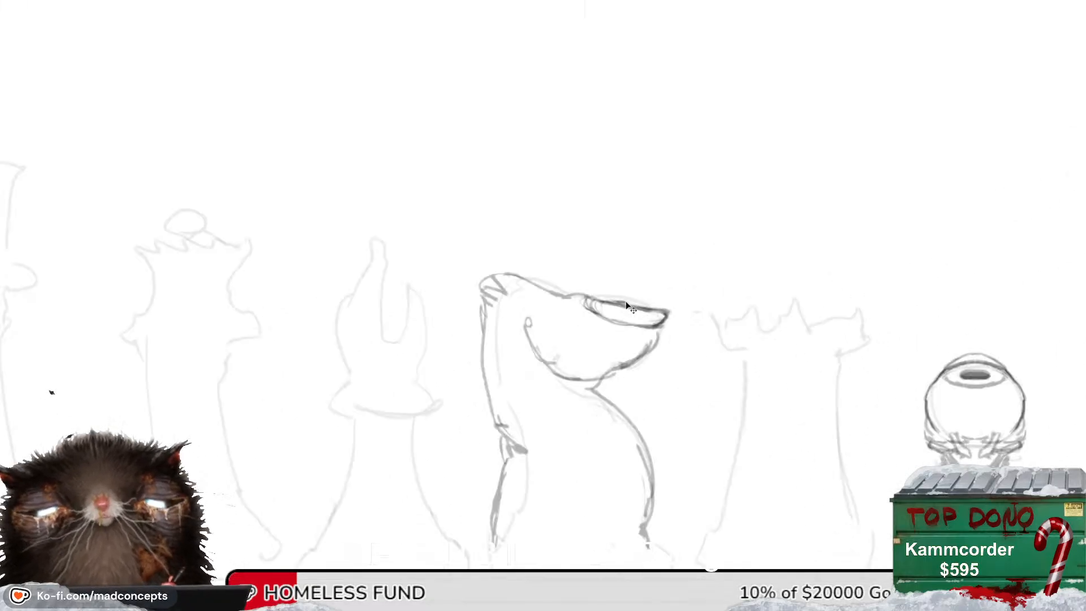
key("h")
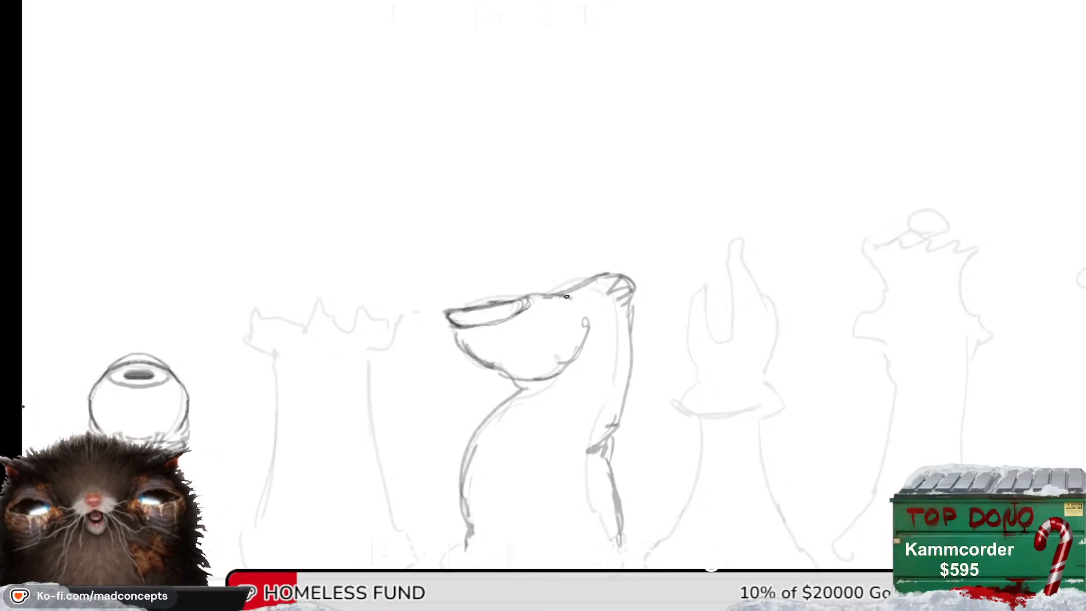
Refine the top contour of the finger behind the nail and rework the joint crease at the end of the fingertip pad.
left_click_drag(567, 296, 578, 289)
key("h")
key("h")
mouse_move(588, 326)
left_mouse_down()
mouse_move(543, 386)
mouse_move(585, 333)
left_mouse_up()
key("h")
key("h")
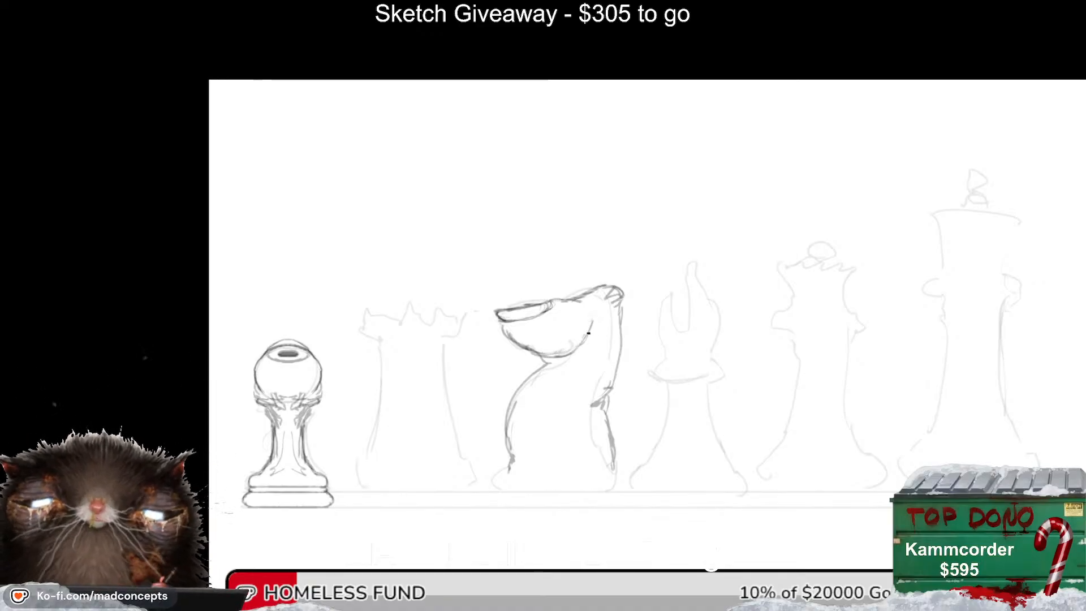
key("h")
key("h")
mouse_move(551, 400)
left_mouse_down()
mouse_move(427, 370)
mouse_move(469, 404)
mouse_move(504, 409)
left_mouse_up()
key("ctrl+z")
Sketch a twisting tendril that wraps diagonally across the pawn's stem beneath the eyeball cup.
left_click_drag(565, 323, 418, 342)
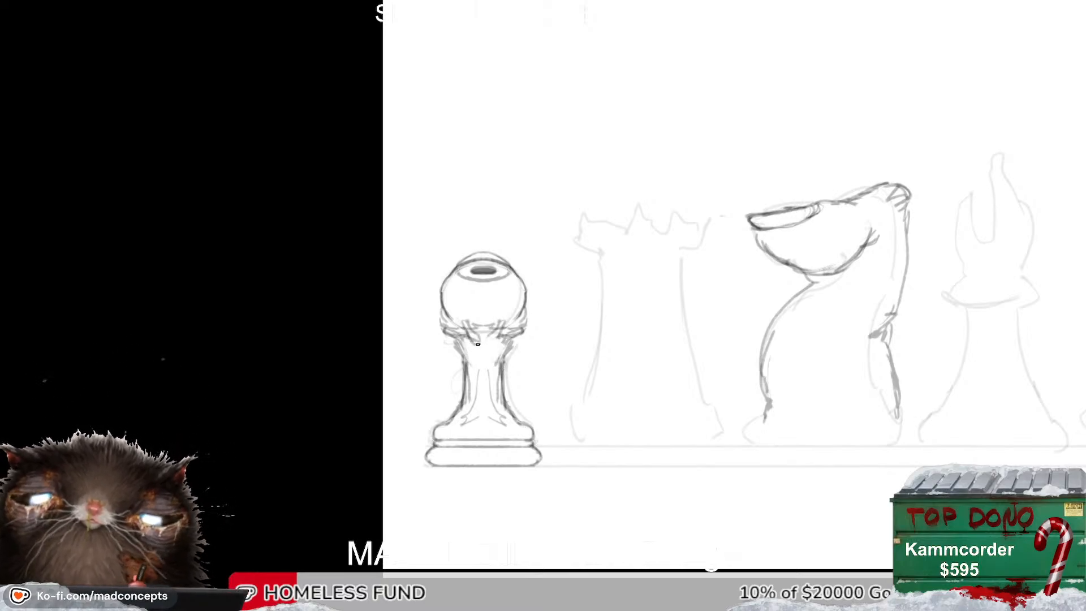
mouse_move(475, 332)
left_mouse_down()
mouse_move(485, 362)
mouse_move(463, 372)
mouse_move(458, 390)
mouse_move(480, 366)
mouse_move(463, 379)
left_mouse_up()
left_click_drag(468, 374, 460, 400)
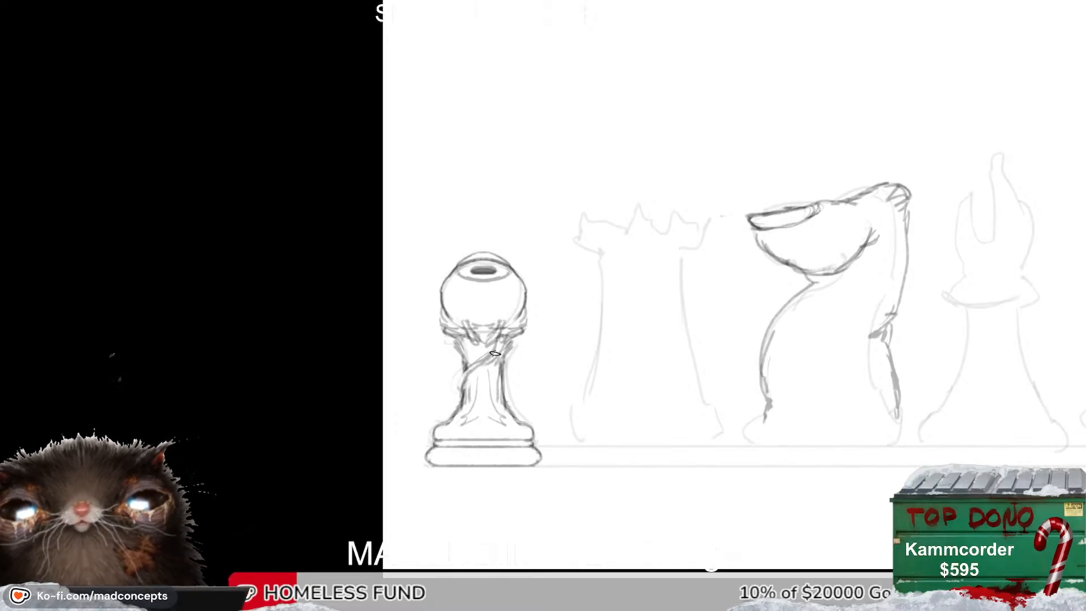
left_click_drag(499, 342, 477, 373)
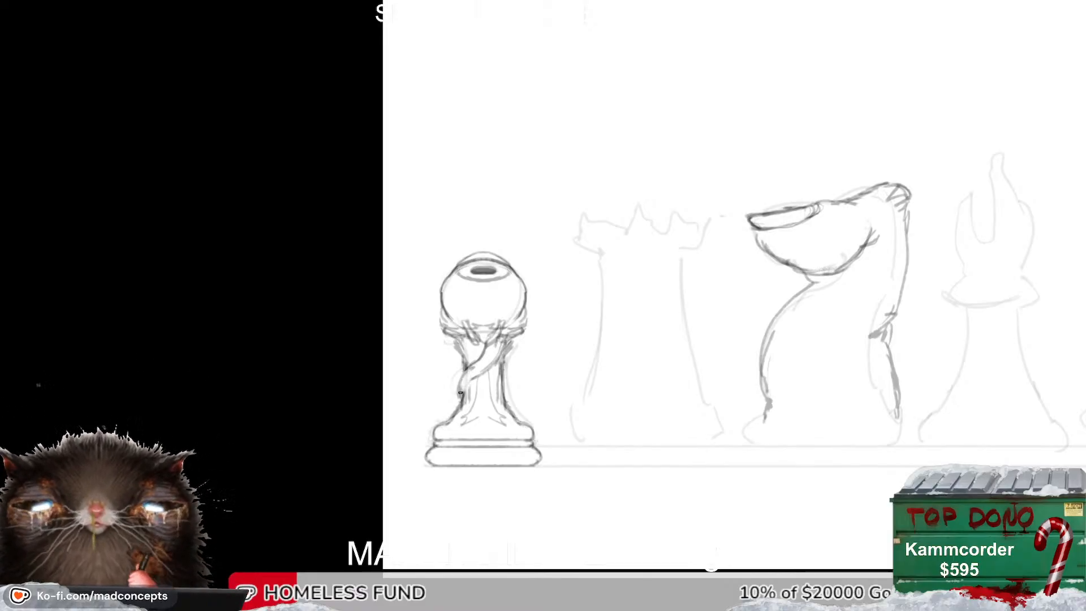
key("ctrl+f")
key("ctrl+f")
Inspect the pawn's wrapped stem up close and within the lineup beside the finger knight.
left_click_drag(535, 364, 526, 368)
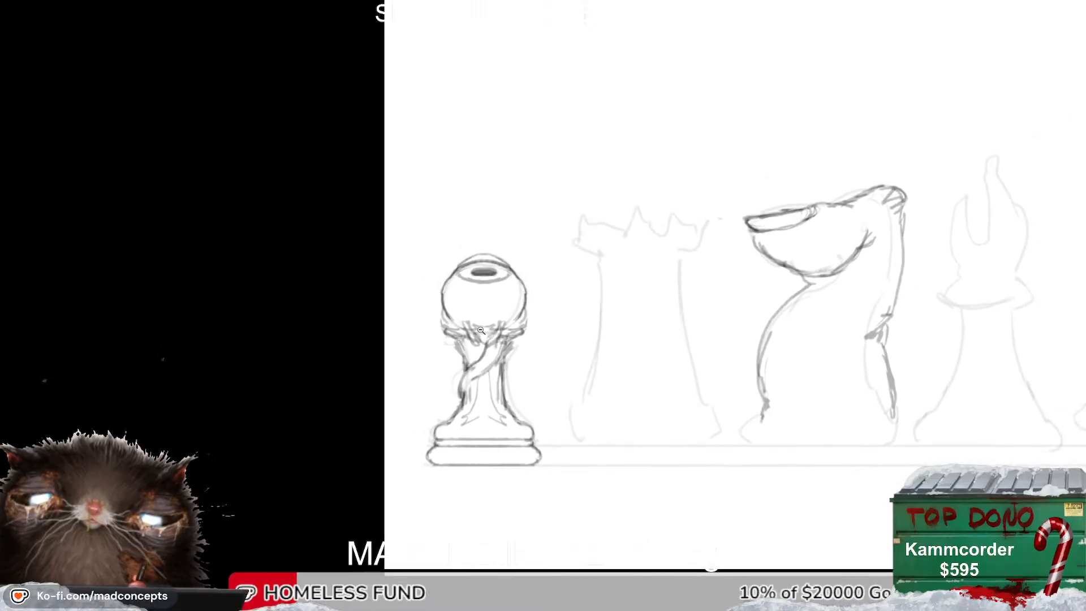
left_click_drag(511, 392, 520, 366)
key("ctrl+f")
left_click_drag(649, 350, 509, 349)
key("ctrl+f")
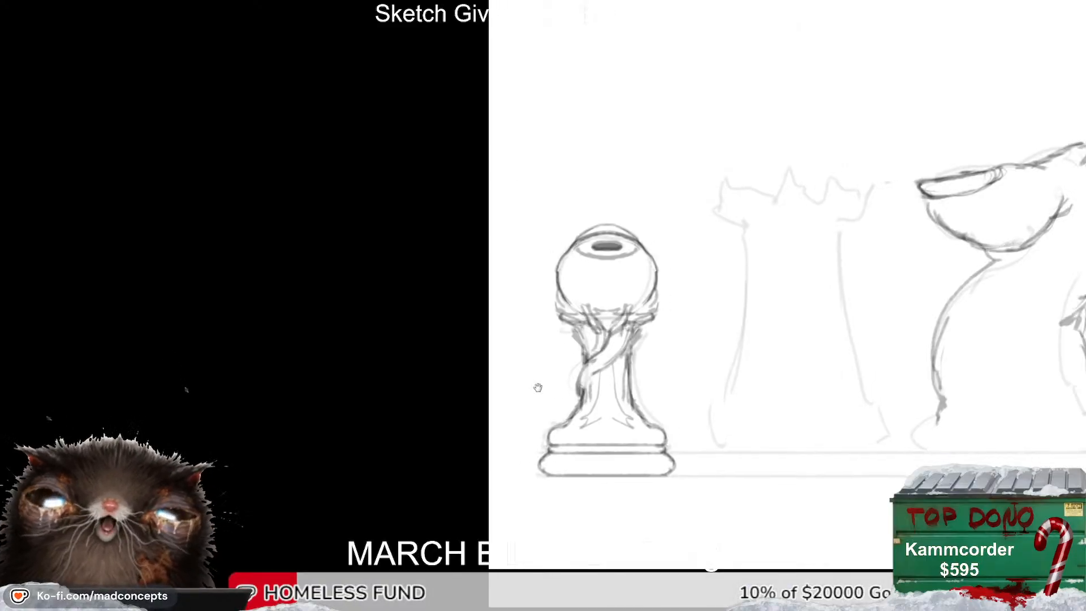
mouse_move(537, 388)
left_mouse_down()
mouse_move(419, 360)
mouse_move(458, 360)
left_mouse_up()
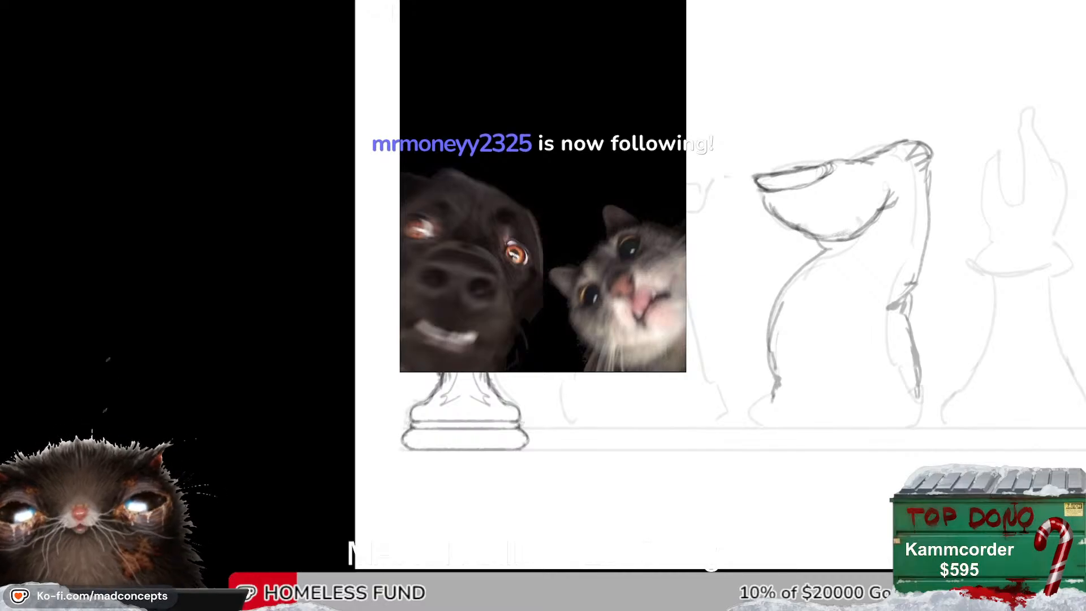
left_click_drag(505, 368, 493, 381)
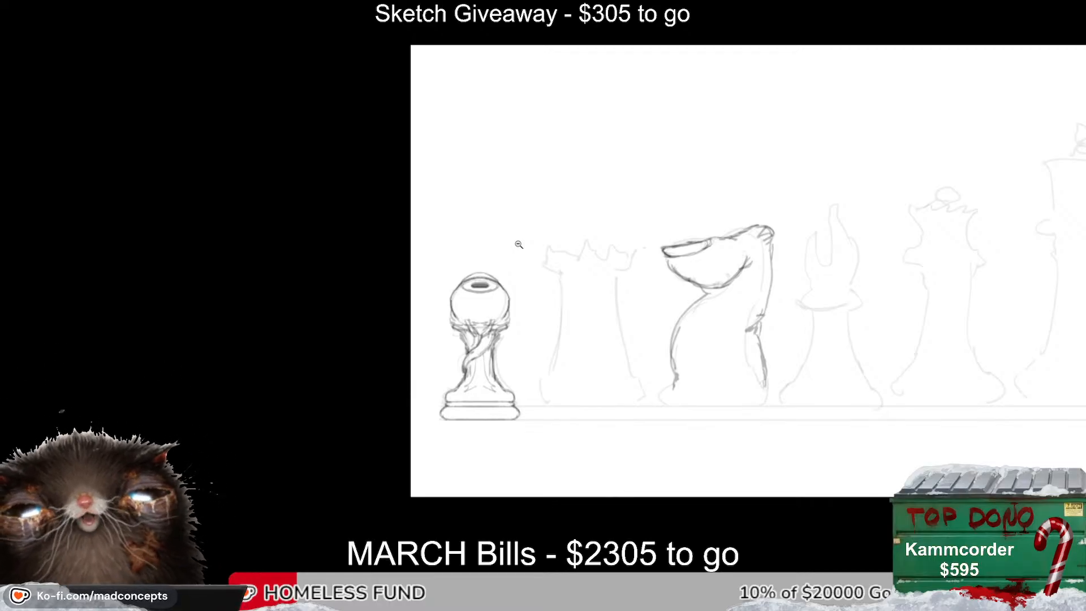
left_click(582, 367)
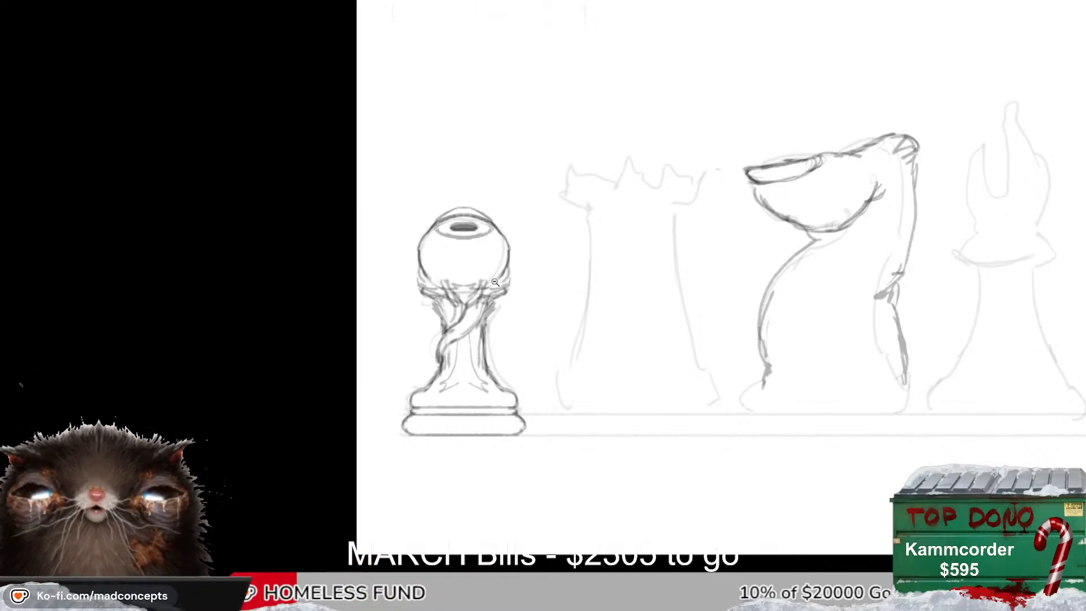
Add further intertwined tendrils to the pawn's upper stem and extend them down towards the base ring.
mouse_move(495, 282)
left_mouse_down()
mouse_move(510, 283)
mouse_move(501, 281)
left_mouse_up()
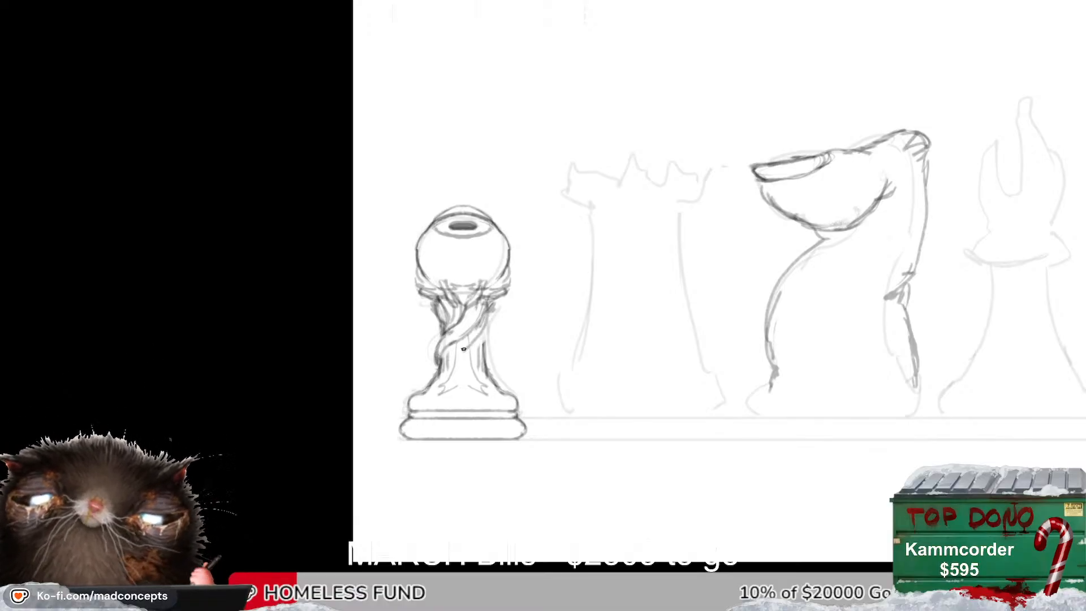
left_click_drag(463, 352, 468, 405)
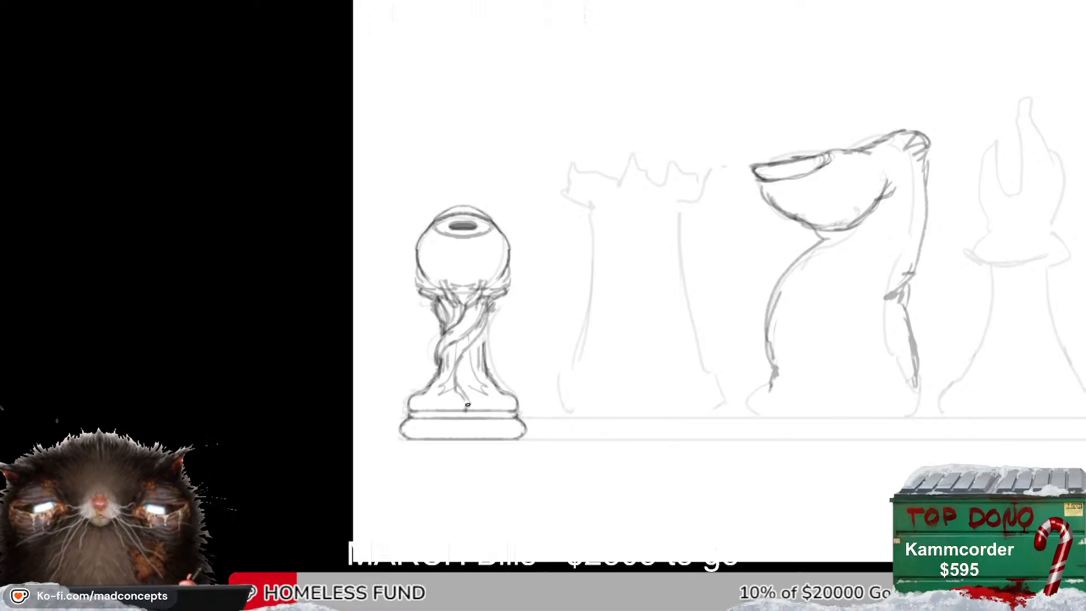
mouse_move(447, 352)
left_mouse_down()
mouse_move(458, 392)
mouse_move(456, 357)
mouse_move(459, 386)
mouse_move(450, 383)
left_mouse_up()
key("m")
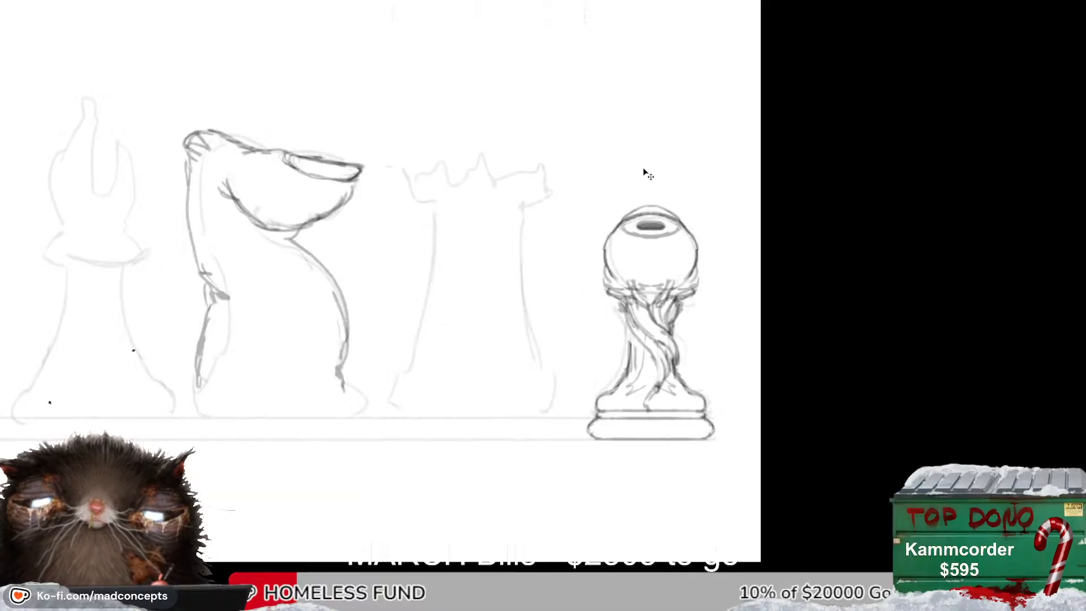
Refine the outer tendrils flaring from the pawn's lower stem down to the shoulder of its base.
key("m")
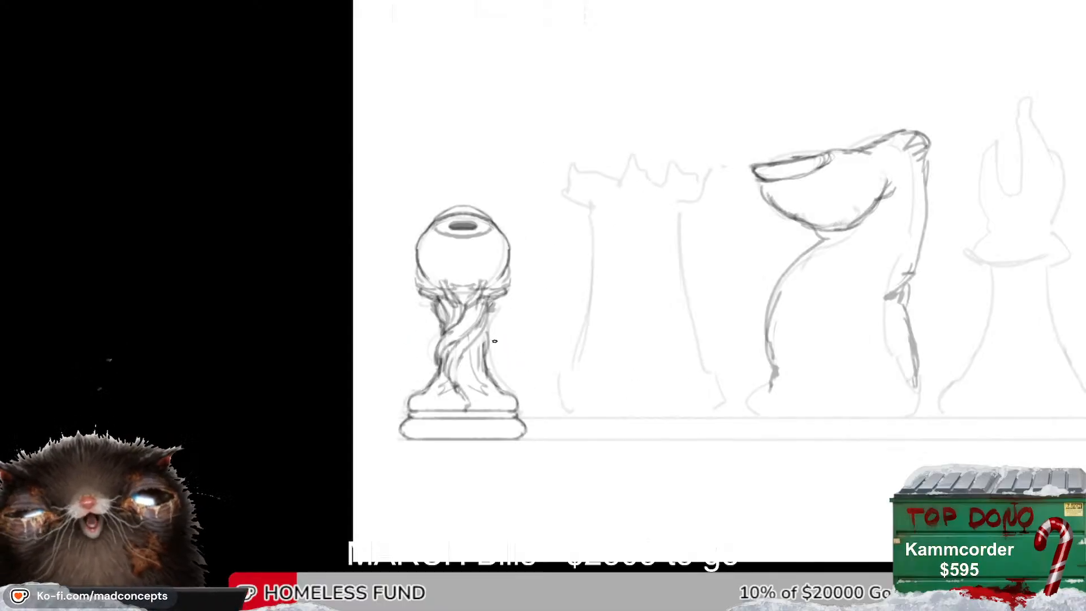
left_click_drag(481, 339, 478, 382)
key("m")
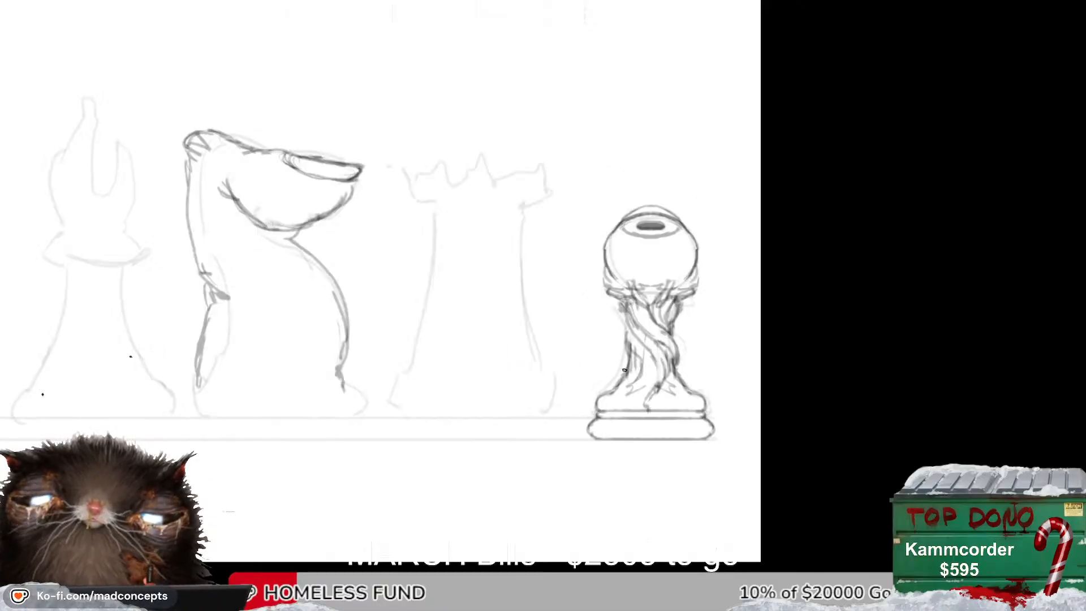
left_click_drag(631, 384, 600, 398)
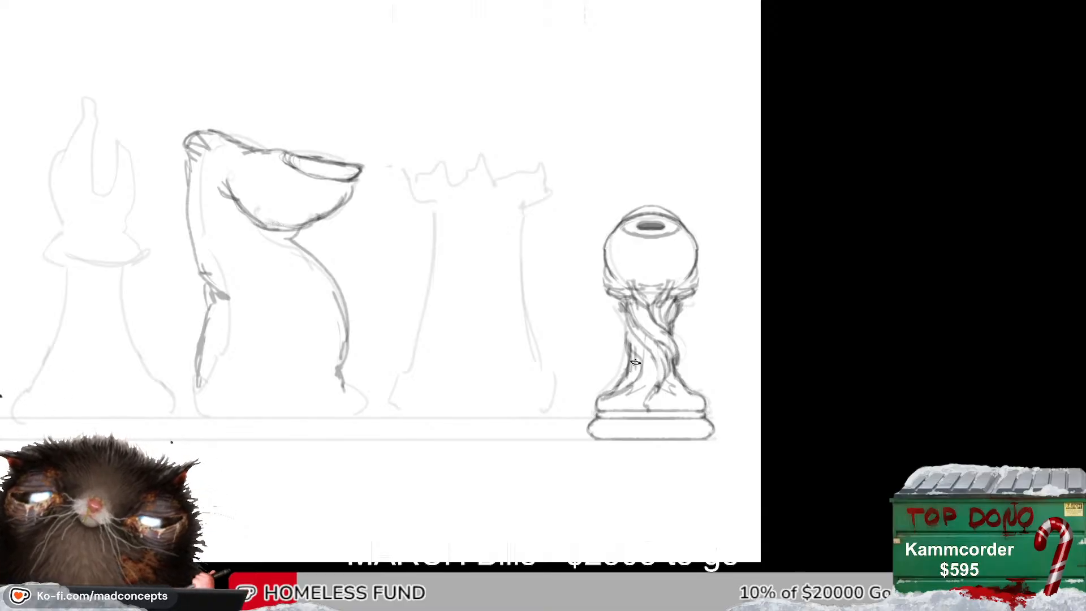
left_click_drag(633, 365, 618, 385)
key("m")
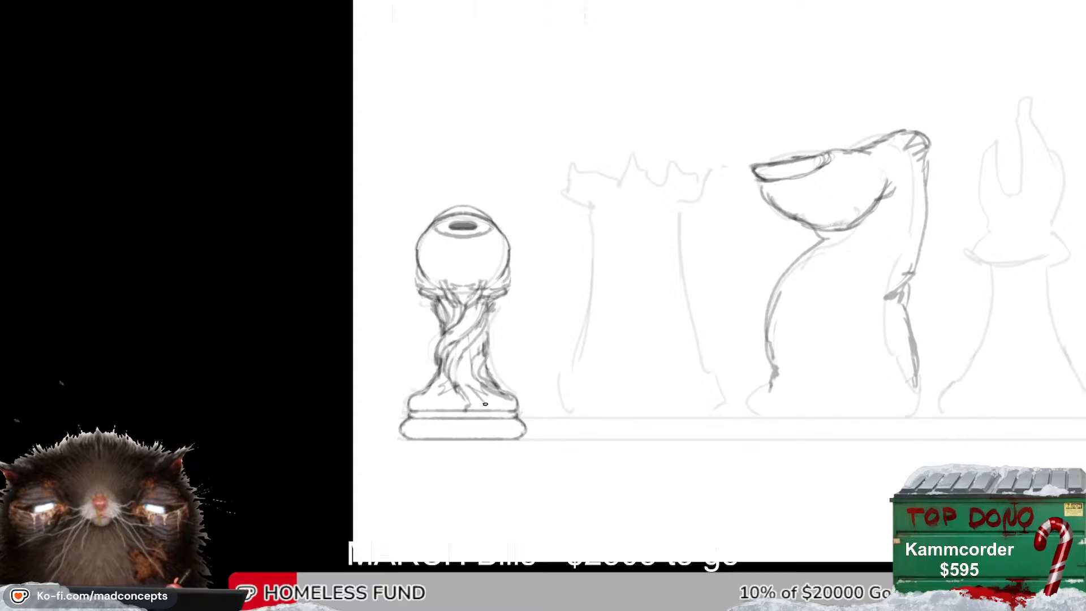
Rework the root-like tendril ends spreading over the pawn's base just above the base ring.
key("m")
key("ctrl+z")
key("ctrl+z")
mouse_move(627, 396)
left_mouse_down()
mouse_move(607, 402)
mouse_move(644, 387)
mouse_move(609, 402)
mouse_move(641, 394)
mouse_move(675, 403)
left_mouse_up()
key("ctrl+z")
key("ctrl+z")
key("ctrl+z")
key("h")
key("h")
key("h")
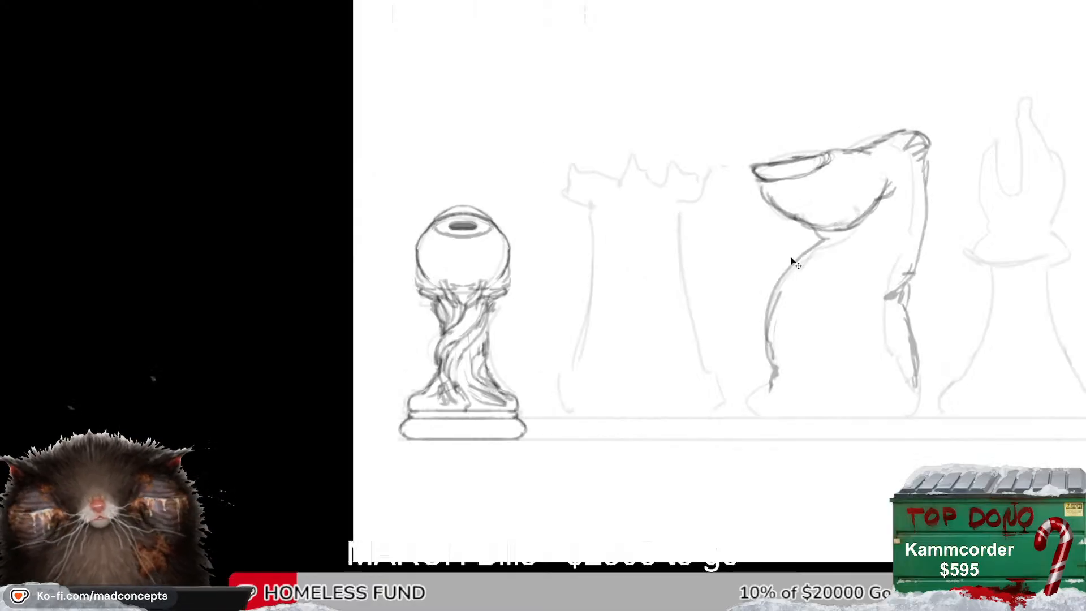
key("h")
Draw a small curling tendril rising from the cup over the lower front of the pawn's eyeball.
left_click_drag(641, 324, 636, 356)
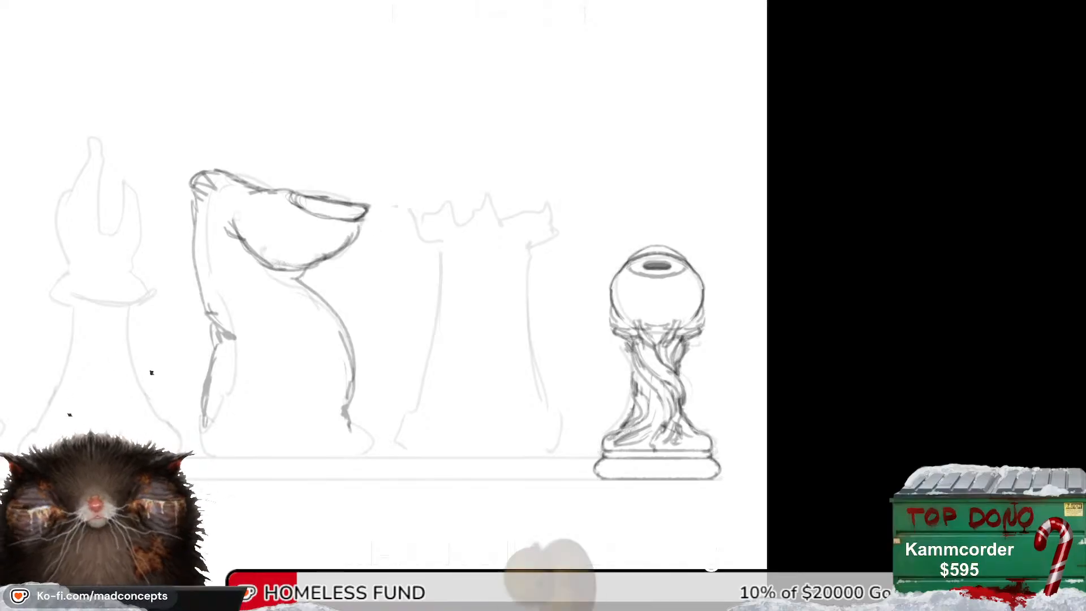
left_click_drag(414, 320, 446, 318)
key("h")
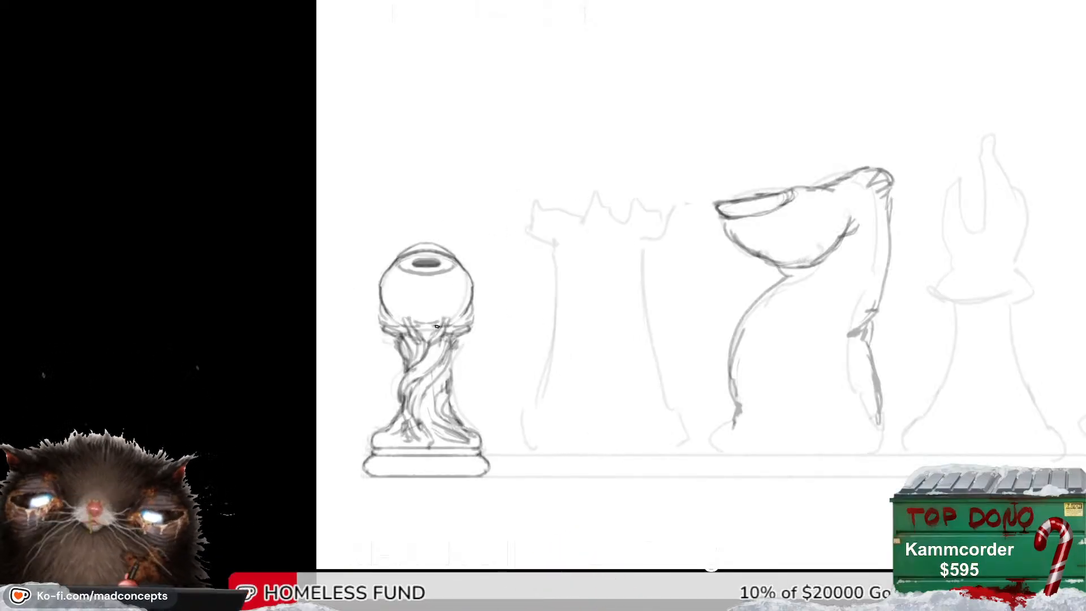
mouse_move(437, 328)
left_mouse_down()
mouse_move(416, 298)
mouse_move(443, 325)
left_mouse_up()
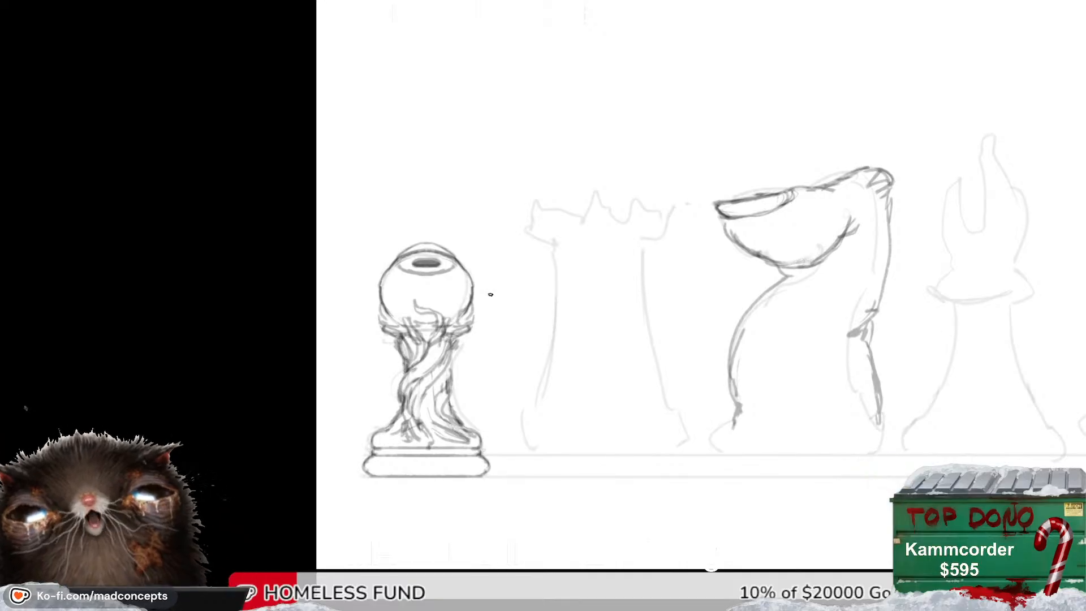
key("m")
key("m")
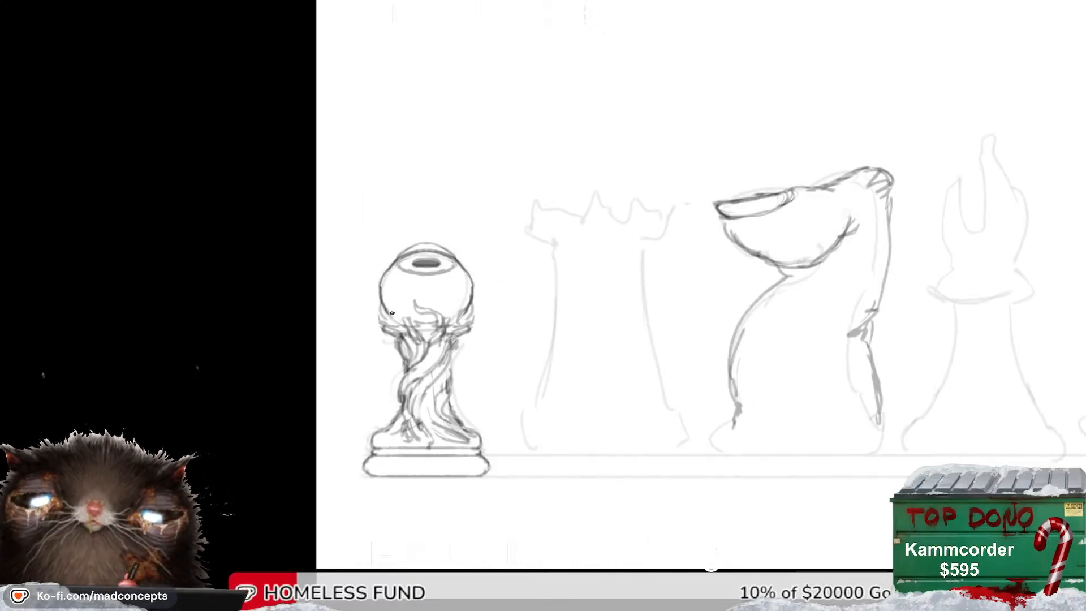
Compare the finished pawn and finger knight with the faint silhouettes across the whole lineup, in normal and mirrored orientation.
left_click_drag(427, 340, 226, 327)
left_click(409, 340, "alt")
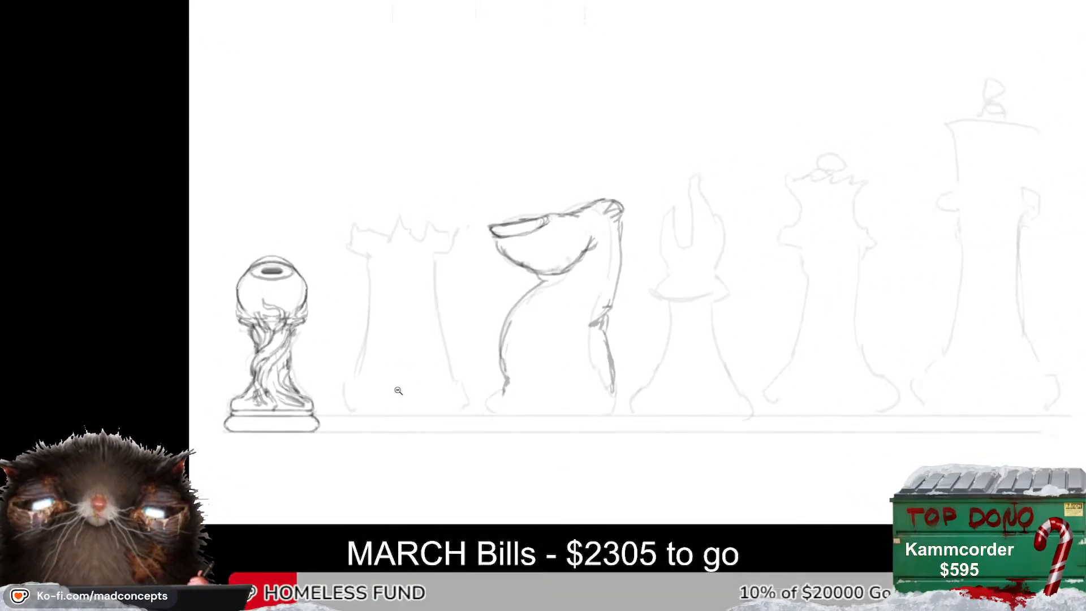
scroll(411, 326, "up", 1)
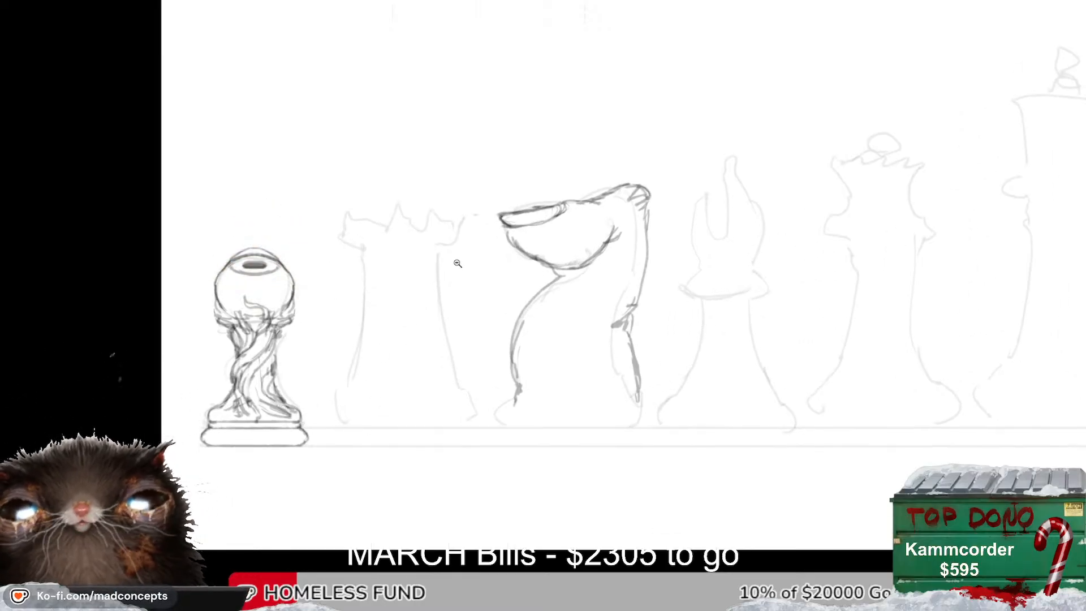
left_click_drag(574, 308, 517, 340)
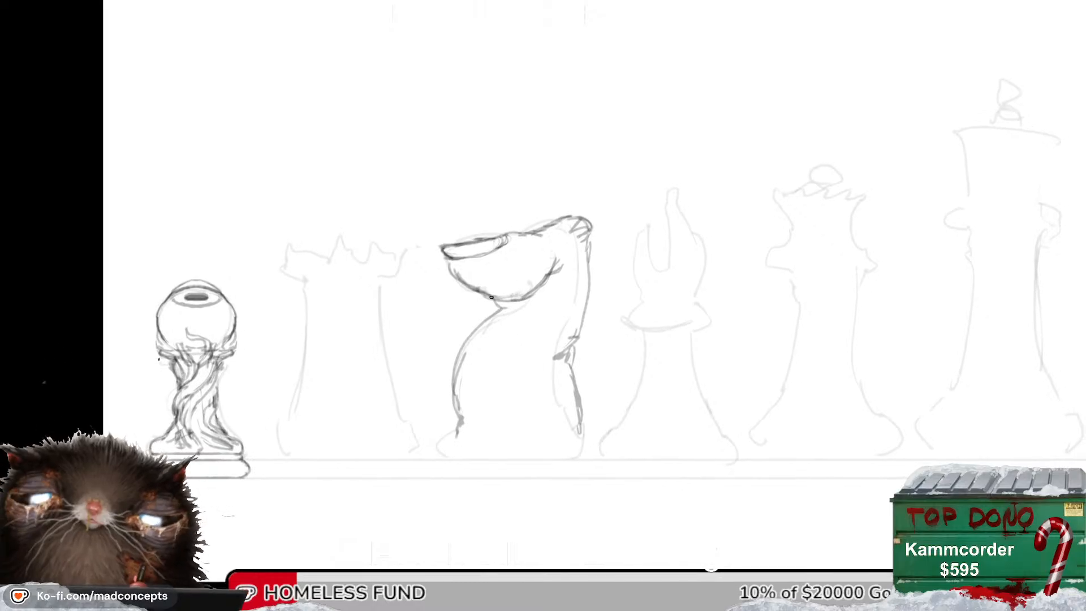
key("m")
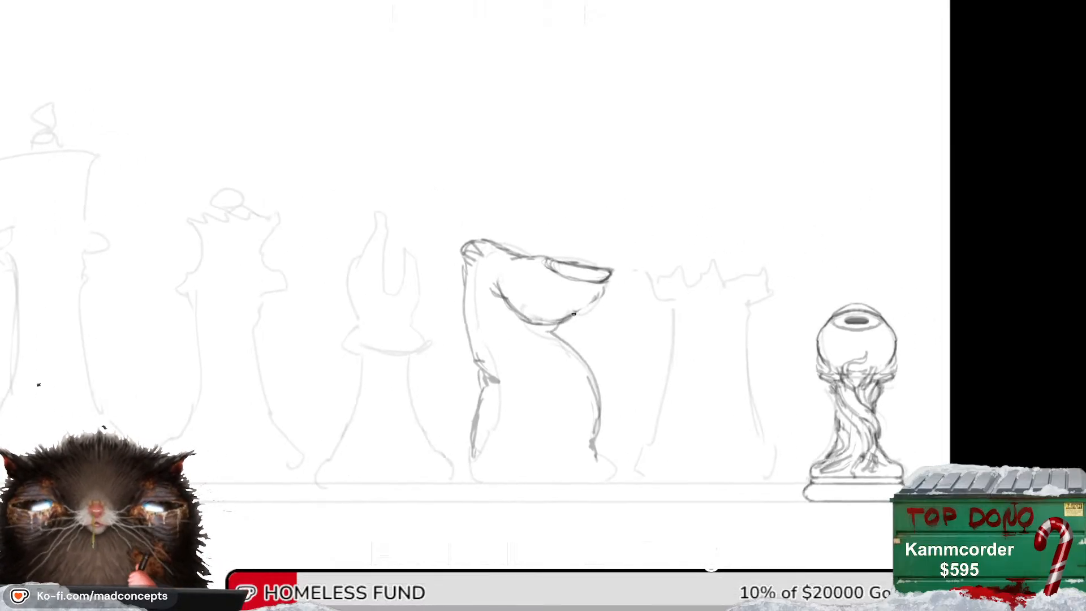
key("m")
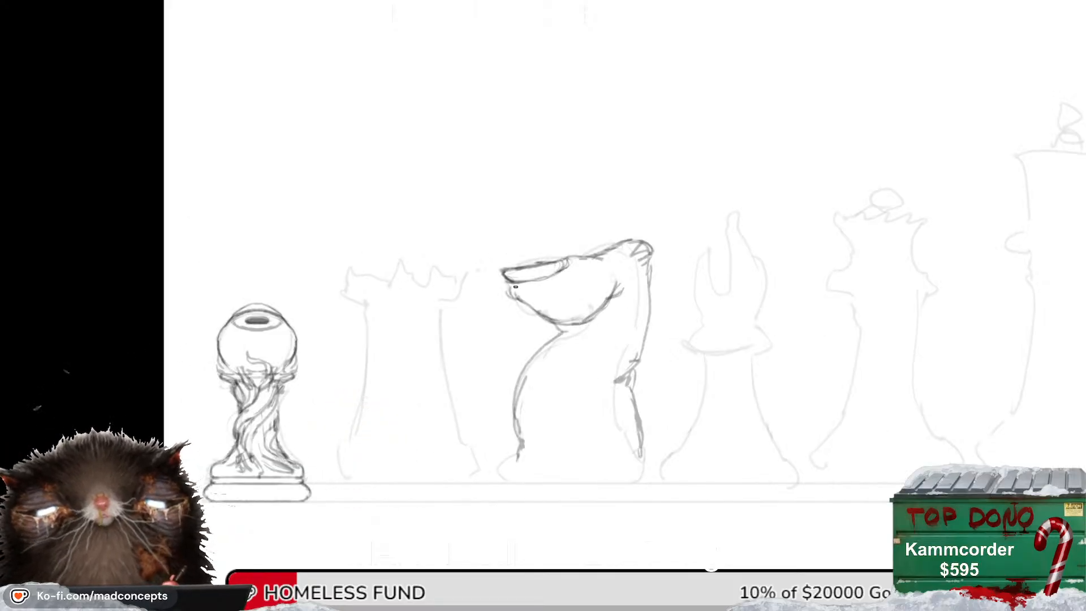
mouse_move(512, 290)
left_mouse_down()
mouse_move(548, 328)
mouse_move(478, 377)
mouse_move(463, 364)
left_mouse_up()
key("m")
key("m")
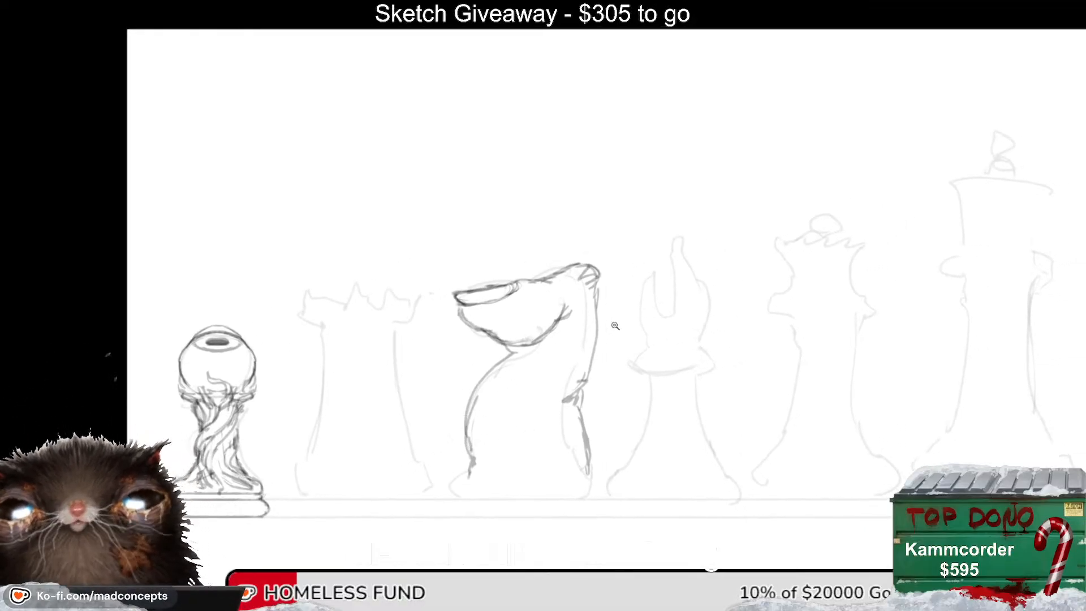
left_click(595, 401)
left_click_drag(595, 401, 590, 388)
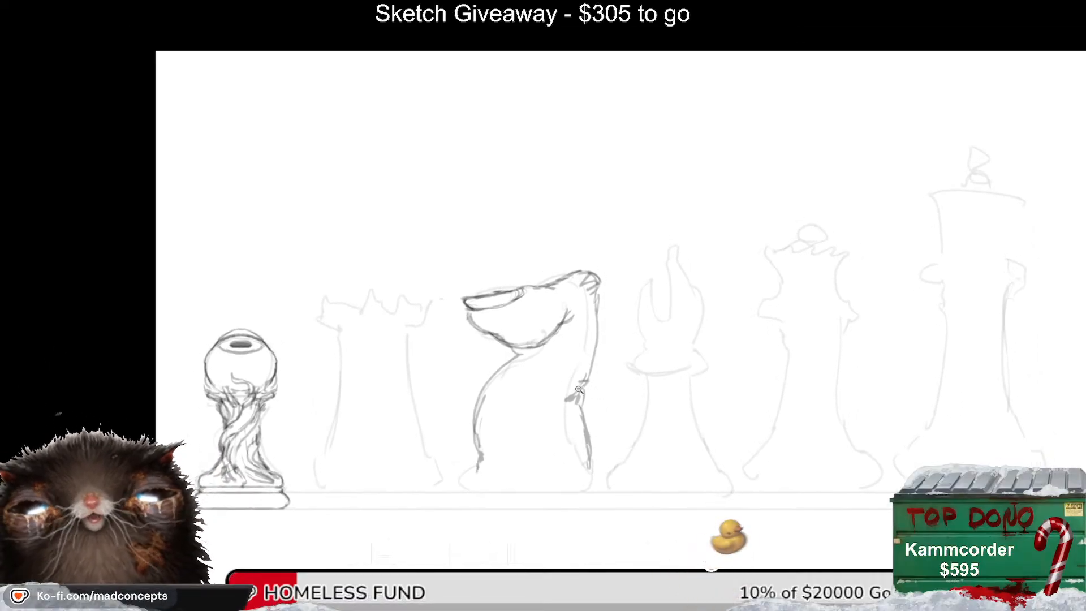
left_click_drag(678, 413, 533, 416)
key("h")
key("h")
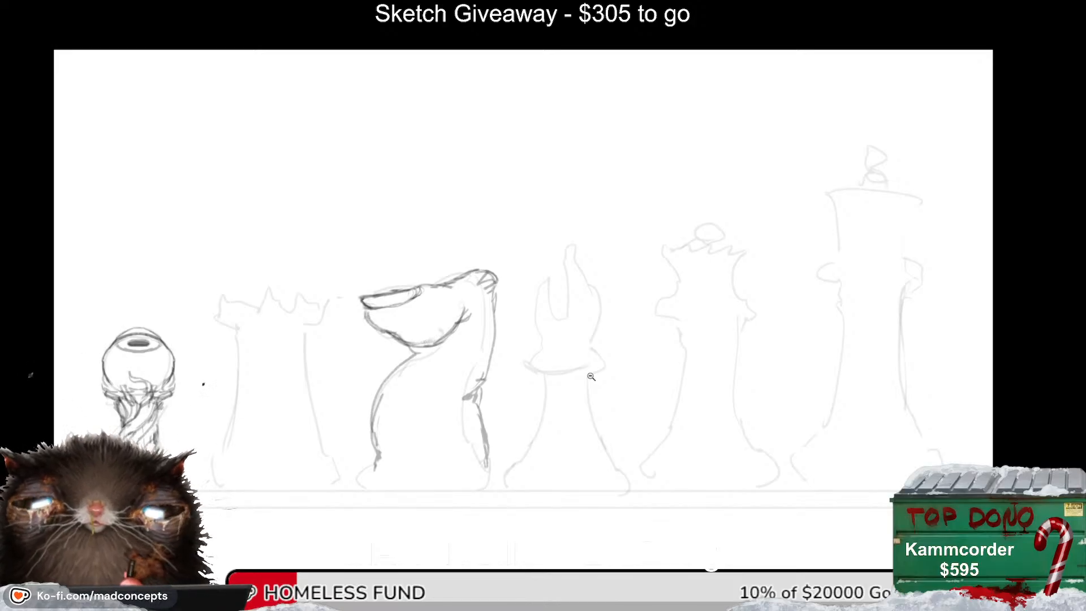
left_click_drag(570, 434, 550, 434)
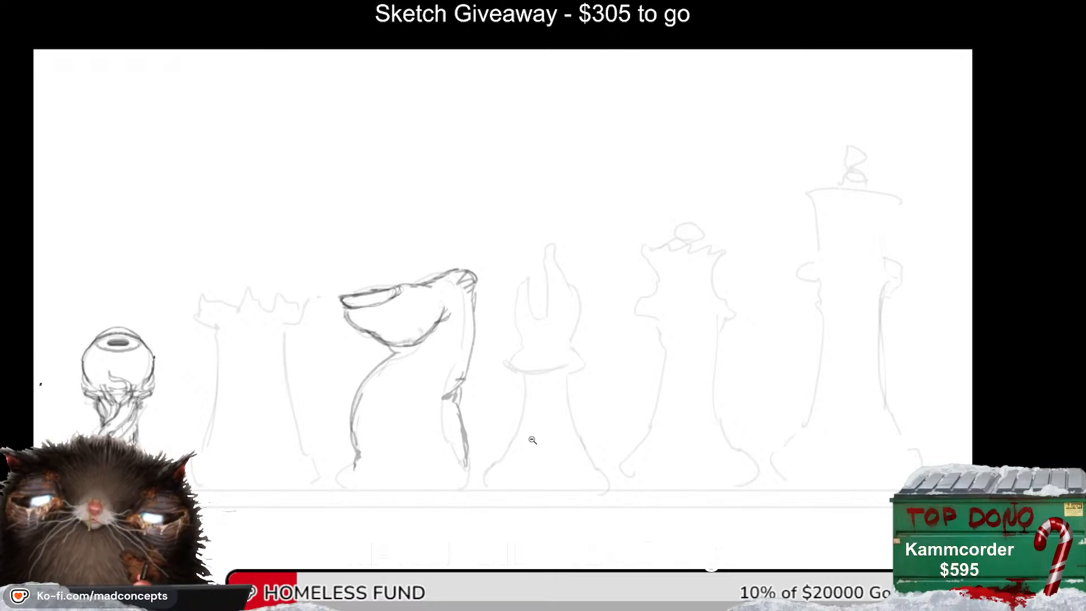
mouse_move(504, 454)
left_mouse_down()
mouse_move(726, 414)
mouse_move(728, 427)
left_mouse_up()
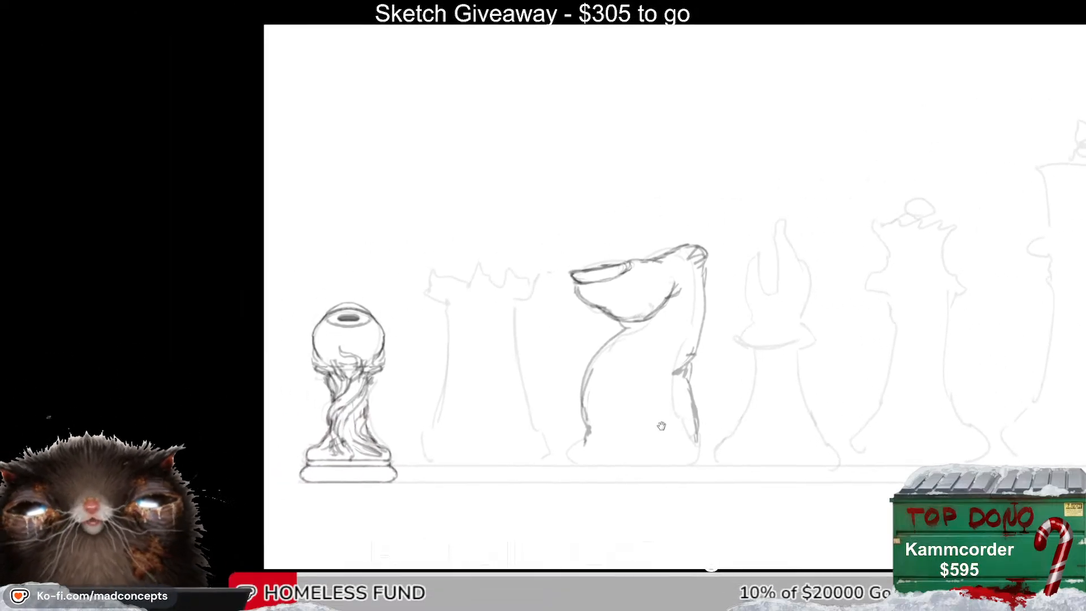
mouse_move(460, 450)
left_mouse_down()
mouse_move(283, 484)
mouse_move(515, 468)
left_mouse_up()
scroll(486, 360, "up", 1)
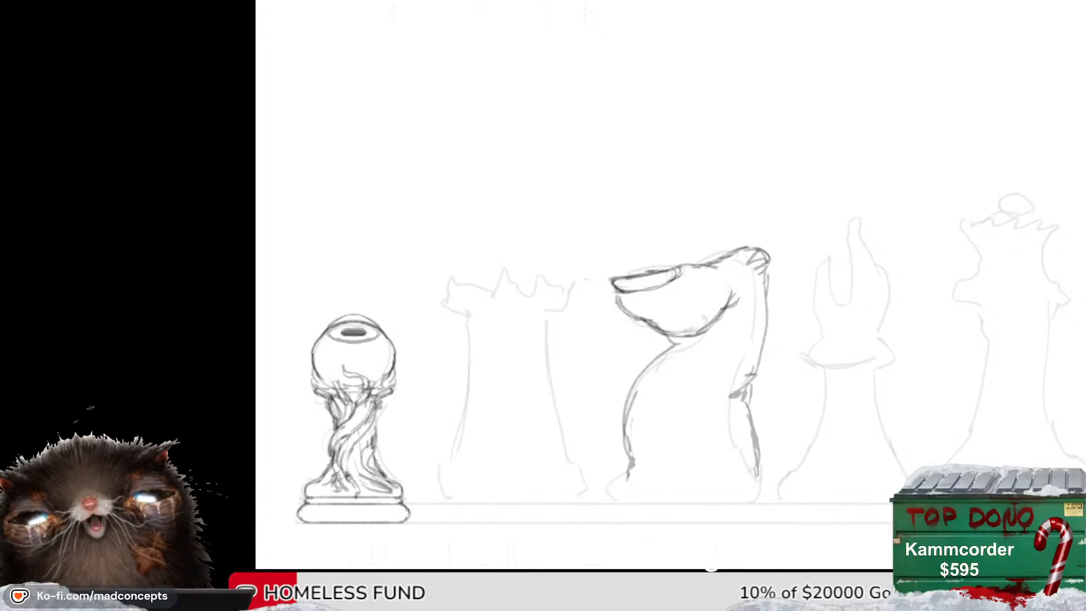
Place a vertical symmetry axis through the centre of the rook silhouette and return to the brush.
left_click_drag(800, 312, 509, 312)
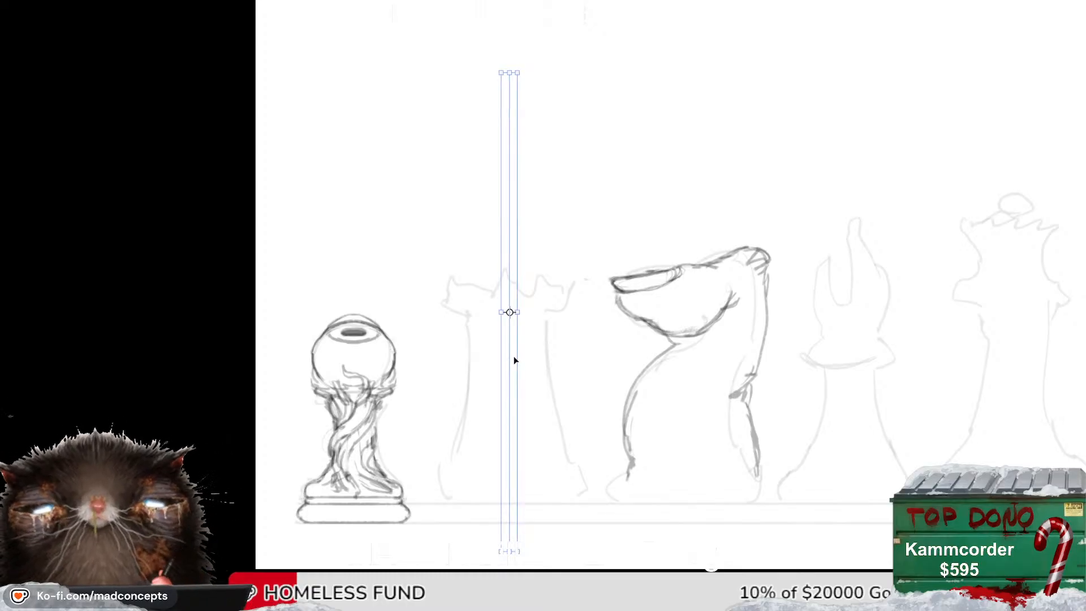
key("Return")
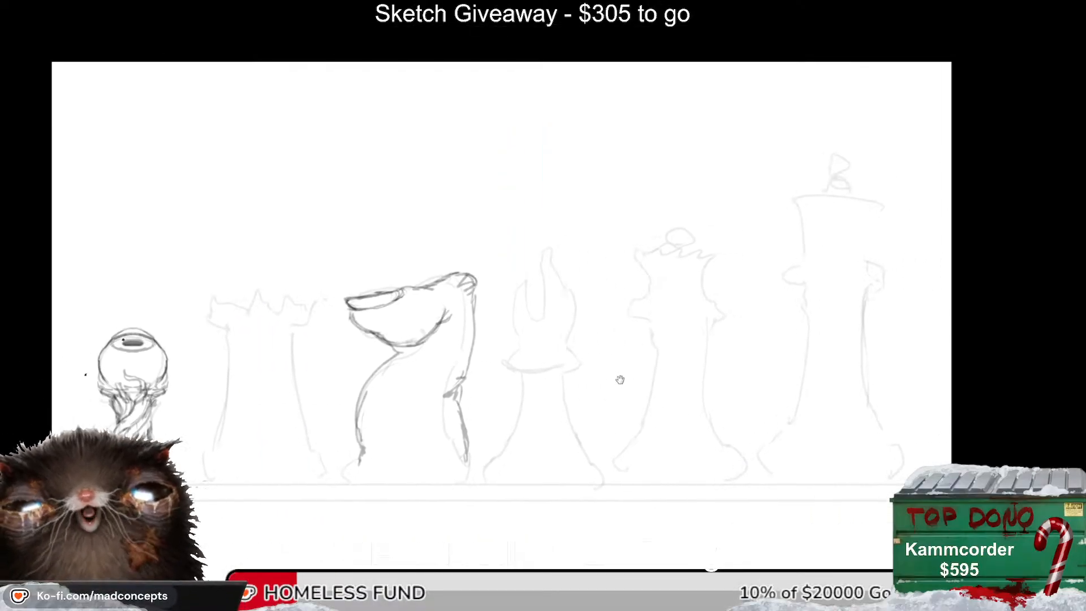
key("b")
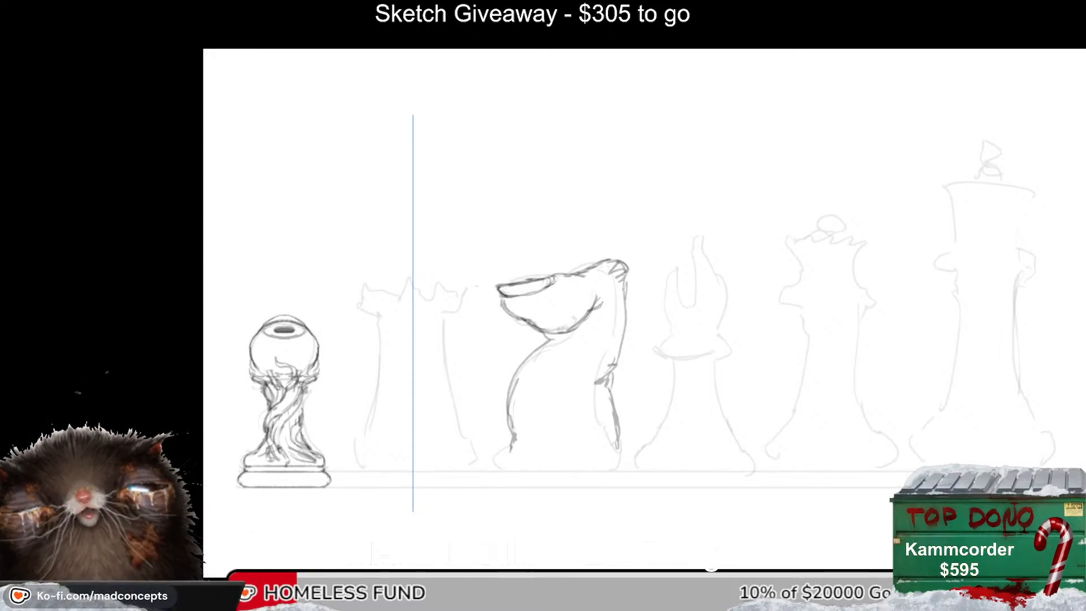
left_click_drag(565, 342, 539, 333)
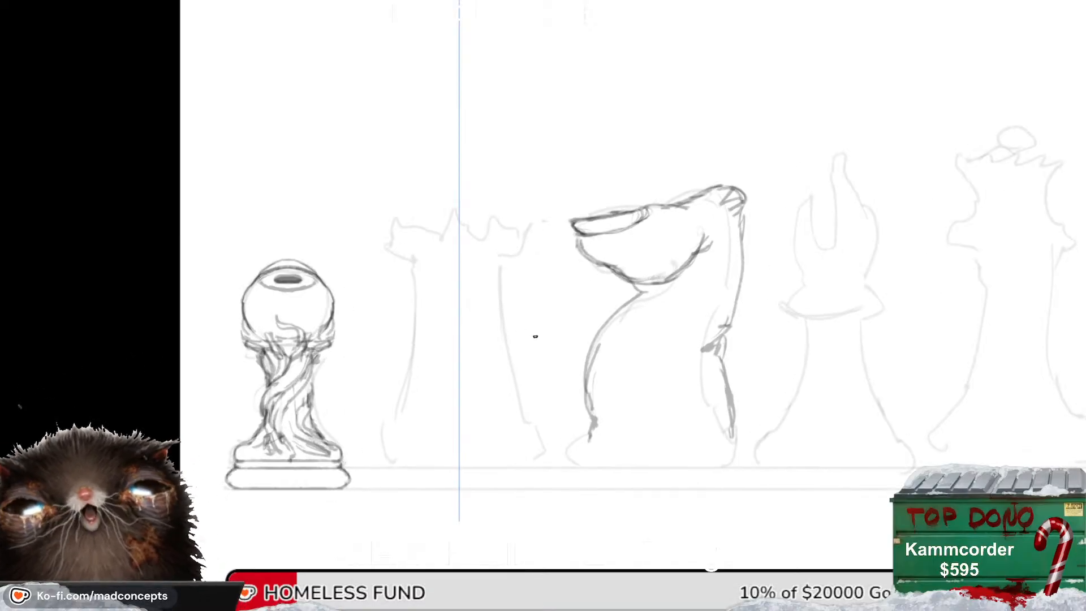
mouse_move(460, 320)
left_mouse_down()
mouse_move(417, 380)
mouse_move(459, 340)
mouse_move(410, 336)
left_mouse_up()
key("ctrl+z")
mouse_move(415, 381)
left_mouse_down()
mouse_move(406, 394)
mouse_move(449, 361)
mouse_move(409, 410)
left_mouse_up()
key("ctrl+z")
left_click_drag(407, 358, 408, 390)
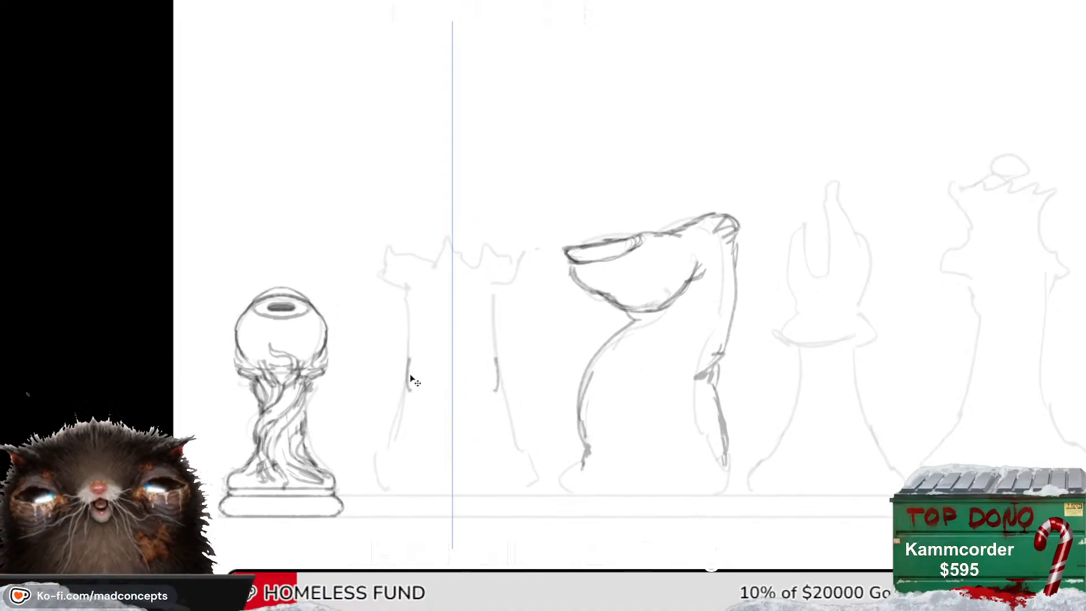
key("ctrl+z")
left_click_drag(418, 366, 417, 403)
left_click_drag(419, 374, 423, 399)
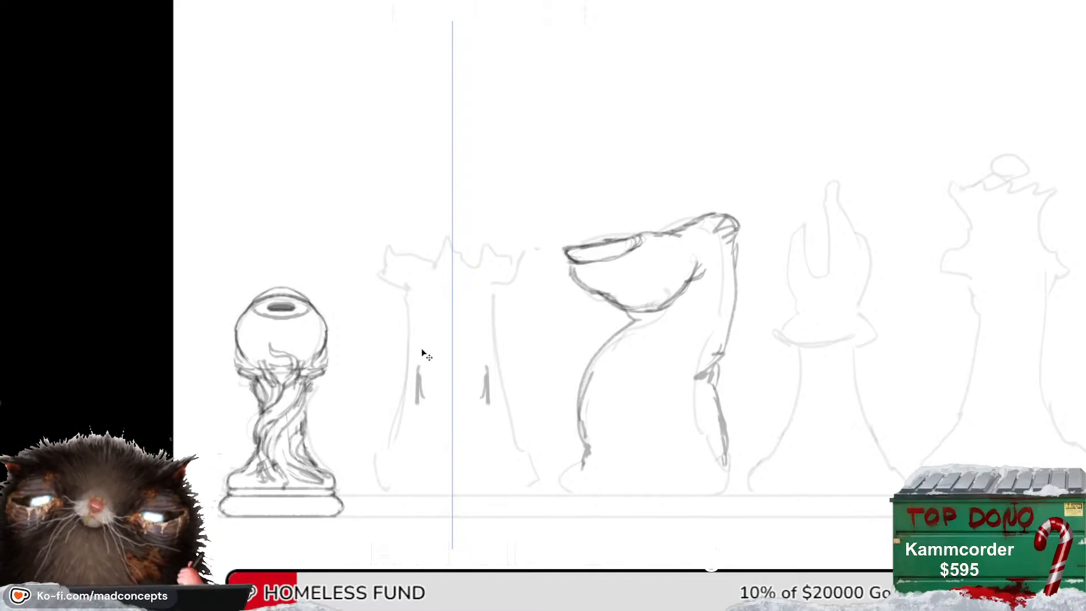
key("ctrl+z")
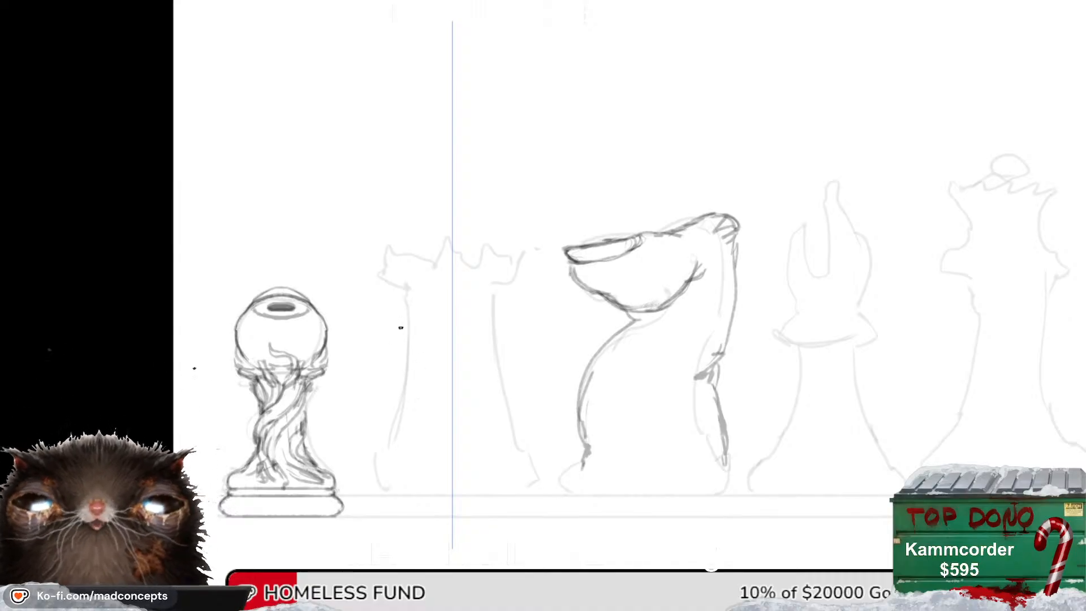
Sketch a symmetrical ribcage over the rook's body, with curved ribs, side contours and a tapering sternum.
mouse_move(398, 303)
left_mouse_down()
mouse_move(392, 431)
mouse_move(424, 430)
mouse_move(448, 413)
mouse_move(424, 413)
mouse_move(439, 387)
mouse_move(426, 387)
left_mouse_up()
mouse_move(425, 387)
left_mouse_down()
mouse_move(446, 375)
mouse_move(428, 375)
mouse_move(446, 347)
mouse_move(439, 297)
left_mouse_up()
left_click_drag(496, 356, 516, 372)
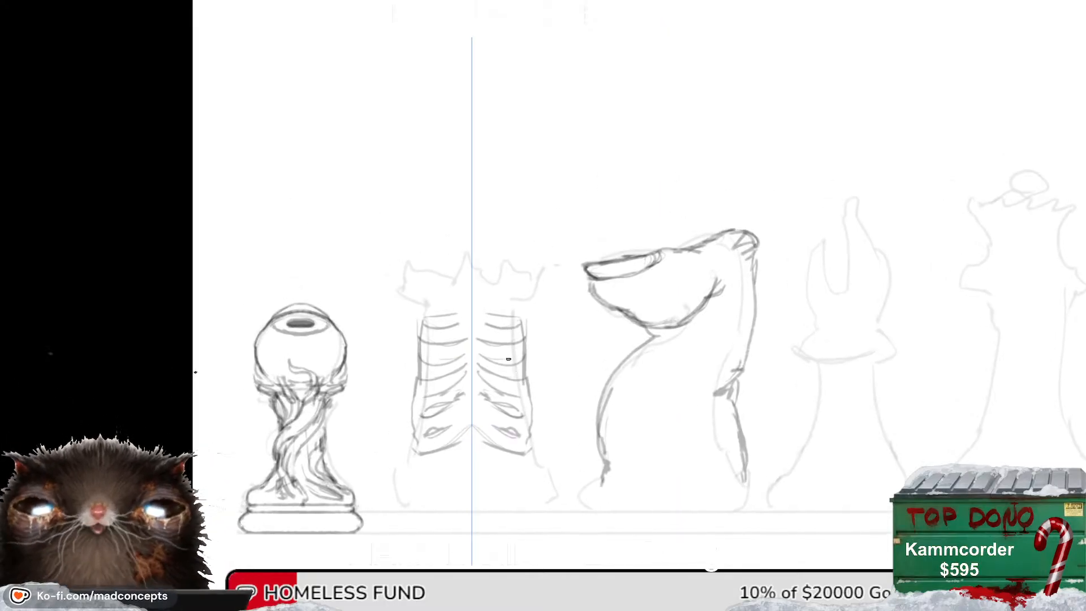
left_click_drag(463, 306, 472, 377)
key("ctrl+z")
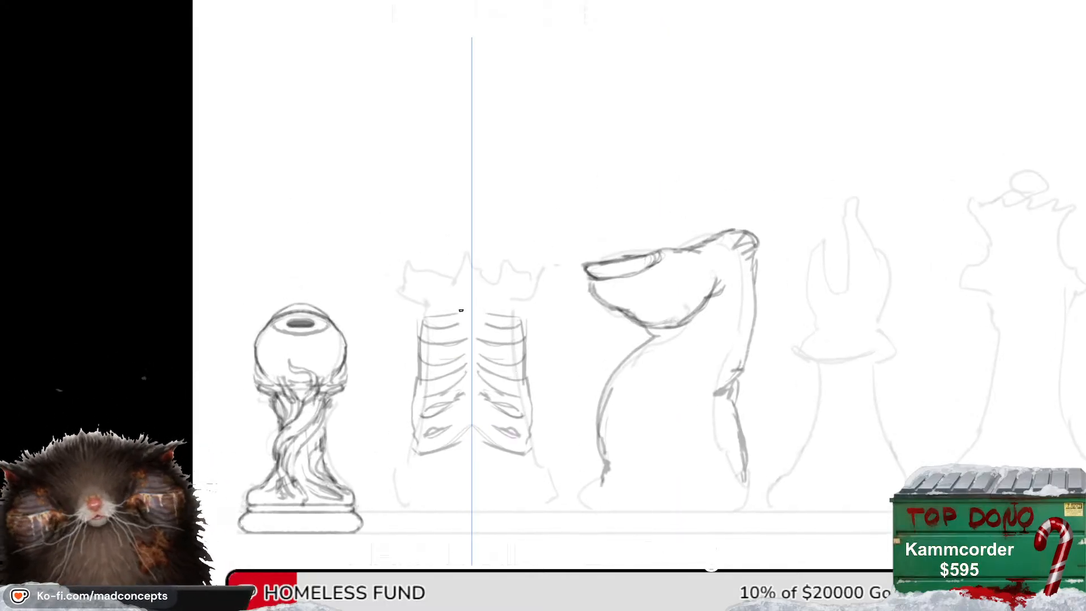
left_click_drag(462, 307, 472, 377)
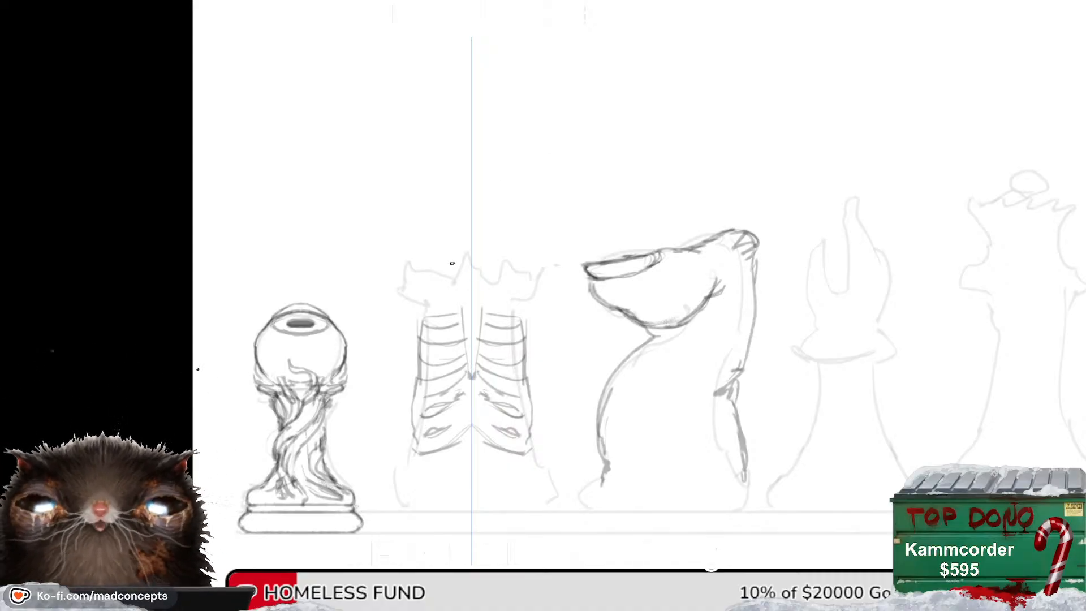
Sketch mirrored collarbones with flared shoulder ends across the rook's top and start the upper sternum edges beneath them.
left_click_drag(408, 403, 396, 320)
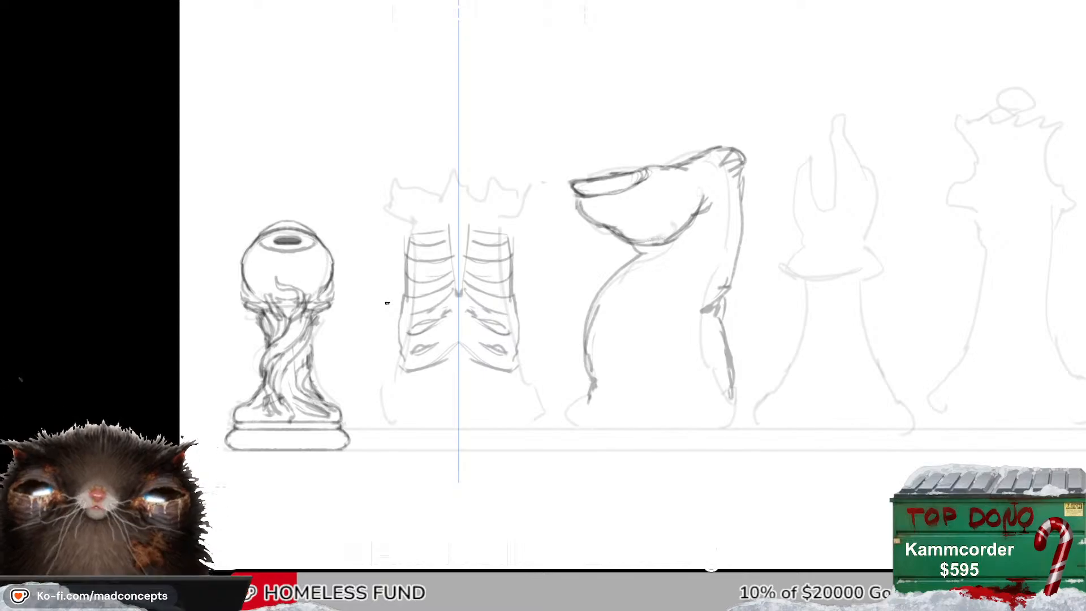
scroll(422, 387, "up", 1)
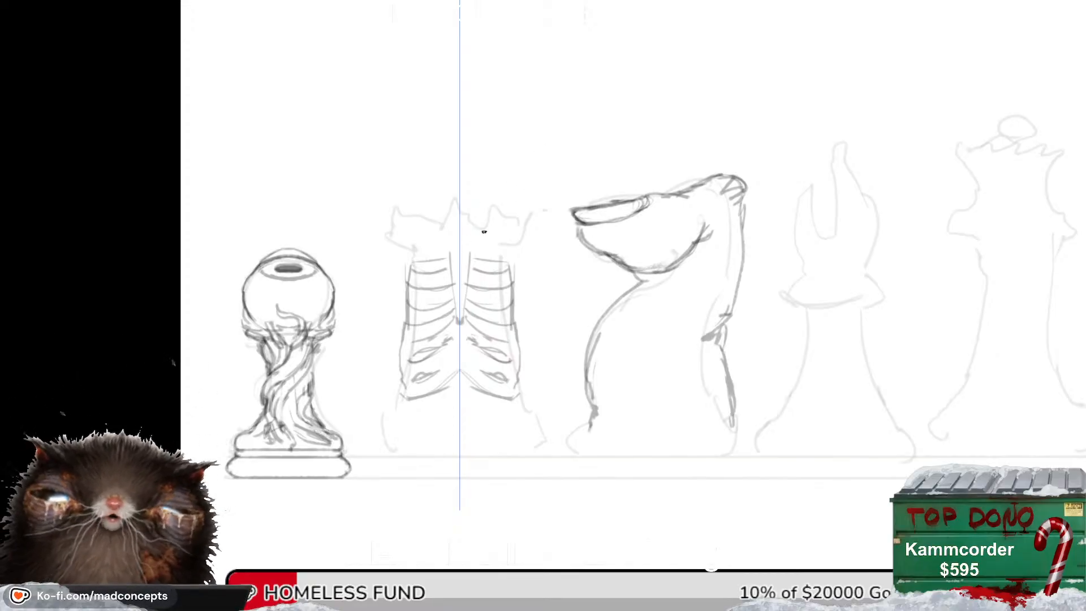
left_click_drag(444, 314, 470, 330)
mouse_move(468, 252)
left_mouse_down()
mouse_move(437, 243)
mouse_move(476, 250)
left_mouse_up()
key("ctrl+z")
key("ctrl+z")
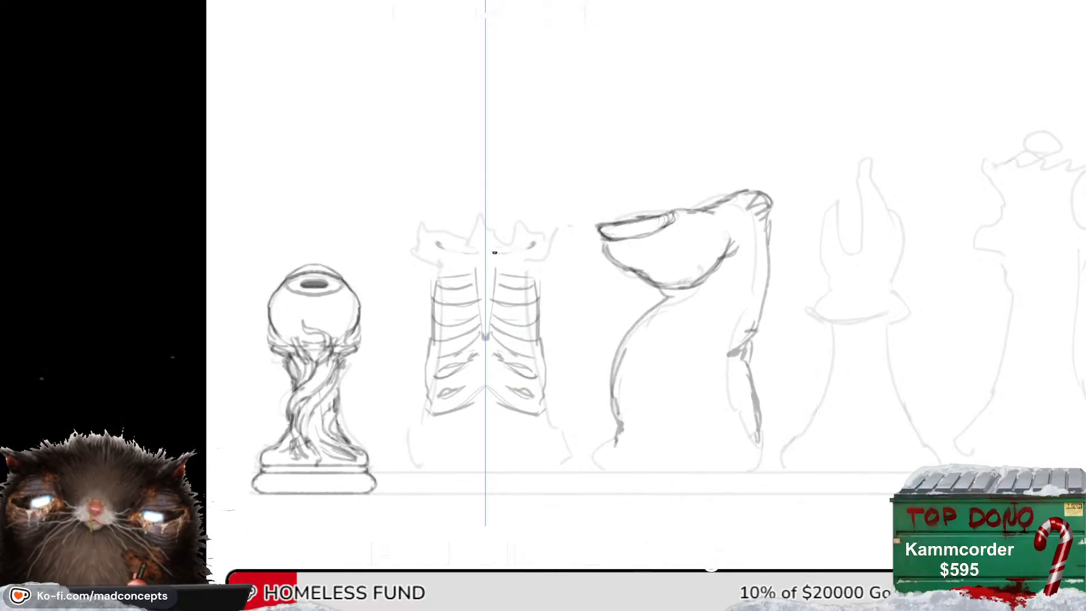
mouse_move(494, 253)
left_mouse_down()
mouse_move(560, 226)
mouse_move(539, 244)
mouse_move(558, 261)
mouse_move(541, 292)
left_mouse_up()
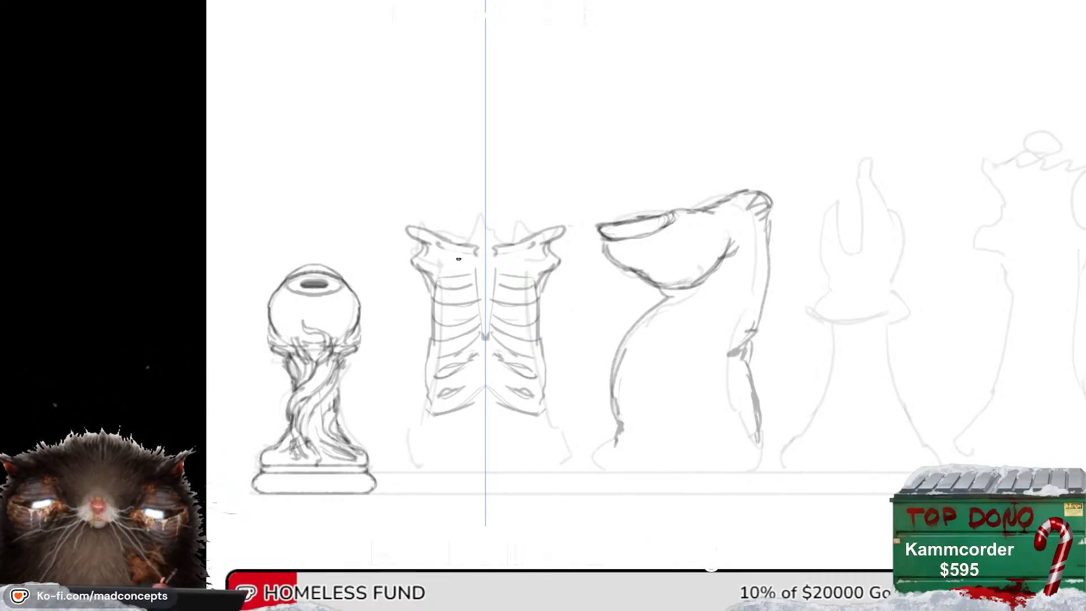
left_click_drag(455, 254, 476, 274)
key("ctrl+z")
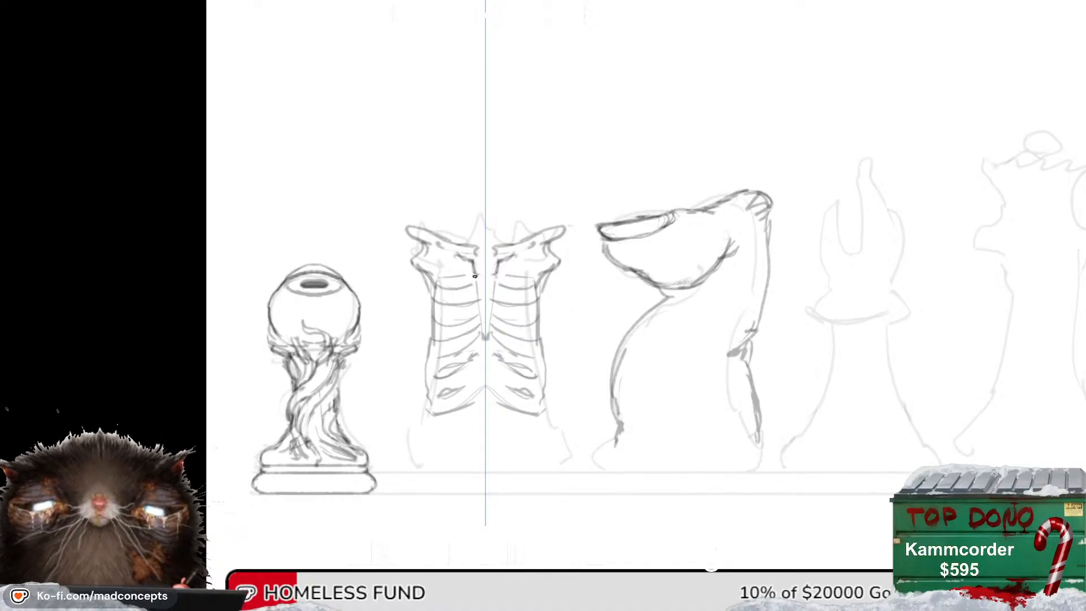
Draw the mirrored sternum contours down the middle of the ribcage, ending in a rounded lower tip.
left_click_drag(474, 275, 485, 342)
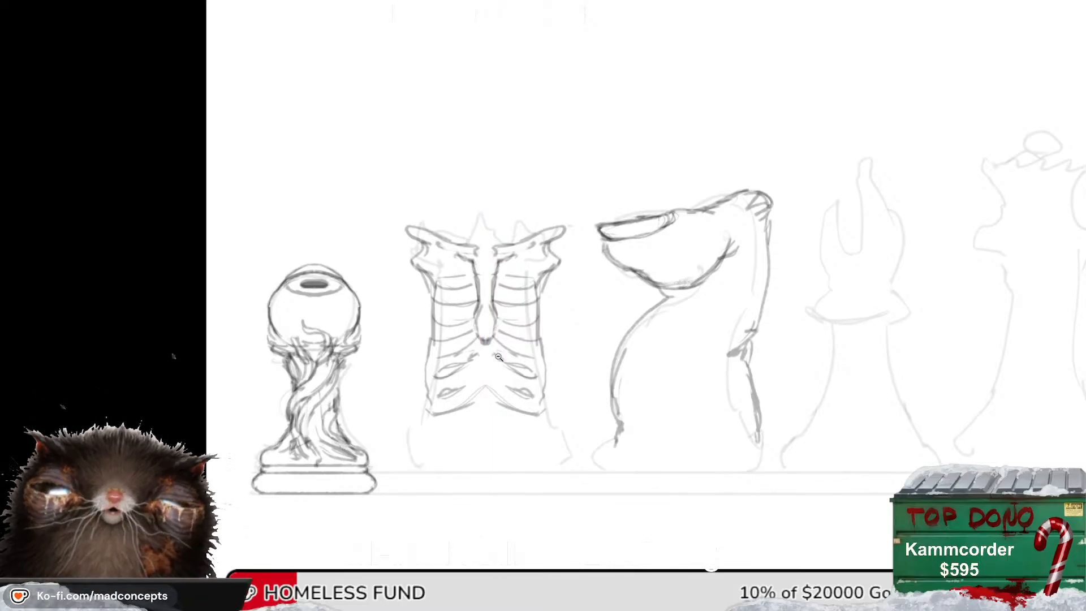
left_click_drag(499, 351, 469, 381)
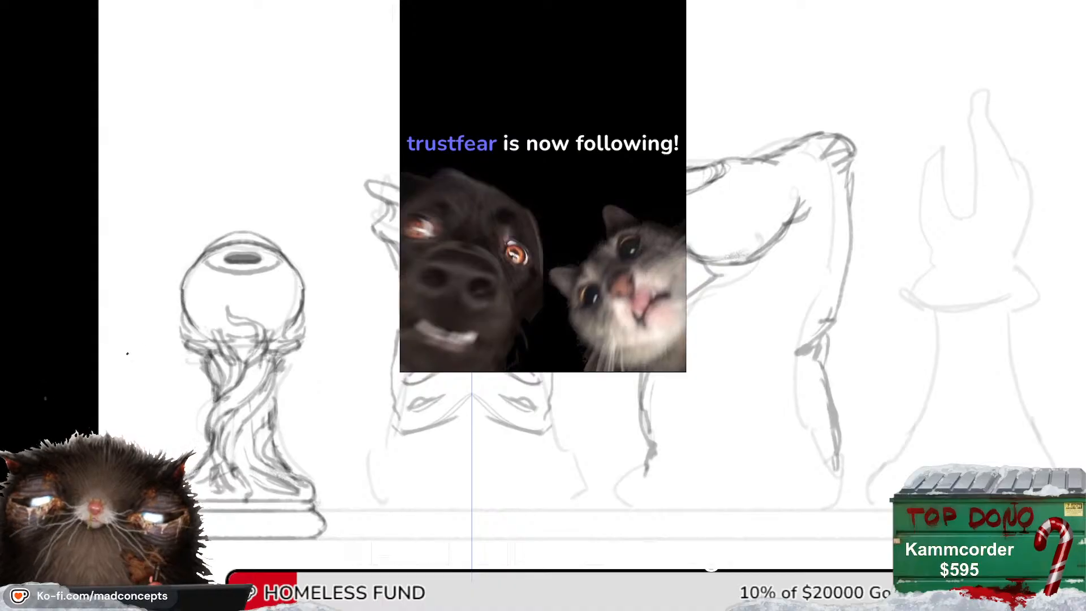
left_click_drag(453, 384, 471, 415)
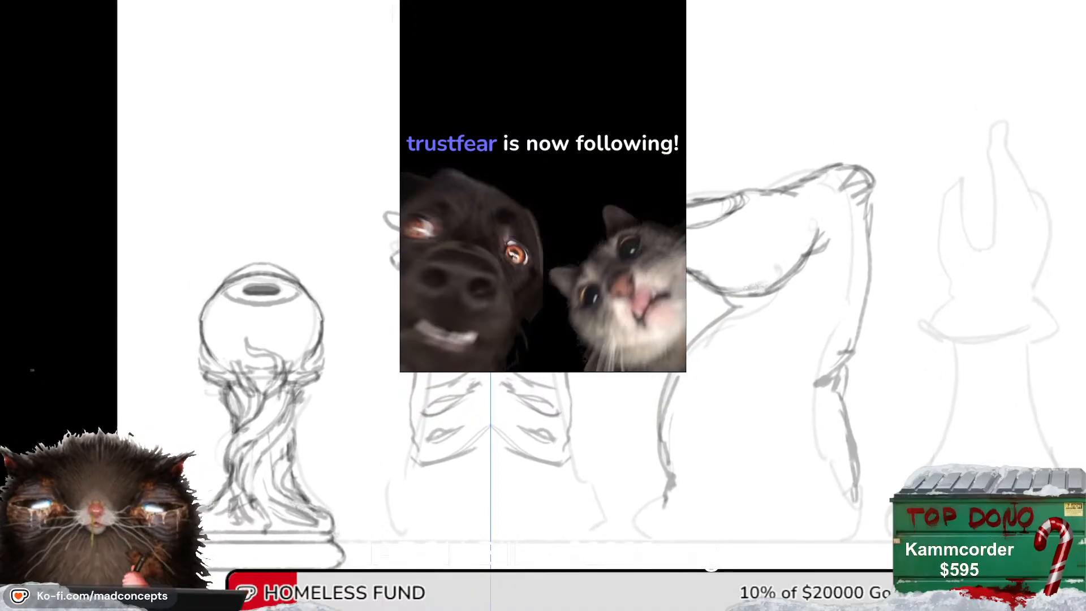
Join the mirrored collarbones to the sternum and sketch stacked neck vertebrae rising above them.
left_click_drag(490, 243, 531, 244)
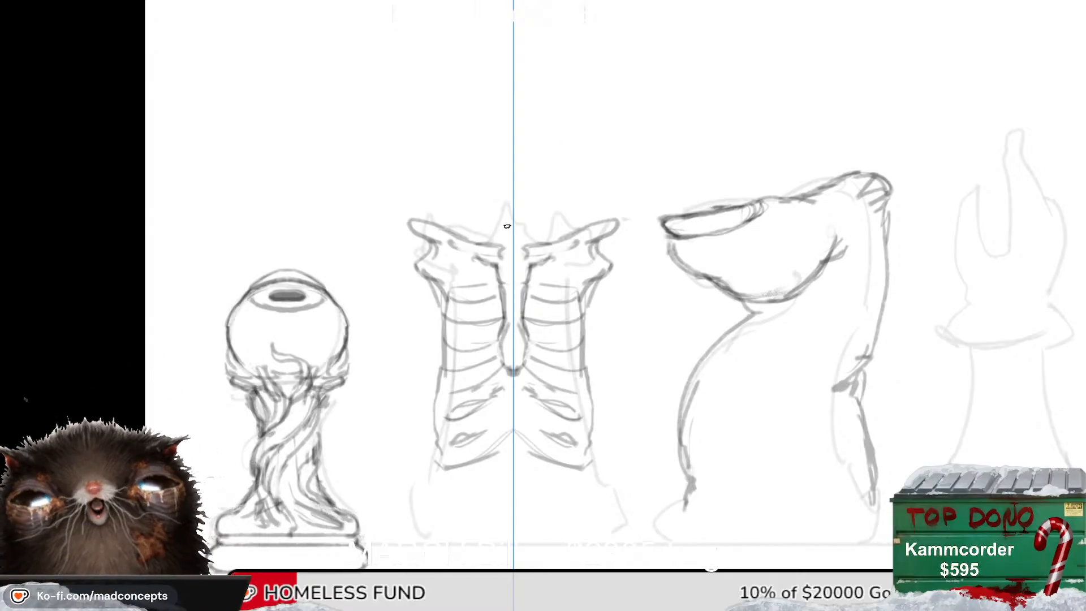
mouse_move(501, 246)
left_mouse_down()
mouse_move(510, 194)
mouse_move(507, 245)
left_mouse_up()
key("m")
key("m")
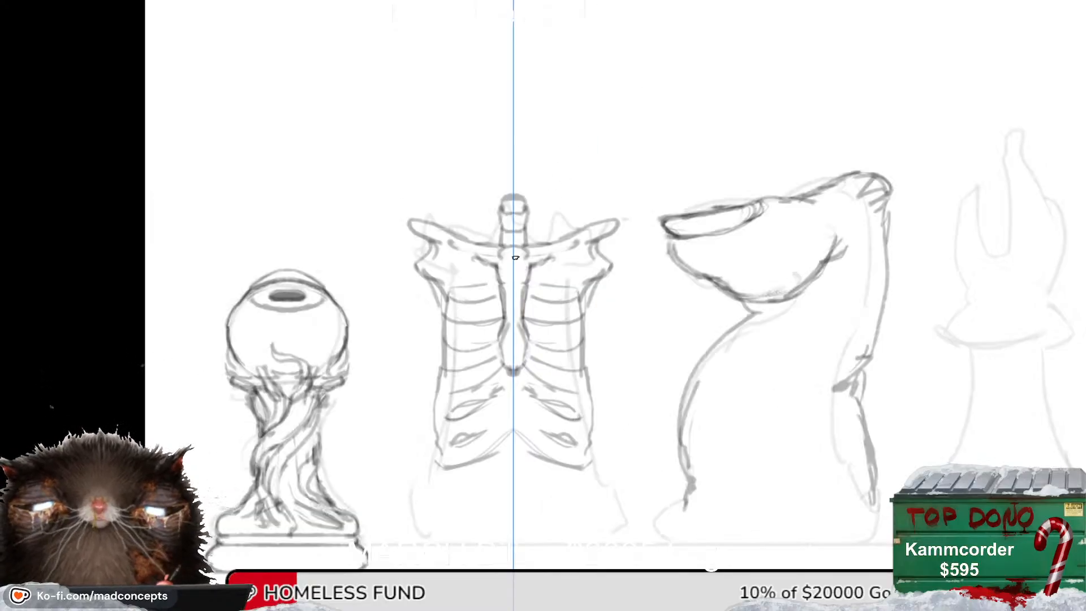
Erase most of the old rib lines inside the rook's body on both sides of the sternum.
left_click_drag(511, 328, 513, 301)
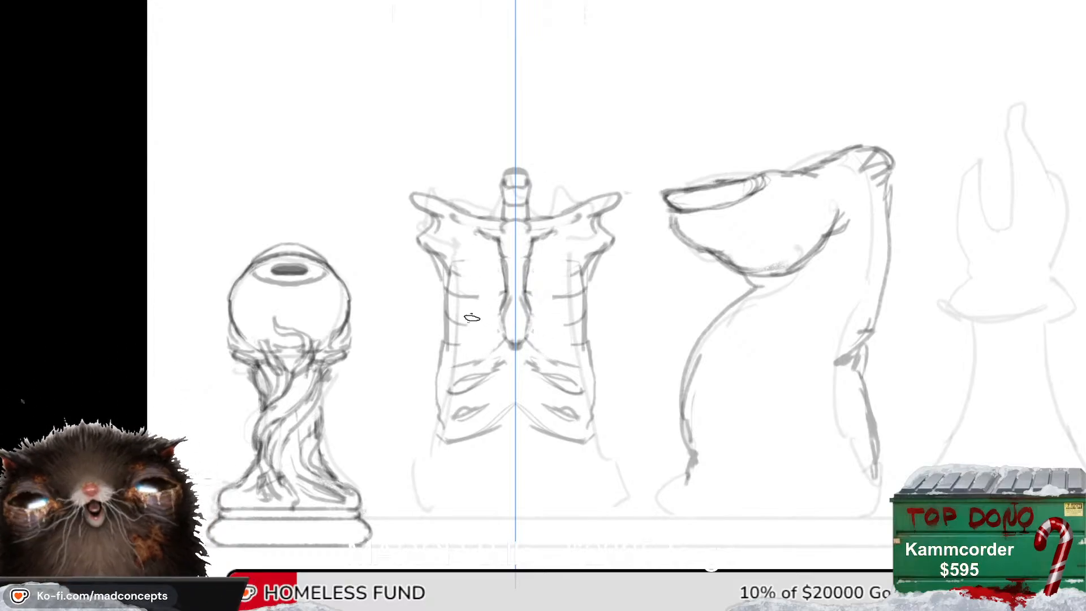
mouse_move(472, 317)
left_mouse_down()
mouse_move(489, 364)
mouse_move(480, 383)
mouse_move(498, 415)
mouse_move(458, 460)
left_mouse_up()
left_click_drag(443, 367, 441, 378)
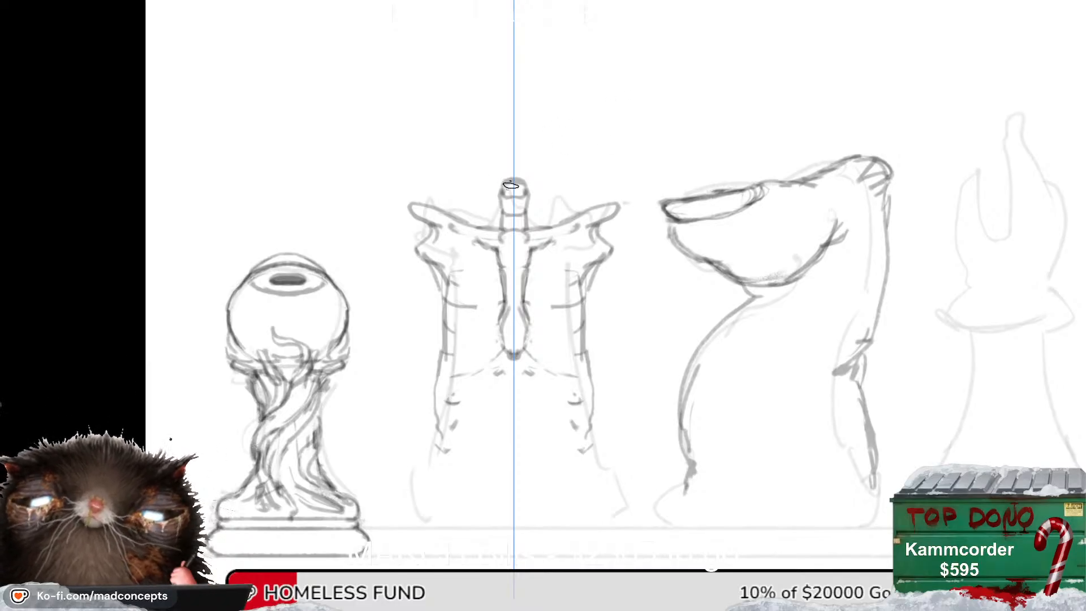
Add a rounded vertebra to the top of the neck and sketch mirrored upper ribs curving from the sternum below the collarbones.
mouse_move(503, 179)
left_mouse_down()
mouse_move(511, 165)
mouse_move(501, 197)
left_mouse_up()
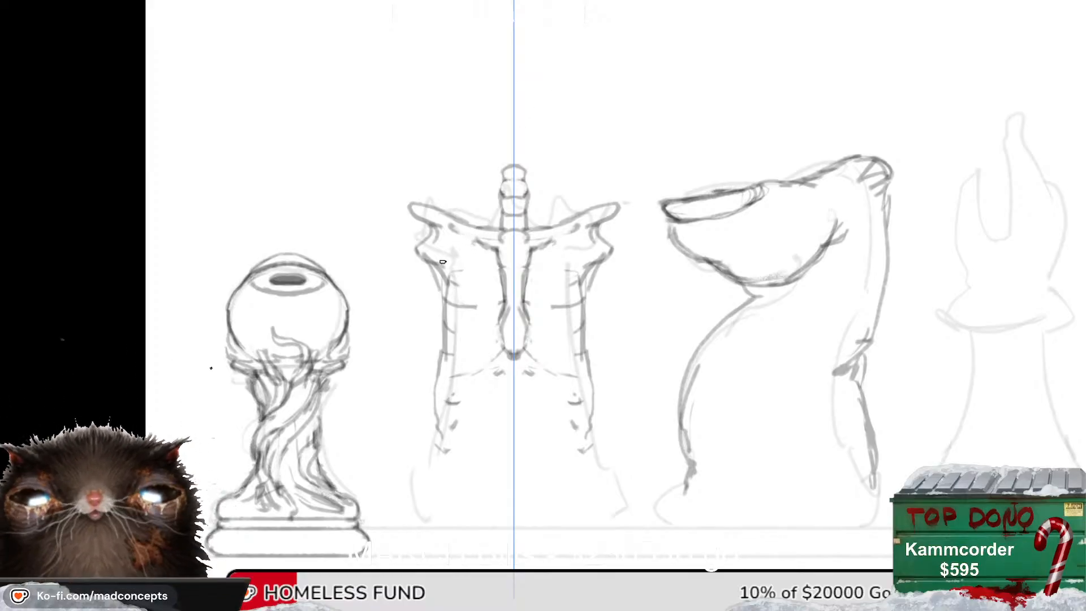
mouse_move(460, 239)
left_mouse_down()
mouse_move(464, 269)
mouse_move(489, 286)
mouse_move(499, 272)
mouse_move(476, 280)
mouse_move(555, 270)
left_mouse_up()
key("ctrl+z")
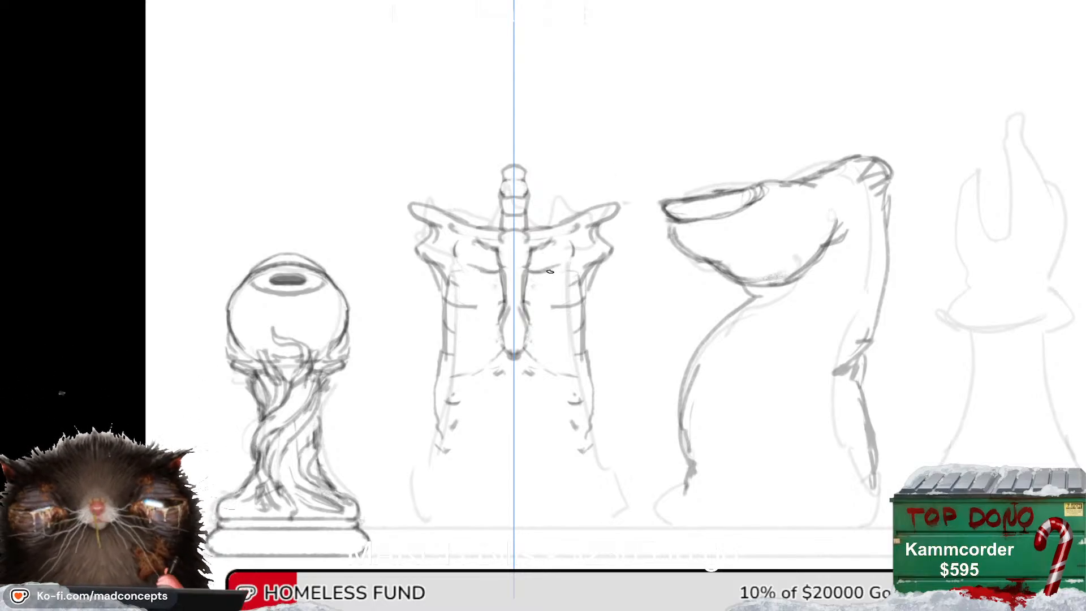
mouse_move(534, 271)
left_mouse_down()
mouse_move(565, 263)
mouse_move(572, 237)
mouse_move(551, 284)
mouse_move(579, 261)
left_mouse_up()
key("ctrl+z")
key("ctrl+z")
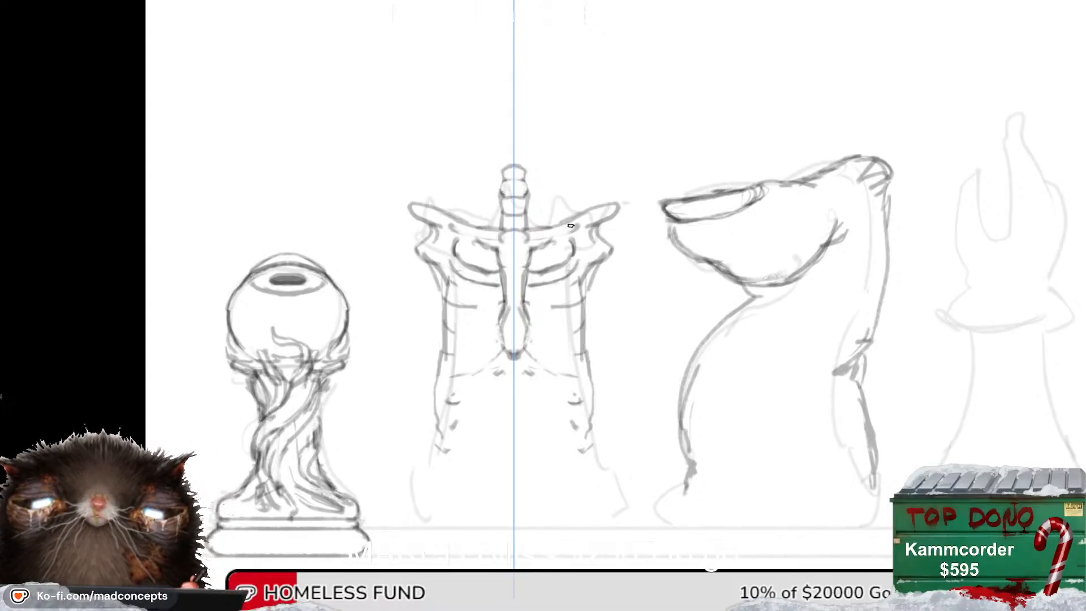
Curve the upper ribs up to the collarbones as a double contour and refine the shoulder edges beside them.
left_click_drag(575, 266, 577, 234)
mouse_move(580, 234)
left_mouse_down()
mouse_move(582, 261)
mouse_move(565, 275)
left_mouse_up()
key("e")
key("b")
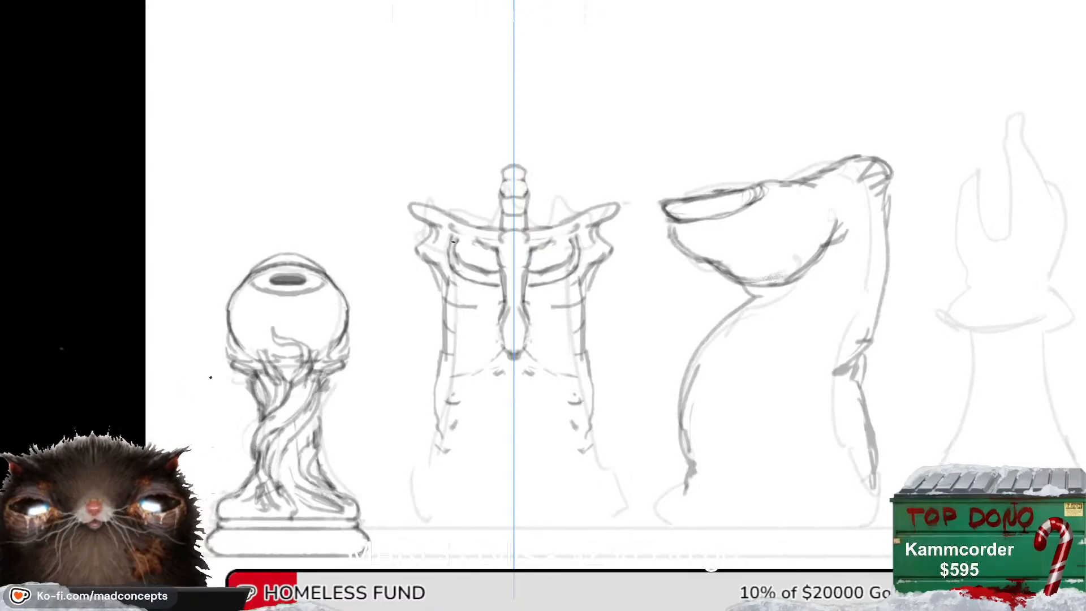
key("ctrl+z")
left_click_drag(458, 239, 449, 265)
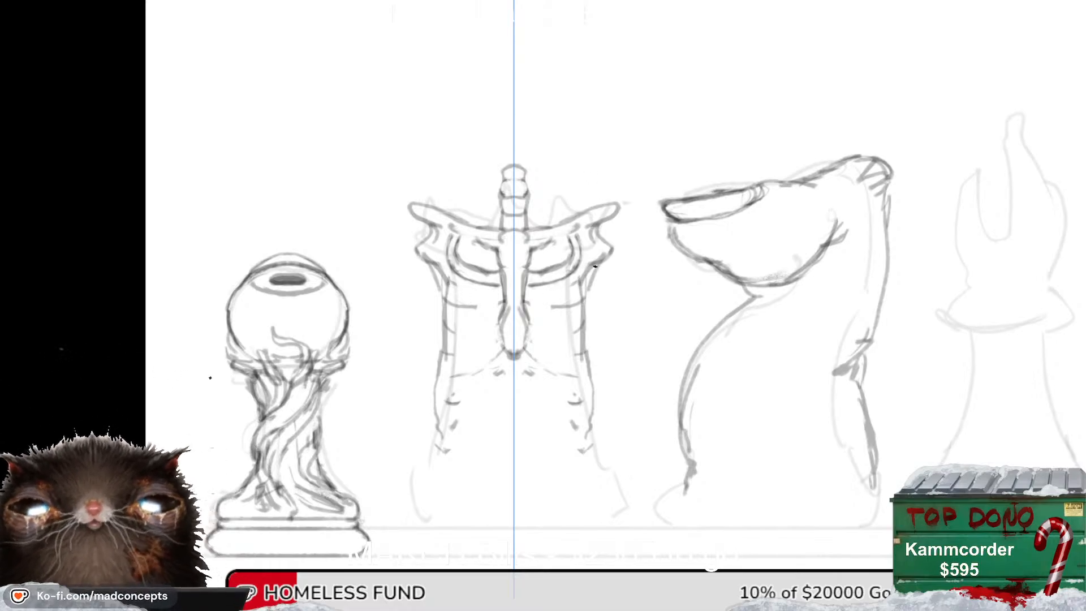
mouse_move(597, 259)
left_mouse_down()
mouse_move(580, 281)
mouse_move(604, 269)
mouse_move(591, 266)
mouse_move(581, 295)
left_mouse_up()
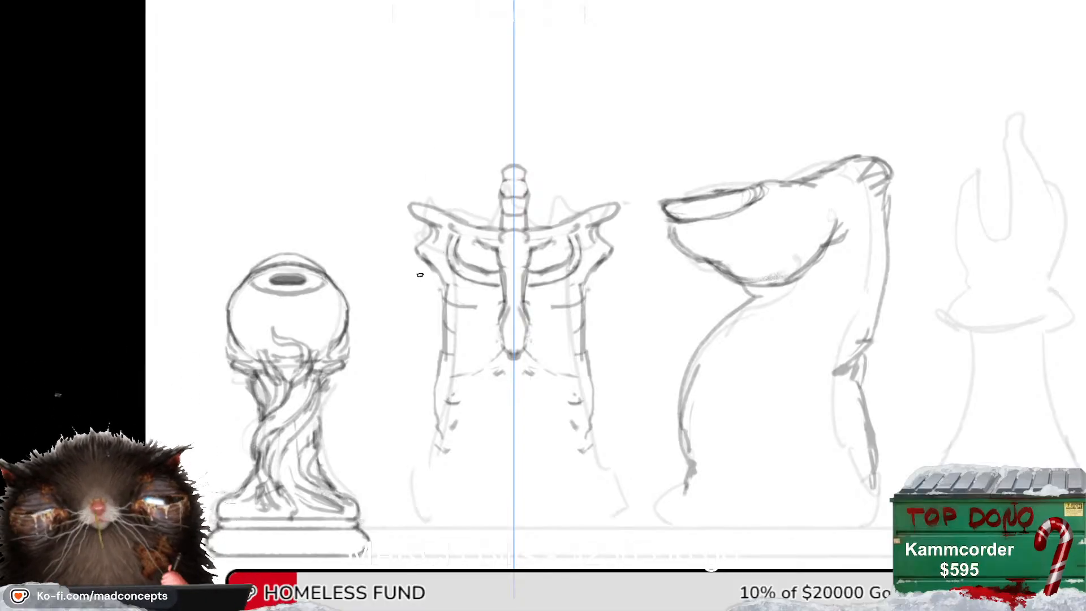
mouse_move(571, 230)
left_mouse_down()
mouse_move(603, 217)
mouse_move(564, 233)
left_mouse_up()
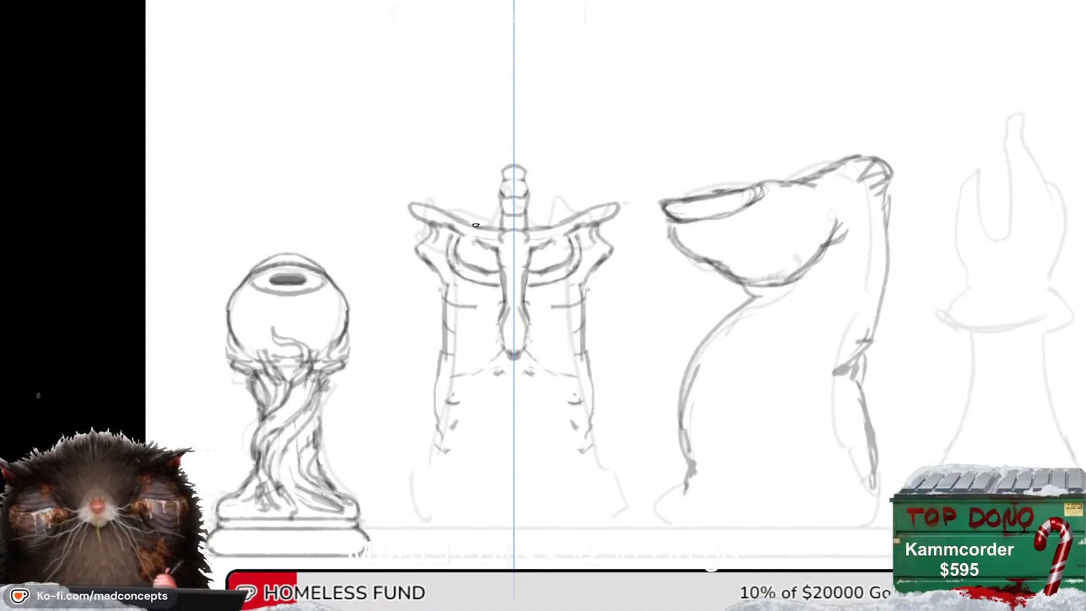
Sketch mirrored curved ribs behind the neck vertebrae, forming a rounded opening above the collarbones.
mouse_move(473, 224)
left_mouse_down()
mouse_move(474, 204)
mouse_move(491, 198)
mouse_move(490, 227)
mouse_move(455, 221)
mouse_move(465, 230)
mouse_move(500, 207)
left_mouse_up()
key("ctrl+z")
key("ctrl+z")
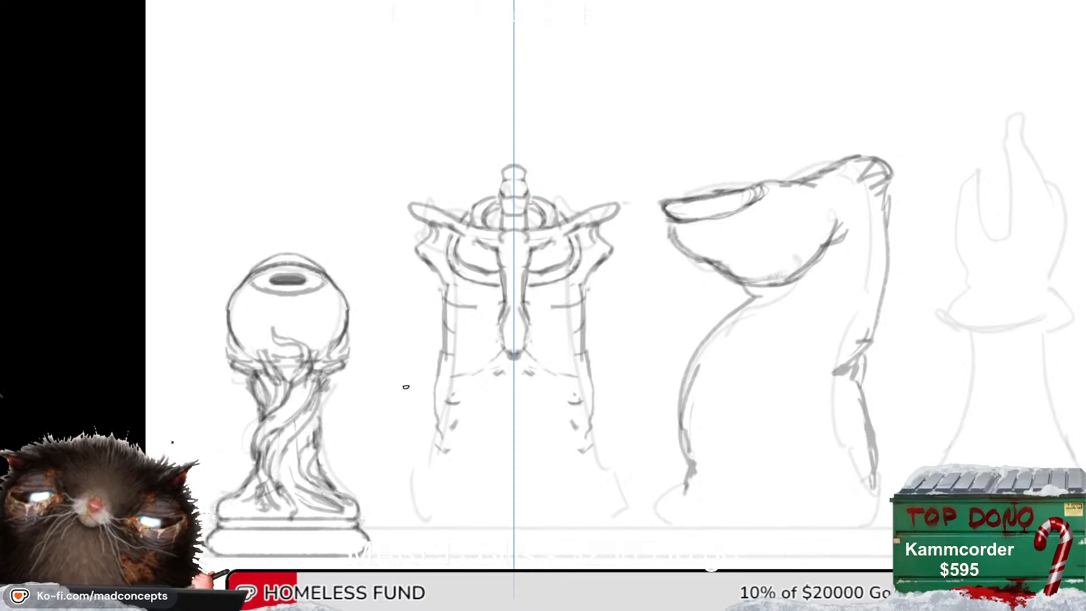
Sketch wider, bulging outer contours for the ribcage, running down from beneath the shoulders.
mouse_move(471, 245)
left_mouse_down()
mouse_move(441, 236)
mouse_move(474, 229)
left_mouse_up()
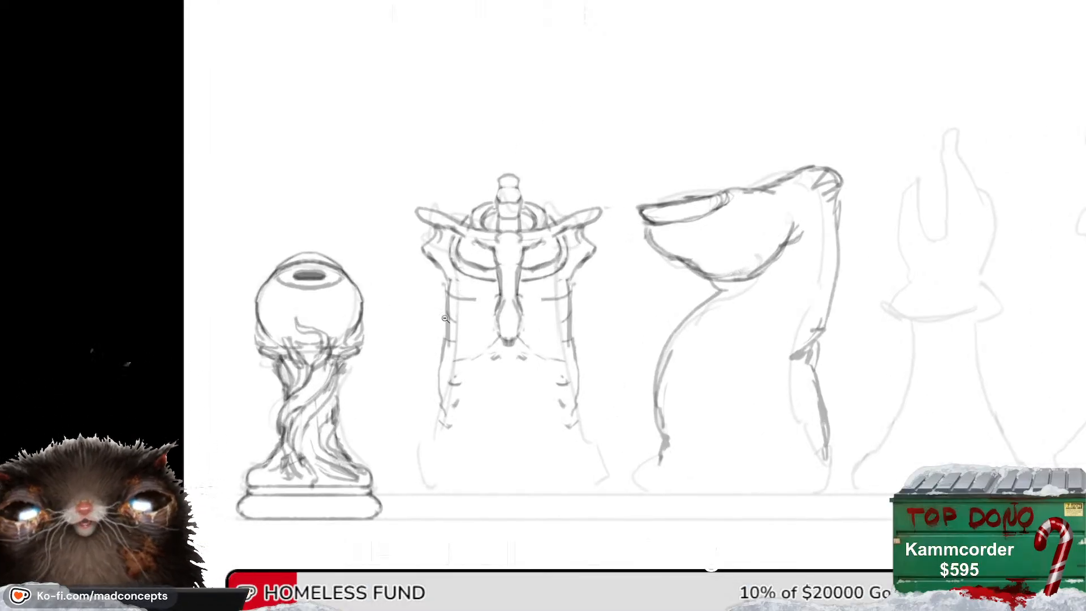
left_click_drag(448, 343, 450, 337)
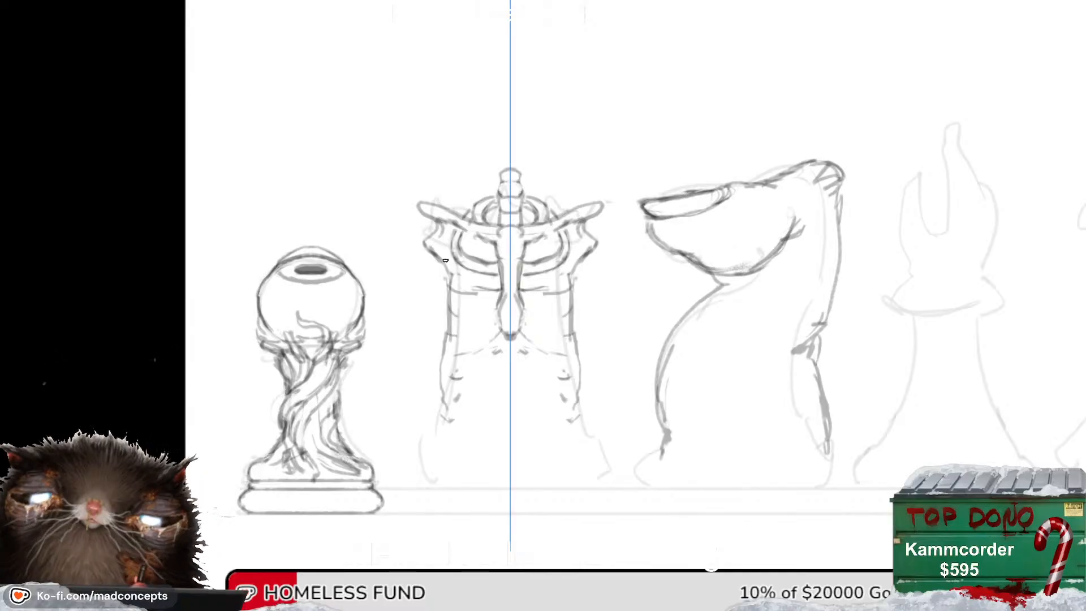
left_click_drag(453, 242, 428, 337)
key("ctrl+z")
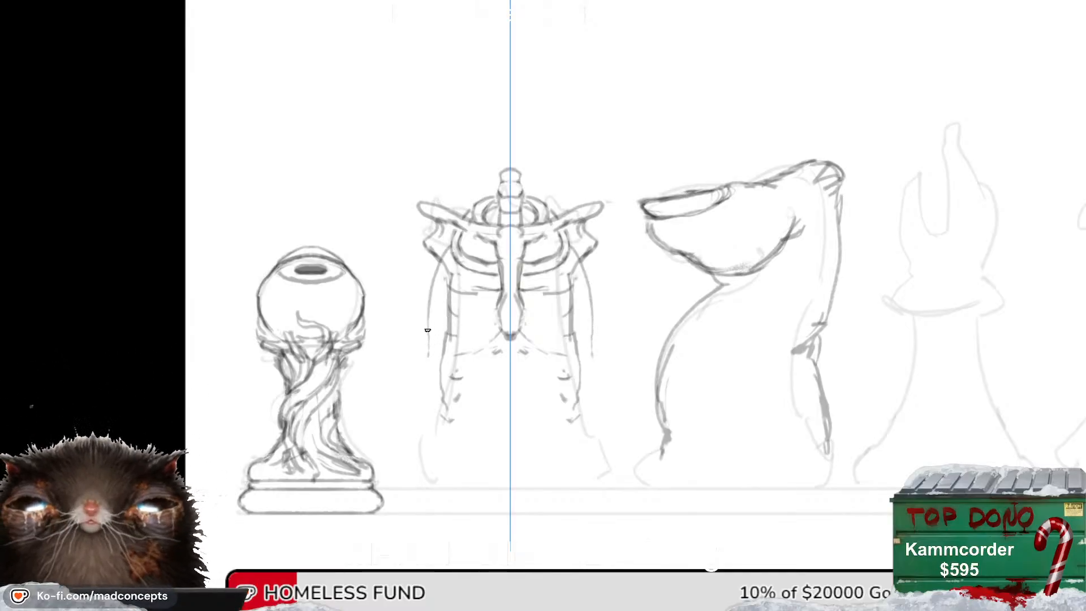
left_click_drag(430, 323, 433, 393)
left_click_drag(429, 346, 426, 380)
left_click_drag(430, 359, 448, 429)
Erase the old straight side contours and the leftover lower rib marks inside the new ribcage outline.
key("e")
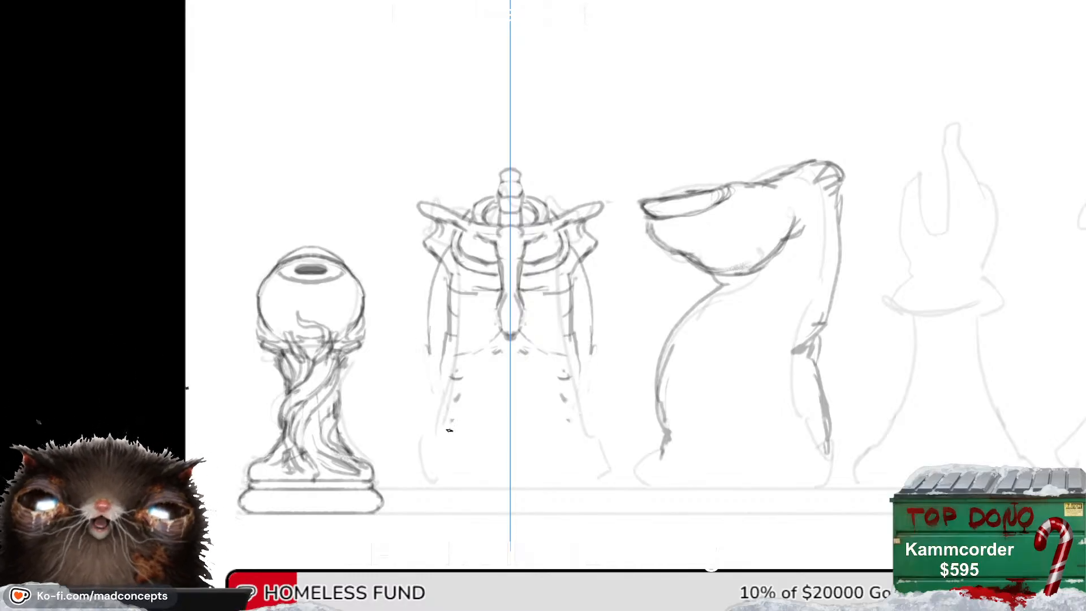
mouse_move(443, 340)
left_mouse_down()
mouse_move(453, 363)
mouse_move(451, 308)
mouse_move(469, 294)
mouse_move(449, 280)
left_mouse_up()
left_click_drag(457, 355, 494, 350)
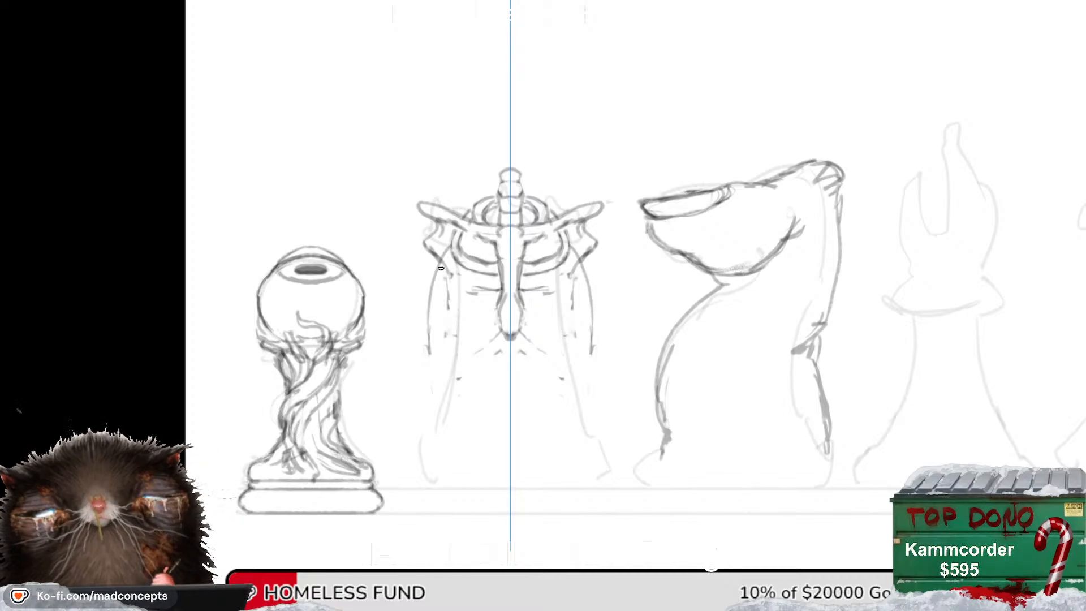
Extend the bulging outer contours of the ribcage downwards with an inward taper and clean up their inner edges.
left_click_drag(431, 295, 443, 363)
mouse_move(431, 340)
left_mouse_down()
mouse_move(443, 385)
mouse_move(436, 377)
left_mouse_up()
key("e")
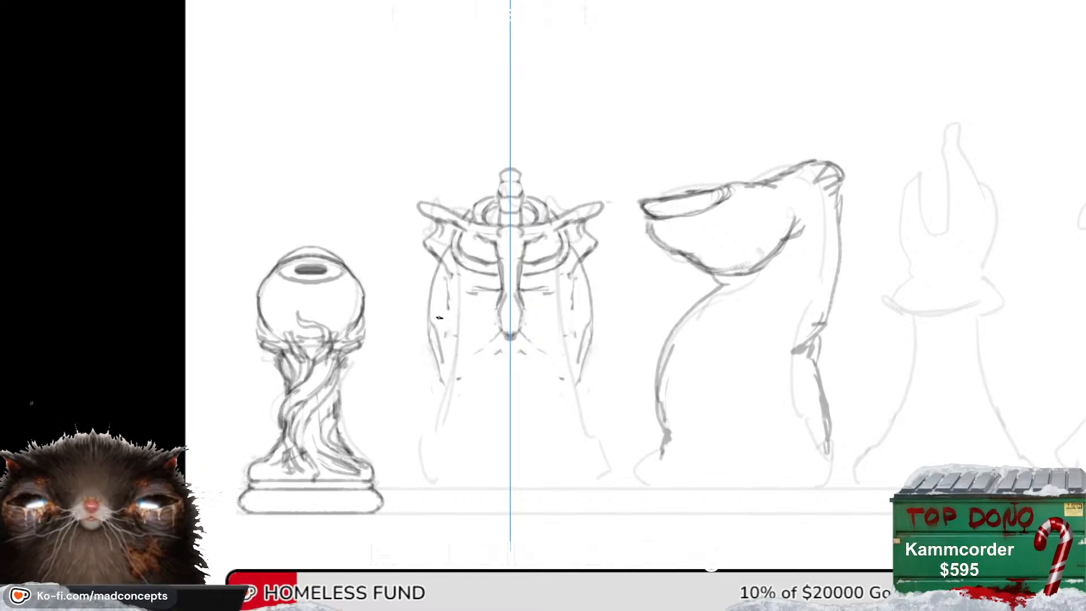
left_click_drag(439, 320, 441, 363)
left_click_drag(434, 320, 438, 362)
Draw tapering lower lobes on the ribcage, joined to the sternum tip by a curved arch, and reinforce their outer edges.
key("b")
mouse_move(427, 320)
left_mouse_down()
mouse_move(445, 405)
mouse_move(480, 368)
left_mouse_up()
mouse_move(446, 408)
left_mouse_down()
mouse_move(495, 348)
mouse_move(481, 358)
left_mouse_up()
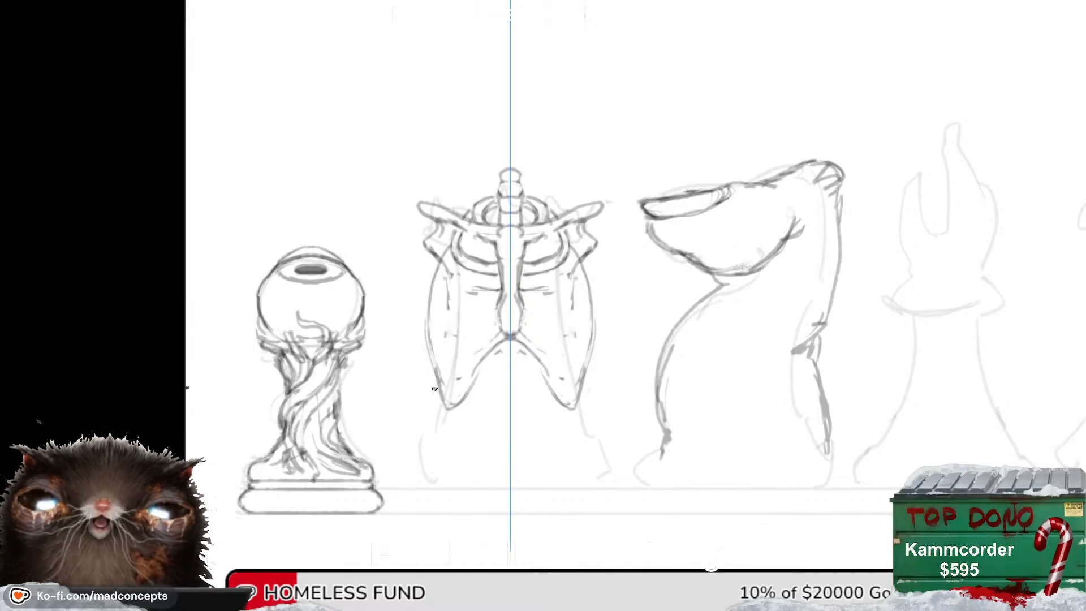
left_click_drag(441, 393, 431, 300)
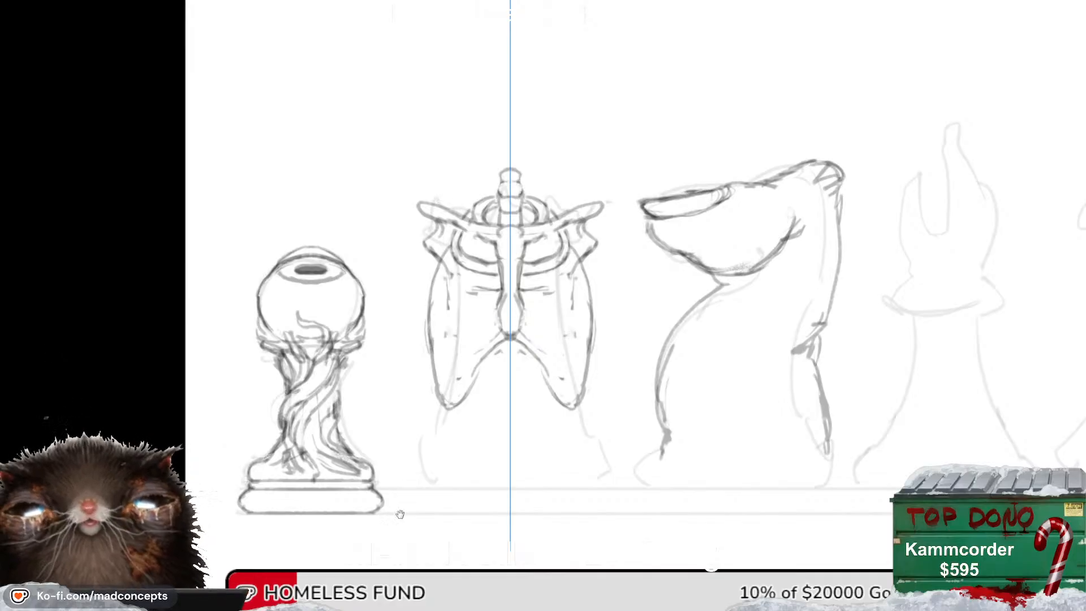
mouse_move(405, 497)
left_mouse_down()
mouse_move(405, 470)
mouse_move(409, 481)
left_mouse_up()
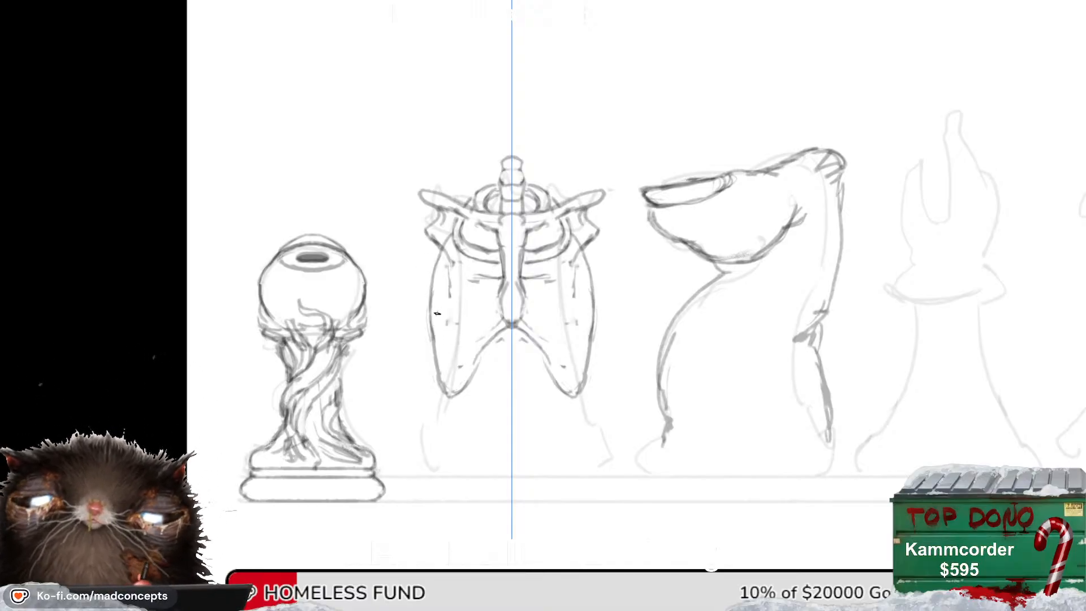
left_click_drag(433, 327, 438, 383)
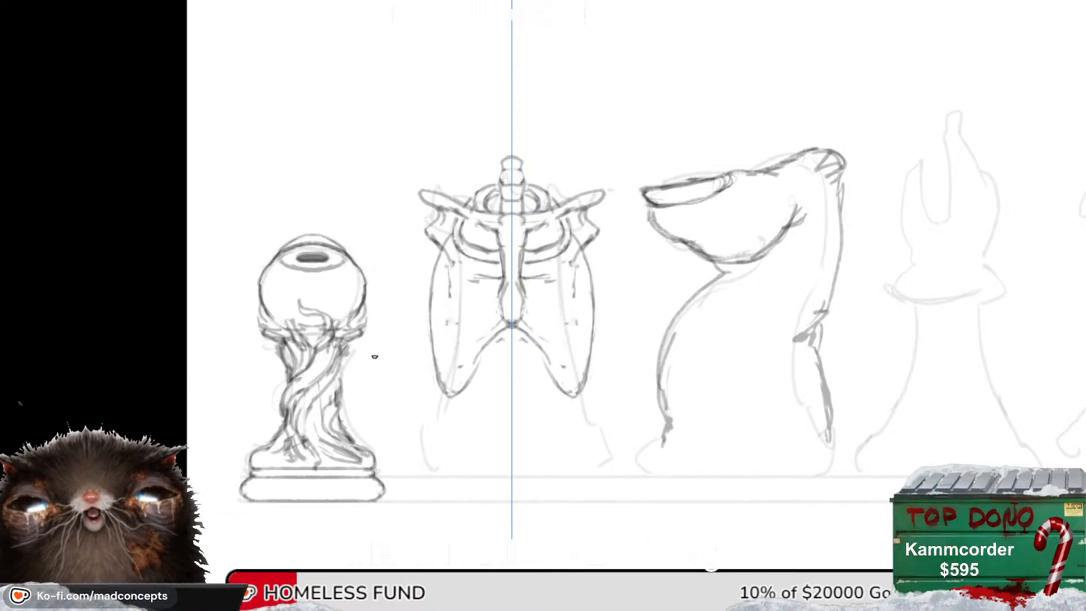
Sketch mirrored rows of curved ribs from the lower sternum out to the ribcage's side contours.
scroll(449, 301, "up", 1)
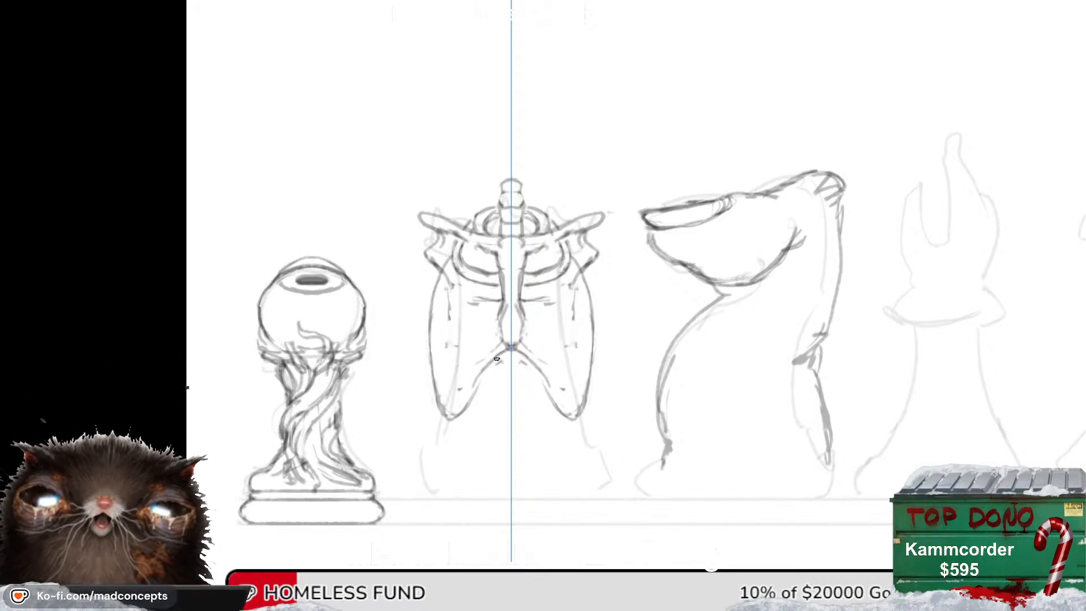
mouse_move(495, 342)
left_mouse_down()
mouse_move(473, 365)
mouse_move(438, 362)
mouse_move(472, 366)
mouse_move(477, 348)
mouse_move(441, 355)
mouse_move(454, 356)
left_mouse_up()
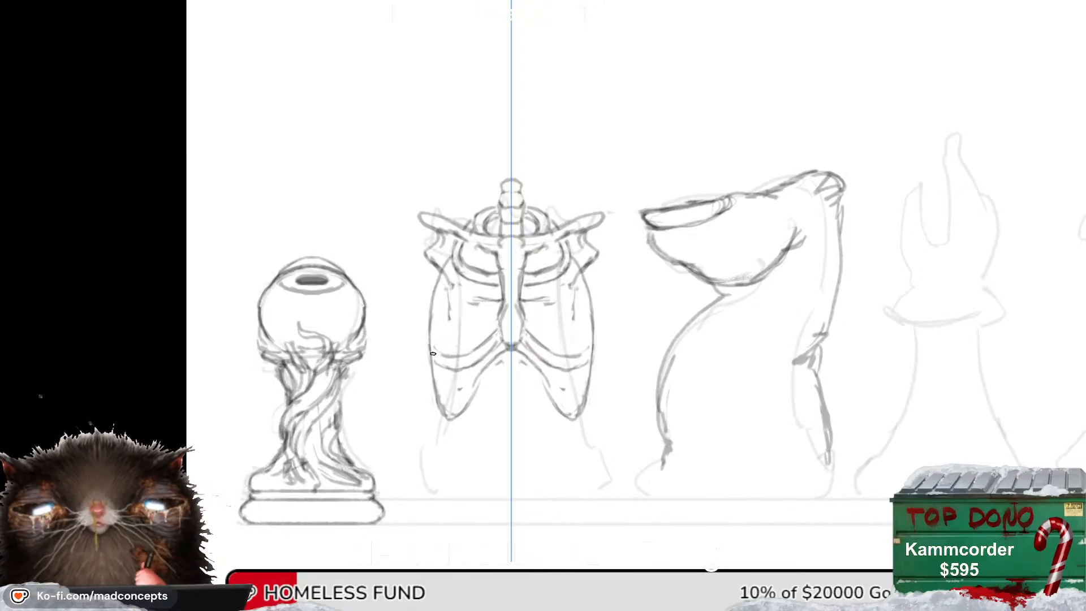
mouse_move(436, 333)
left_mouse_down()
mouse_move(456, 342)
mouse_move(496, 322)
mouse_move(478, 336)
mouse_move(476, 325)
mouse_move(431, 326)
left_mouse_up()
left_click_drag(431, 321, 458, 329)
key("ctrl+z")
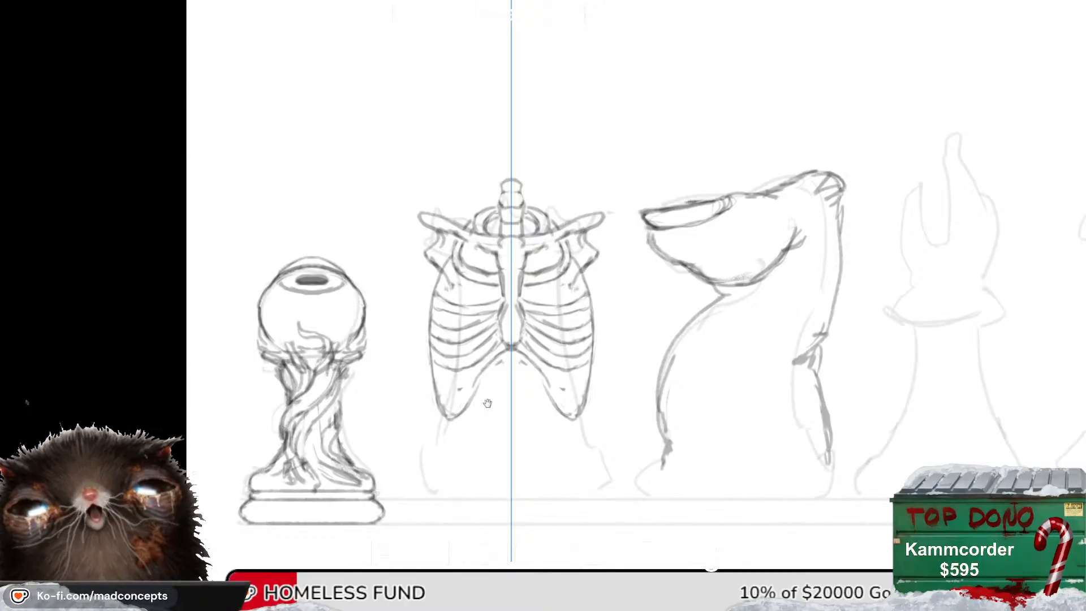
Compare the ribcage rook with the pawn, the finger knight and the faint silhouettes of the remaining pieces.
mouse_move(536, 380)
left_mouse_down()
mouse_move(456, 382)
mouse_move(387, 413)
mouse_move(351, 468)
left_mouse_up()
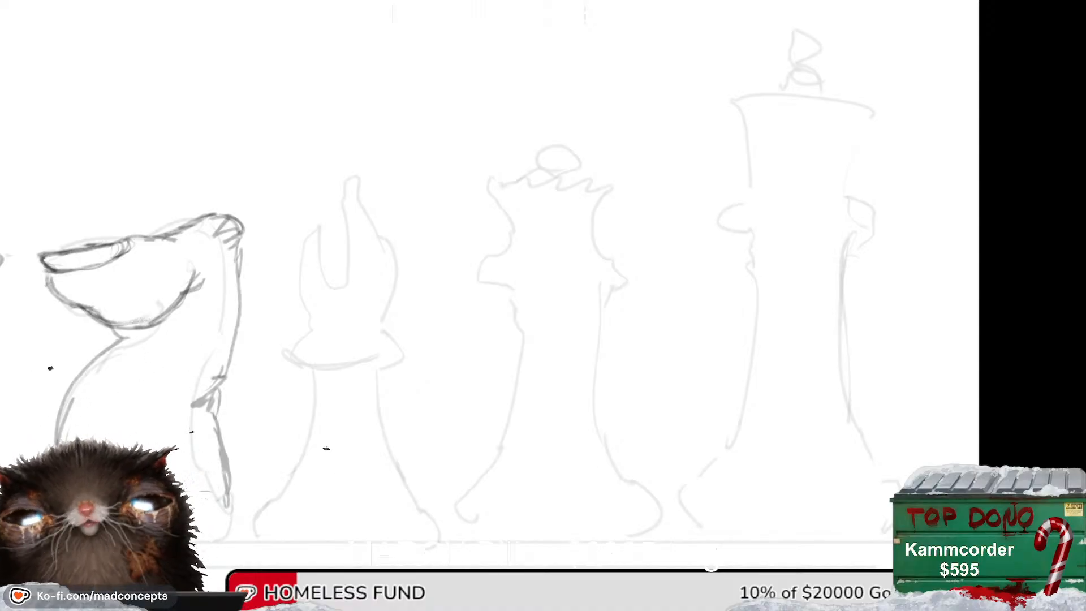
left_click_drag(353, 446, 662, 373)
left_click_drag(353, 389, 563, 405)
left_click_drag(384, 445, 443, 448)
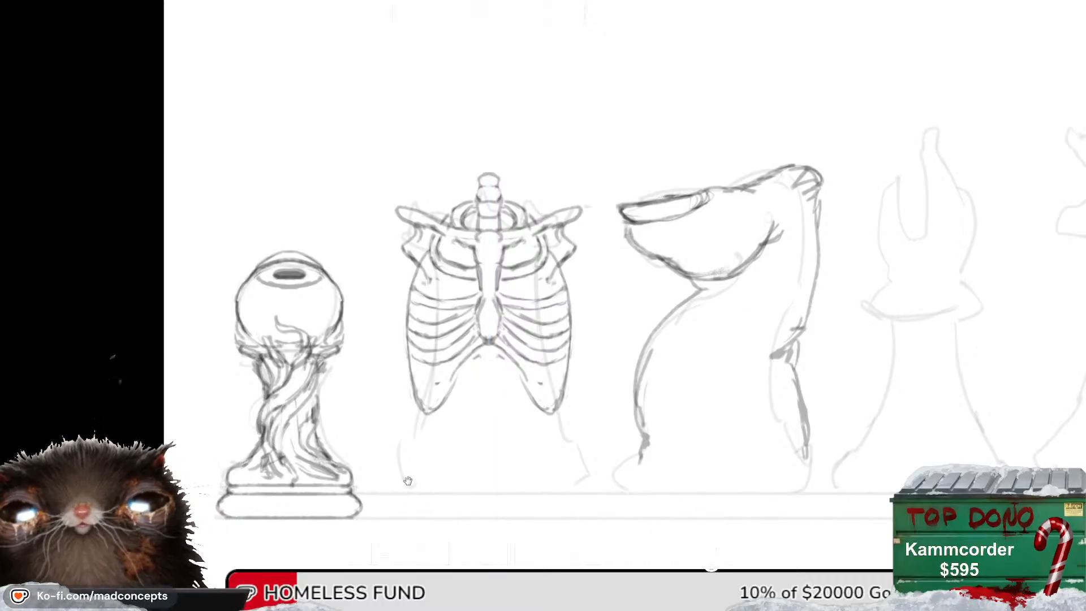
left_click_drag(406, 485, 395, 461)
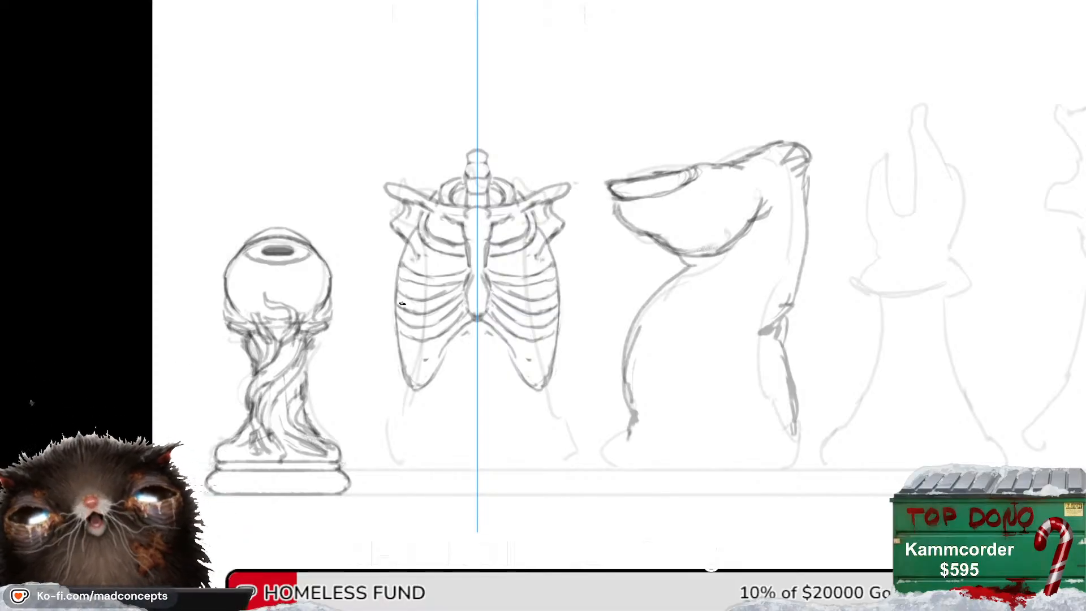
key("z")
left_click(412, 423, "alt")
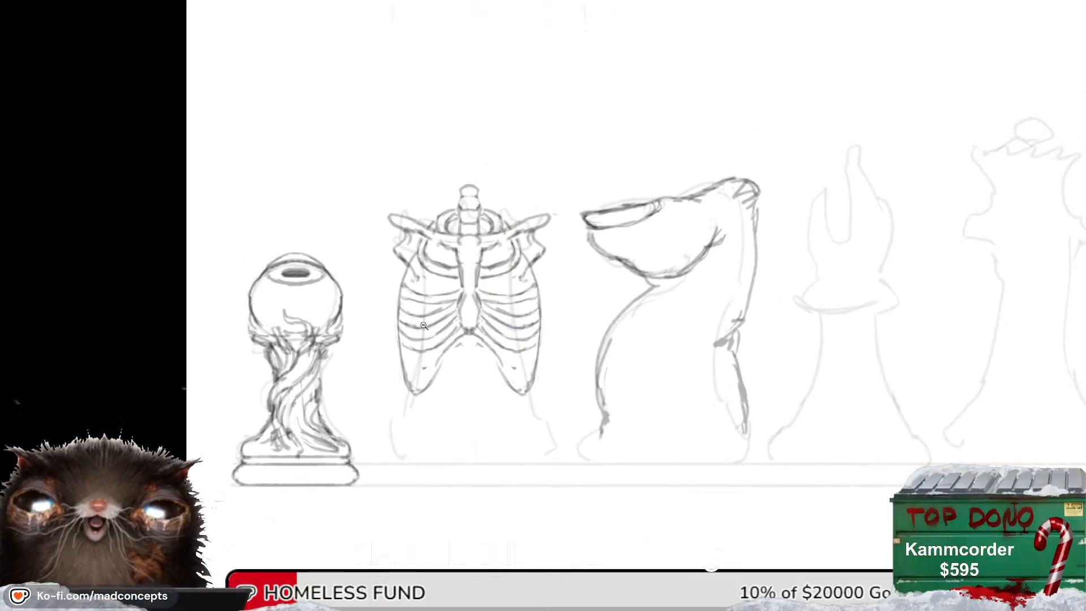
left_click(406, 354)
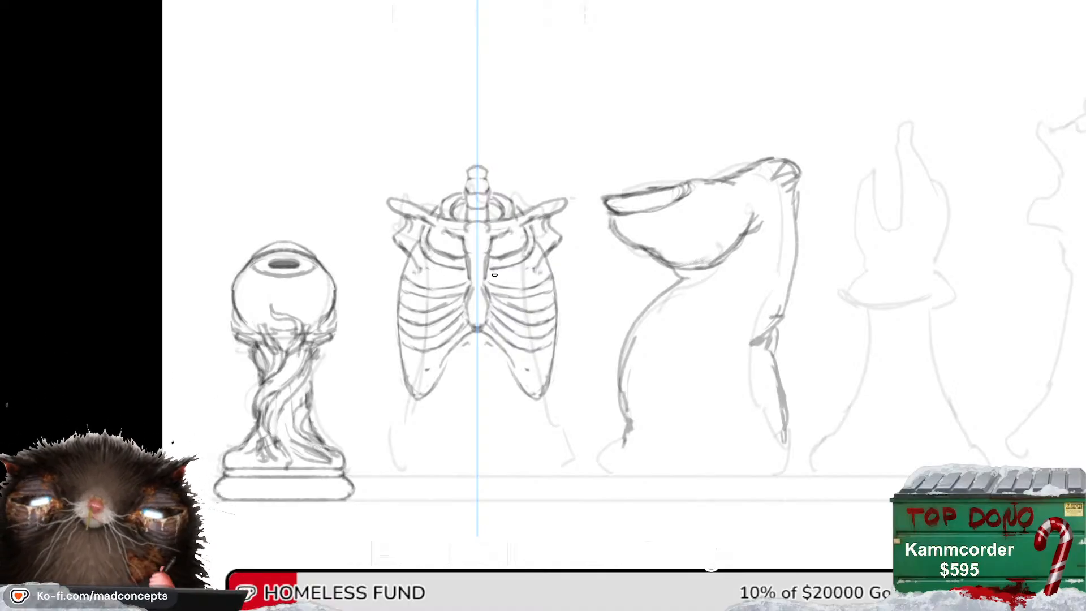
Rework the upper chest below the collarbones into closely spaced, mirrored curved ribs meeting the sternum.
key("e")
mouse_move(488, 274)
left_mouse_down()
mouse_move(517, 274)
mouse_move(503, 266)
mouse_move(526, 253)
left_mouse_up()
key("ctrl+z")
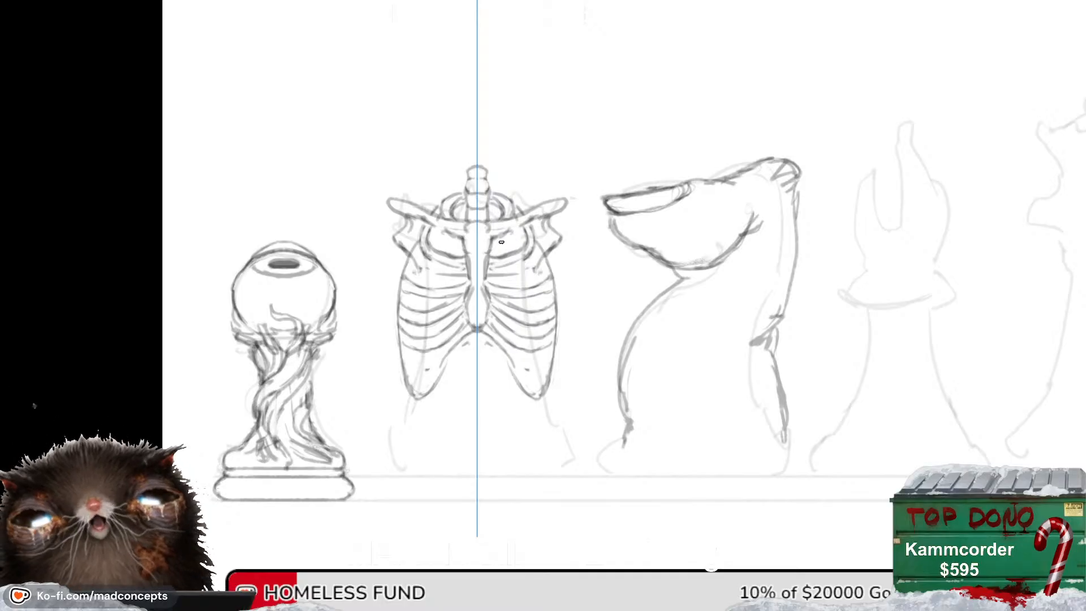
mouse_move(493, 247)
left_mouse_down()
mouse_move(517, 233)
mouse_move(515, 252)
mouse_move(521, 239)
mouse_move(515, 275)
mouse_move(492, 278)
mouse_move(507, 262)
mouse_move(541, 269)
mouse_move(525, 277)
mouse_move(548, 267)
left_mouse_up()
key("ctrl+z")
key("ctrl+z")
key("ctrl+z")
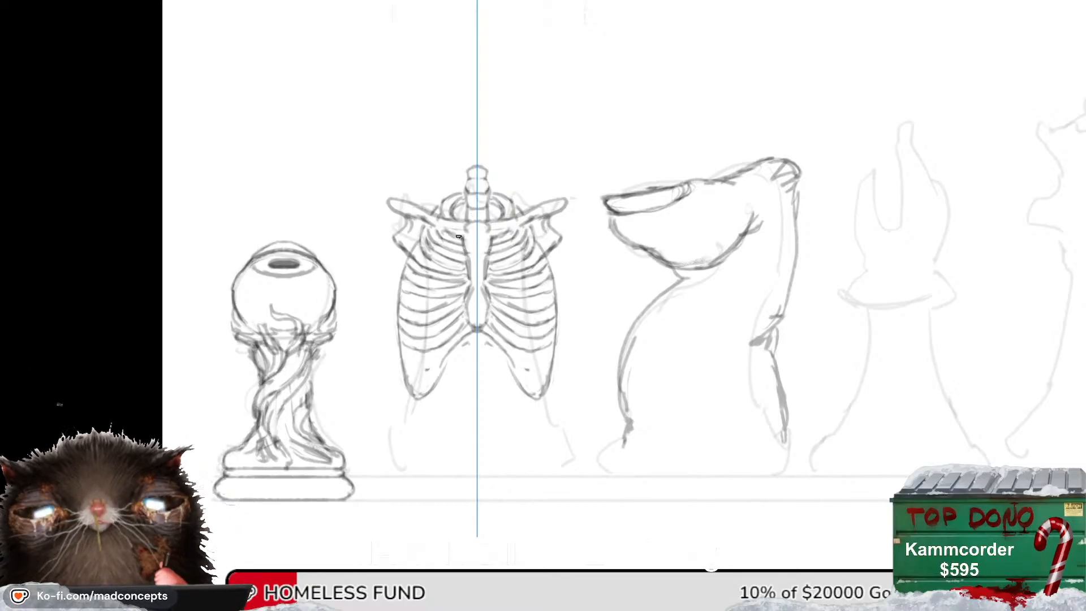
Try shading the mirrored gaps between the ribs beside the sternum and under its lower tip.
mouse_move(504, 203)
left_mouse_down()
mouse_move(492, 229)
mouse_move(514, 215)
mouse_move(517, 193)
left_mouse_up()
mouse_move(498, 246)
left_mouse_down()
mouse_move(518, 253)
mouse_move(512, 317)
left_mouse_up()
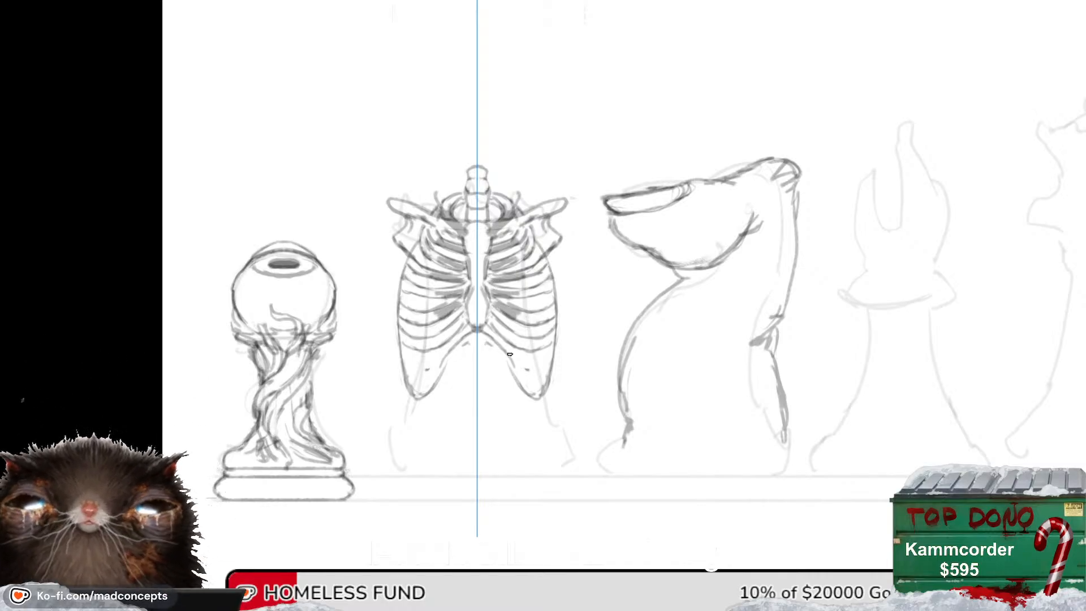
key("ctrl+z")
key("ctrl+z")
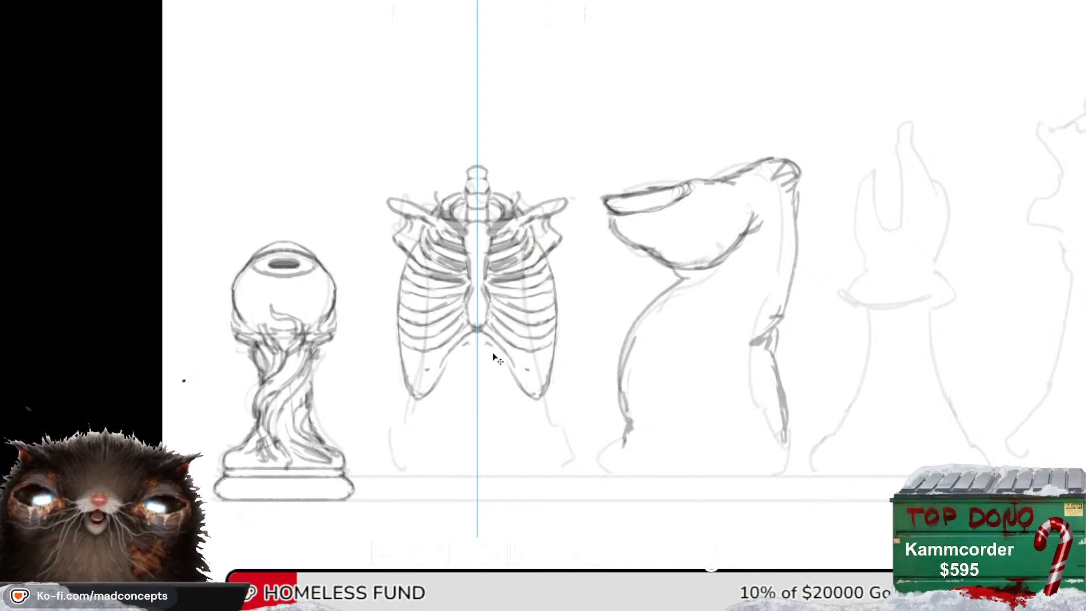
left_click_drag(458, 329, 503, 334)
key("ctrl+z")
key("ctrl+z")
key("ctrl+z")
key("ctrl+z")
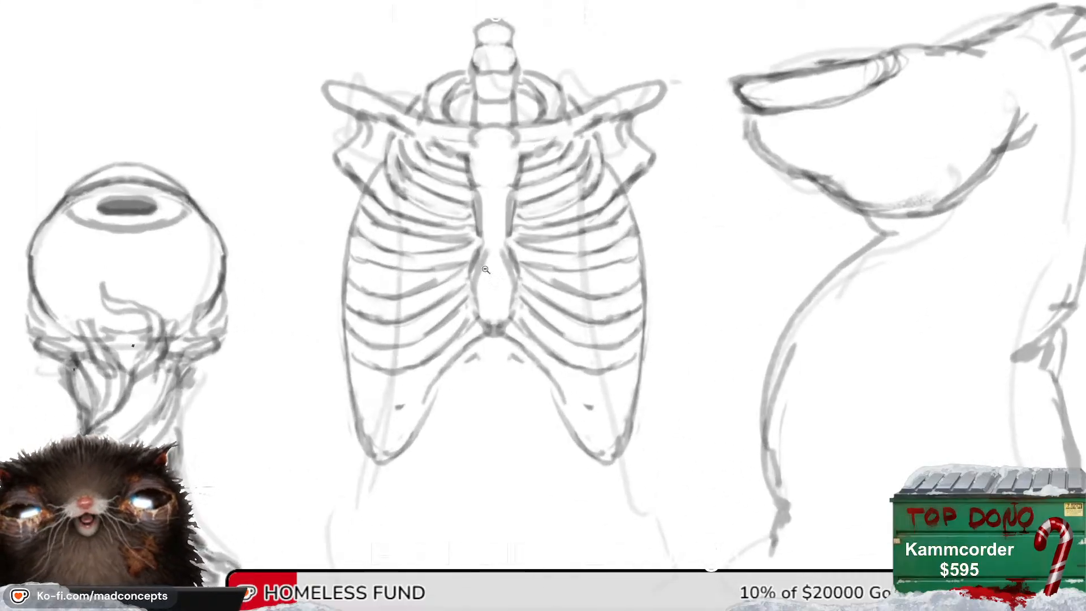
mouse_move(464, 333)
left_mouse_down()
mouse_move(443, 334)
mouse_move(459, 336)
mouse_move(446, 355)
mouse_move(475, 322)
mouse_move(439, 317)
mouse_move(467, 295)
left_mouse_up()
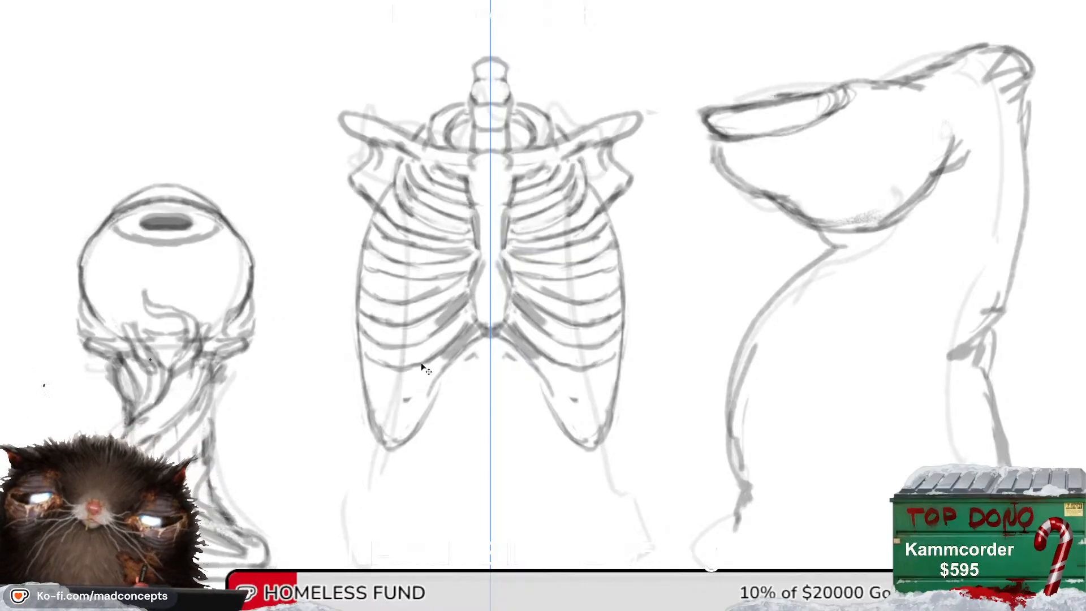
key("ctrl+z")
key("ctrl+z")
Draw short, dark mirrored rib gaps across the tapering lower lobes of the ribcage.
mouse_move(434, 336)
left_mouse_down()
mouse_move(404, 377)
mouse_move(448, 327)
mouse_move(463, 338)
mouse_move(454, 327)
mouse_move(432, 355)
left_mouse_up()
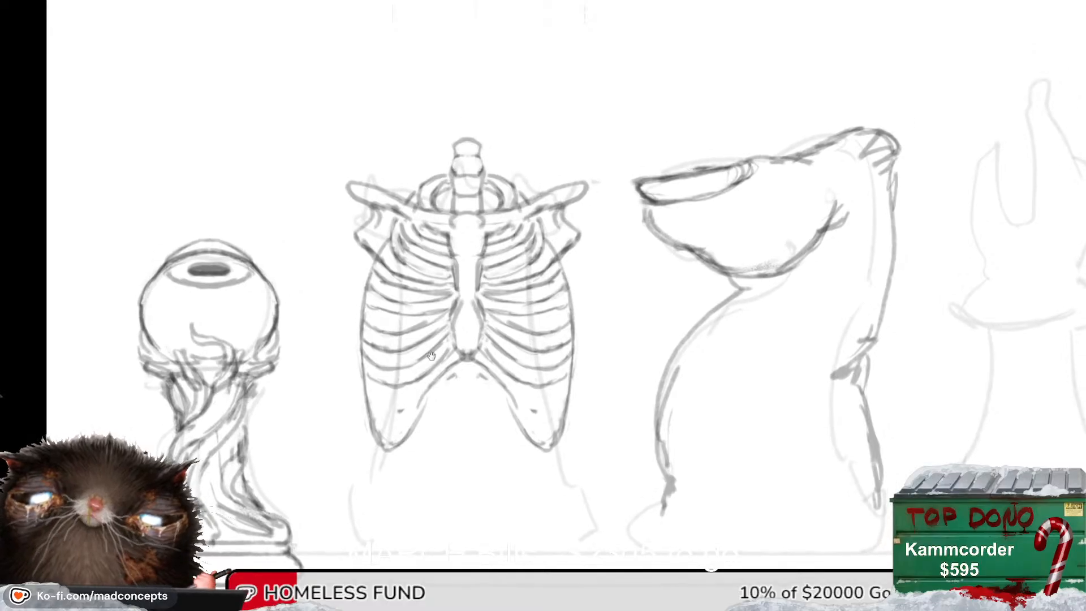
left_click_drag(437, 274, 424, 289)
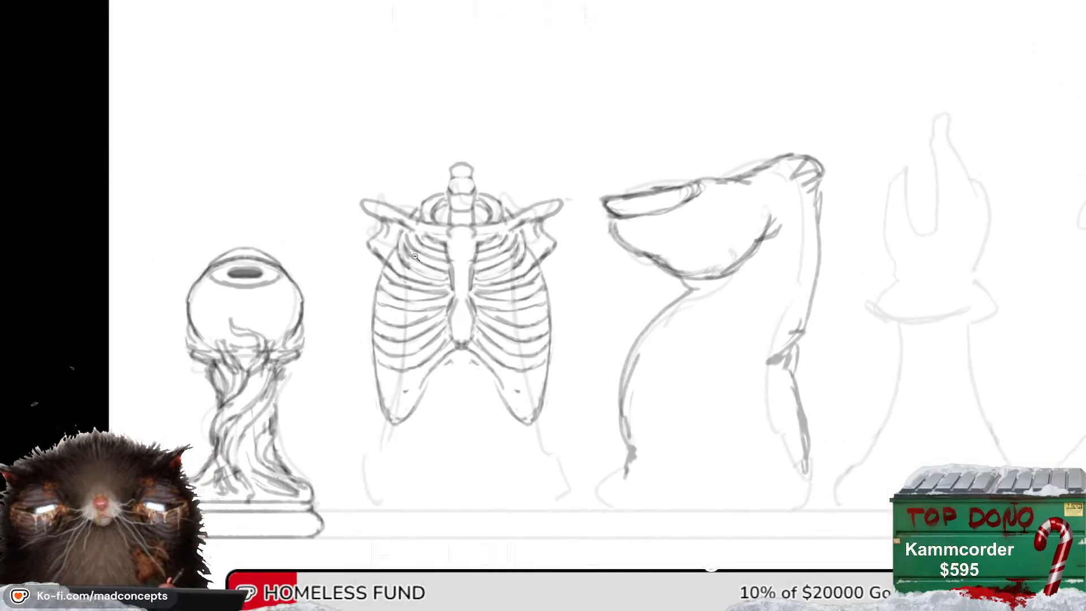
left_click_drag(354, 339, 346, 325)
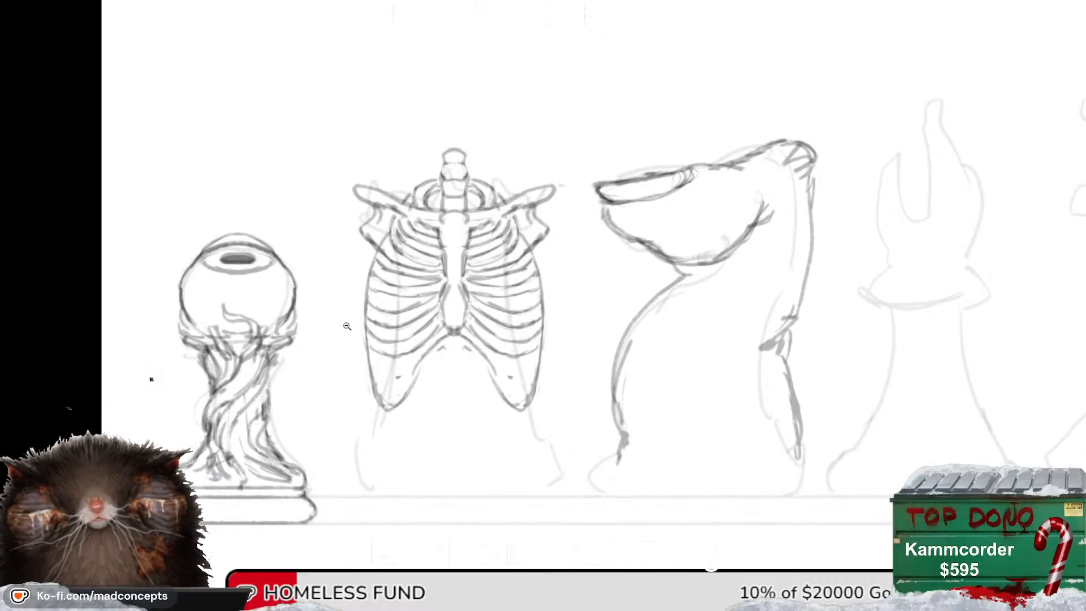
left_click_drag(452, 455, 522, 348)
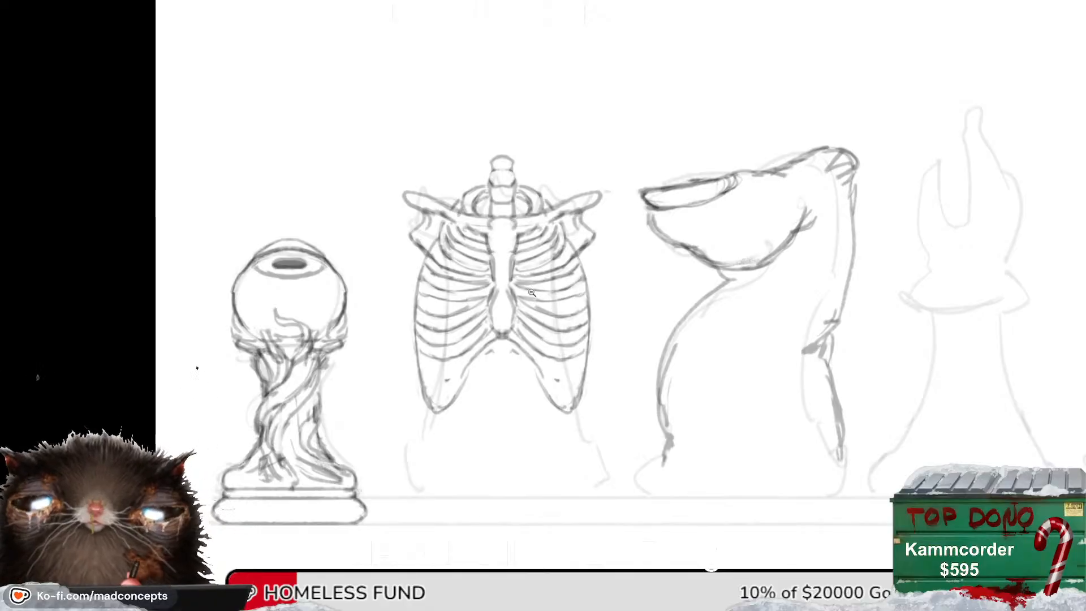
left_click_drag(531, 293, 553, 290)
mouse_move(452, 390)
left_mouse_down()
mouse_move(466, 397)
mouse_move(471, 384)
mouse_move(455, 391)
mouse_move(467, 373)
left_mouse_up()
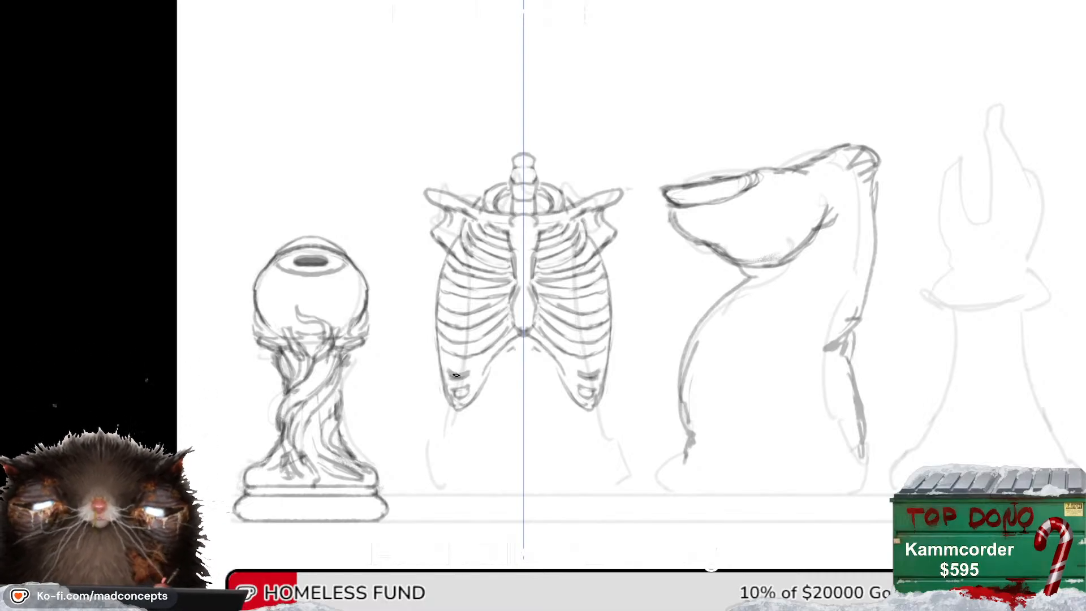
left_click_drag(456, 375, 466, 376)
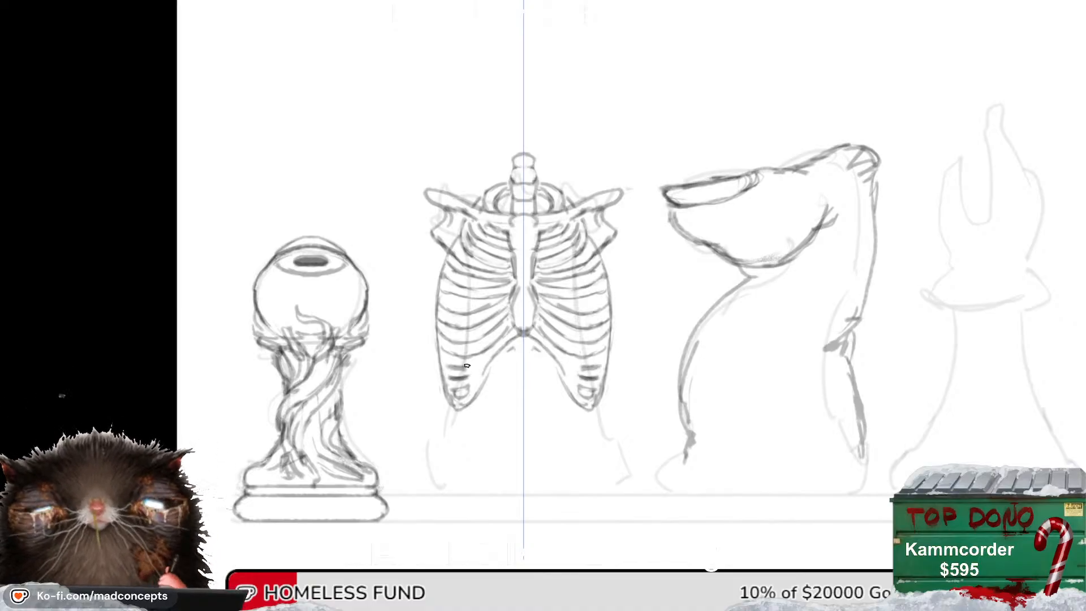
mouse_move(465, 368)
left_mouse_down()
mouse_move(478, 365)
mouse_move(460, 389)
mouse_move(471, 378)
left_mouse_up()
key("ctrl+z")
key("ctrl+z")
key("ctrl+z")
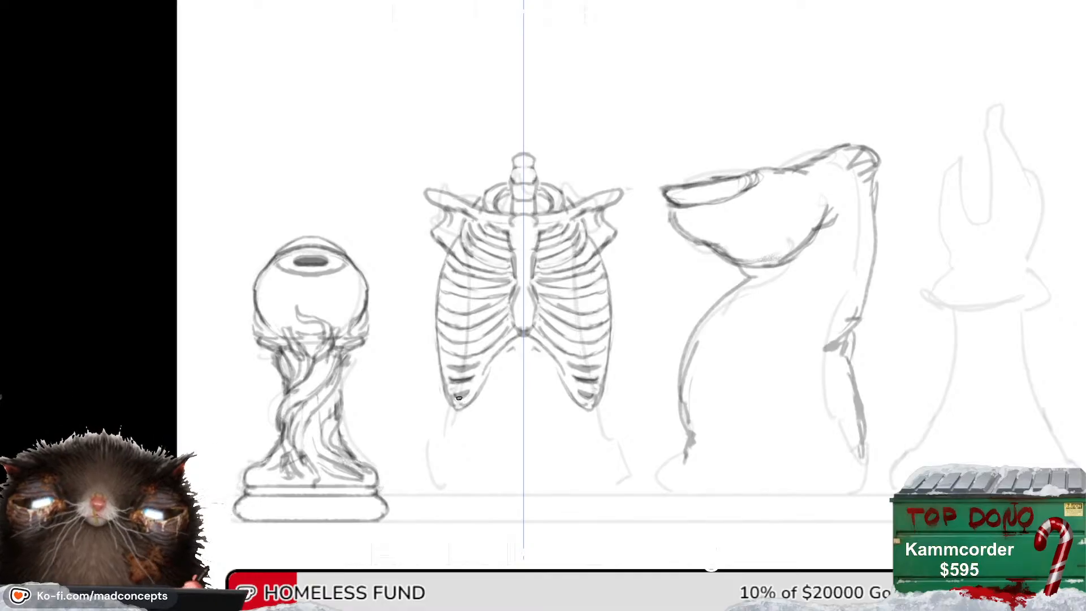
Try filling the inner ends of the gaps between the middle and lower ribs with gray along the sternum.
left_click_drag(584, 133, 585, 113)
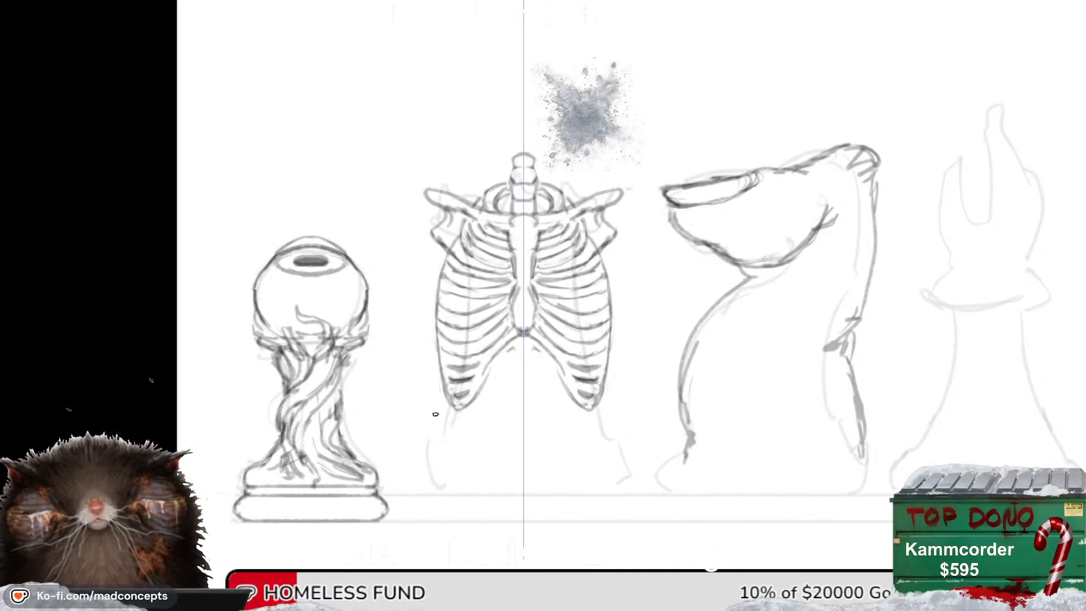
key("z")
left_click_drag(482, 388, 449, 501)
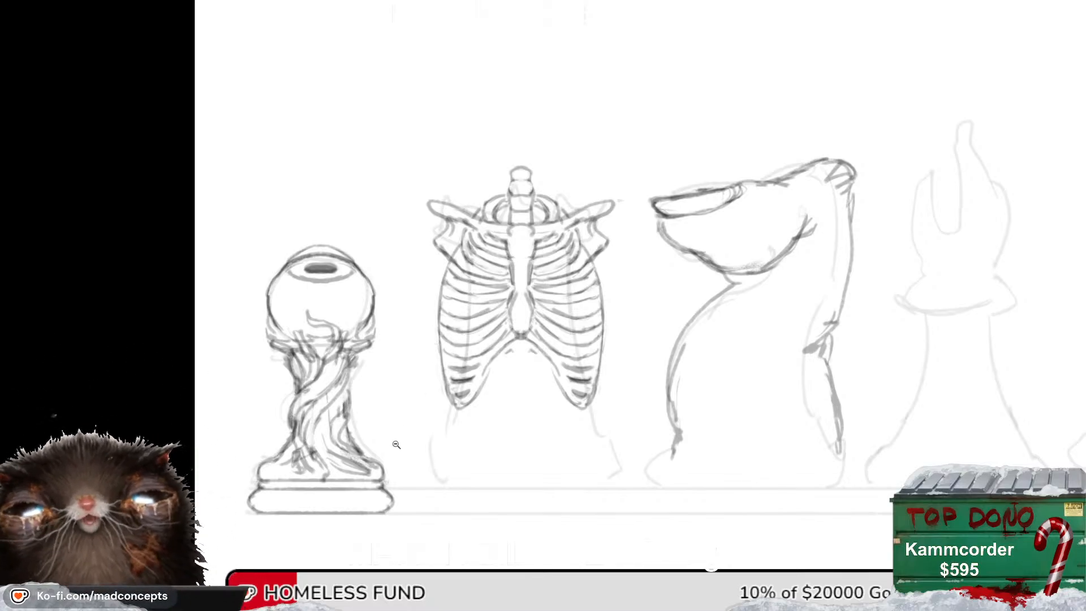
mouse_move(433, 370)
left_mouse_down()
mouse_move(477, 400)
mouse_move(475, 419)
mouse_move(508, 399)
mouse_move(514, 353)
mouse_move(481, 368)
mouse_move(515, 355)
left_mouse_up()
key("ctrl+z")
key("ctrl+z")
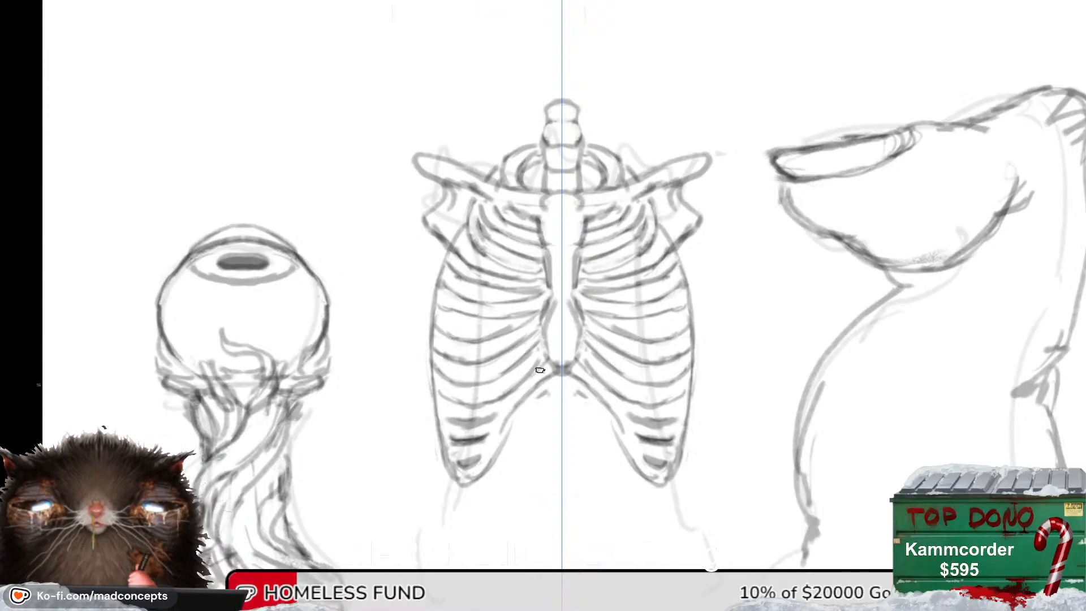
mouse_move(551, 366)
left_mouse_down()
mouse_move(518, 391)
mouse_move(539, 378)
mouse_move(527, 344)
left_mouse_up()
key("ctrl+z")
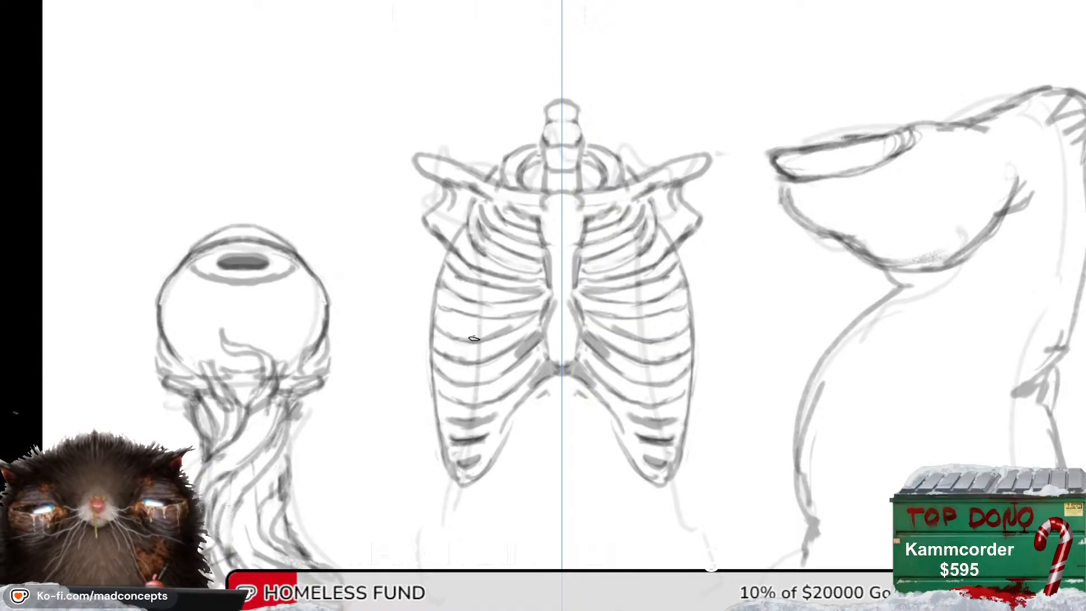
mouse_move(484, 314)
left_mouse_down()
mouse_move(446, 306)
mouse_move(464, 316)
mouse_move(530, 310)
mouse_move(538, 324)
left_mouse_up()
key("ctrl+z")
mouse_move(539, 324)
left_mouse_down()
mouse_move(511, 324)
mouse_move(503, 340)
left_mouse_up()
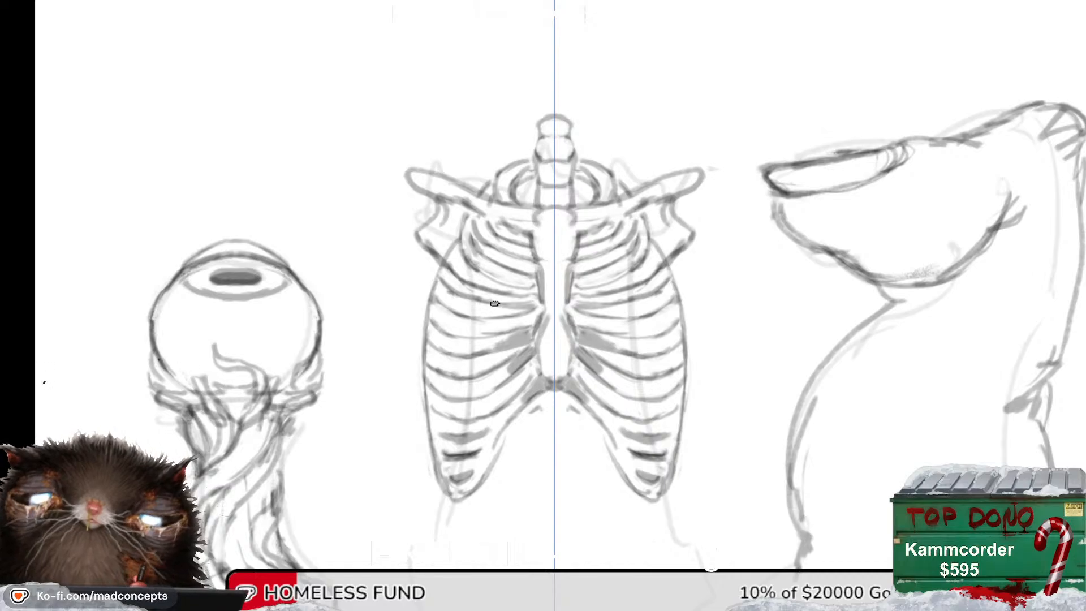
left_click_drag(503, 280, 498, 301)
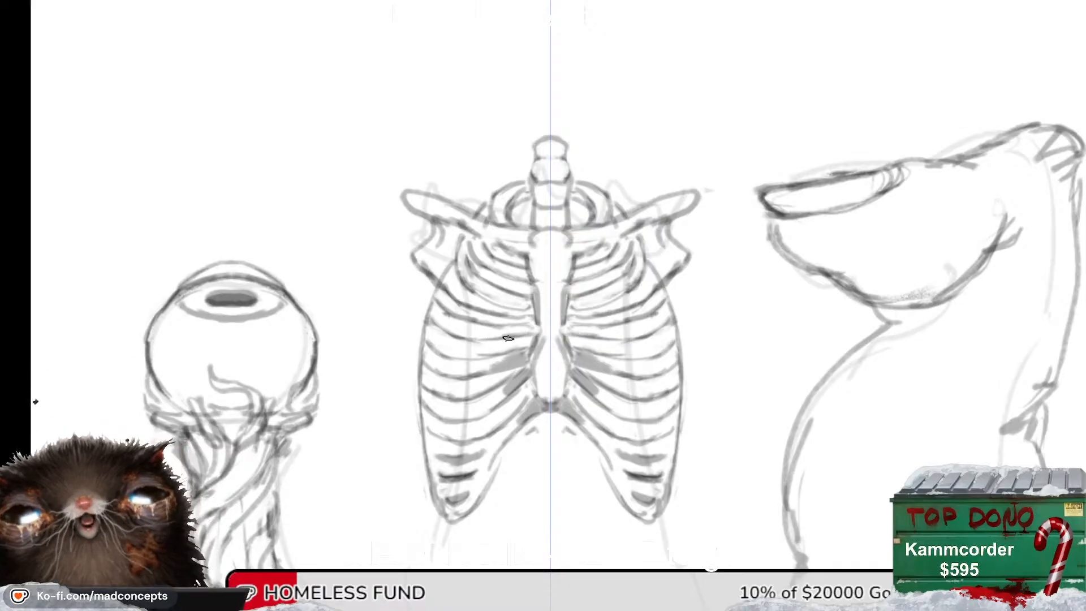
left_click_drag(514, 337, 529, 325)
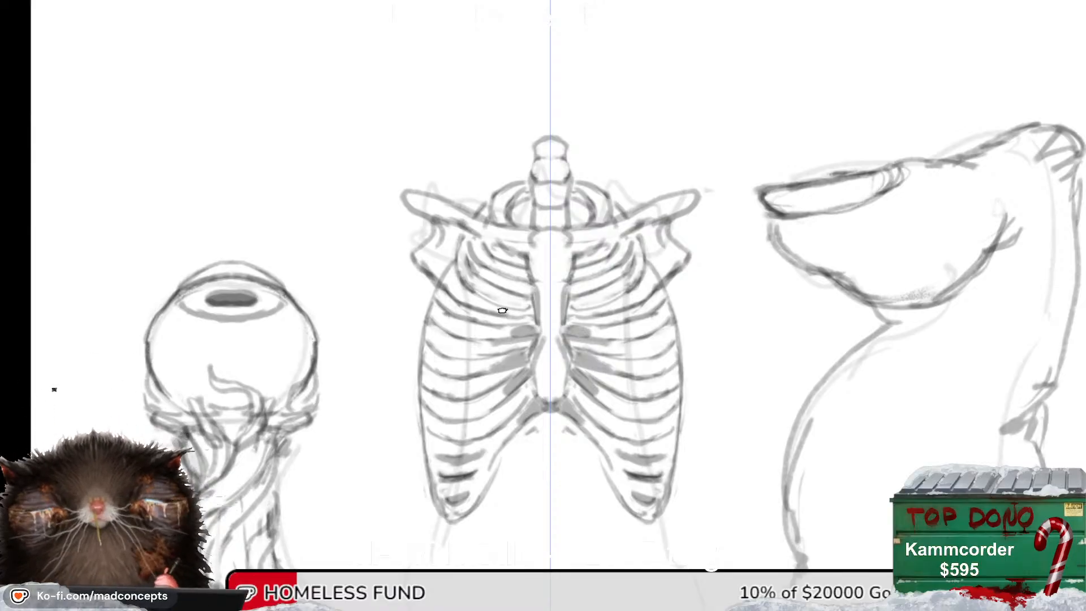
Try reshaping and shading the upper chest ribs beneath the collarbones, and undo the trial strokes.
mouse_move(442, 274)
left_mouse_down()
mouse_move(454, 251)
mouse_move(442, 277)
mouse_move(465, 271)
mouse_move(470, 251)
mouse_move(459, 272)
left_mouse_up()
mouse_move(512, 310)
left_mouse_down()
mouse_move(536, 311)
mouse_move(485, 294)
mouse_move(527, 307)
mouse_move(512, 310)
mouse_move(528, 291)
mouse_move(521, 263)
left_mouse_up()
key("ctrl+z")
key("ctrl+z")
key("ctrl+z")
key("ctrl+z")
key("ctrl+z")
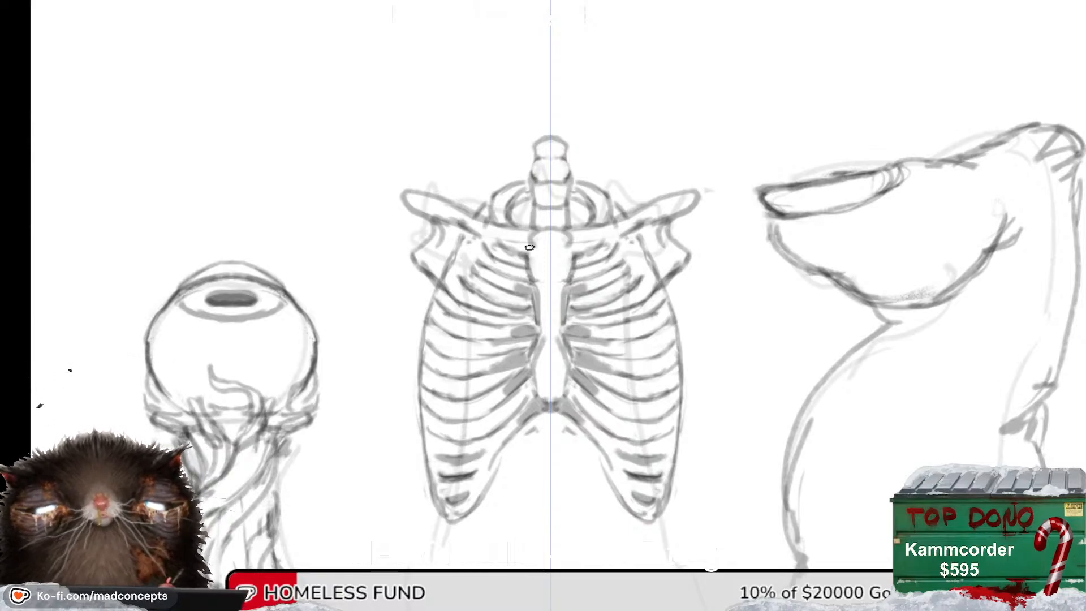
key("ctrl+z")
key("ctrl+z")
key("ctrl+z")
key("ctrl+z")
key("ctrl+z")
key("ctrl+z")
key("ctrl+z")
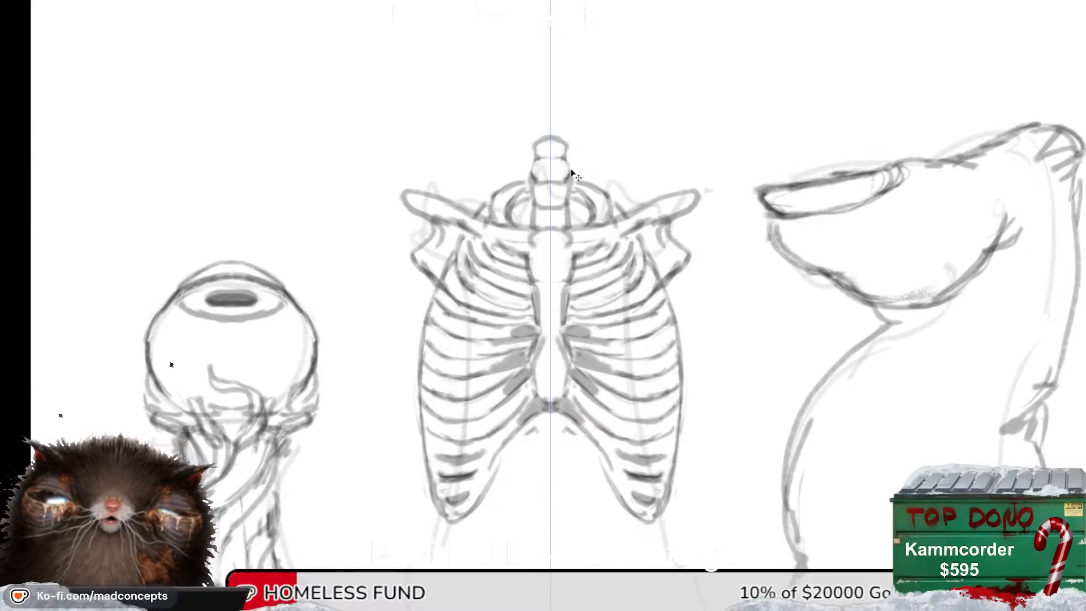
key("ctrl+z")
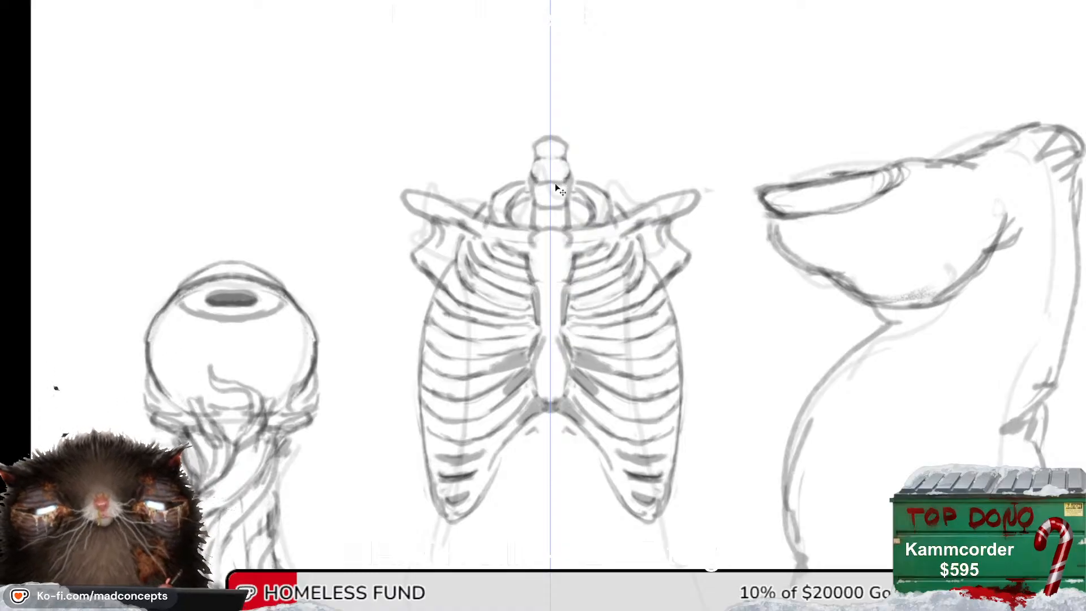
Clear the trial shading beside the lower sternum and refine the mirrored rib ends meeting it.
key("ctrl+z")
key("ctrl+shift+z")
key("ctrl+shift+z")
key("ctrl+shift+z")
mouse_move(516, 330)
left_mouse_down()
mouse_move(534, 332)
mouse_move(508, 361)
mouse_move(507, 388)
mouse_move(521, 380)
left_mouse_up()
mouse_move(515, 419)
left_mouse_down()
mouse_move(527, 409)
mouse_move(512, 425)
left_mouse_up()
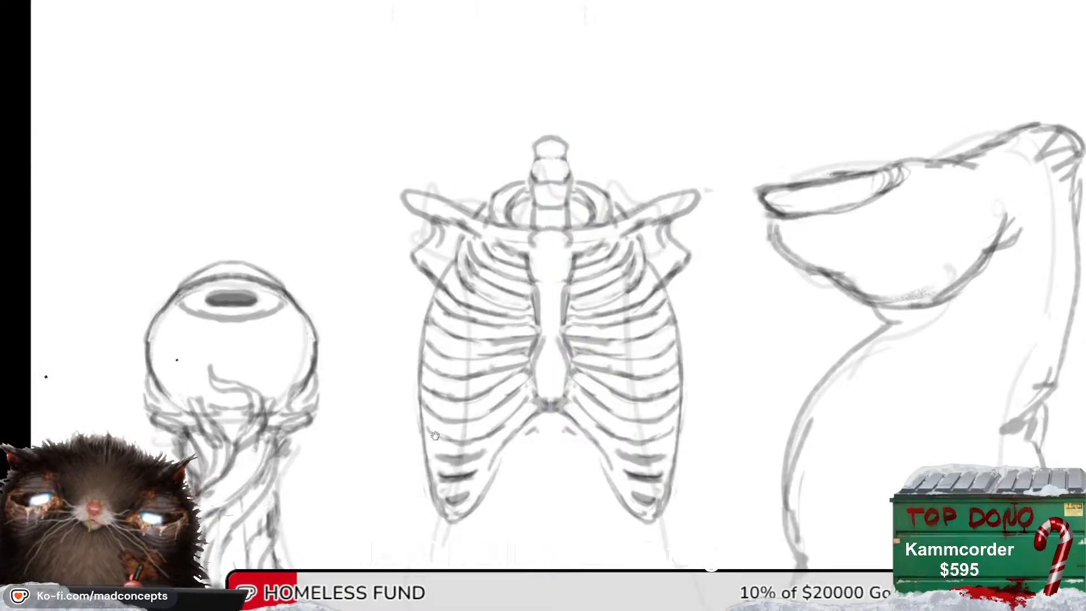
Fill three wide, mirrored gaps between the middle and lower ribs with gray, from the side contours to the sternum.
left_click_drag(435, 436, 417, 387)
mouse_move(436, 461)
left_mouse_down()
mouse_move(453, 440)
mouse_move(447, 419)
mouse_move(469, 398)
left_mouse_up()
key("ctrl+z")
left_click_drag(548, 232, 535, 279)
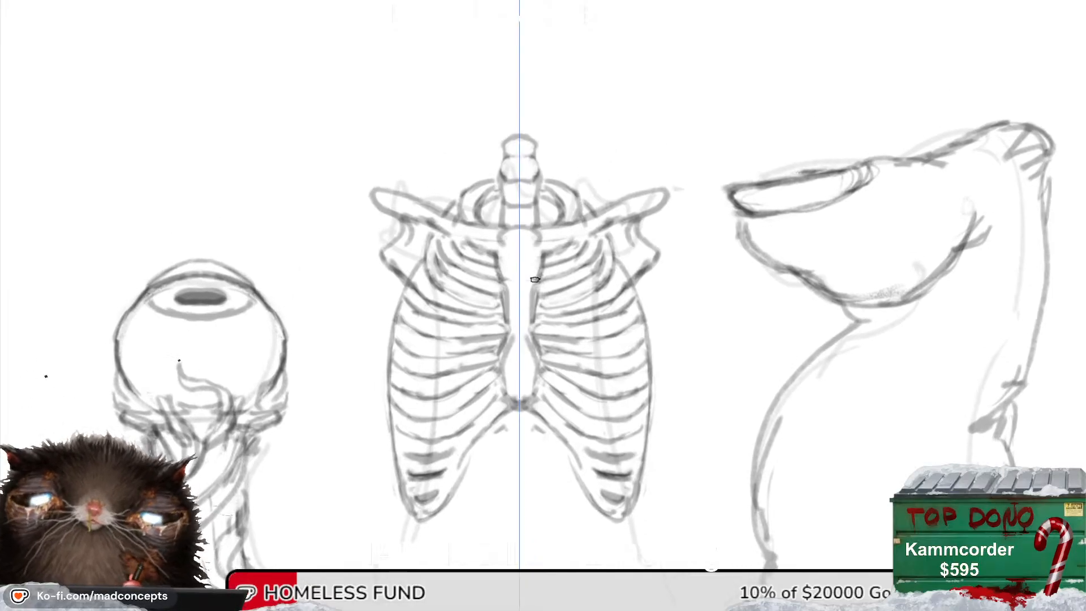
left_click_drag(465, 397, 499, 368)
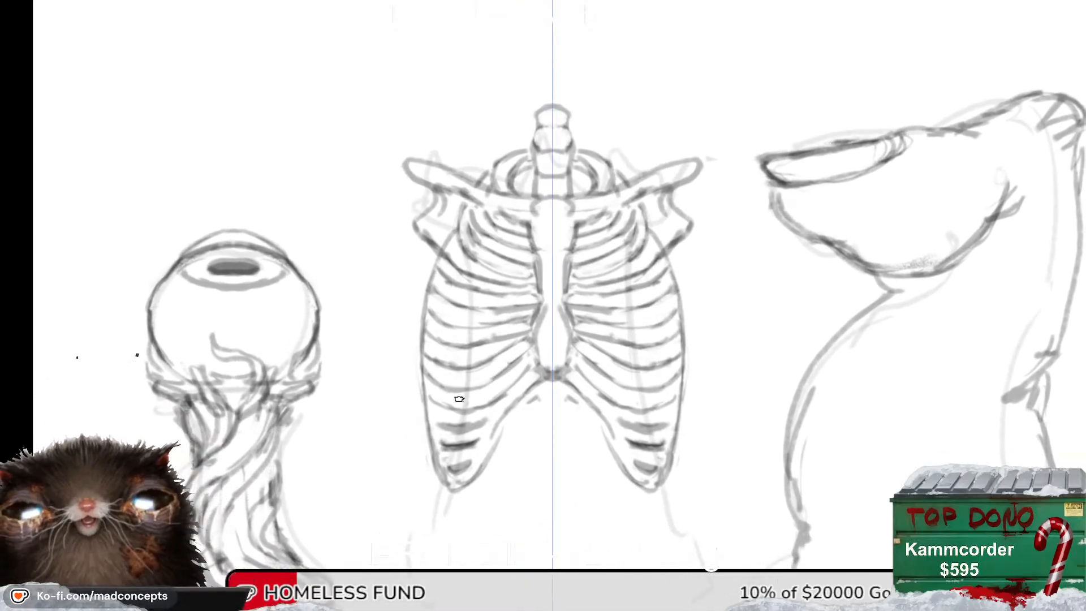
mouse_move(428, 382)
left_mouse_down()
mouse_move(438, 399)
mouse_move(496, 395)
mouse_move(519, 365)
mouse_move(503, 375)
left_mouse_up()
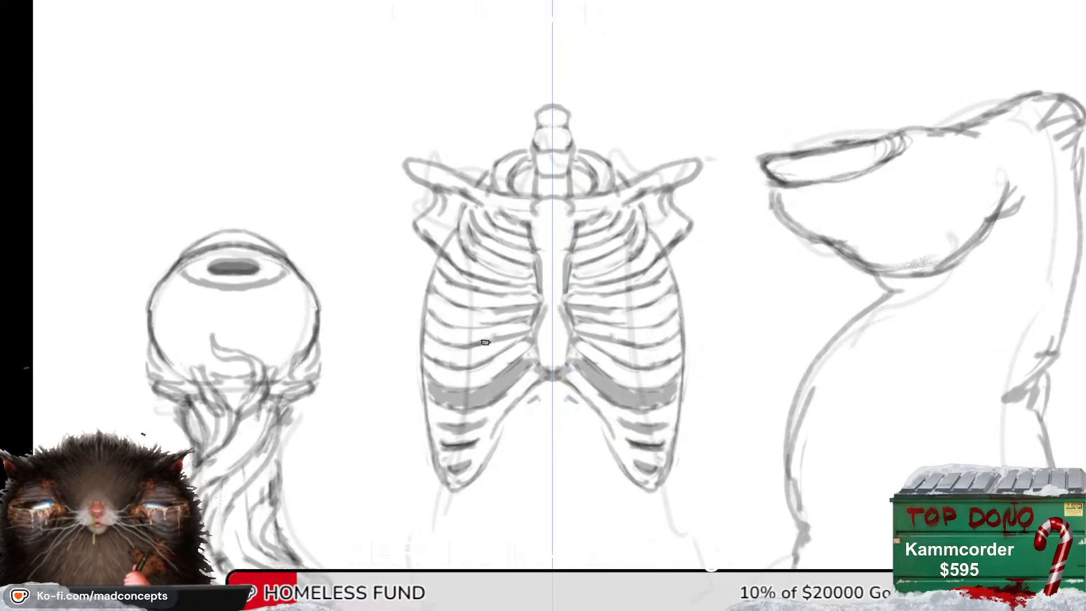
left_click_drag(425, 350, 441, 350)
left_click_drag(447, 358, 530, 338)
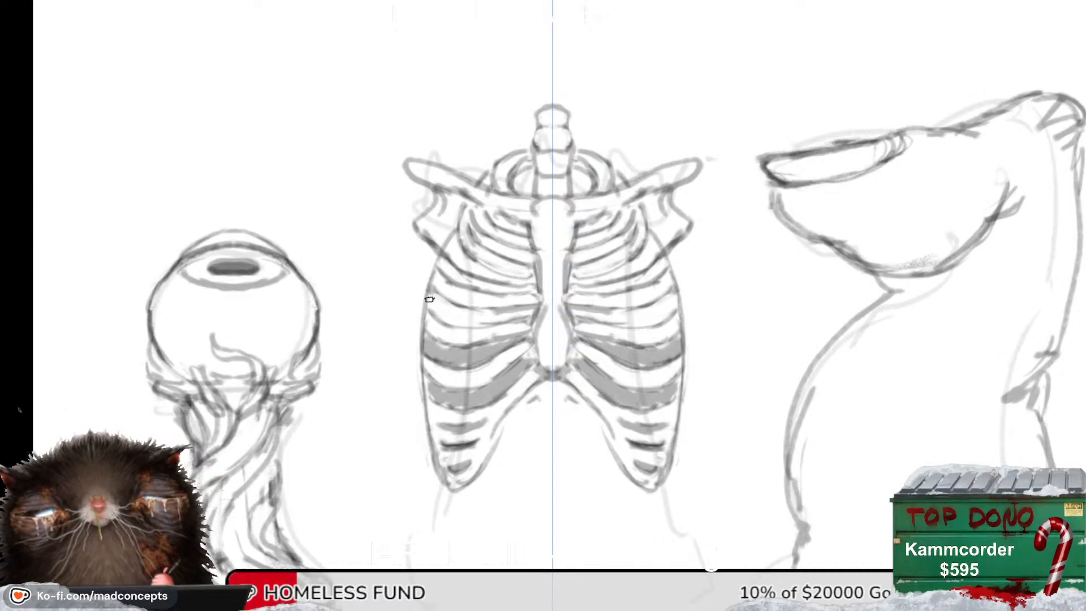
mouse_move(425, 296)
left_mouse_down()
mouse_move(477, 321)
mouse_move(526, 312)
left_mouse_up()
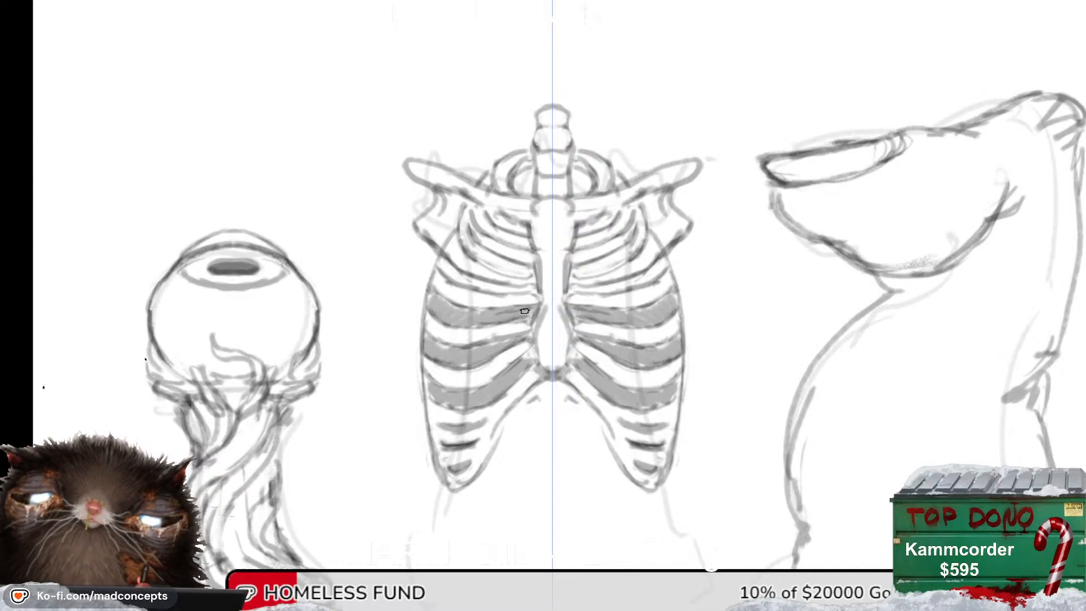
Shade the mirrored gap above the three filled rib gaps with the same gray.
key("r")
mouse_move(577, 397)
left_mouse_down()
mouse_move(456, 422)
mouse_move(537, 434)
mouse_move(580, 416)
left_mouse_up()
mouse_move(449, 308)
left_mouse_down()
mouse_move(461, 380)
mouse_move(470, 305)
mouse_move(478, 323)
mouse_move(541, 356)
left_mouse_up()
key("r")
left_click_drag(458, 383, 485, 406)
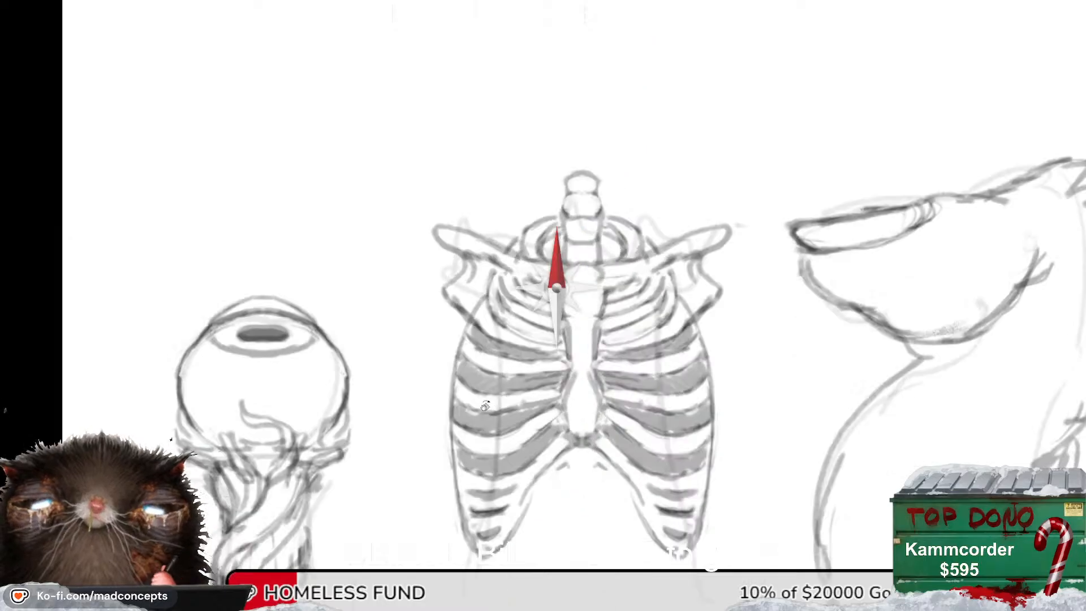
left_click_drag(557, 329, 503, 312)
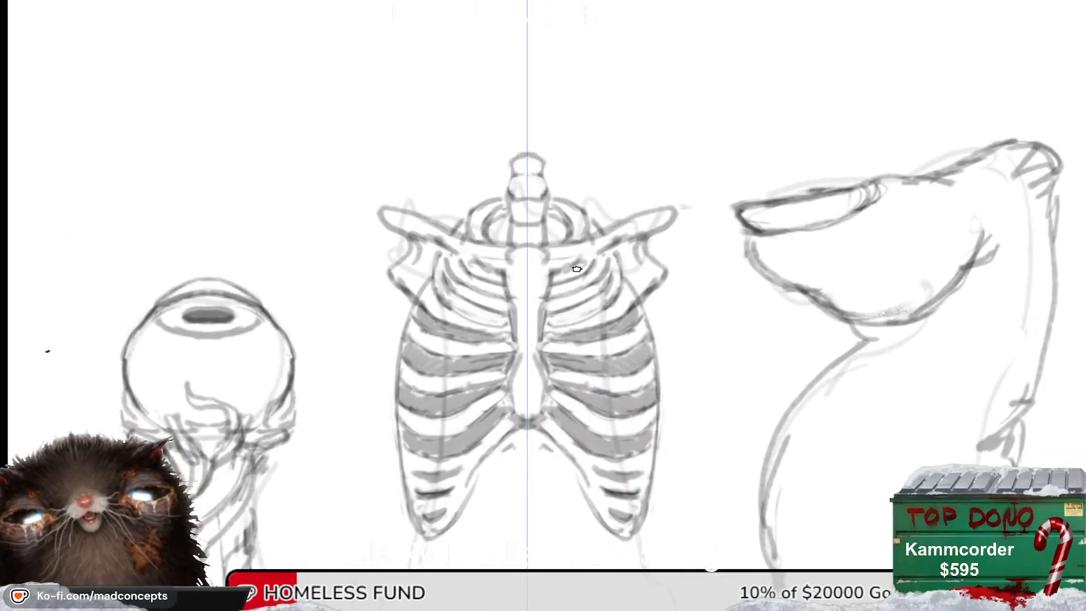
Fill the narrow, mirrored gaps between the uppermost ribs below the collarbones with gray.
mouse_move(578, 268)
left_mouse_down()
mouse_move(563, 277)
mouse_move(586, 261)
mouse_move(581, 268)
left_mouse_up()
left_click_drag(514, 310, 446, 275)
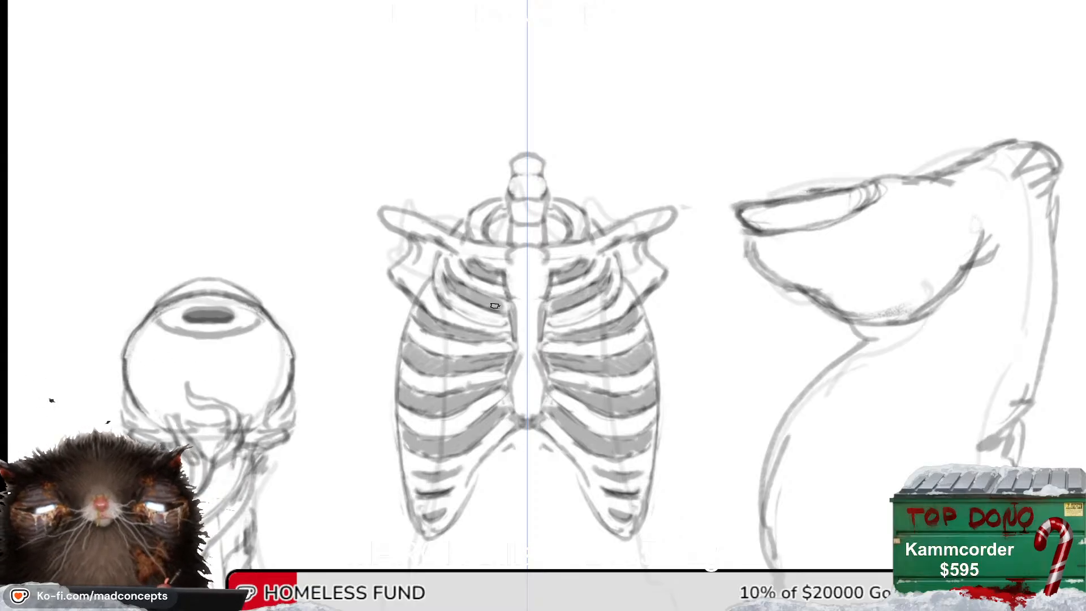
left_click_drag(504, 372, 486, 306)
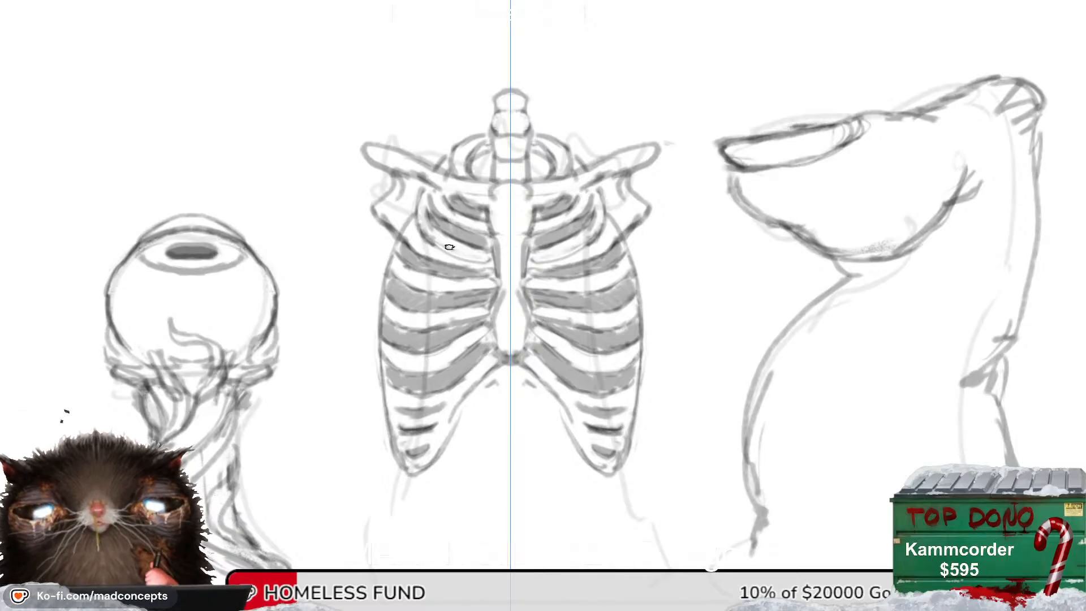
scroll(486, 289, "up", 3)
left_click_drag(500, 306, 431, 425)
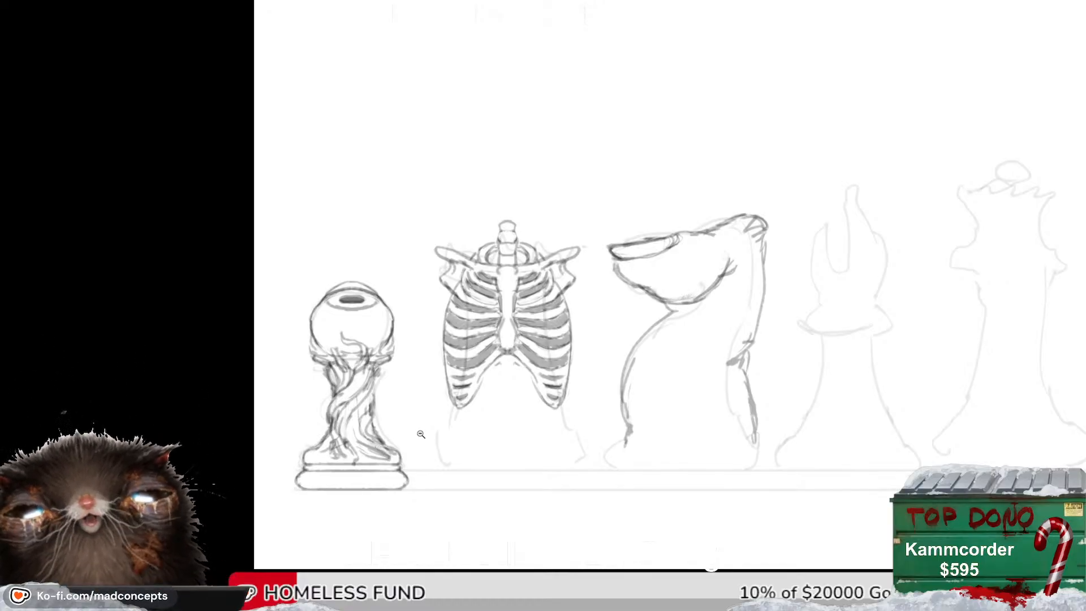
left_click(494, 356)
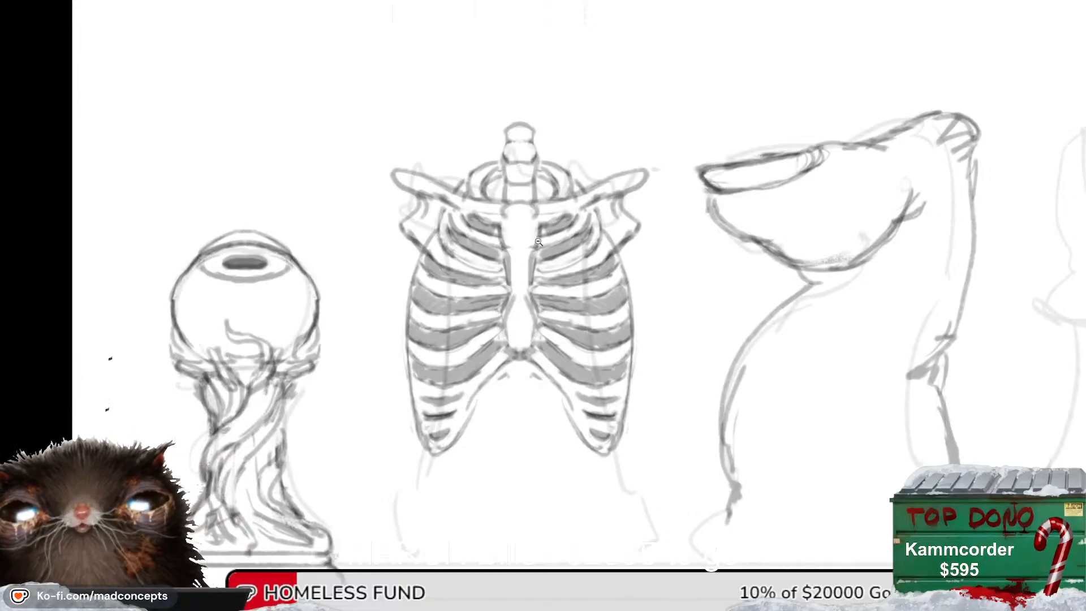
left_click(458, 384, "alt")
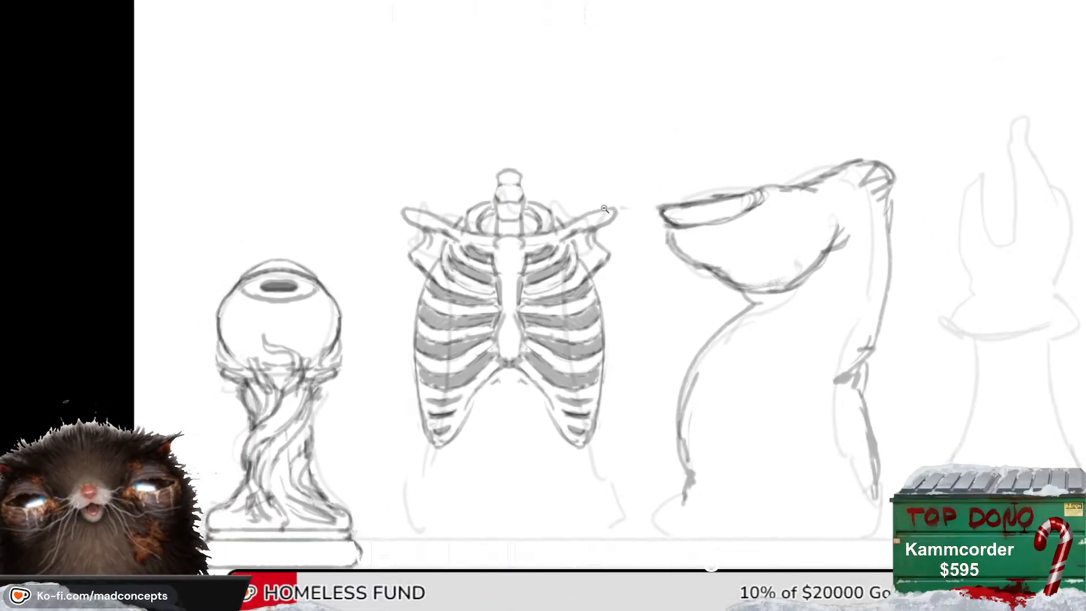
left_click(543, 290)
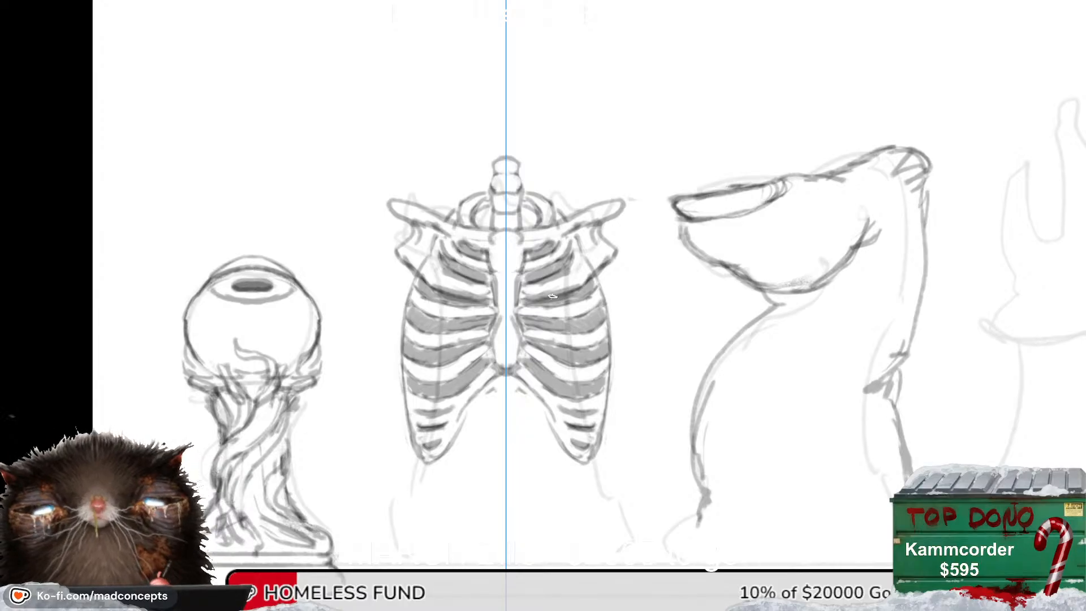
Darken the outer ends of the mirrored upper rib gaps beneath the shoulder blades of the ribcage rook.
left_click_drag(546, 298, 571, 322)
left_click_drag(399, 320, 423, 225)
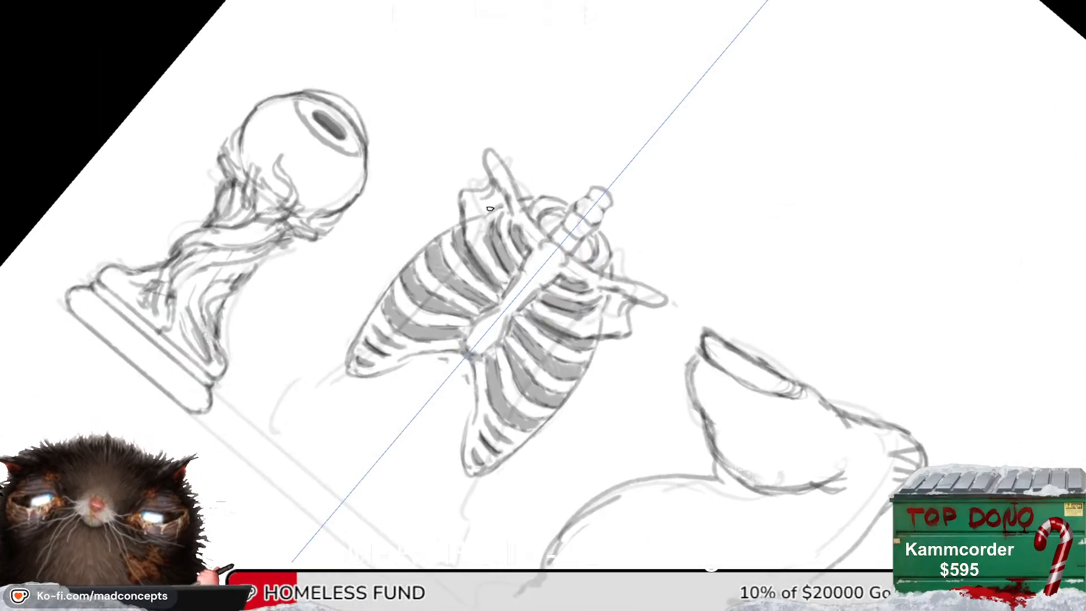
mouse_move(494, 208)
left_mouse_down()
mouse_move(477, 217)
mouse_move(474, 249)
left_mouse_up()
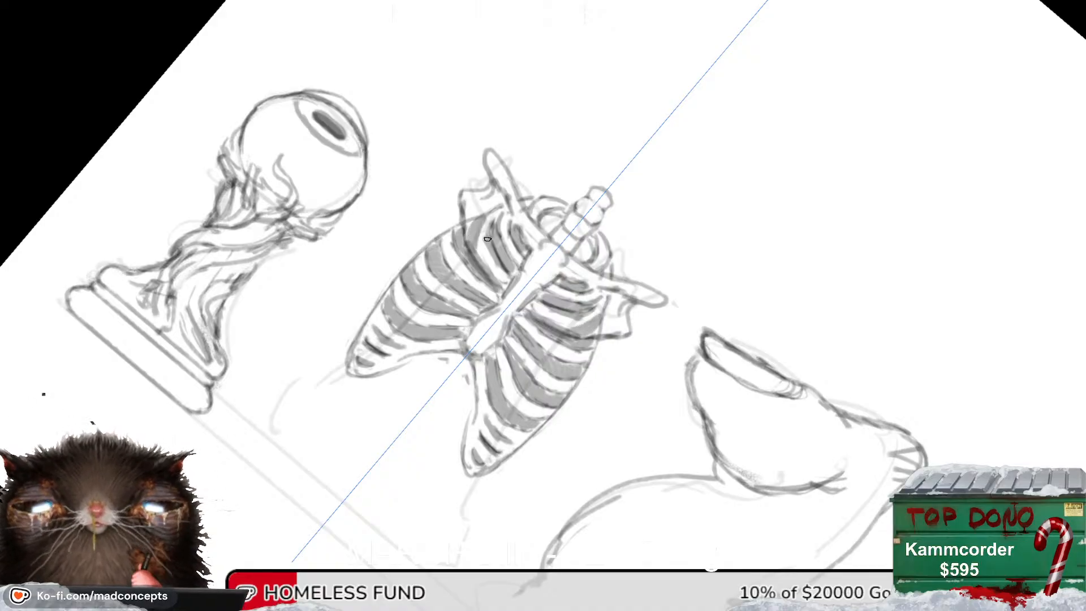
key("ctrl+z")
key("r")
left_click_drag(454, 306, 445, 243)
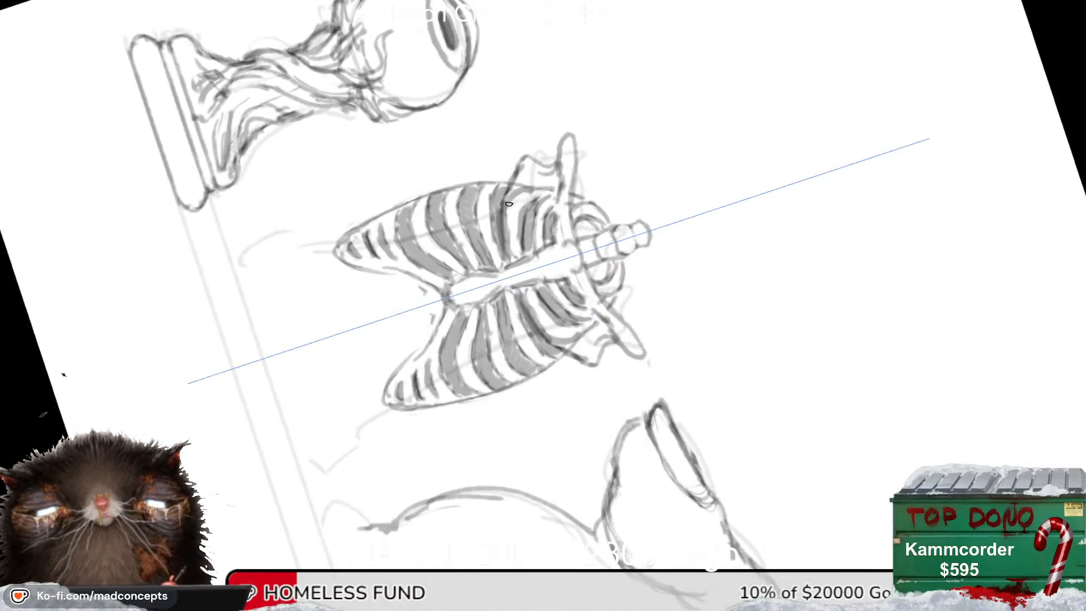
left_click_drag(512, 199, 507, 233)
Try drawing mirrored vertical spine lines below the sternum, between the lower rib ends.
key("r")
mouse_move(385, 359)
left_mouse_down()
mouse_move(518, 508)
mouse_move(509, 509)
mouse_move(552, 348)
mouse_move(491, 421)
left_mouse_up()
mouse_move(493, 404)
left_mouse_down()
mouse_move(483, 388)
mouse_move(505, 404)
left_mouse_up()
key("b")
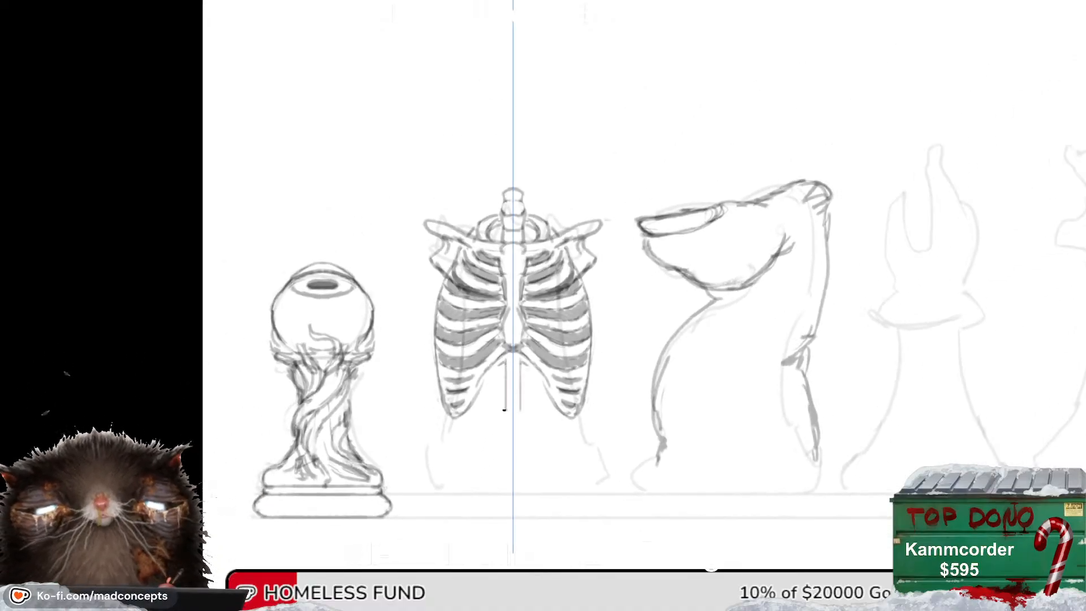
key("ctrl+z")
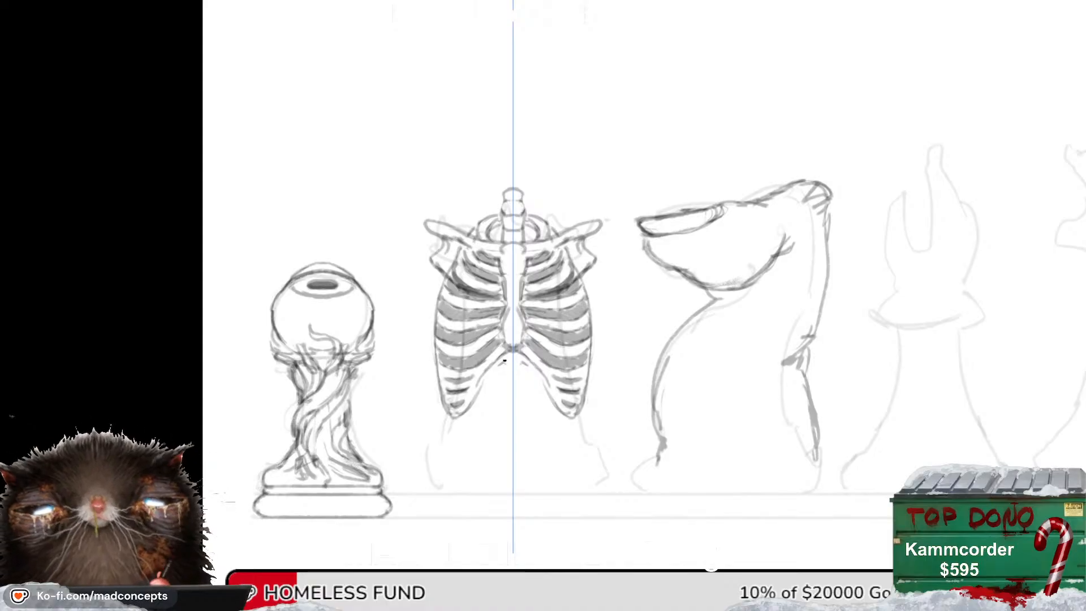
left_click_drag(503, 359, 494, 470)
key("ctrl+z")
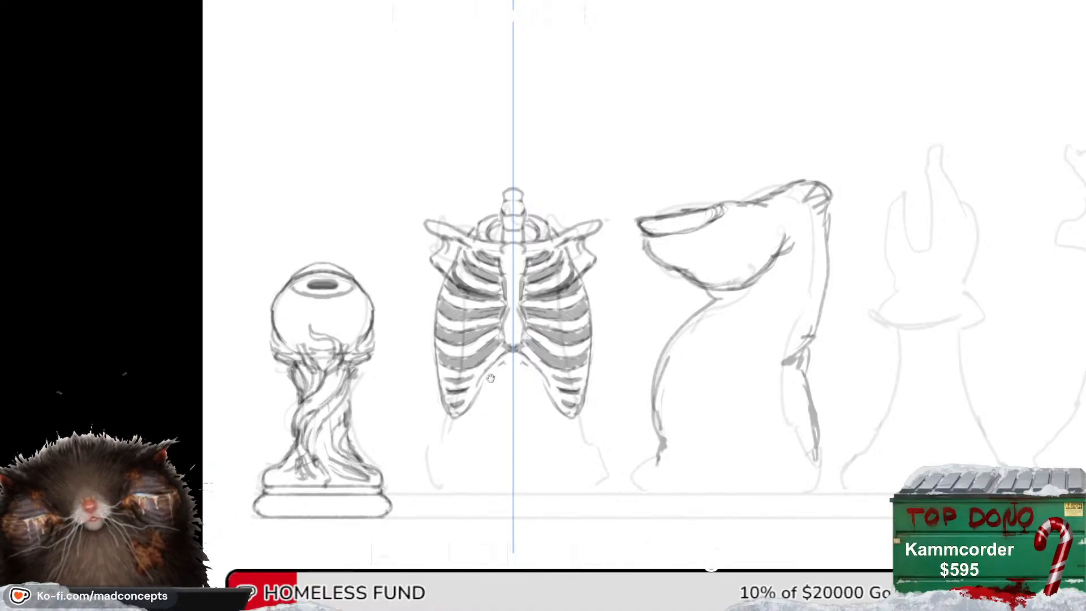
Shade the mirrored openings on both sides of the neck vertebrae, above the collarbones, with gray.
left_click_drag(480, 409, 461, 505)
scroll(480, 322, "up", 4)
mouse_move(475, 331)
left_mouse_down()
mouse_move(482, 342)
mouse_move(437, 430)
left_mouse_up()
left_click_drag(431, 585, 487, 434)
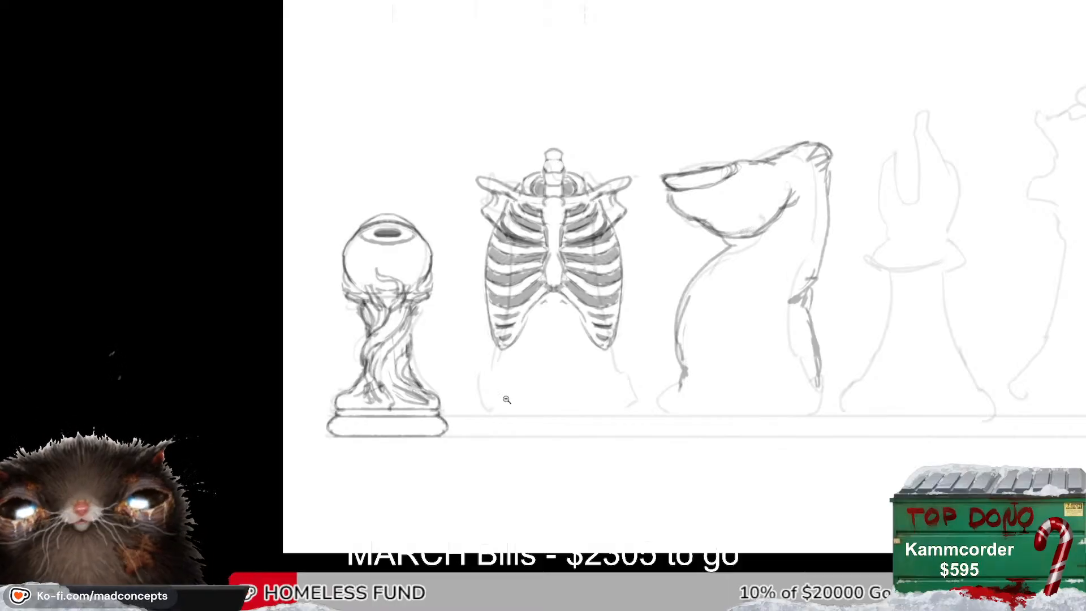
left_click_drag(498, 382, 454, 463)
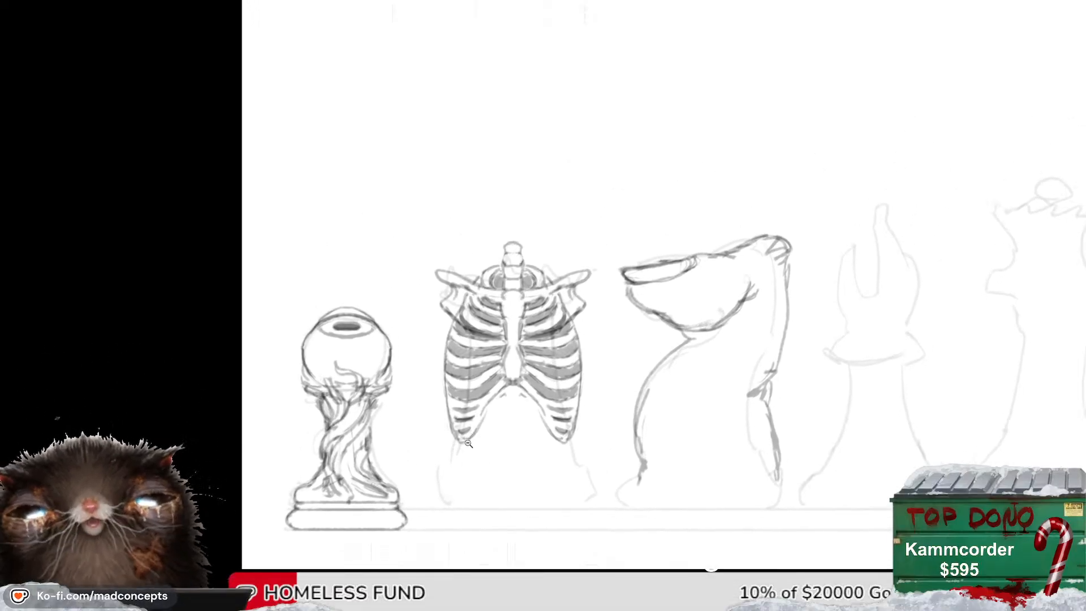
left_click_drag(519, 366, 516, 353)
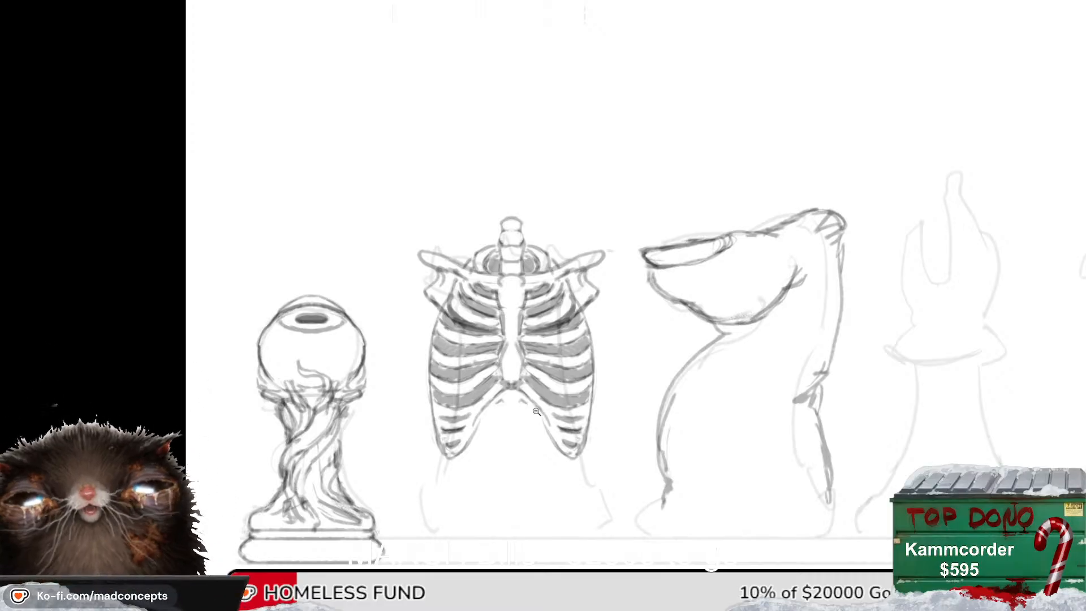
Rework the inner edges of the mirrored lower rib ends into bumpier, more organic contours.
left_click_drag(527, 408, 507, 435)
mouse_move(507, 436)
left_mouse_down()
mouse_move(484, 352)
mouse_move(462, 354)
mouse_move(463, 344)
mouse_move(437, 383)
left_mouse_up()
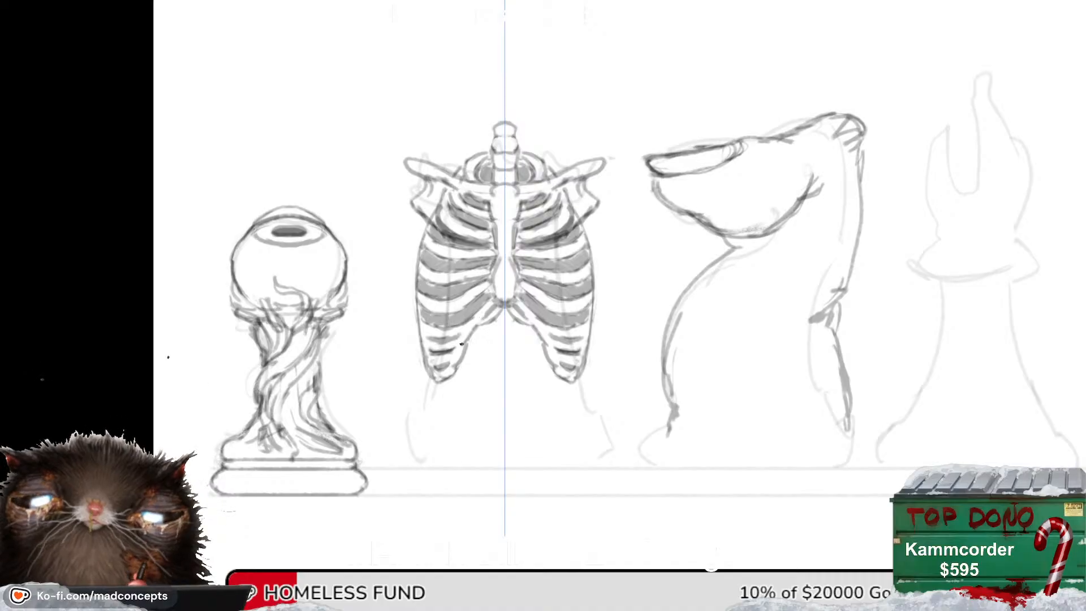
key("r")
left_click_drag(453, 385, 402, 507)
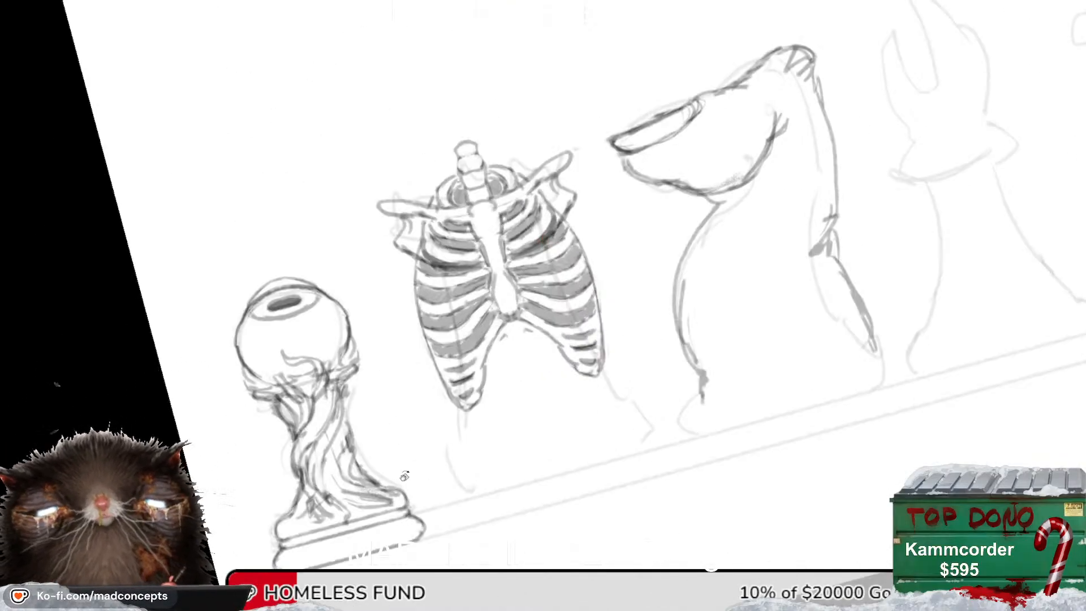
key("Escape")
Draw wavy, mirrored side contours flaring from the lower rib tips down to the rook's base line.
mouse_move(448, 390)
left_mouse_down()
mouse_move(422, 391)
mouse_move(450, 406)
mouse_move(425, 408)
mouse_move(419, 438)
left_mouse_up()
key("b")
key("ctrl+z")
key("ctrl+z")
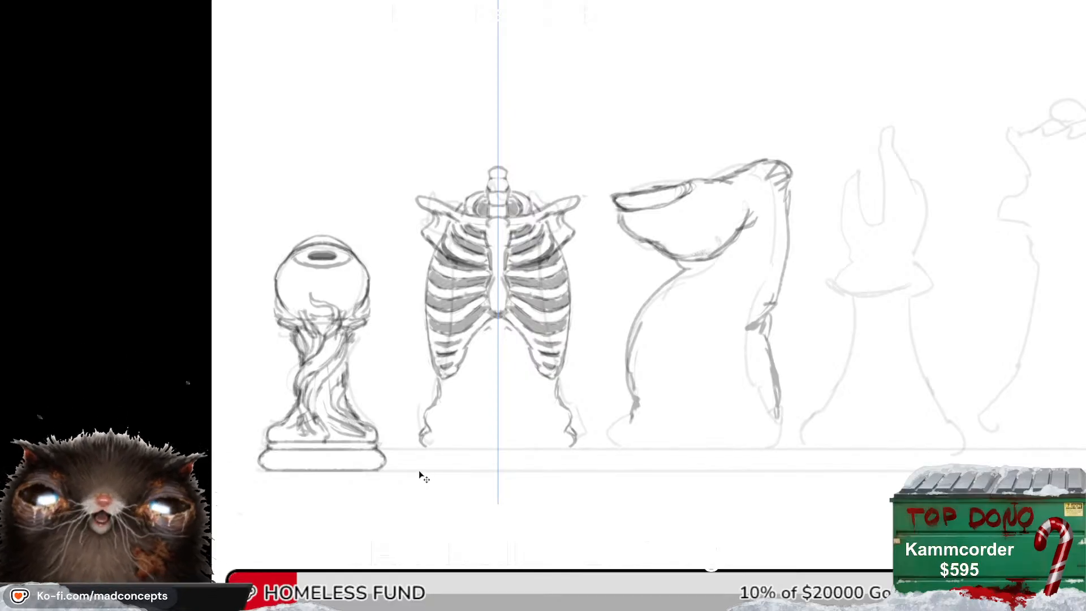
key("ctrl+f")
key("ctrl+f")
Add small mirrored knobs to the sides of the neck vertebrae at the top of the rook.
left_click_drag(491, 388, 549, 345)
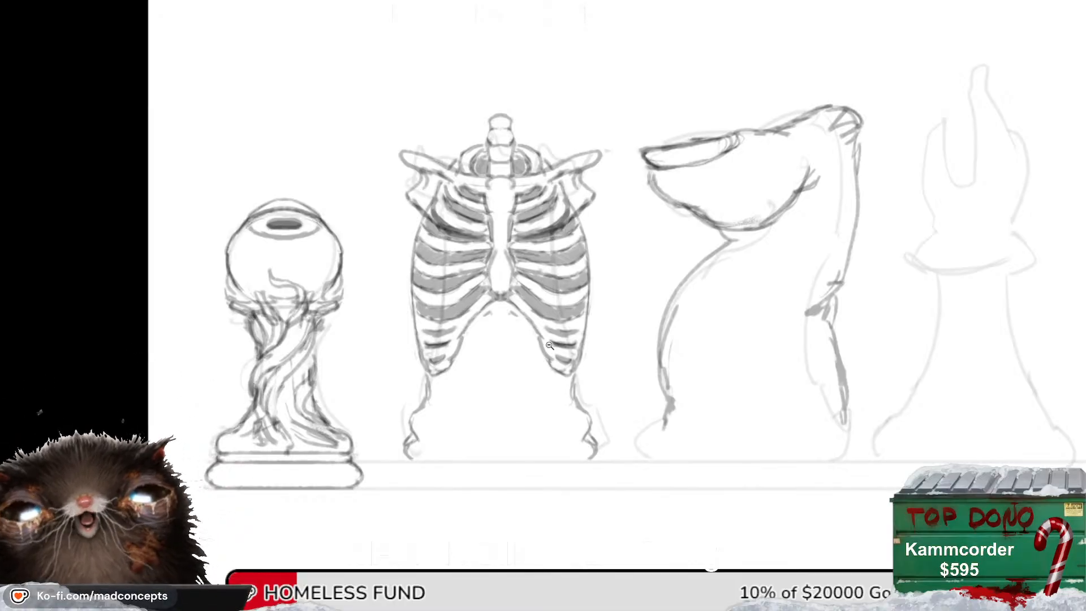
left_click_drag(521, 155, 541, 206)
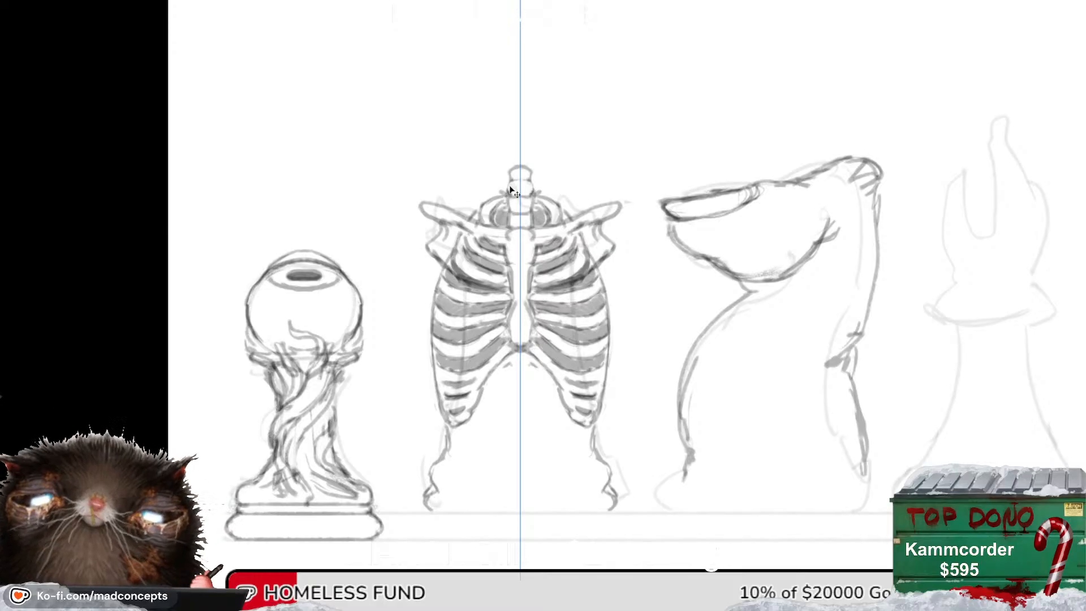
left_click_drag(509, 179, 508, 186)
key("ctrl+z")
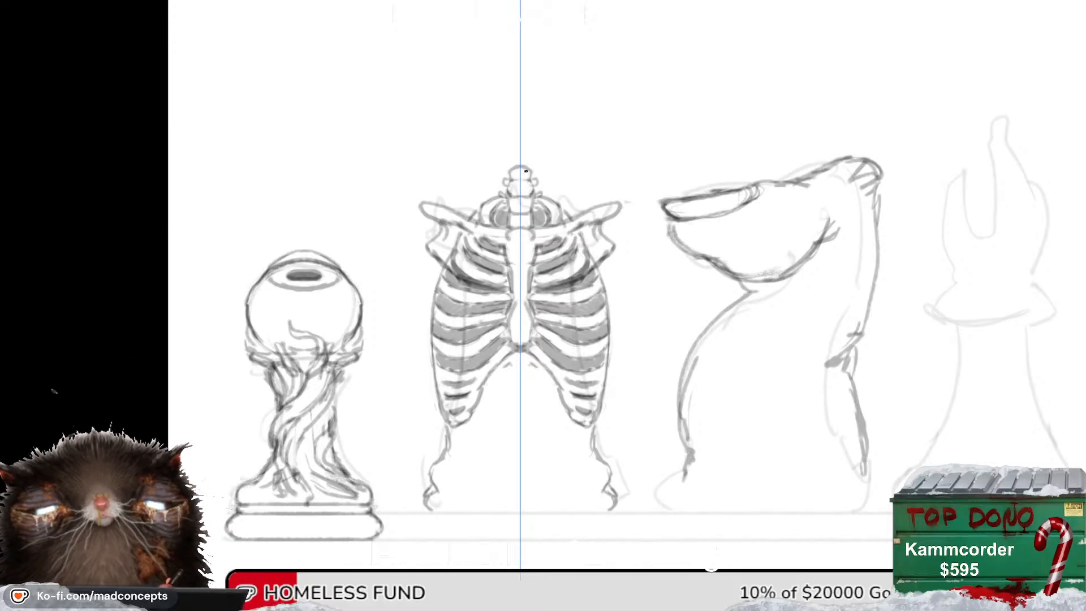
key("r")
left_click_drag(392, 277, 383, 302)
key("Escape")
left_click_drag(462, 247, 504, 172)
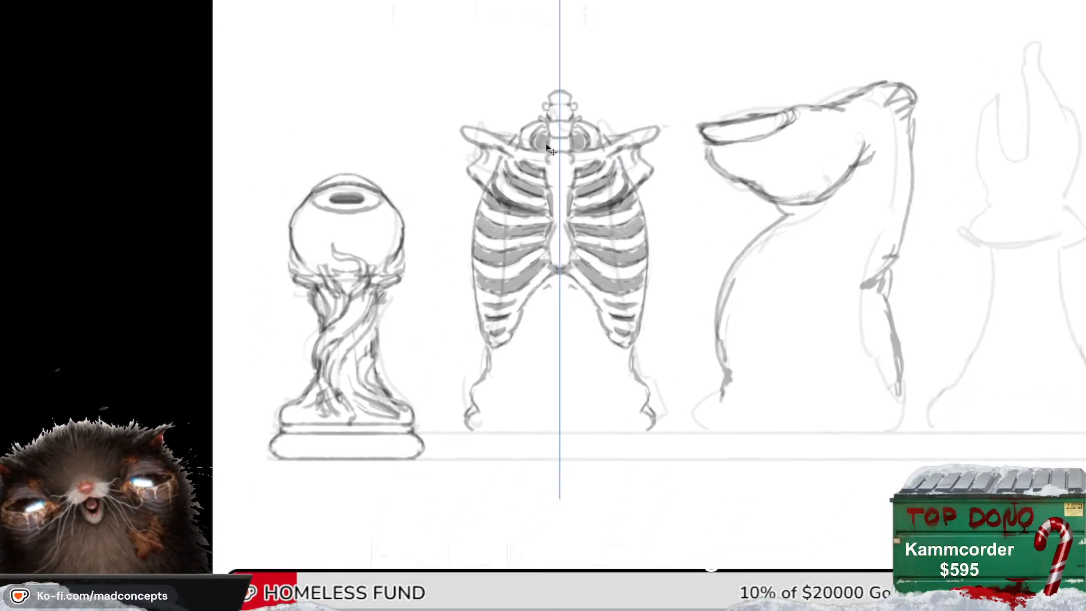
key("ctrl+z")
left_click_drag(495, 130, 513, 132)
key("ctrl+z")
key("ctrl+z")
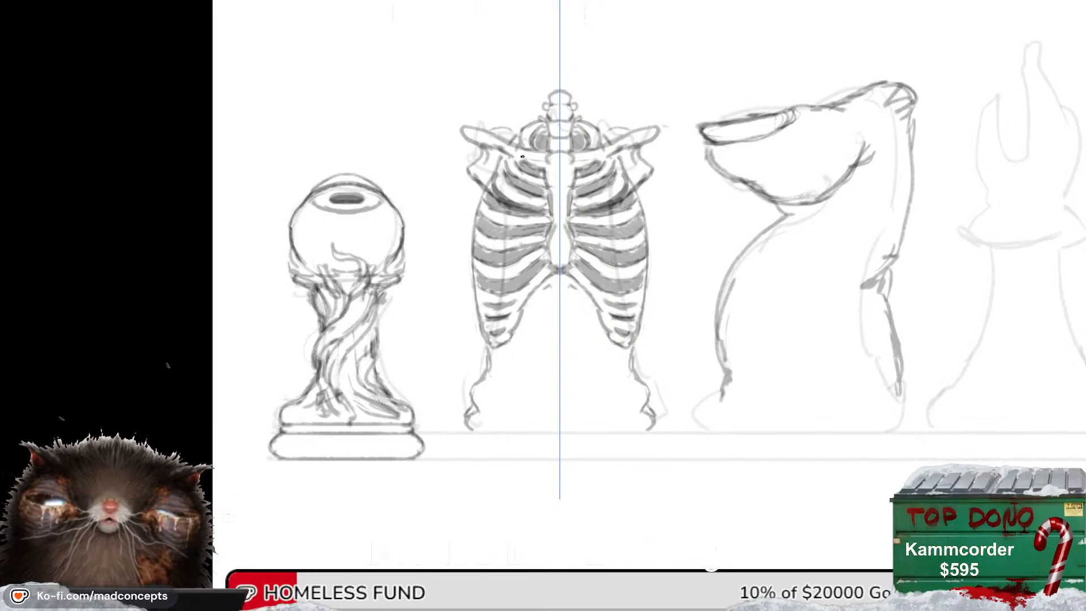
key("ctrl+z")
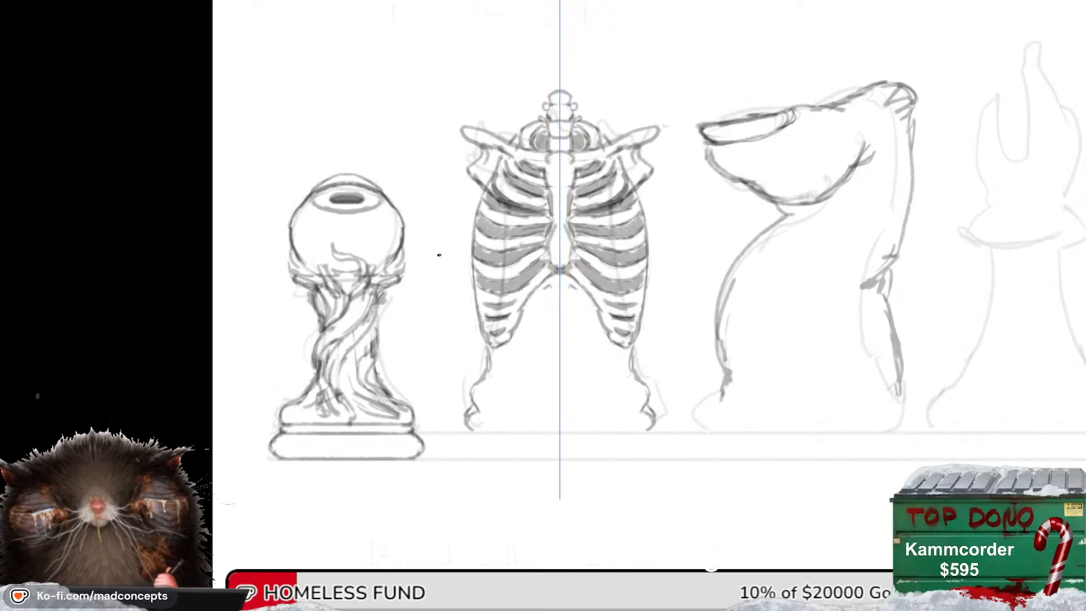
Sketch a faint, mirrored pelvis with rounded openings in the space beneath the ribcage.
mouse_move(570, 488)
left_mouse_down()
mouse_move(502, 514)
mouse_move(535, 511)
left_mouse_up()
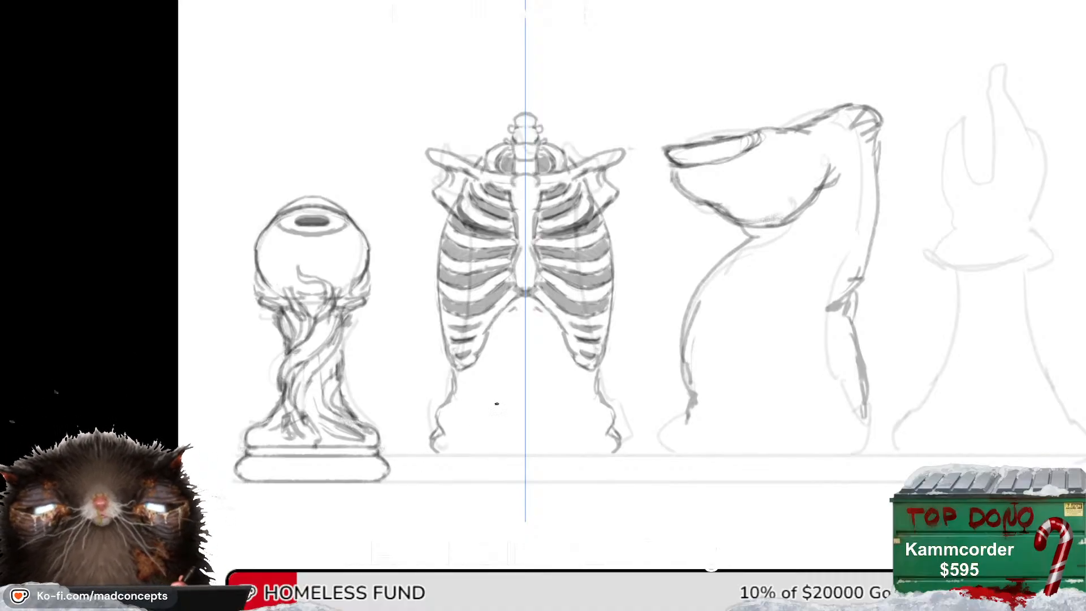
key("z")
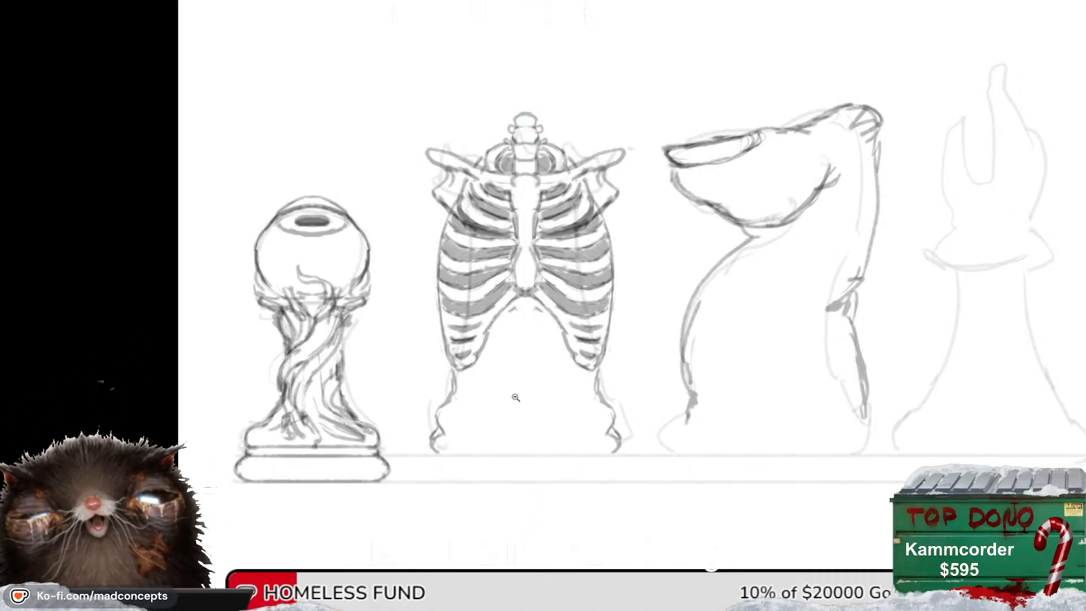
mouse_move(495, 408)
left_mouse_down()
mouse_move(480, 434)
mouse_move(513, 383)
left_mouse_up()
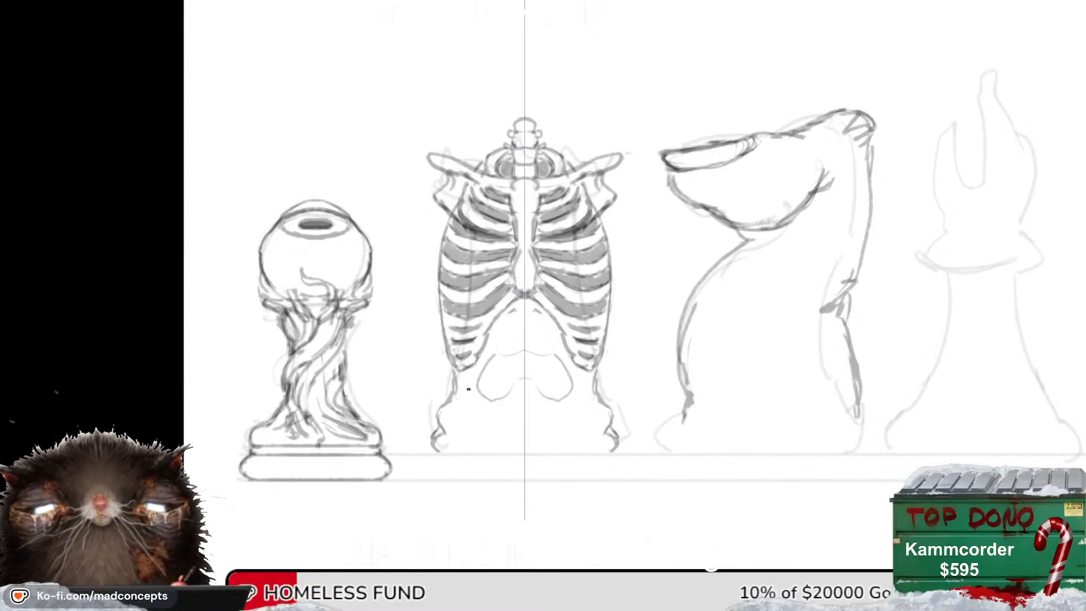
left_click_drag(468, 389, 507, 408)
Examine the ribcage rook's pelvis and overall proportions alongside the other chess pieces.
key("m")
key("m")
left_click_drag(1015, 324, 561, 445)
scroll(505, 434, "up", 2)
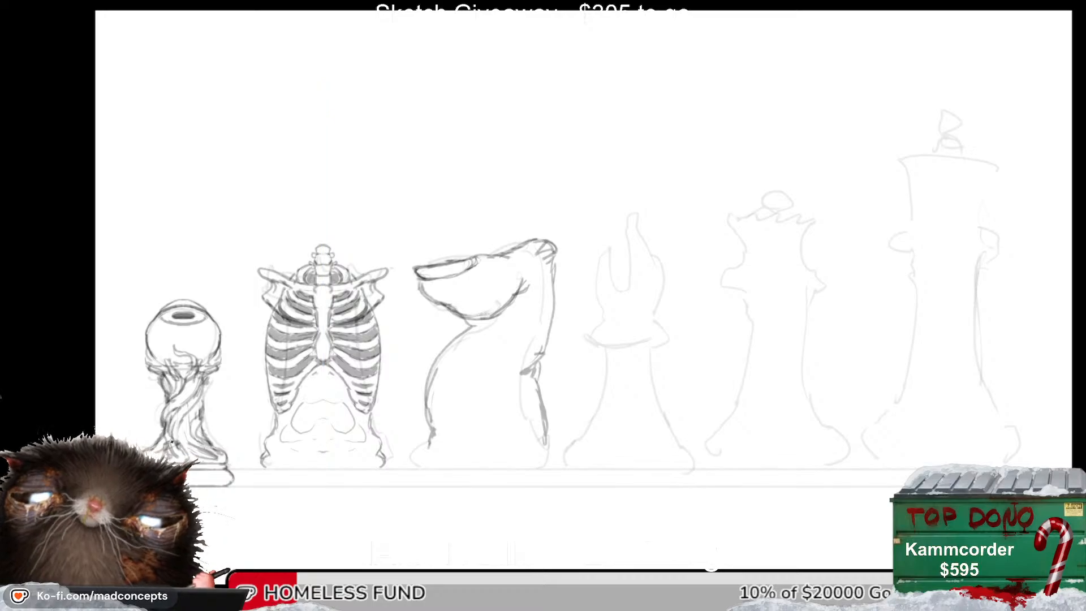
left_click_drag(326, 403, 446, 360)
scroll(441, 360, "up", 1)
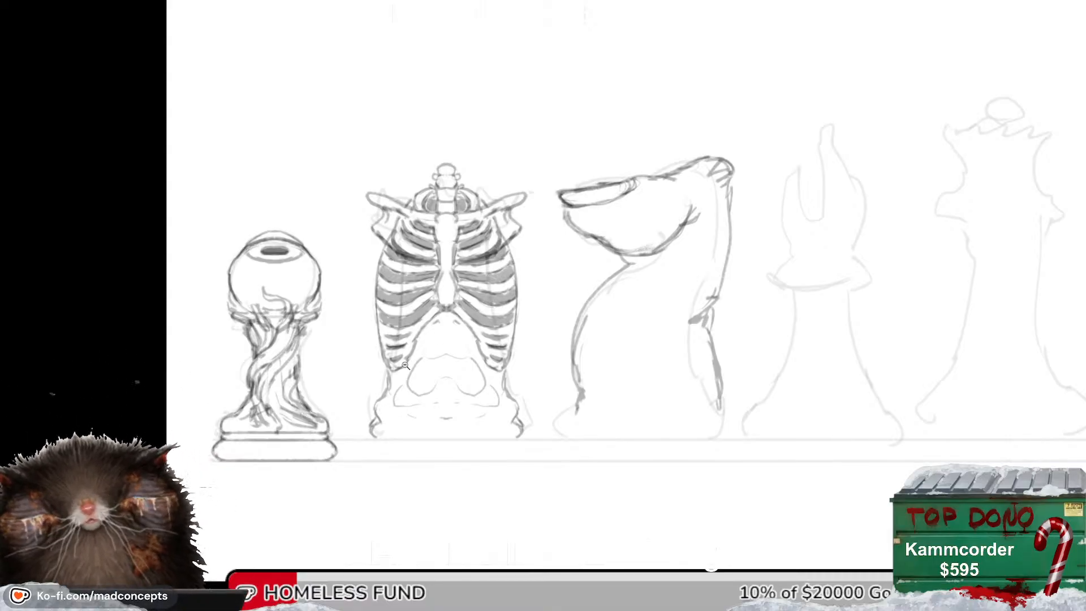
left_click(382, 406)
scroll(417, 368, "up", 1)
scroll(428, 386, "up", 2)
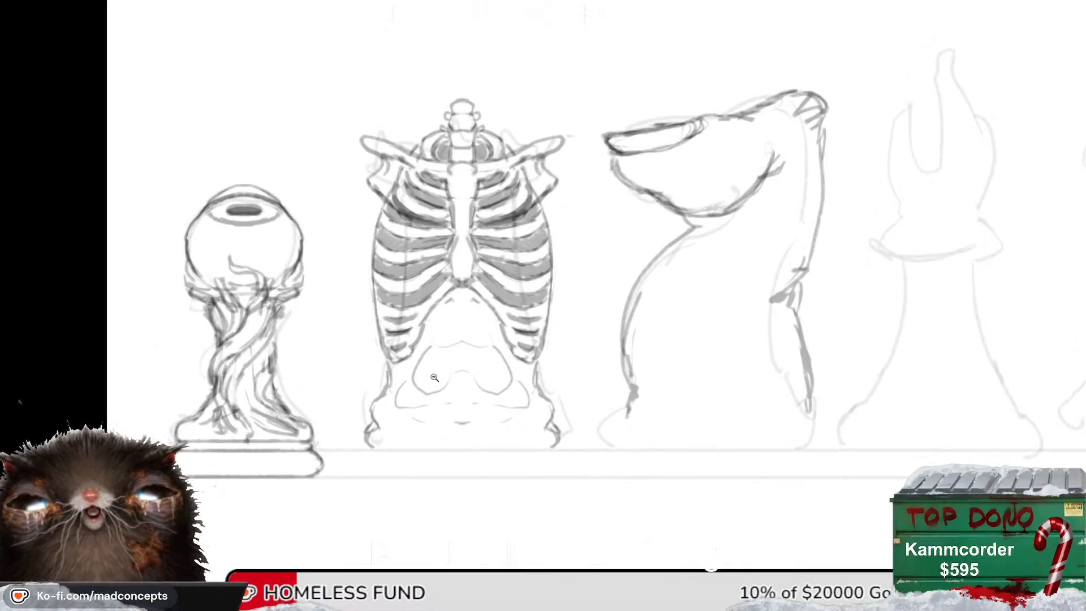
scroll(431, 386, "down", 3)
scroll(489, 310, "up", 3)
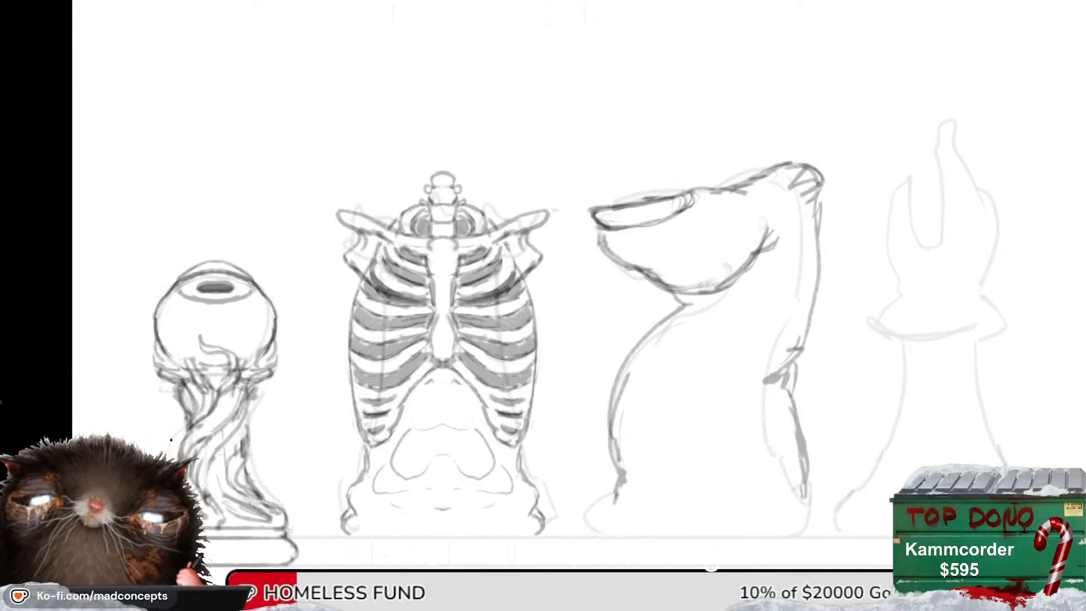
Reshape the ribcage's mirrored side contours so the outer rib ends bulge and curve around the body.
key("b")
left_click_drag(374, 258, 372, 276)
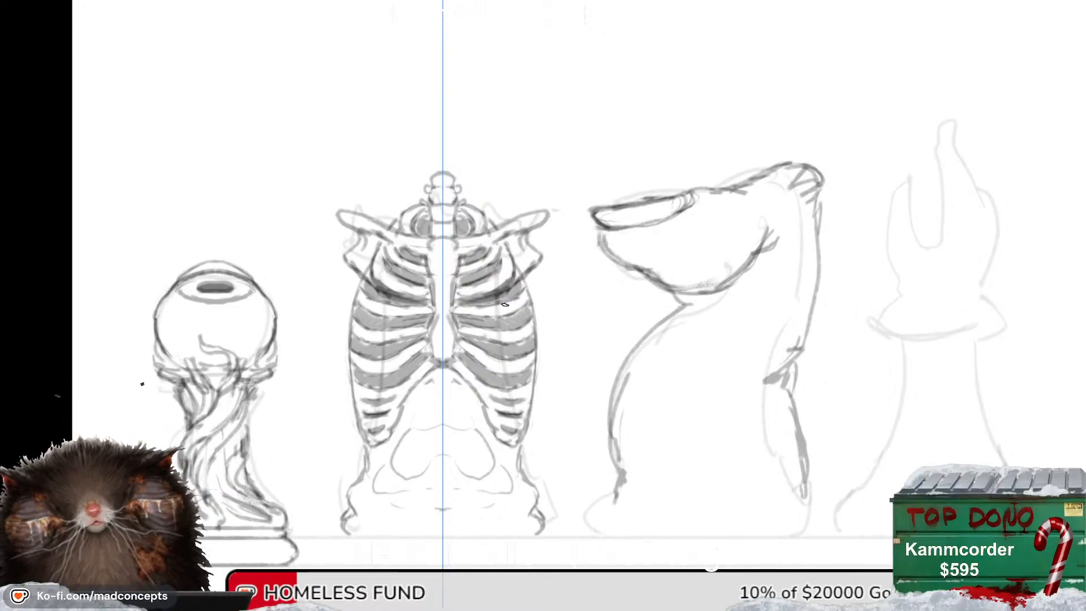
left_click_drag(523, 285, 531, 298)
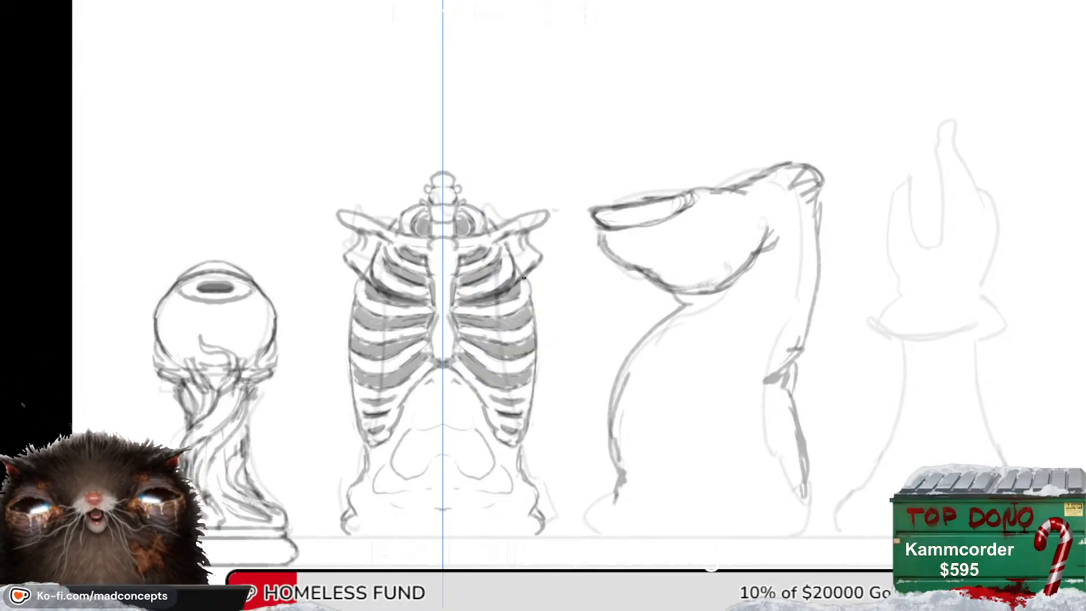
mouse_move(367, 274)
left_mouse_down()
mouse_move(356, 301)
mouse_move(370, 300)
mouse_move(350, 317)
mouse_move(360, 324)
left_mouse_up()
key("ctrl+z")
mouse_move(359, 306)
left_mouse_down()
mouse_move(361, 327)
mouse_move(369, 310)
mouse_move(358, 301)
mouse_move(352, 314)
mouse_move(364, 294)
mouse_move(366, 305)
left_mouse_up()
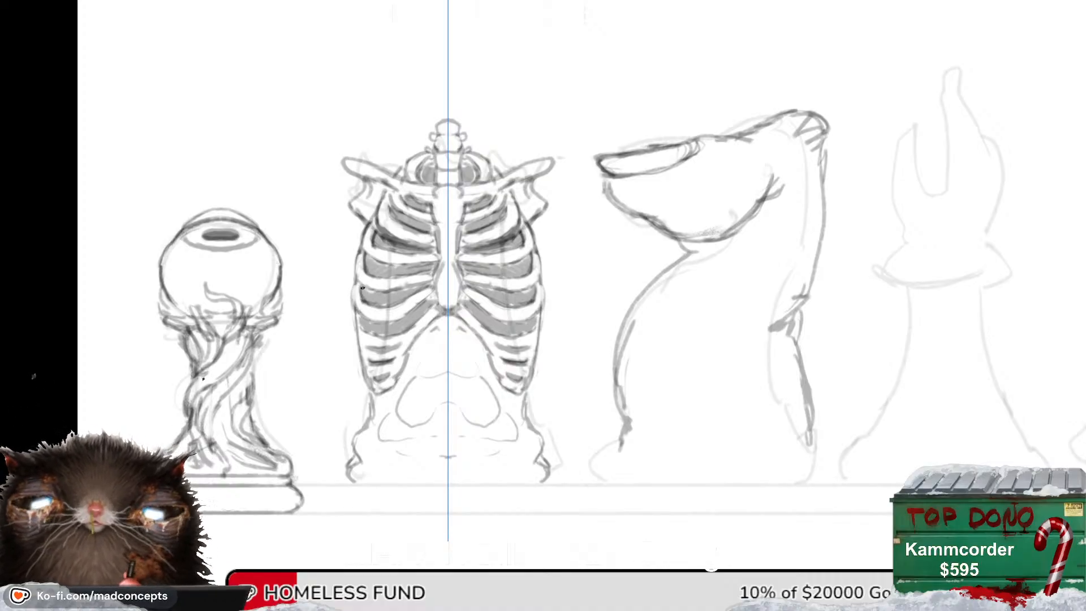
mouse_move(374, 351)
left_mouse_down()
mouse_move(375, 304)
mouse_move(361, 284)
mouse_move(370, 330)
left_mouse_up()
key("ctrl+shift+h")
key("ctrl+shift+h")
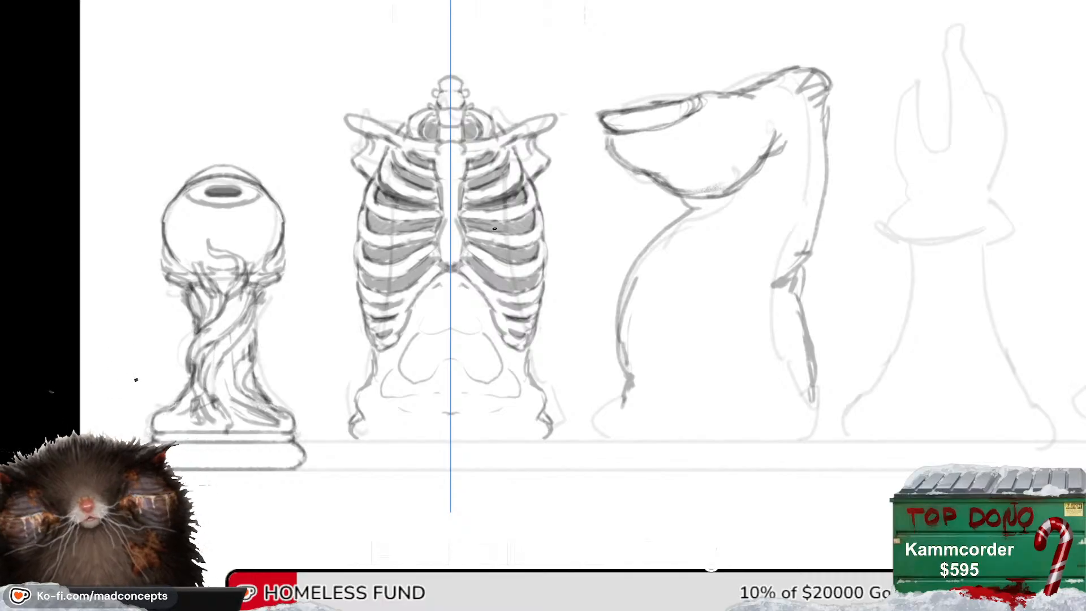
left_click_drag(613, 401, 517, 429)
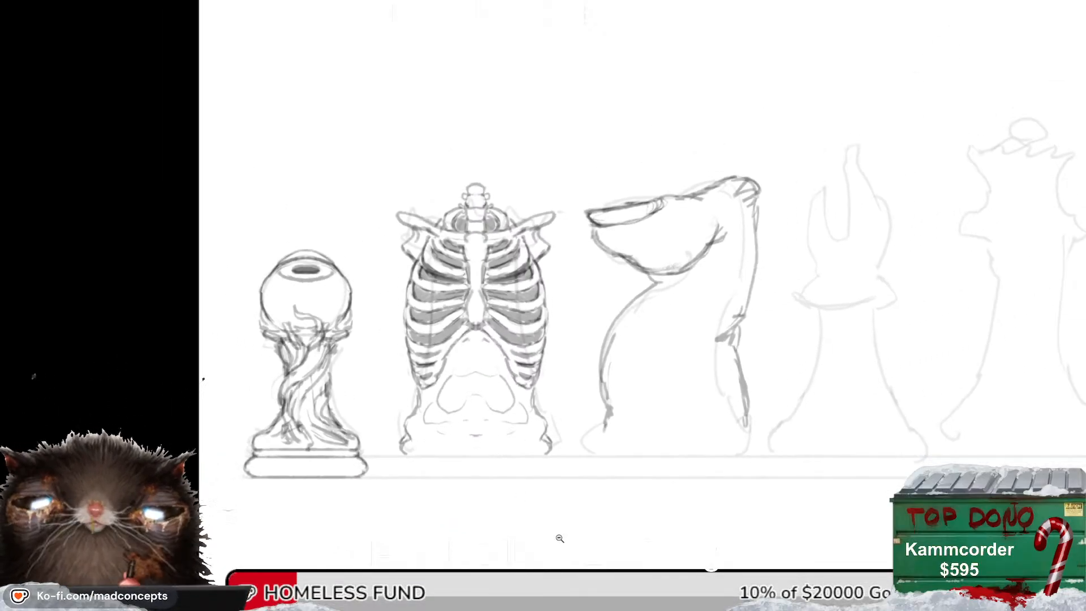
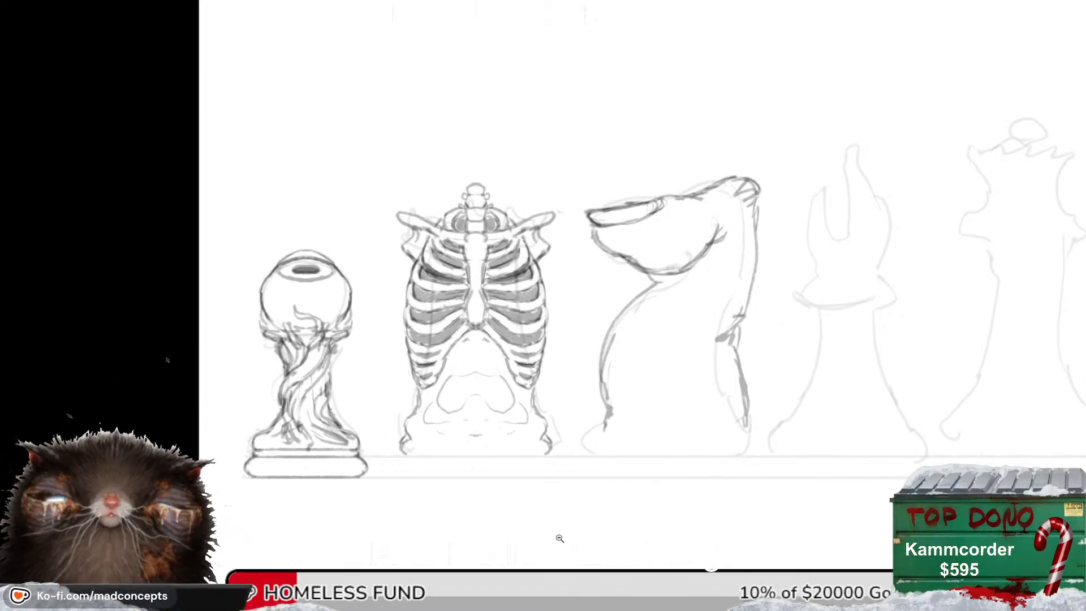
Draw a small pointed tip at the lower end of the rook's sternum.
left_click(475, 325, "ctrl")
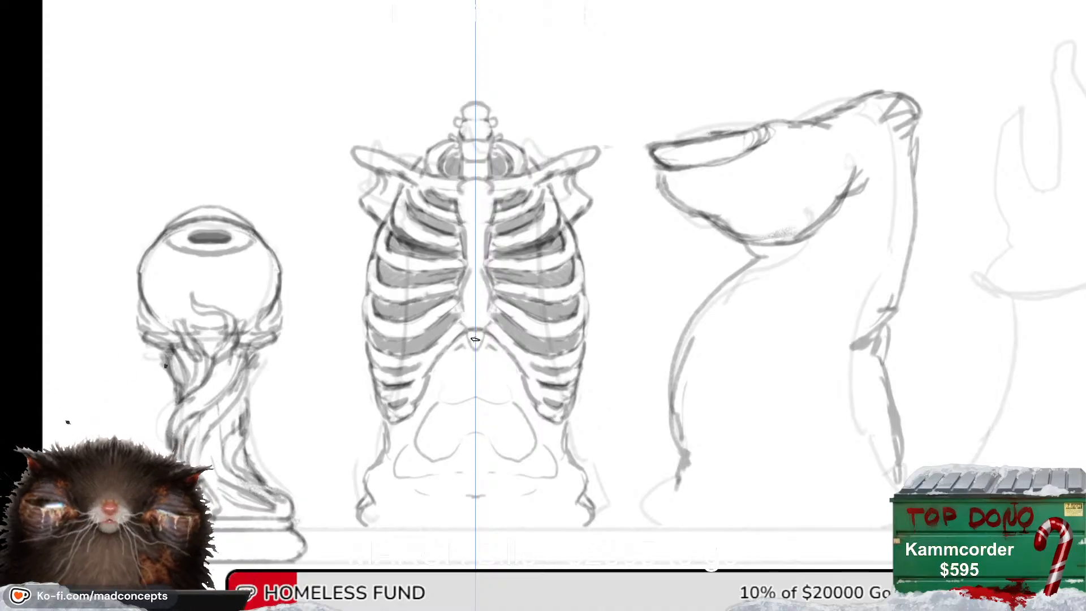
left_click_drag(465, 328, 461, 302)
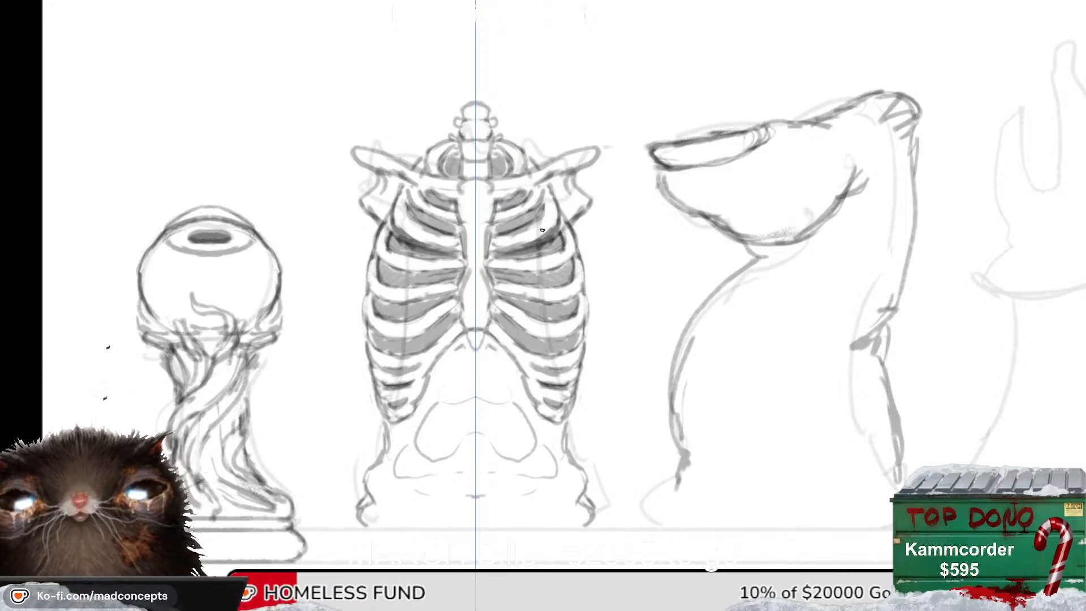
left_click_drag(444, 341, 436, 362)
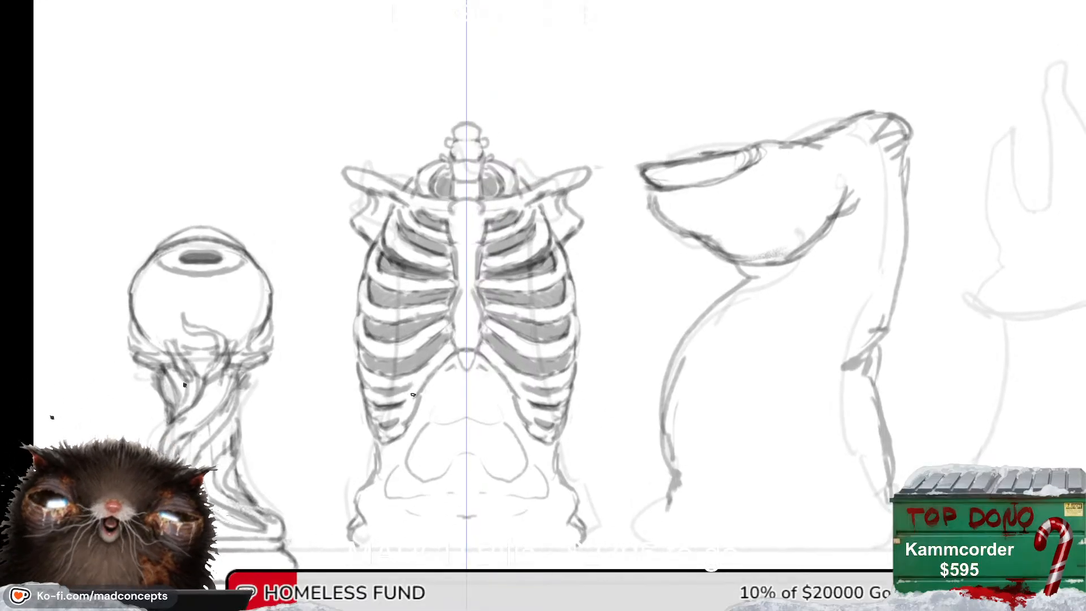
left_click_drag(395, 343, 392, 356)
left_click_drag(399, 308, 396, 324)
left_click_drag(398, 308, 395, 325)
left_click_drag(408, 278, 405, 290)
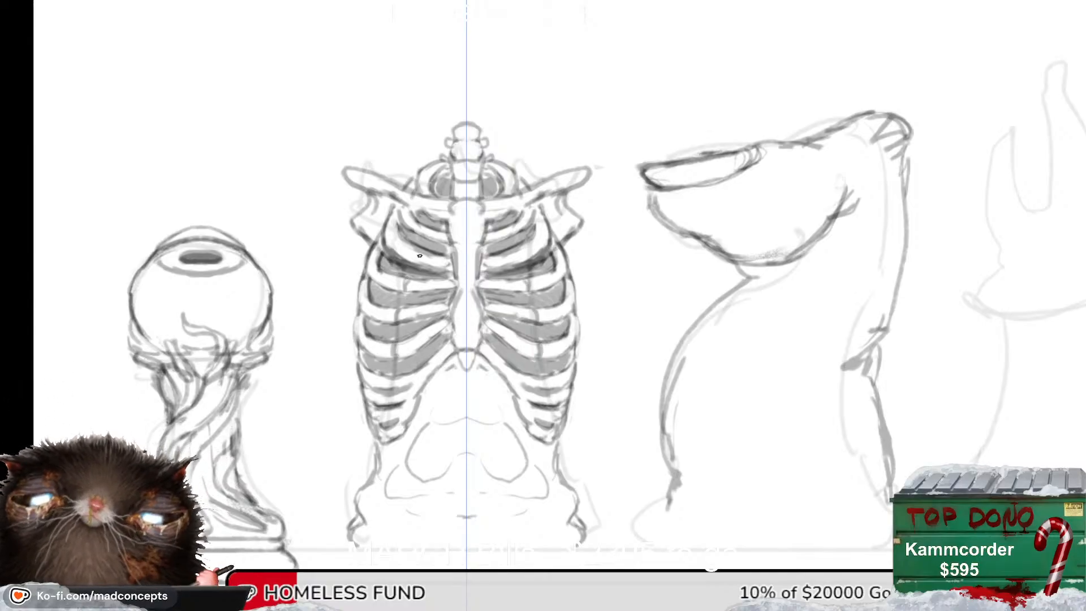
left_click_drag(420, 253, 411, 264)
left_click_drag(428, 227, 422, 236)
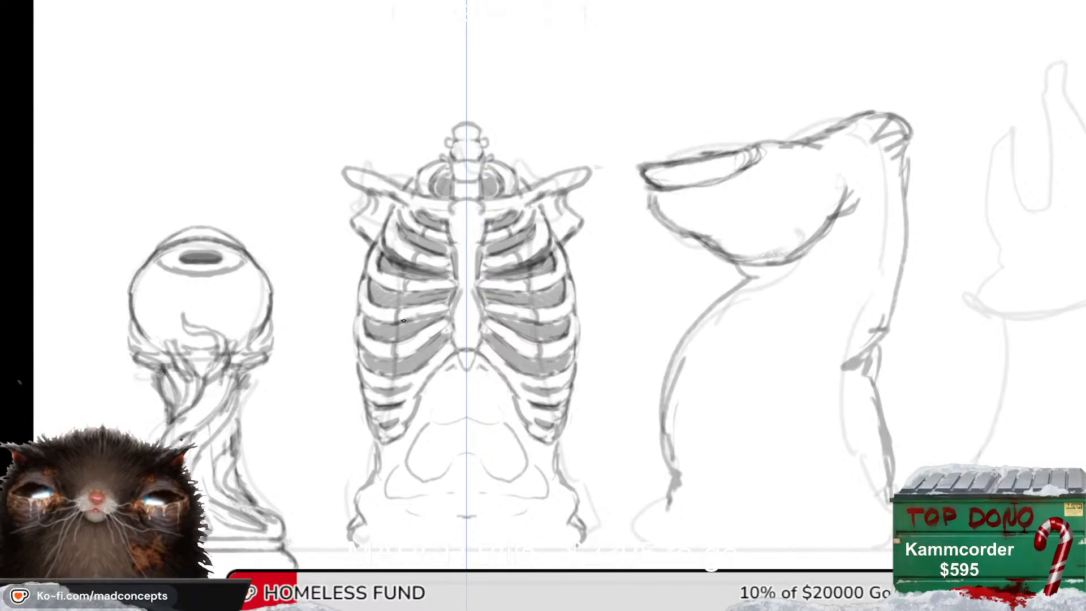
key("ctrl+z")
key("ctrl+z")
key("ctrl+z")
key("ctrl+z")
key("ctrl+z")
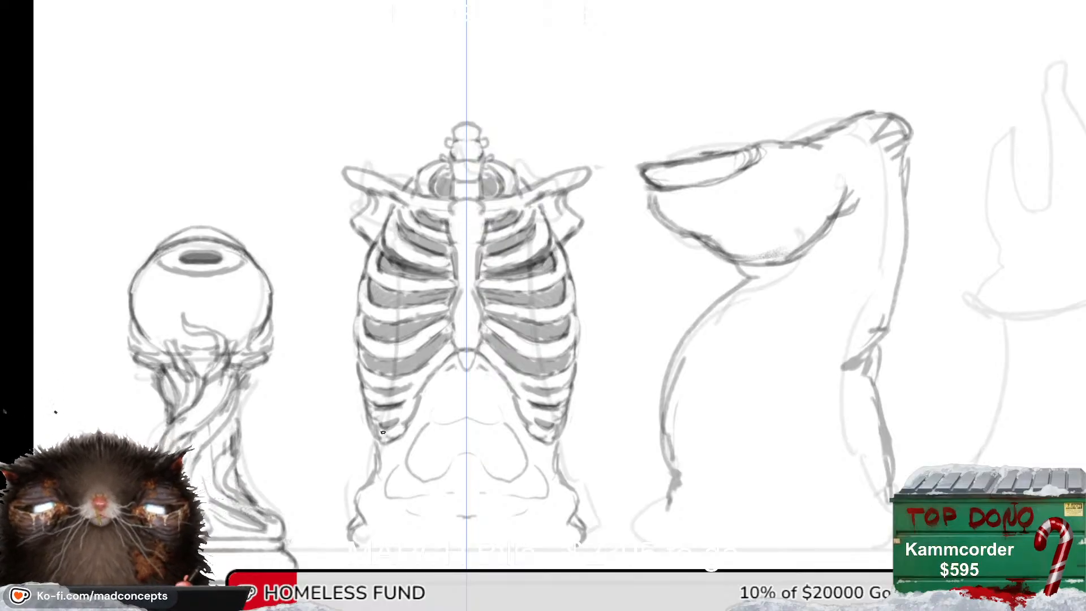
Draw faint, mirrored vertical curves through the gaps between the rook's ribs, from the lowest ribs up to the chest.
mouse_move(384, 426)
left_mouse_down()
mouse_move(399, 304)
mouse_move(435, 230)
left_mouse_up()
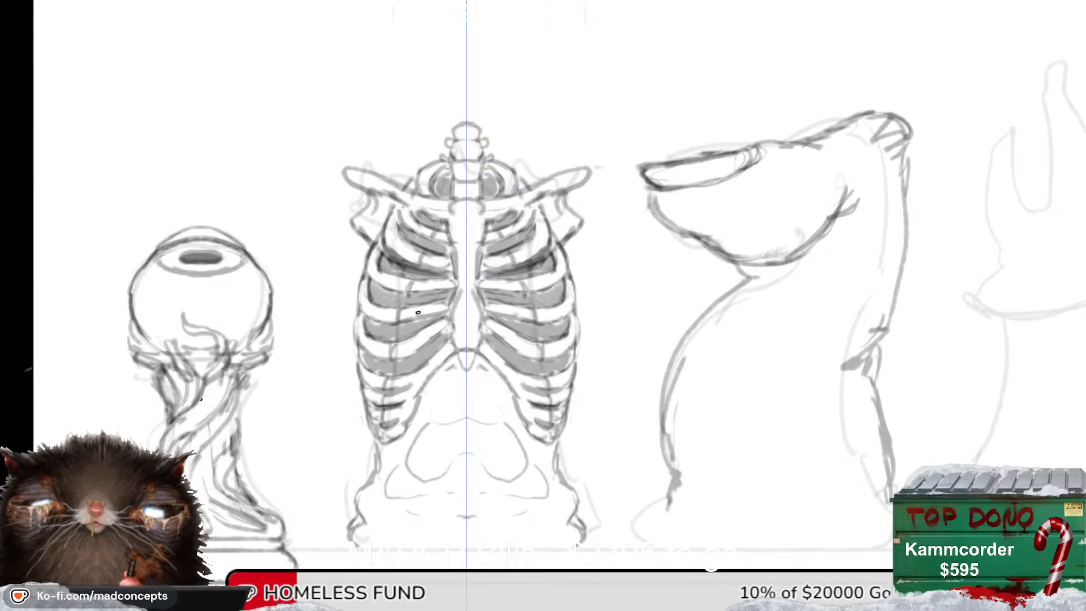
key("r")
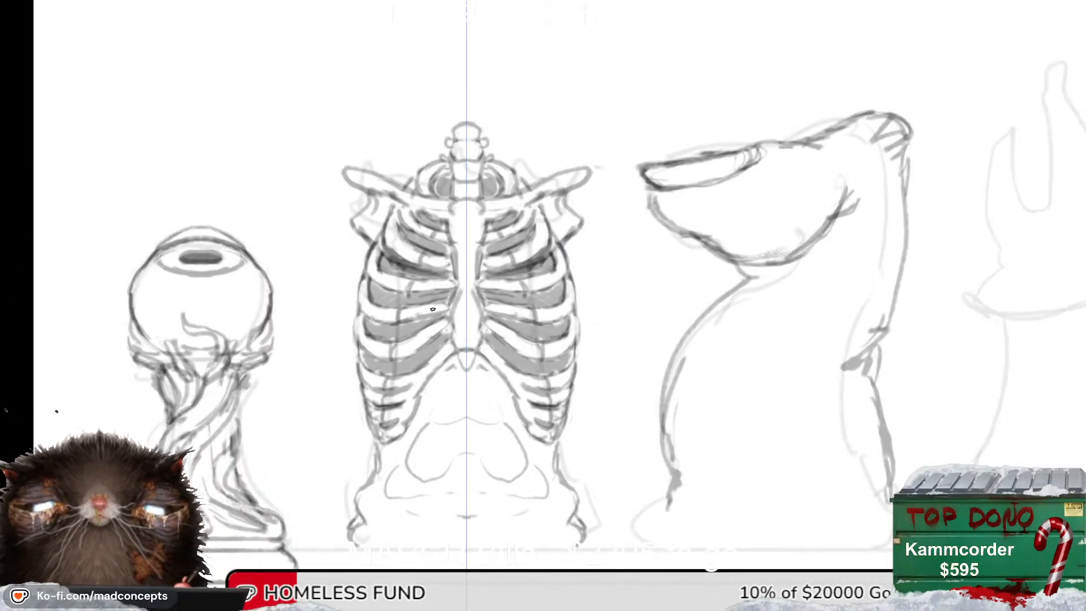
Examine the faint bishop, queen and king silhouettes alongside the developed pawn, rook and knight.
left_click_drag(474, 303, 473, 377)
left_click_drag(650, 345, 379, 377)
left_click_drag(333, 424, 380, 335)
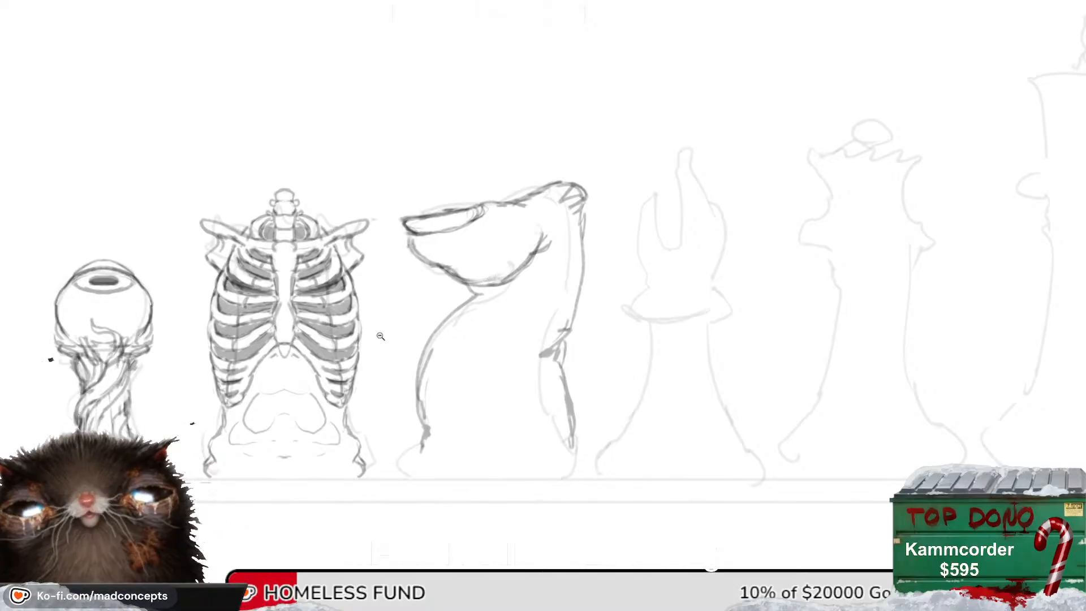
left_click_drag(603, 230, 535, 206)
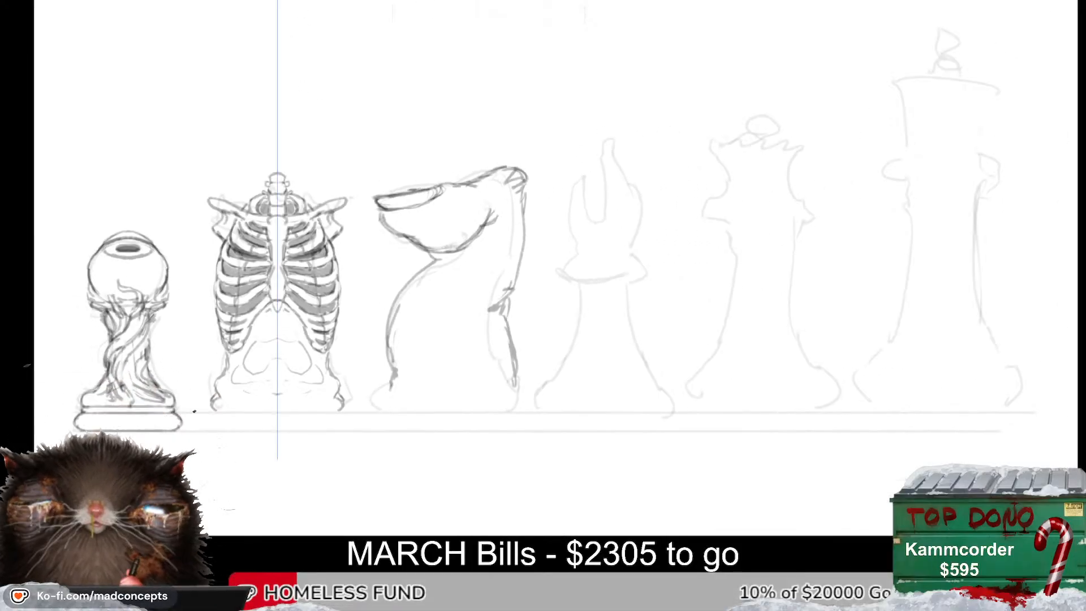
left_click_drag(710, 181, 639, 172)
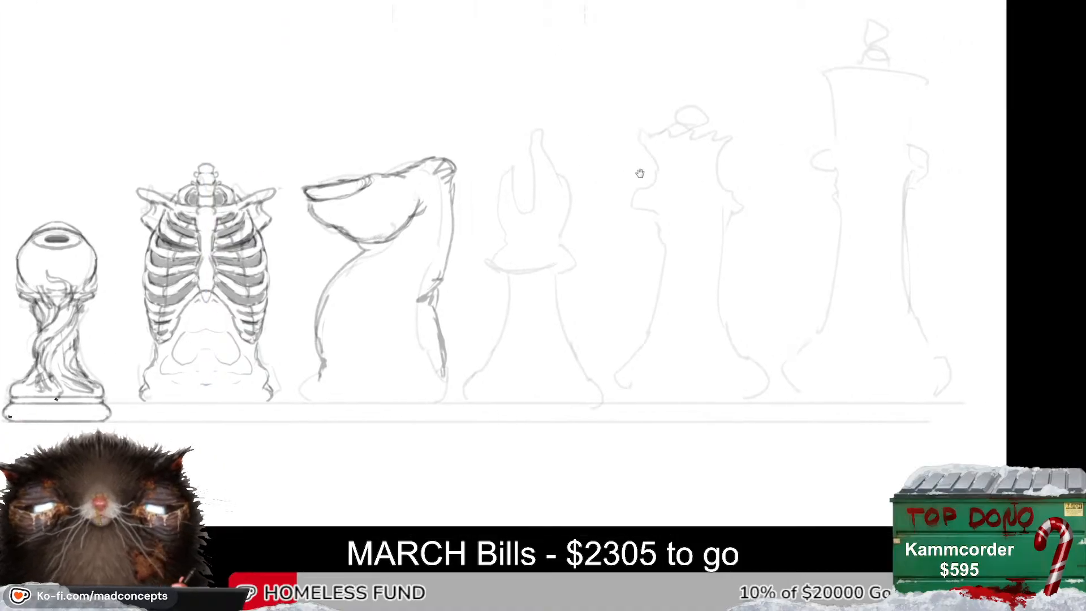
left_click_drag(705, 238, 652, 254)
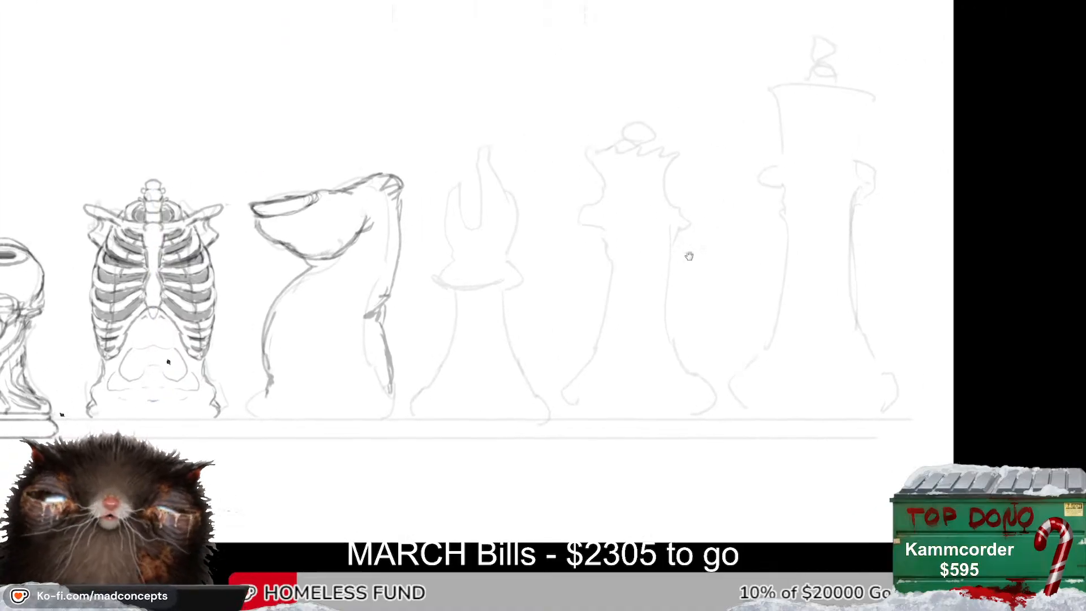
left_click_drag(786, 248, 693, 286)
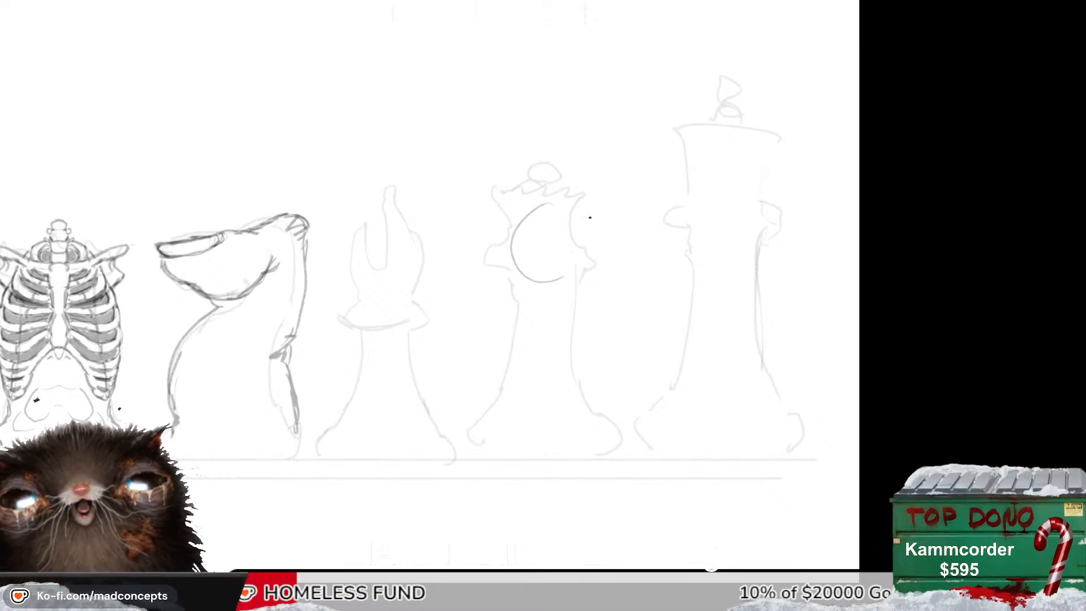
left_click_drag(530, 249, 546, 253)
key("ctrl+z")
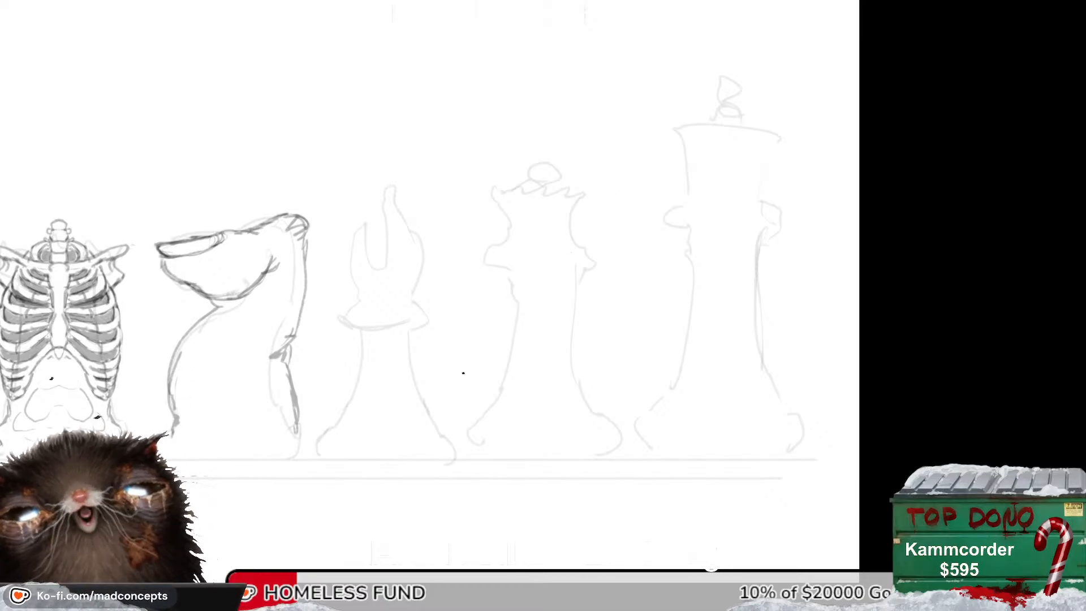
mouse_move(458, 405)
left_mouse_down()
mouse_move(504, 381)
mouse_move(444, 379)
left_mouse_up()
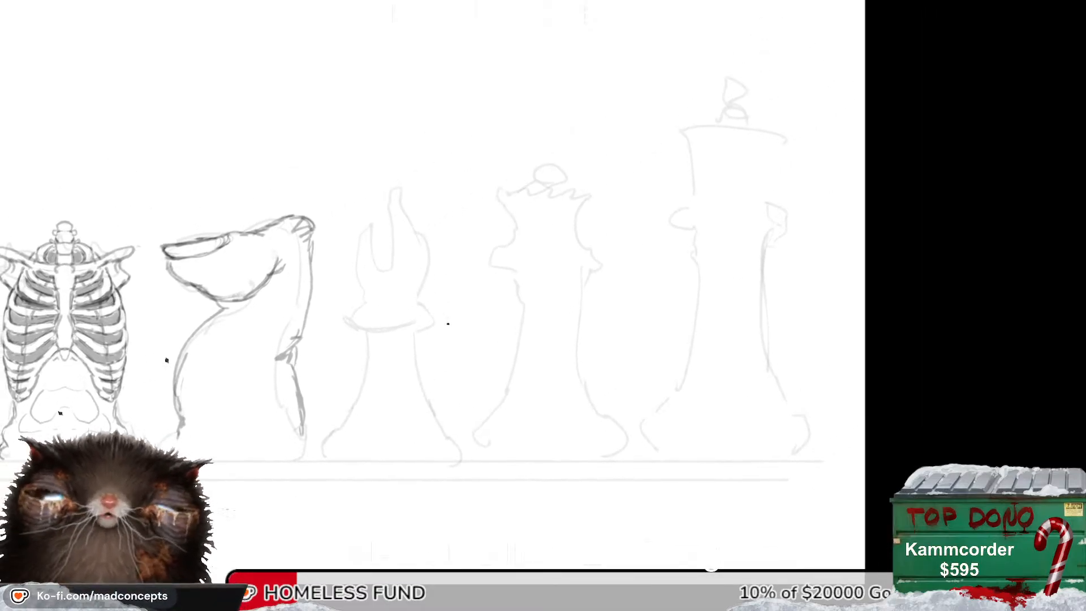
left_click_drag(422, 340, 487, 361)
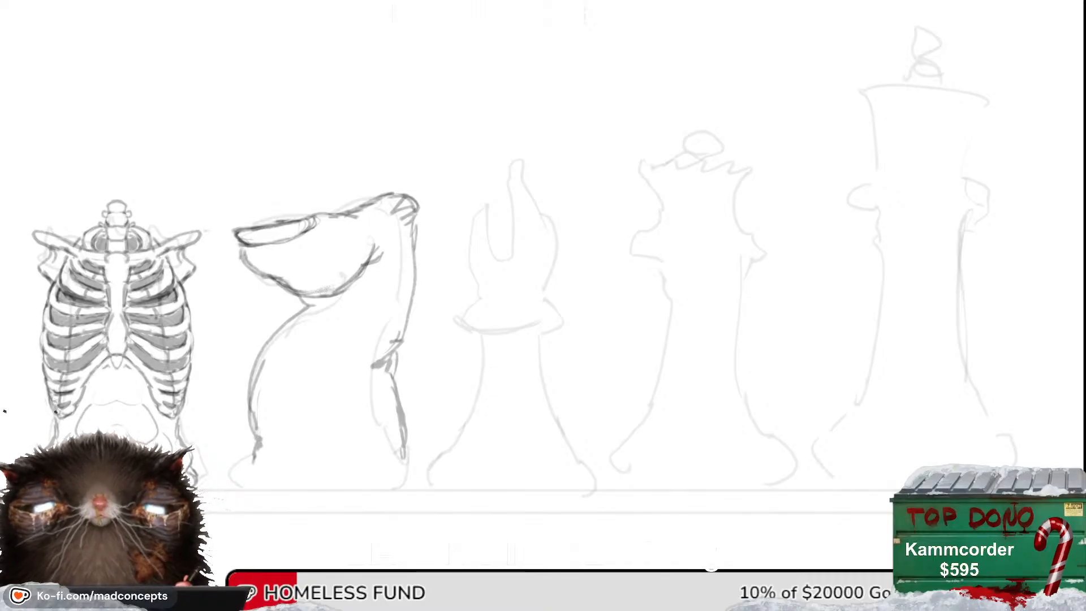
scroll(661, 179, "down", 2)
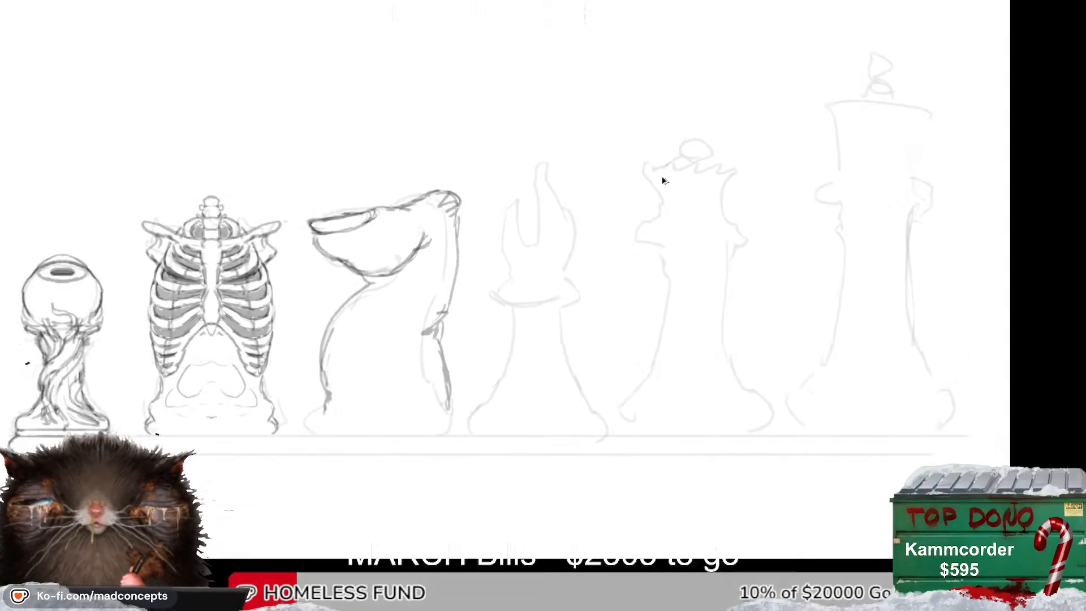
scroll(661, 179, "up", 3)
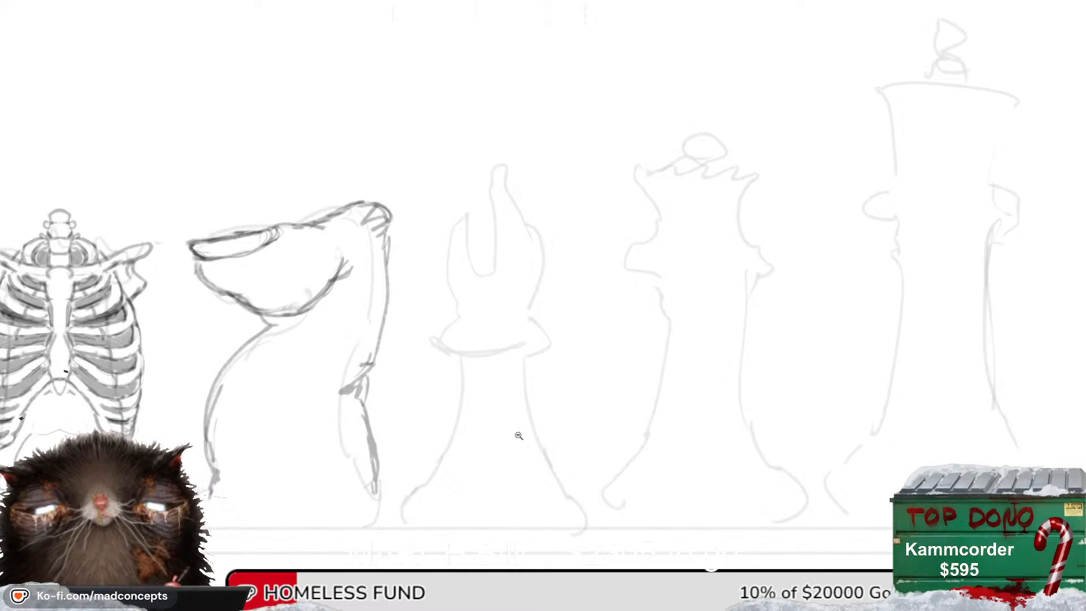
scroll(524, 390, "down", 3)
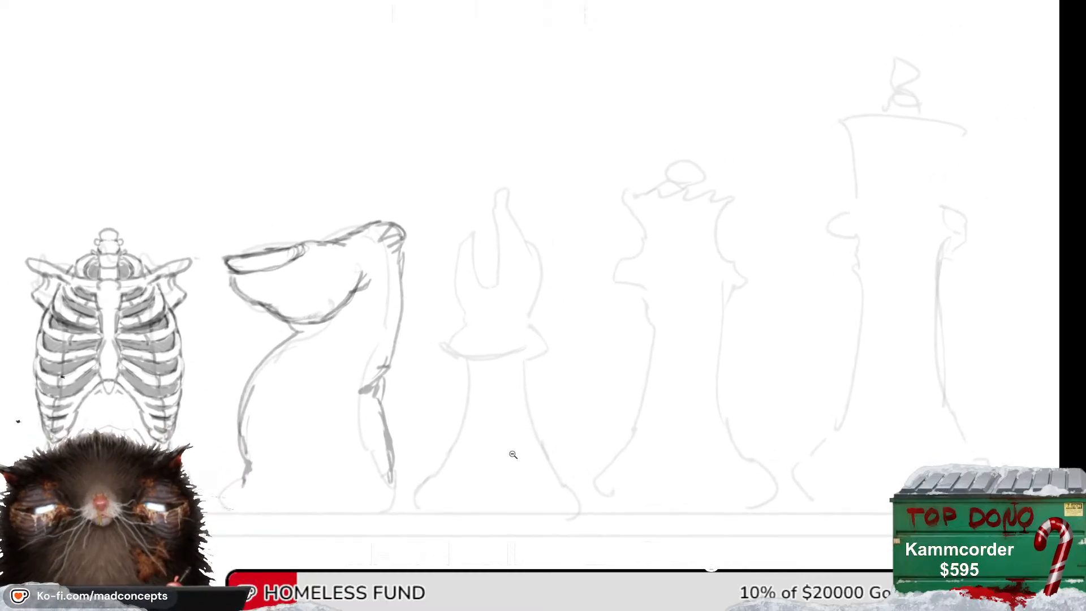
scroll(517, 405, "down", 1)
scroll(514, 408, "up", 1)
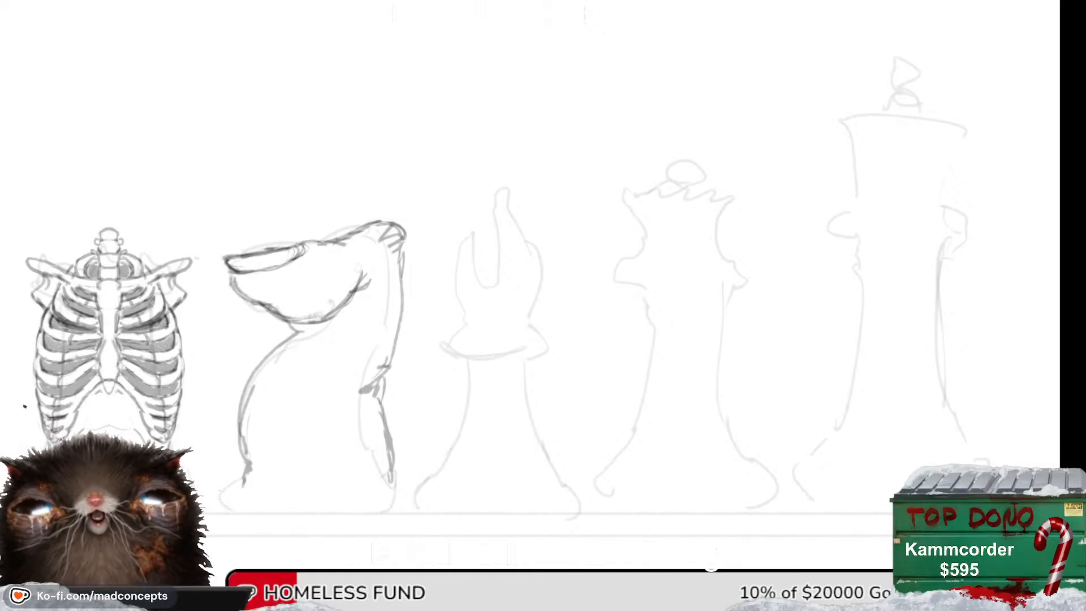
scroll(647, 209, "up", 1)
left_click_drag(568, 286, 645, 302)
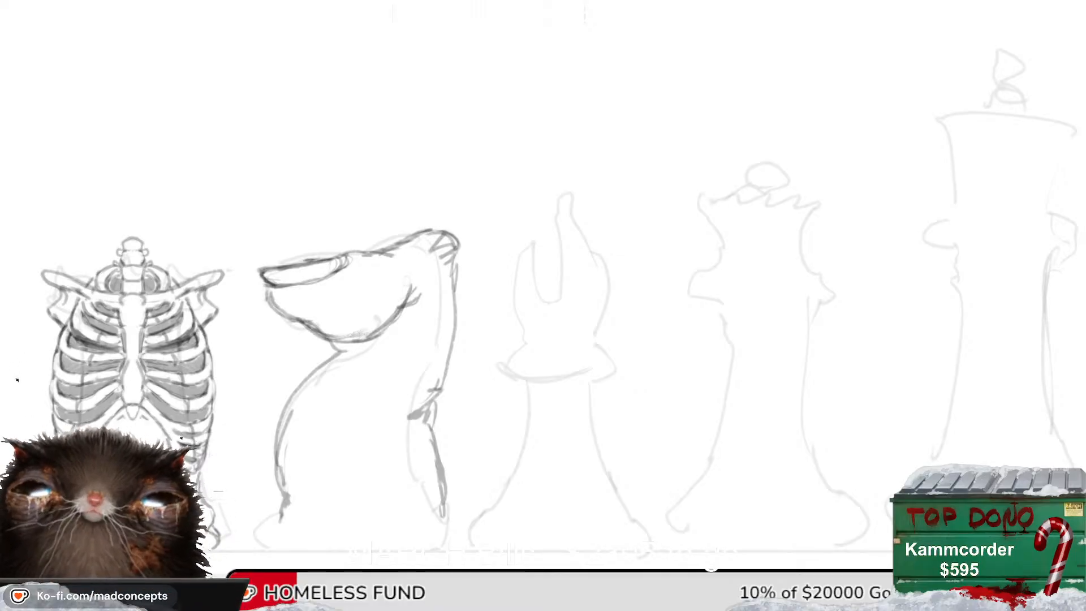
left_click_drag(475, 339, 666, 314)
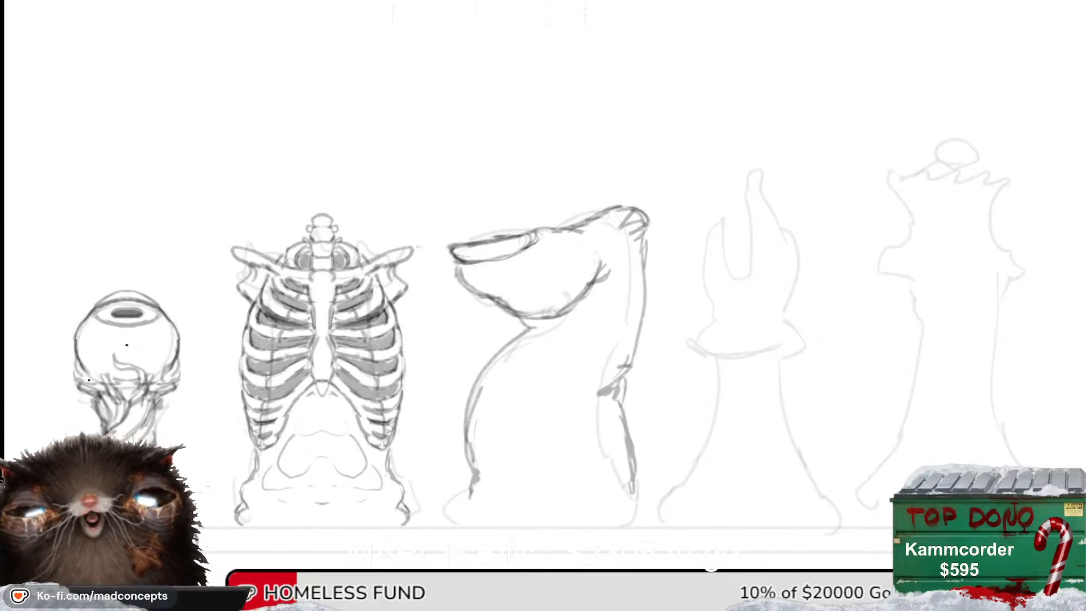
left_click_drag(510, 377, 522, 364)
scroll(527, 358, "down", 1)
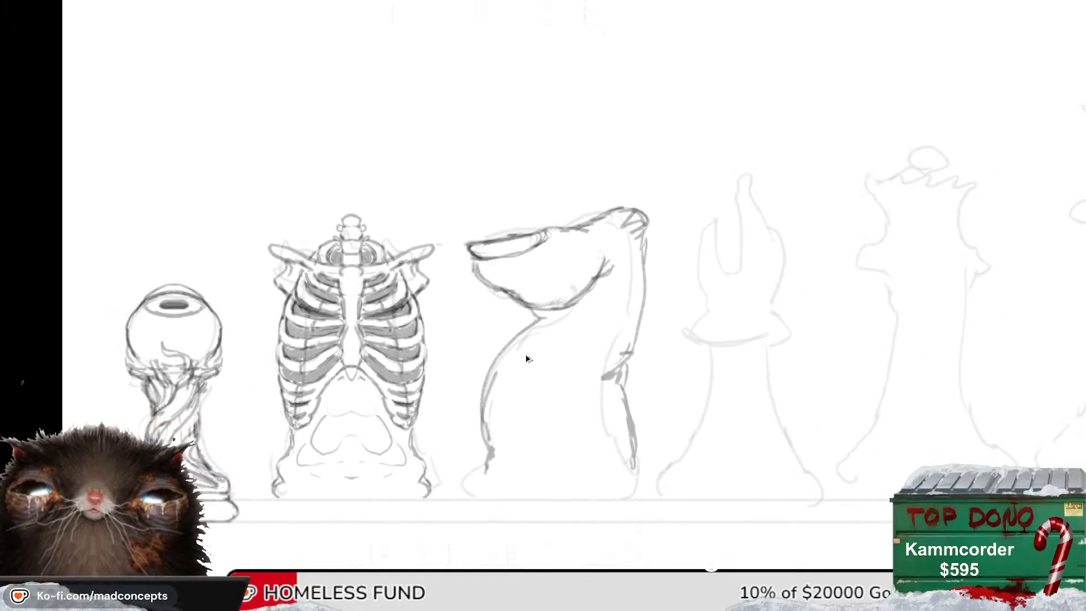
scroll(527, 359, "up", 1)
scroll(524, 350, "down", 1)
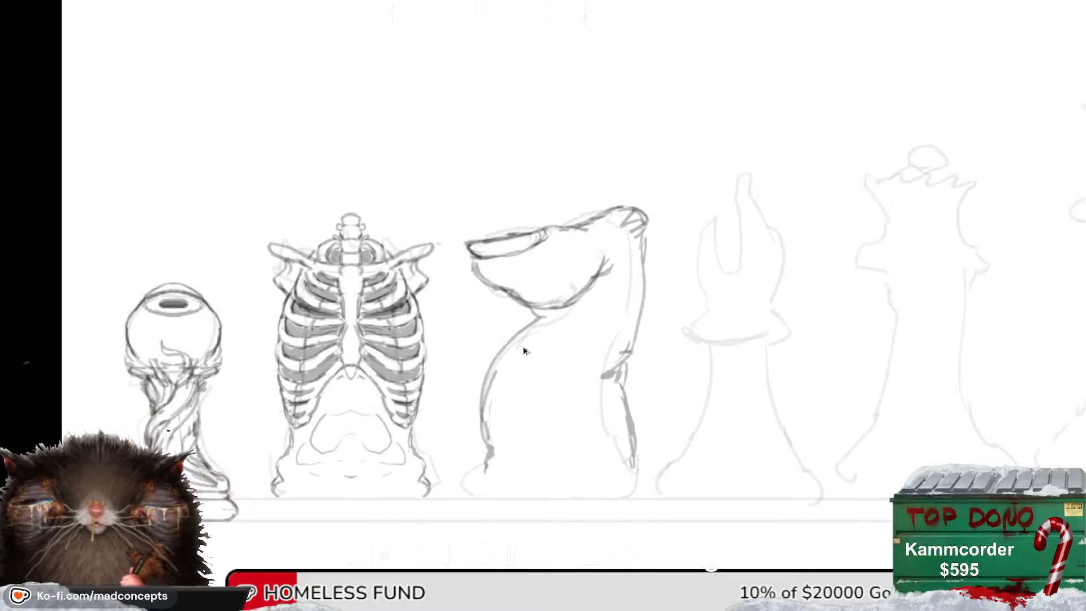
scroll(522, 352, "up", 1)
Sketch a wide, sagging outline around the collar beneath the bishop's head.
mouse_move(611, 420)
left_mouse_down()
mouse_move(577, 436)
mouse_move(429, 449)
left_mouse_up()
left_click_drag(524, 433, 533, 407)
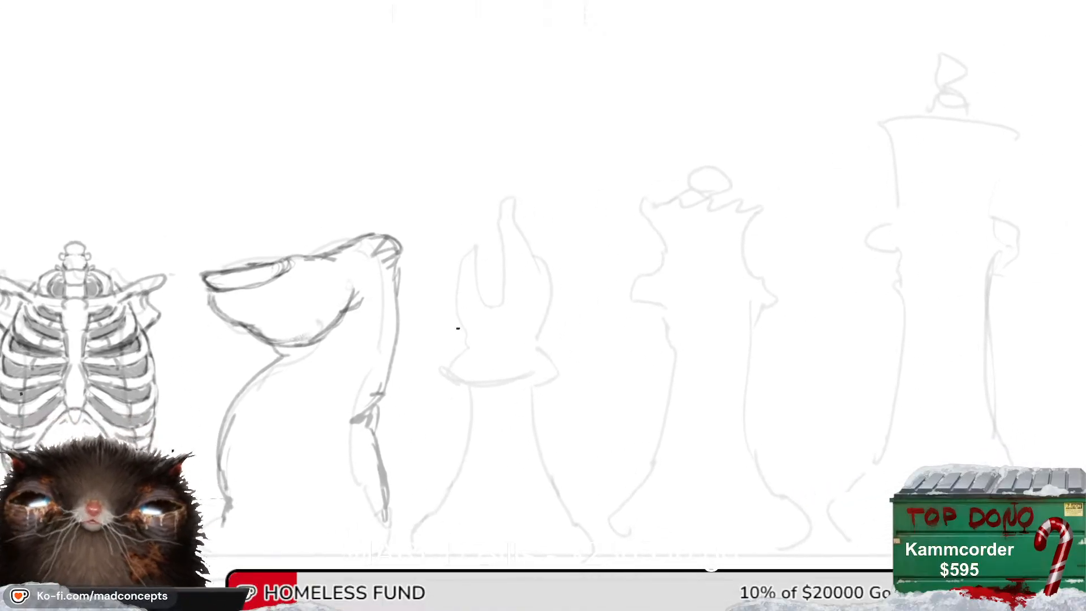
mouse_move(455, 333)
left_mouse_down()
mouse_move(441, 365)
mouse_move(561, 375)
mouse_move(540, 342)
left_mouse_up()
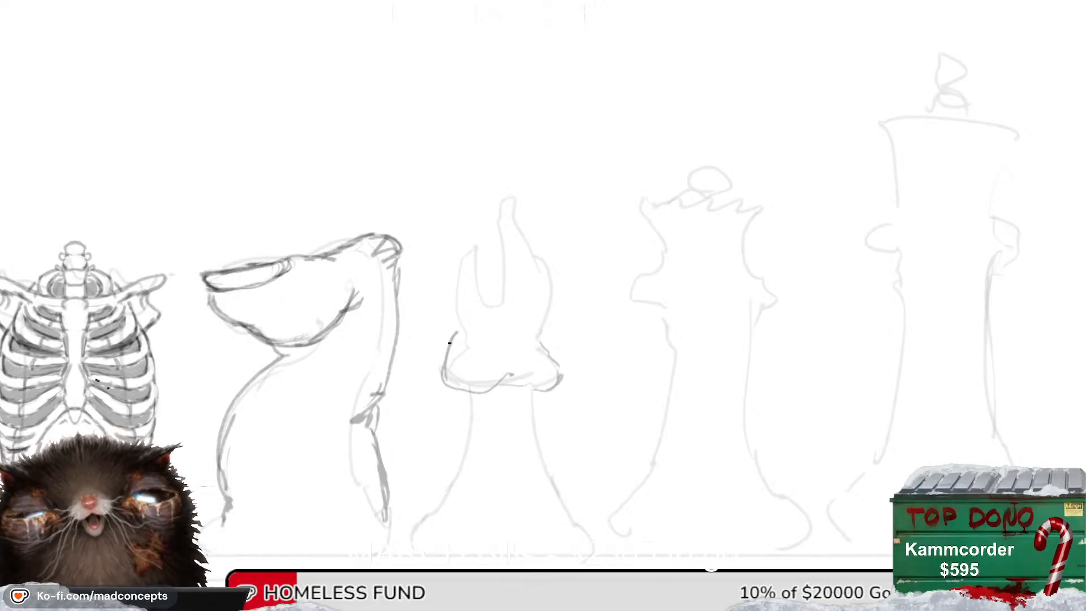
Sketch the bishop's head as three upright fingers of uneven height rising from the wide collar, and check it mirrored.
mouse_move(450, 342)
left_mouse_down()
mouse_move(460, 257)
mouse_move(506, 303)
left_mouse_up()
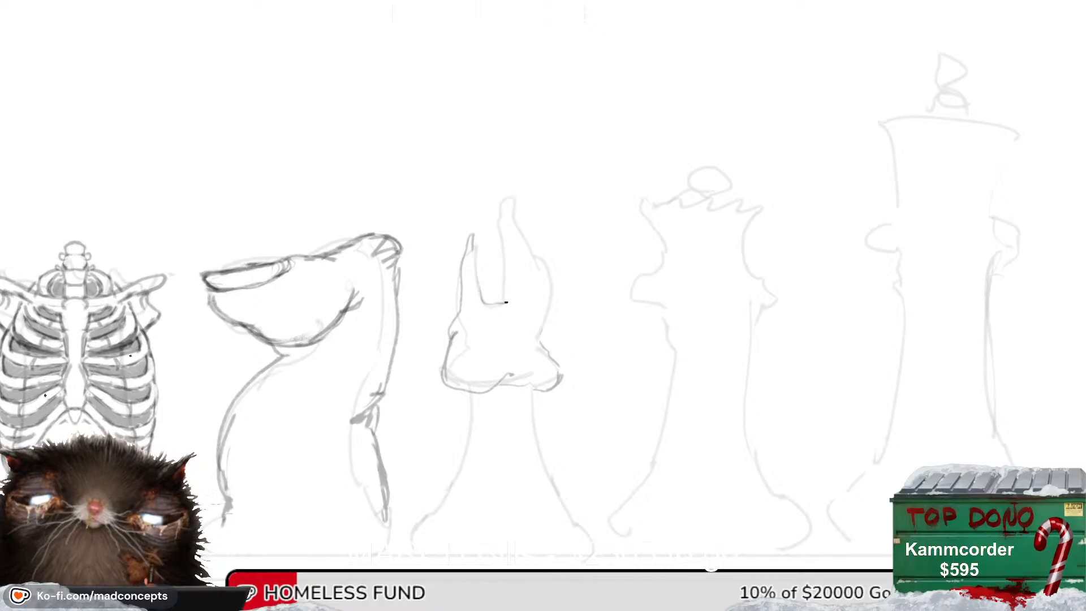
key("ctrl+z")
mouse_move(461, 263)
left_mouse_down()
mouse_move(500, 302)
mouse_move(511, 197)
mouse_move(541, 288)
left_mouse_up()
left_click_drag(527, 245, 521, 324)
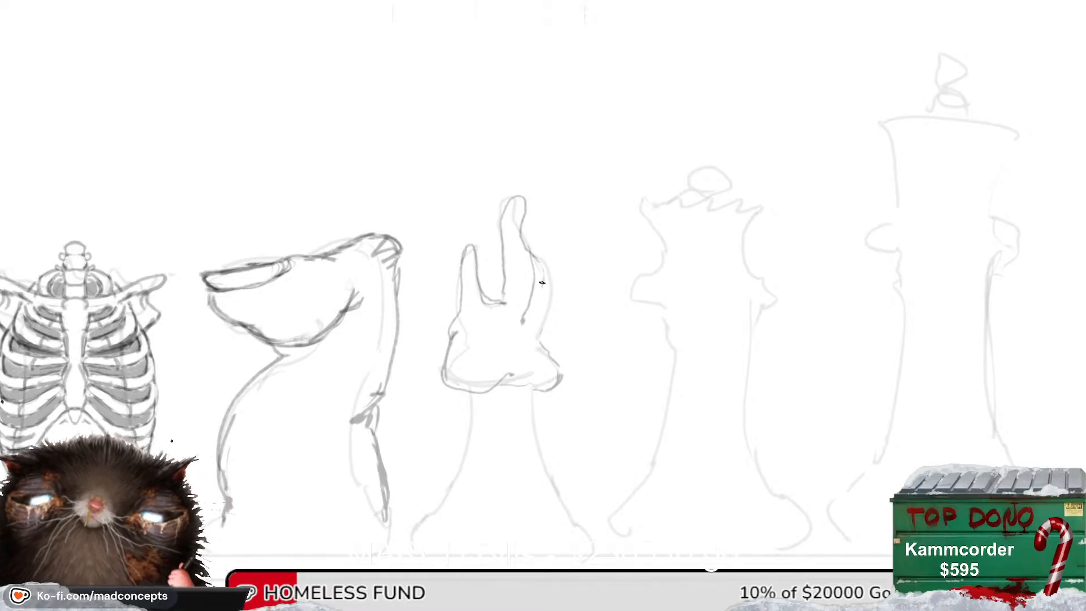
mouse_move(528, 249)
left_mouse_down()
mouse_move(542, 258)
mouse_move(539, 346)
left_mouse_up()
key("ctrl+shift+h")
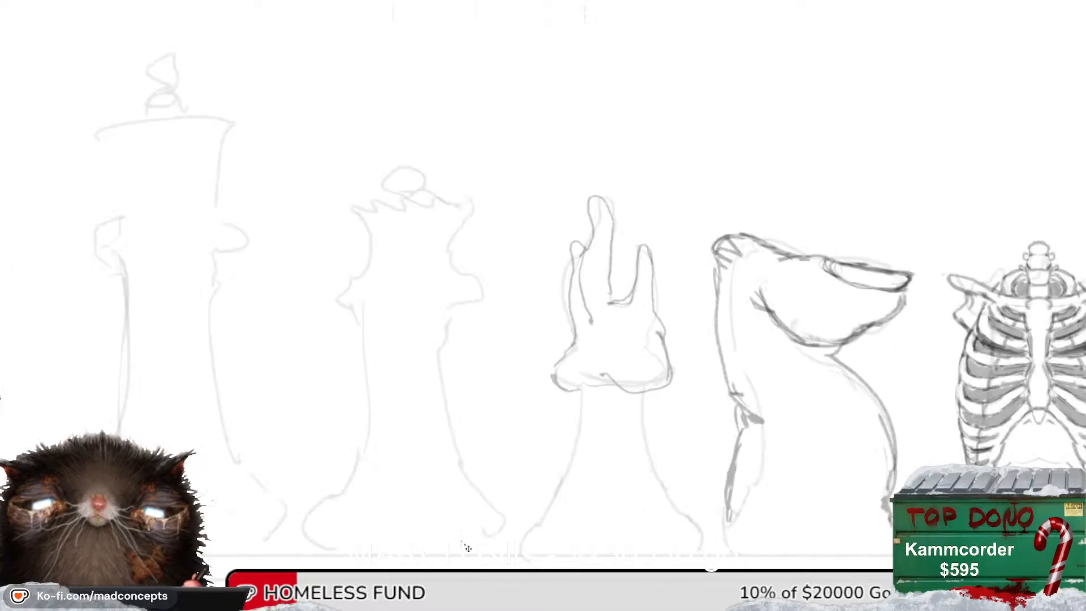
key("ctrl+shift+h")
Sketch the bishop's flaring stem with a small rounded bulge under the collar, an inner curve and darker contours on both sides.
mouse_move(473, 446)
left_mouse_down()
mouse_move(513, 335)
mouse_move(454, 383)
mouse_move(466, 374)
left_mouse_up()
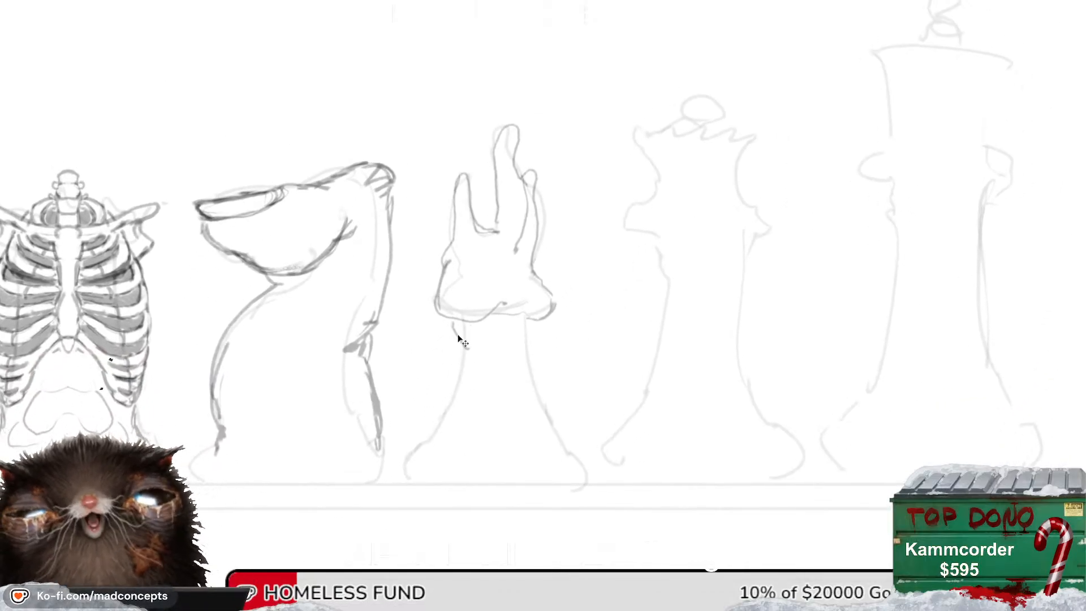
mouse_move(443, 319)
left_mouse_down()
mouse_move(438, 336)
mouse_move(464, 341)
mouse_move(489, 380)
mouse_move(478, 425)
left_mouse_up()
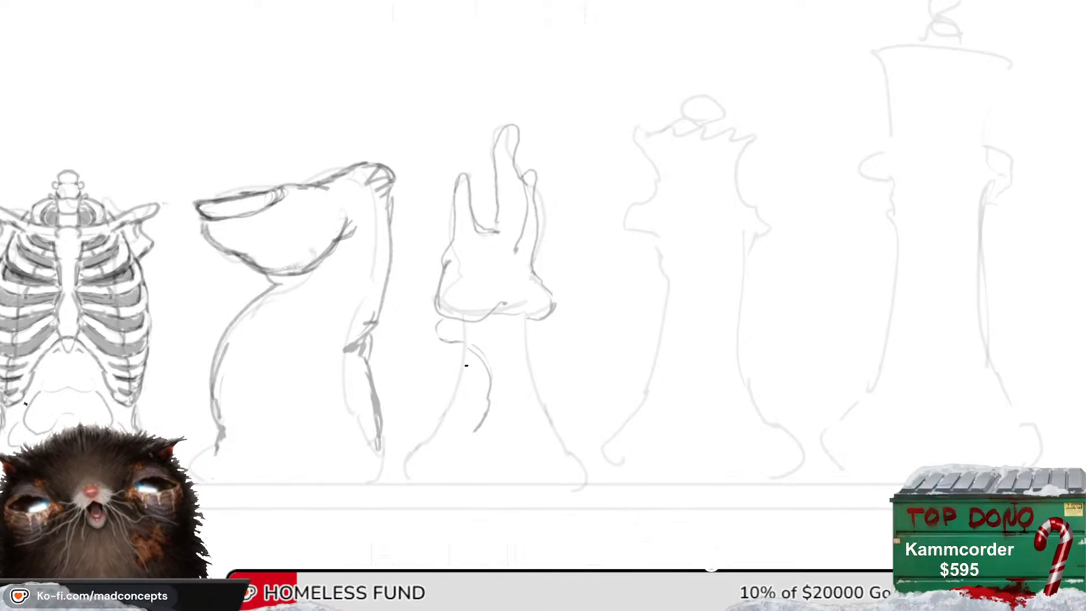
left_click_drag(460, 347, 425, 446)
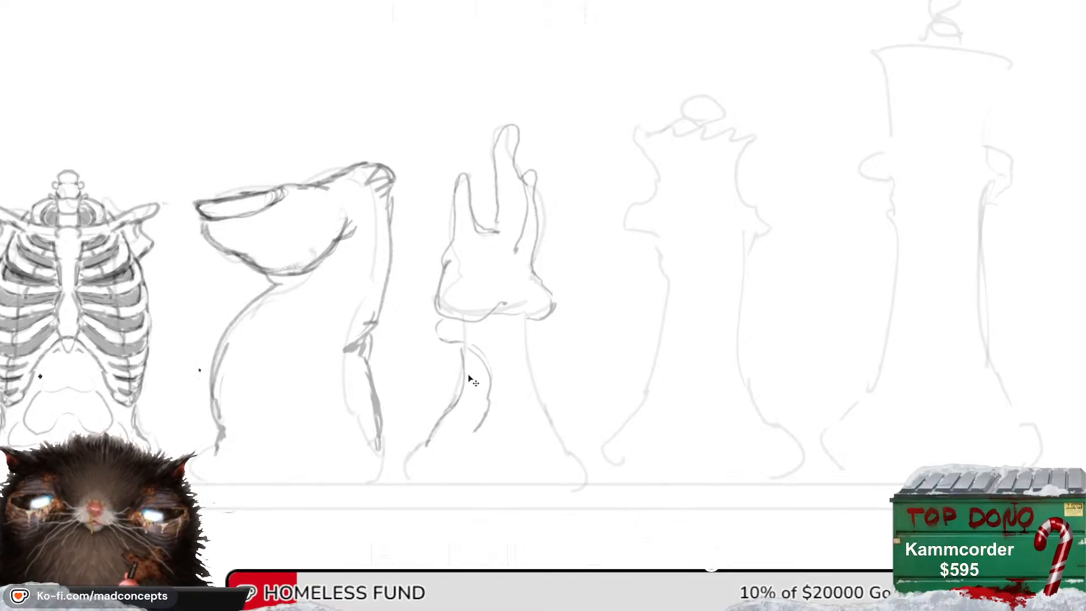
key("m")
left_click_drag(535, 373, 448, 371)
left_click_drag(472, 320, 459, 358)
key("ctrl+z")
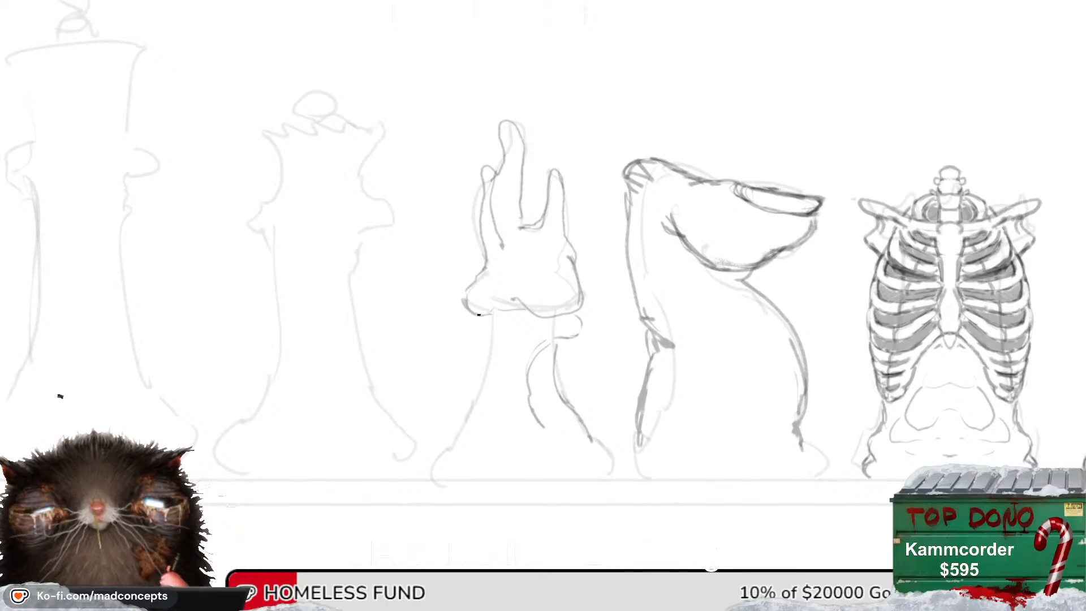
mouse_move(474, 317)
left_mouse_down()
mouse_move(471, 377)
mouse_move(447, 450)
left_mouse_up()
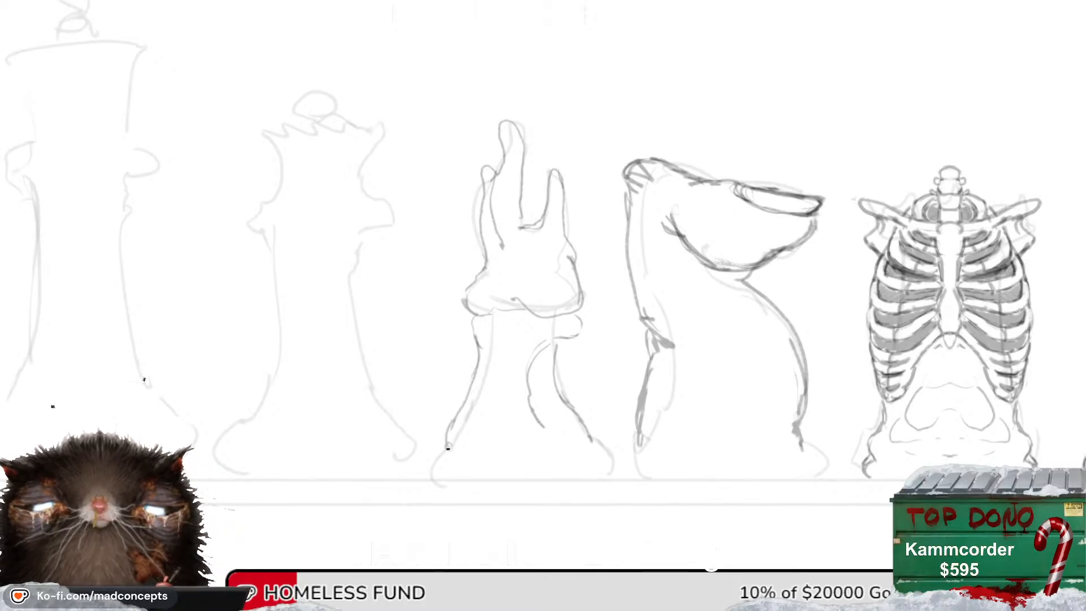
Check the silhouettes of the chess-piece sketches by comparing the mirrored and unmirrored canvas.
key("m")
key("m")
key("m")
key("m")
left_click_drag(567, 351, 470, 379)
left_click_drag(475, 381, 496, 324)
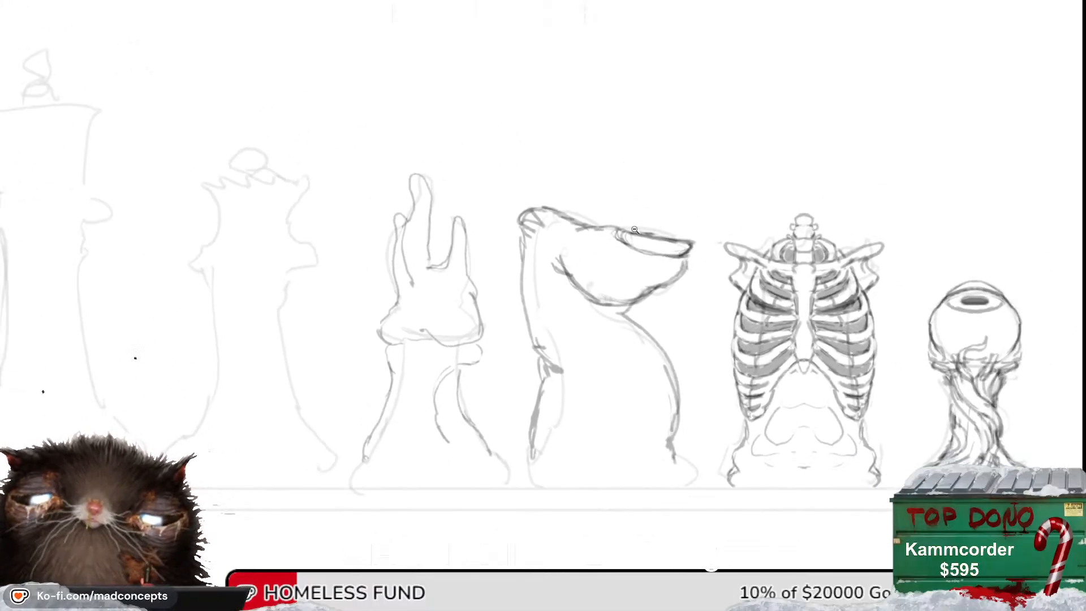
mouse_move(568, 360)
left_mouse_down()
mouse_move(571, 341)
mouse_move(445, 362)
left_mouse_up()
key("m")
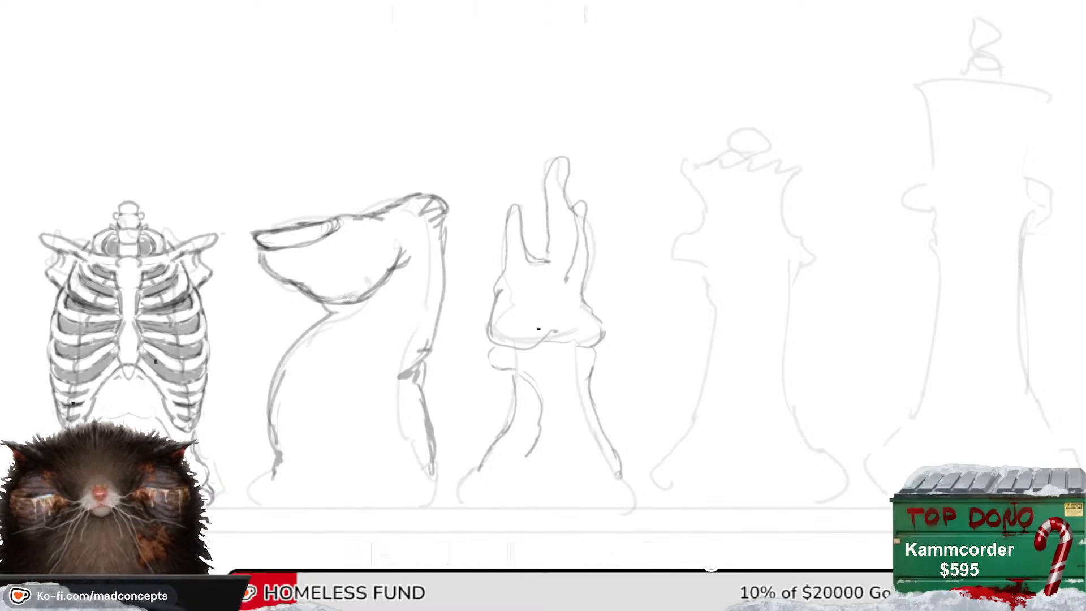
left_click_drag(493, 357, 481, 380)
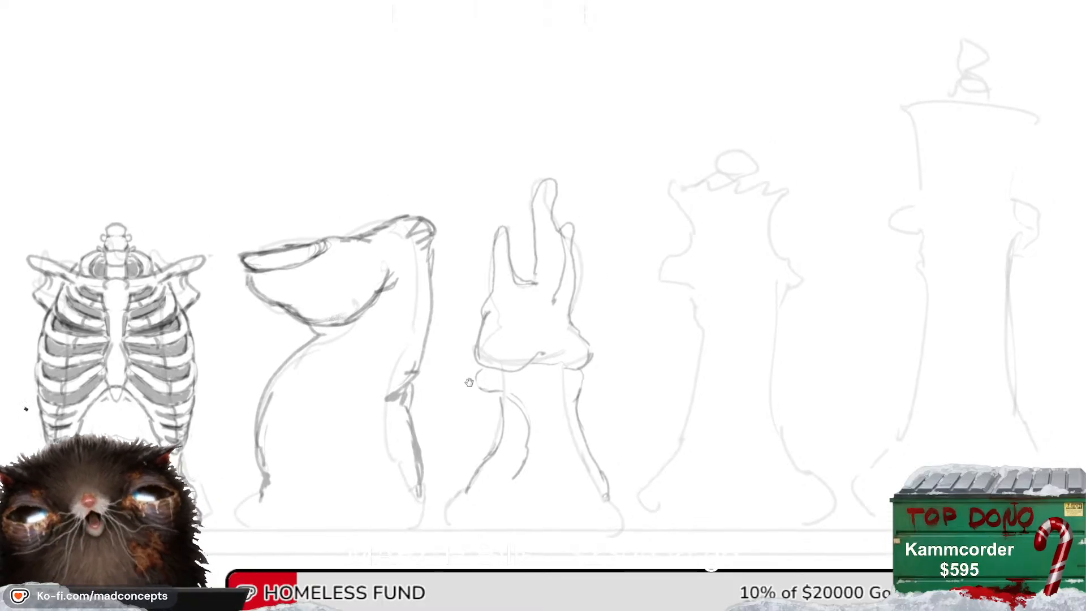
key("m")
mouse_move(581, 344)
left_mouse_down()
mouse_move(591, 355)
mouse_move(422, 386)
left_mouse_up()
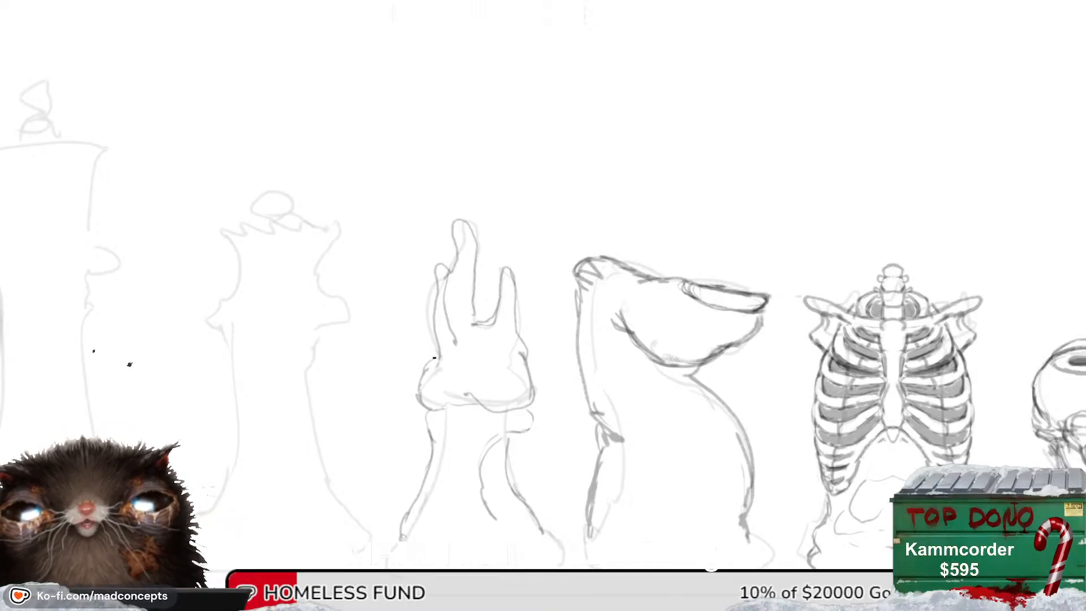
left_click_drag(454, 370, 469, 360)
scroll(447, 282, "down", 4)
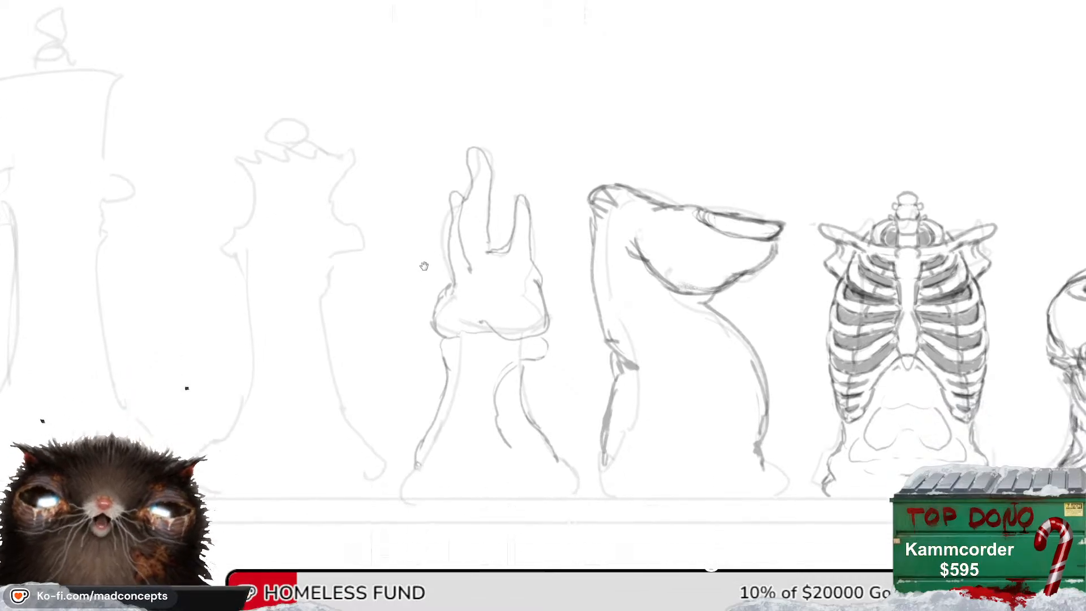
key("m")
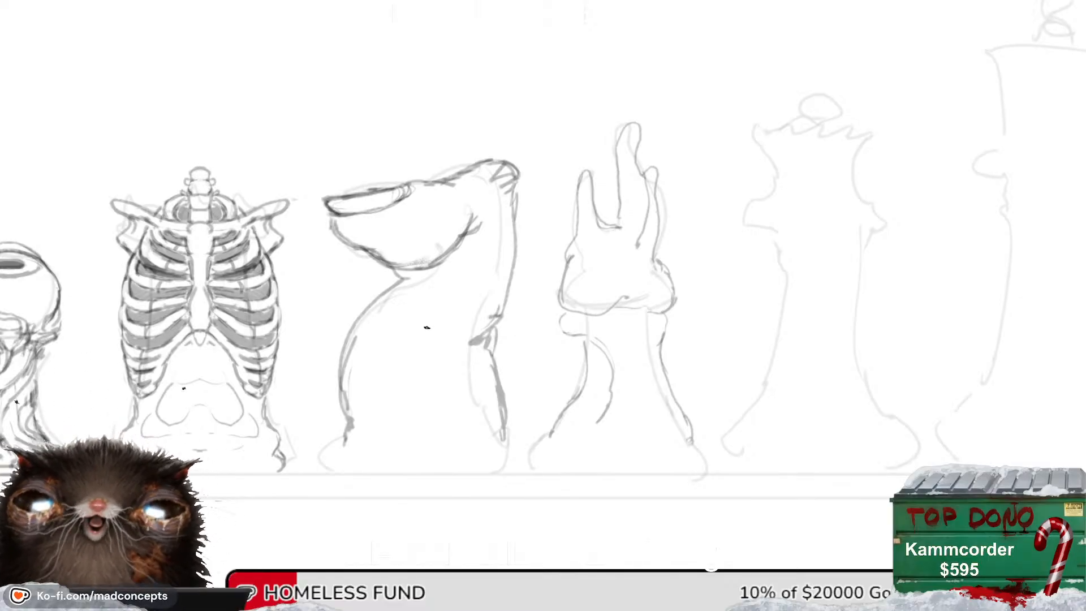
left_click_drag(545, 323, 490, 373)
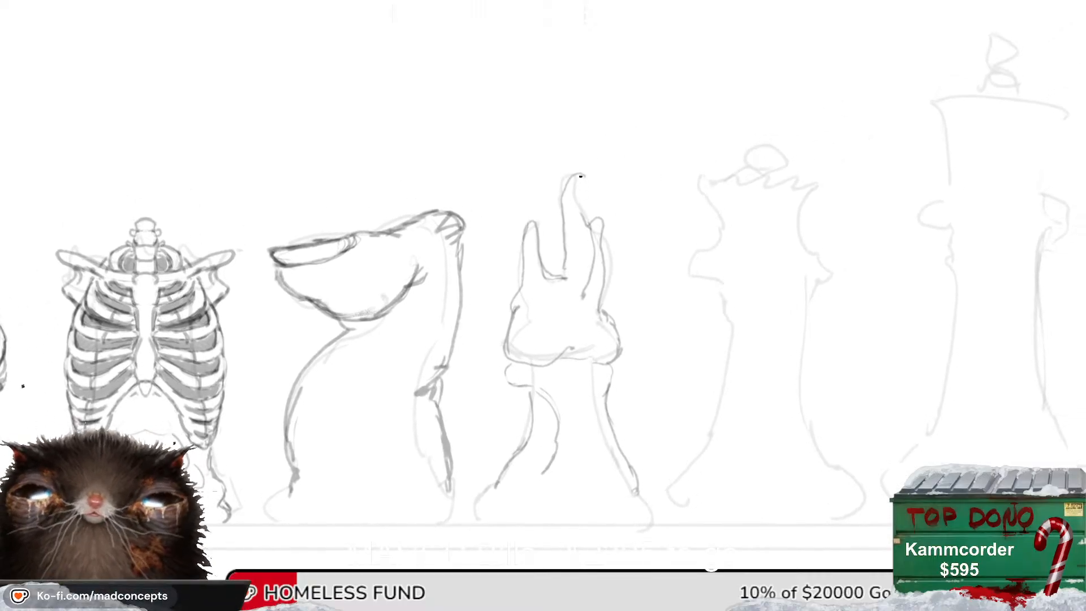
Examine the proportions of the three-fingered hand piece against the bent-finger knight and the faint queen outline.
left_click(540, 232, "alt")
left_click_drag(442, 409, 440, 374)
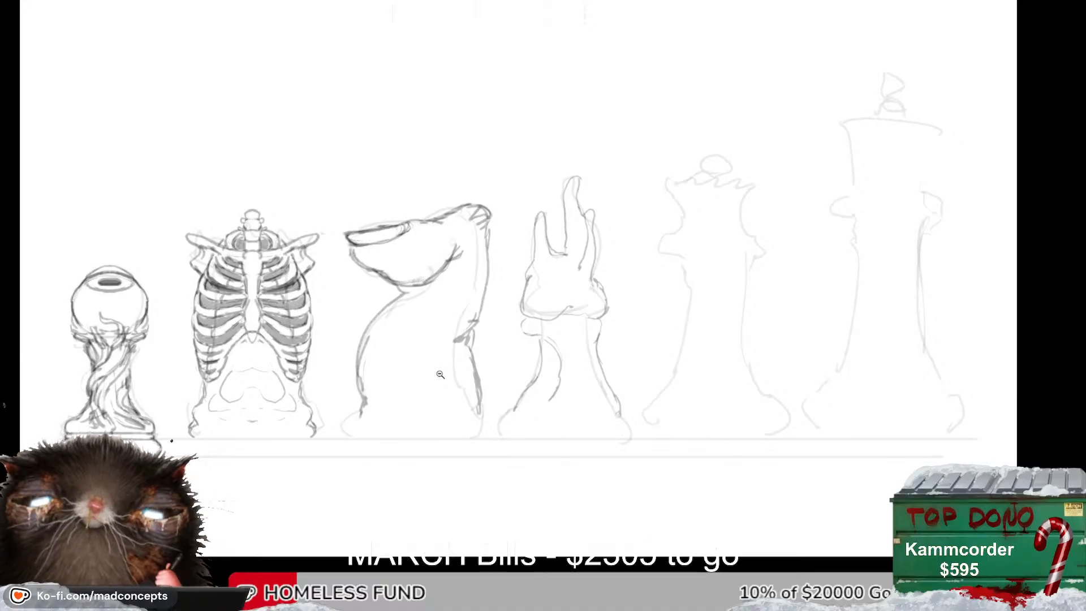
left_click_drag(520, 379, 486, 384)
left_click_drag(519, 349, 486, 411)
key("h")
key("h")
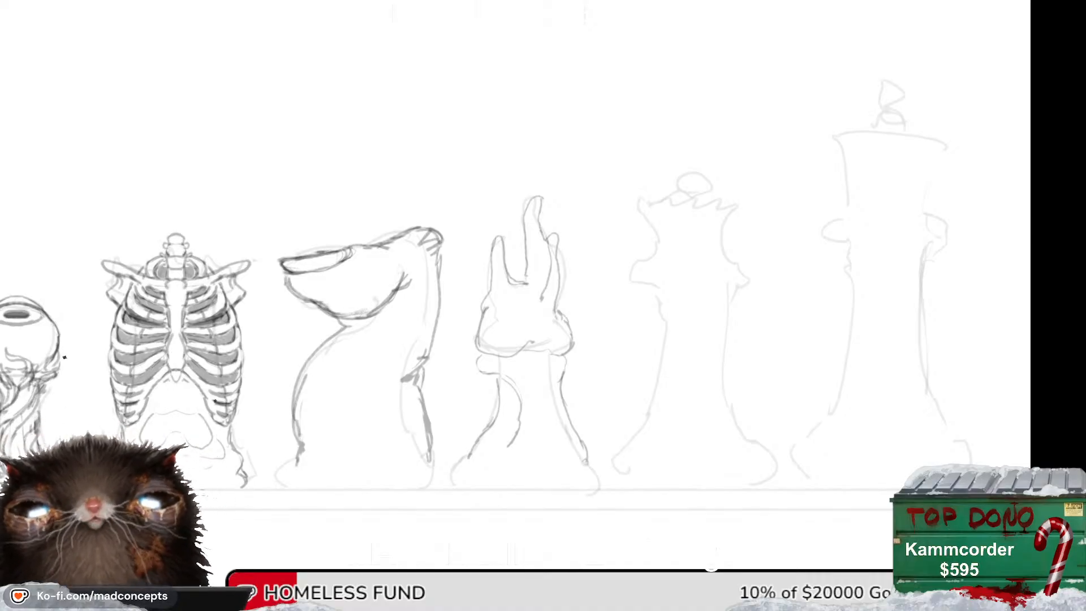
scroll(517, 192, "down", 2)
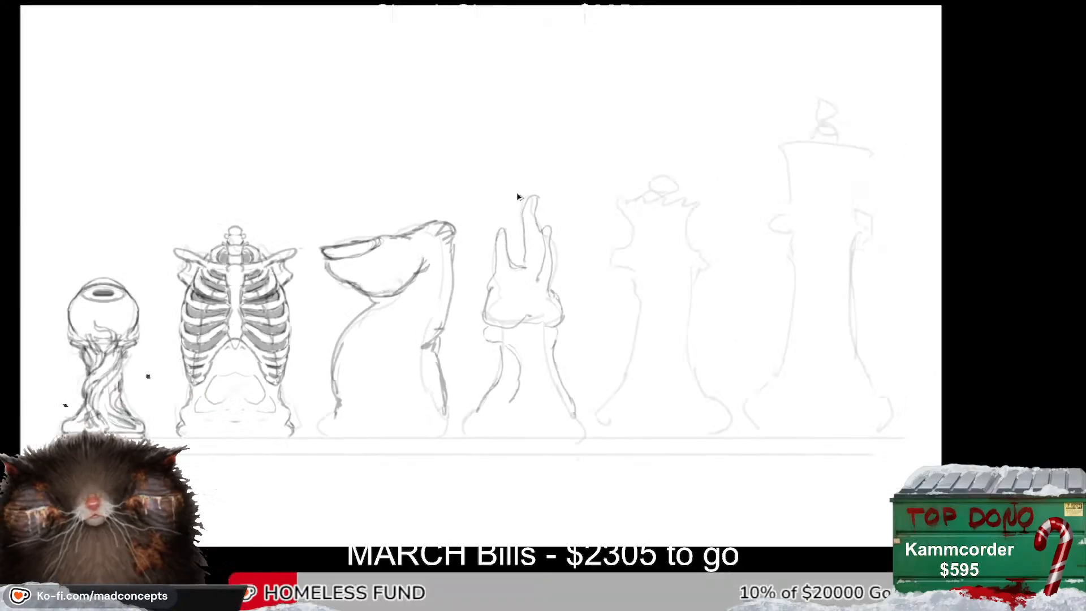
scroll(516, 192, "up", 1)
left_click_drag(517, 192, 576, 195)
scroll(601, 312, "up", 1)
key("ctrl+shift+h")
key("ctrl+shift+h")
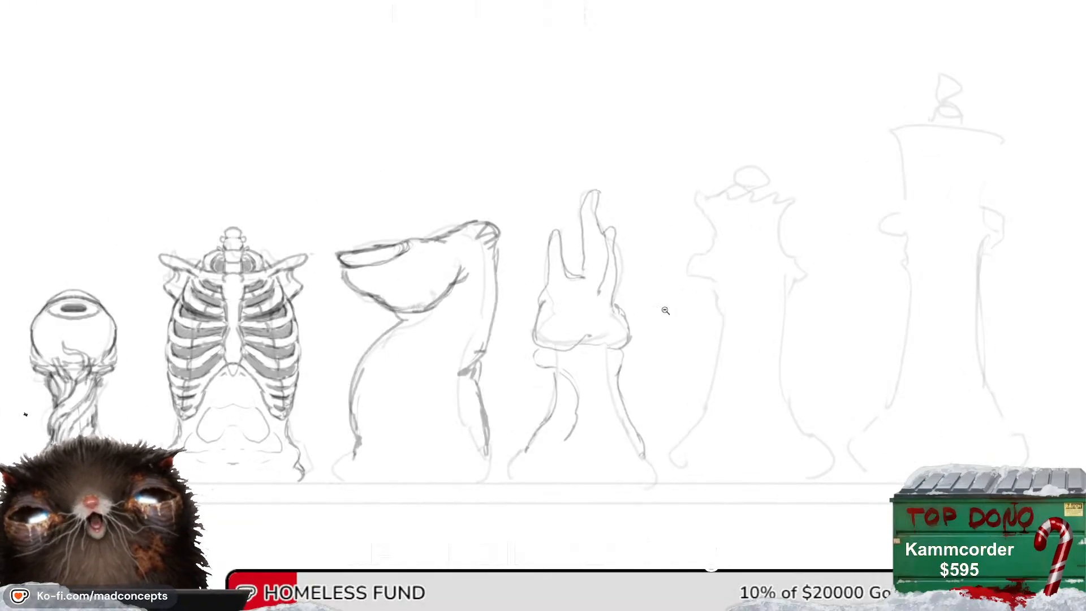
scroll(578, 305, "up", 1)
left_click_drag(571, 332, 460, 338)
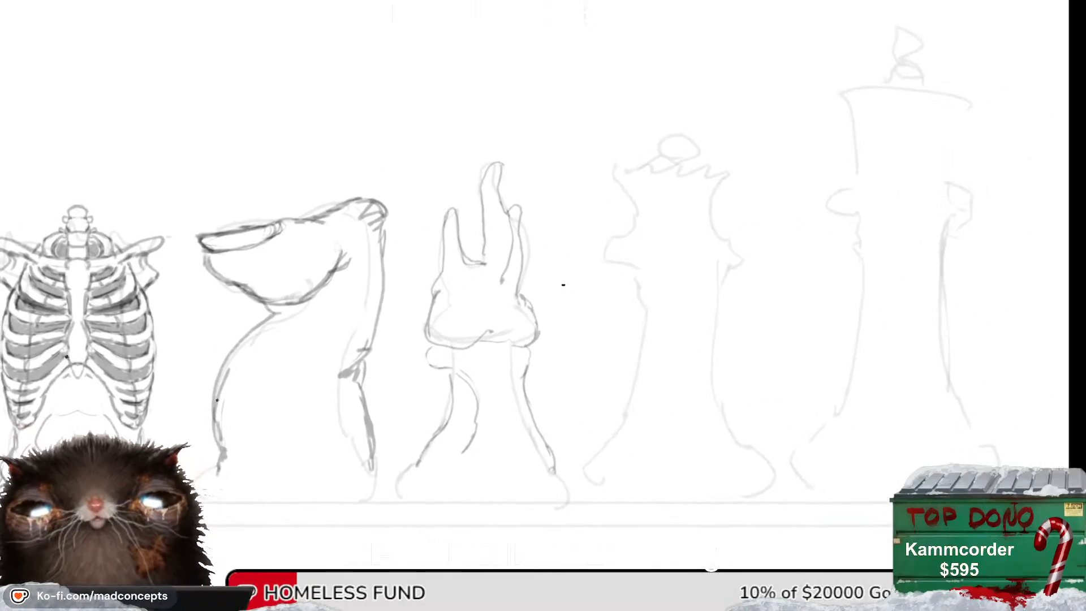
key("ctrl+shift+h")
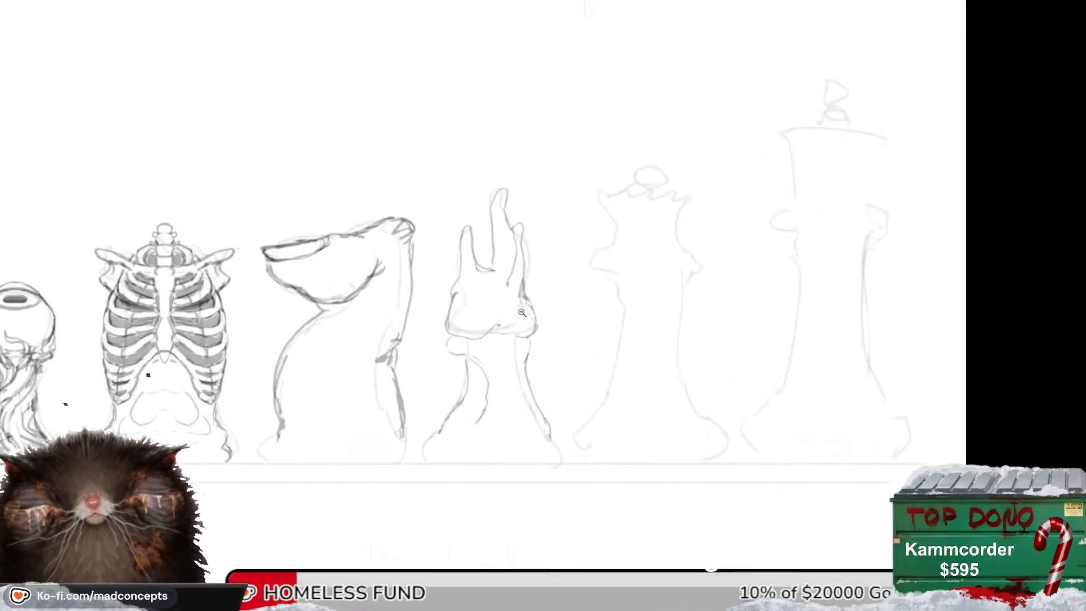
key("ctrl+shift+h")
left_click_drag(393, 314, 488, 287)
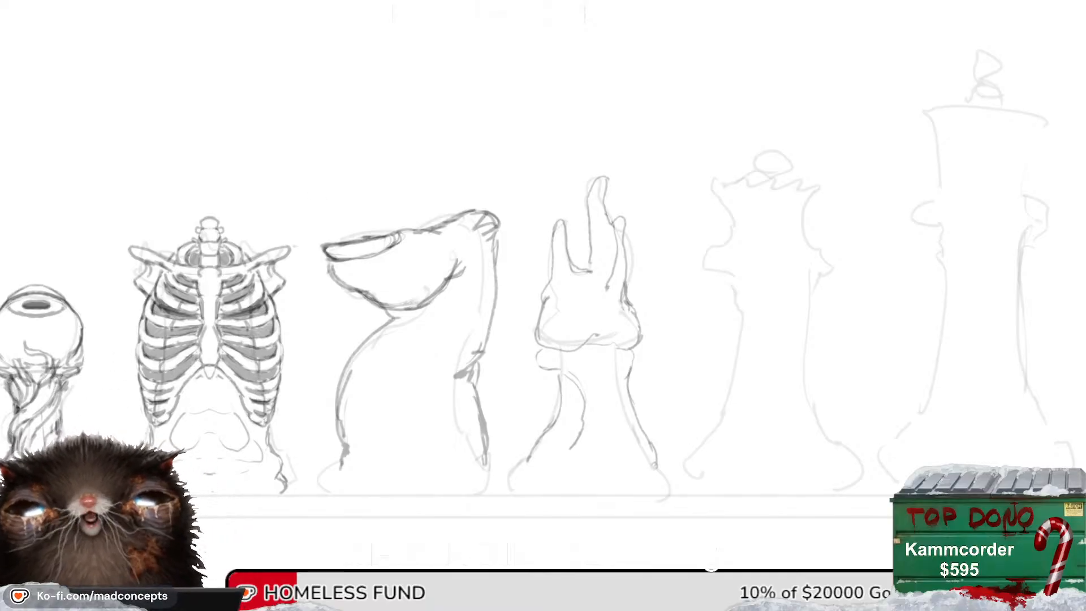
Inspect the eyeball pawn, ribcage rook and bent-finger knight sketches at the short end of the lineup.
left_click_drag(492, 352, 811, 358)
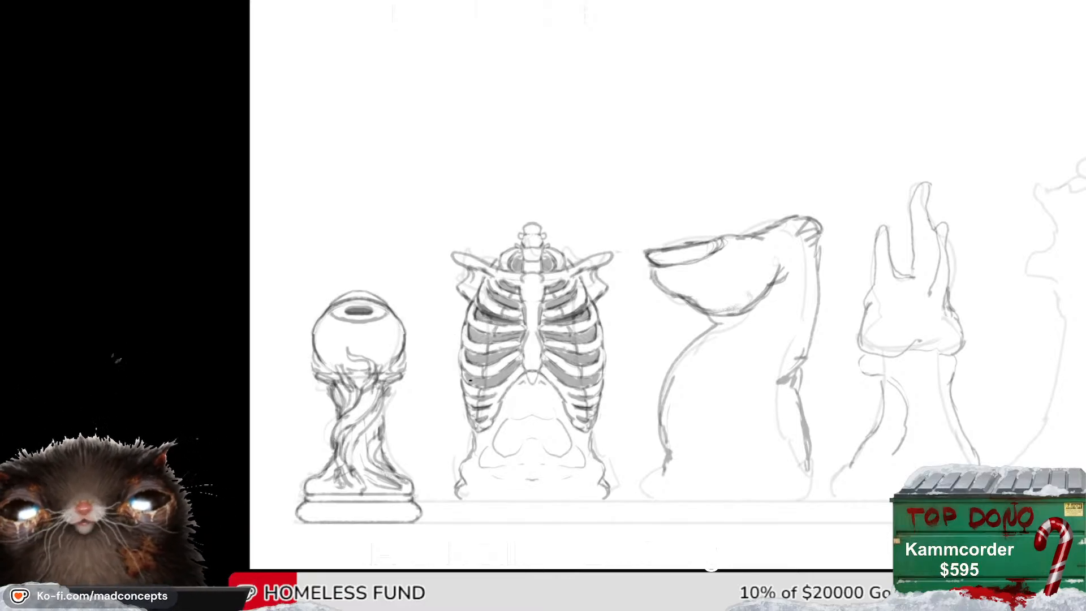
left_click_drag(480, 349, 446, 408)
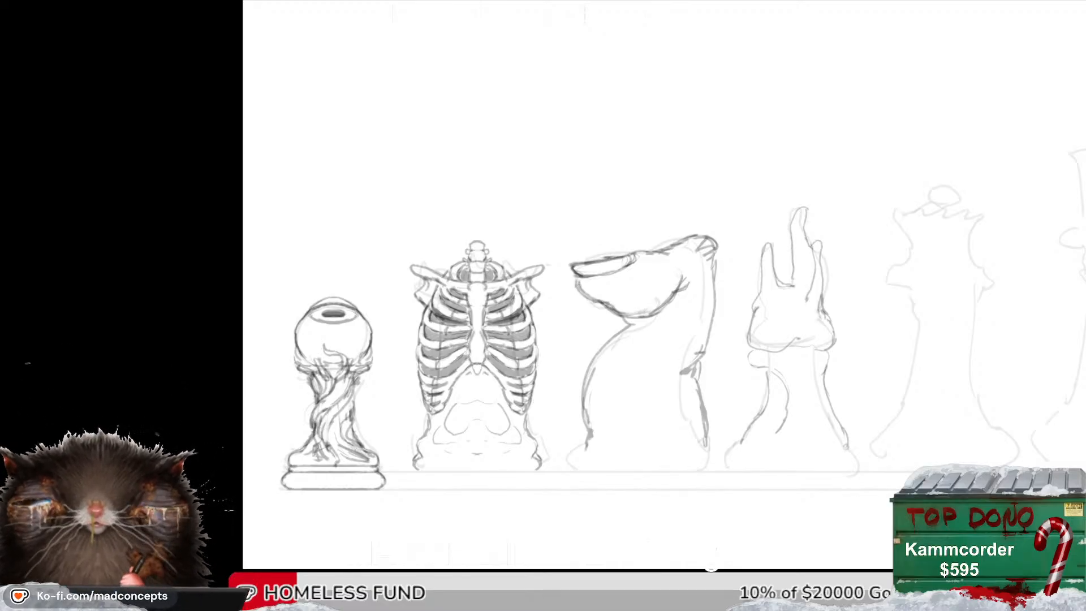
scroll(564, 296, "down", 2)
scroll(528, 318, "up", 2)
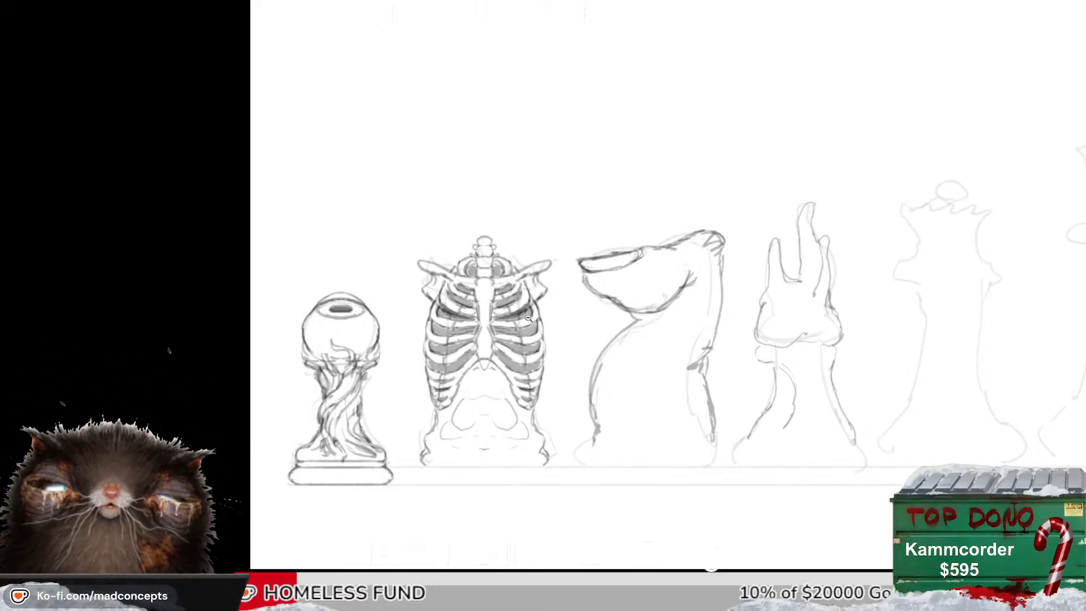
scroll(616, 332, "down", 1)
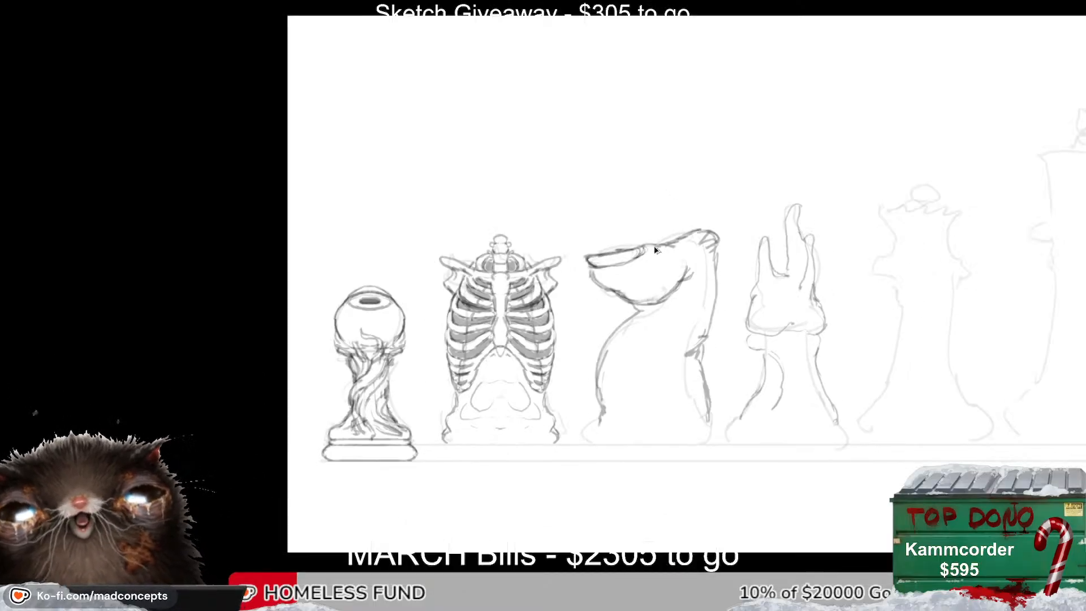
scroll(786, 335, "up", 1)
left_click_drag(786, 335, 706, 335)
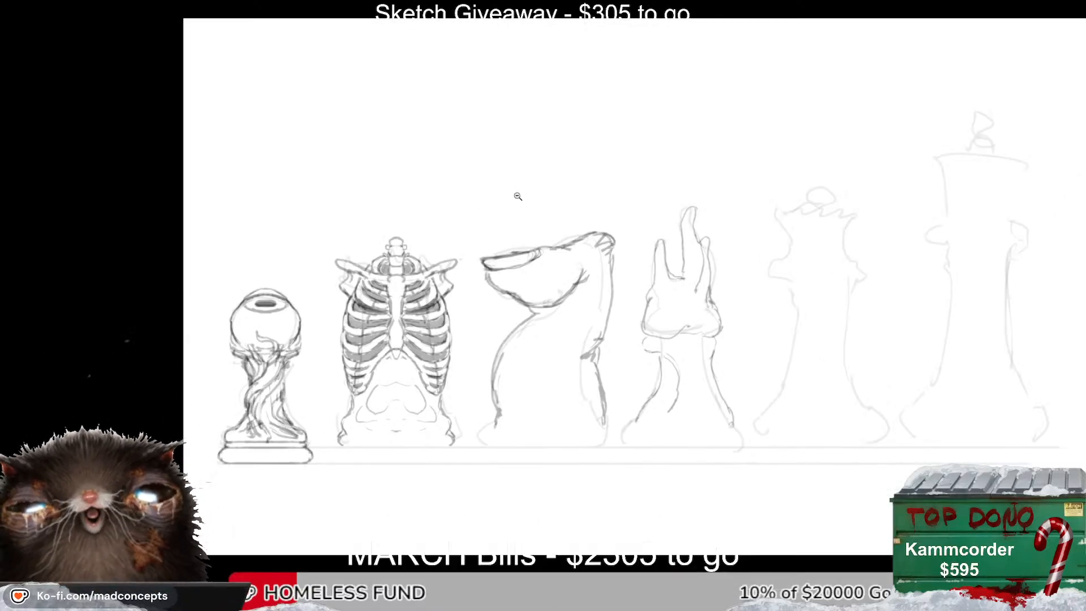
scroll(595, 296, "up", 1)
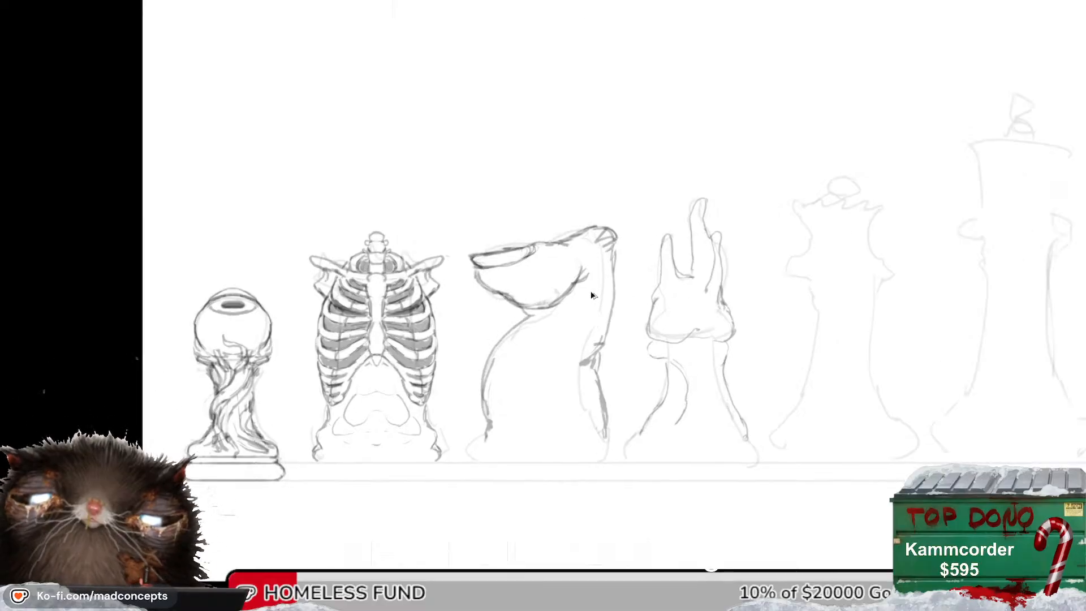
scroll(592, 295, "down", 1)
scroll(592, 295, "up", 1)
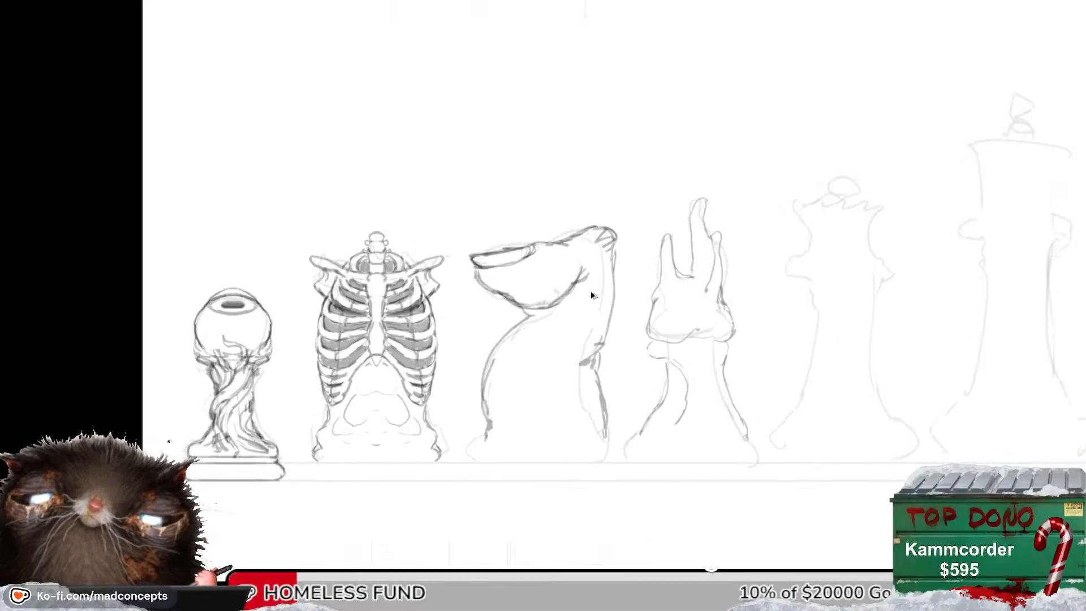
scroll(591, 295, "down", 1)
scroll(440, 291, "up", 1)
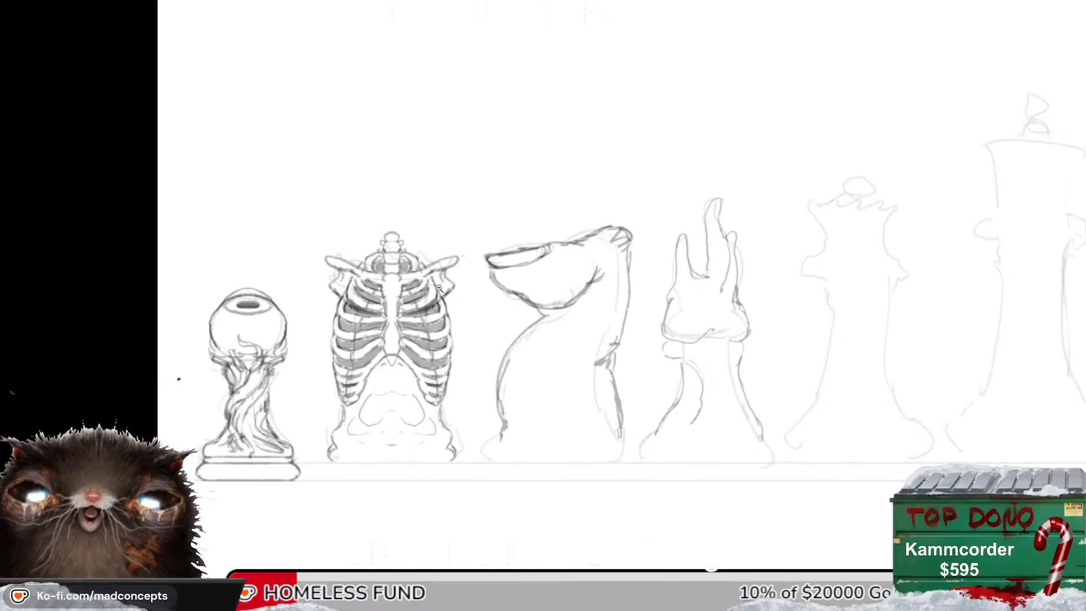
Compare the heights and shapes of all six pieces, from the eyeball pawn to the faint queen and king outlines.
left_click_drag(793, 325, 699, 319)
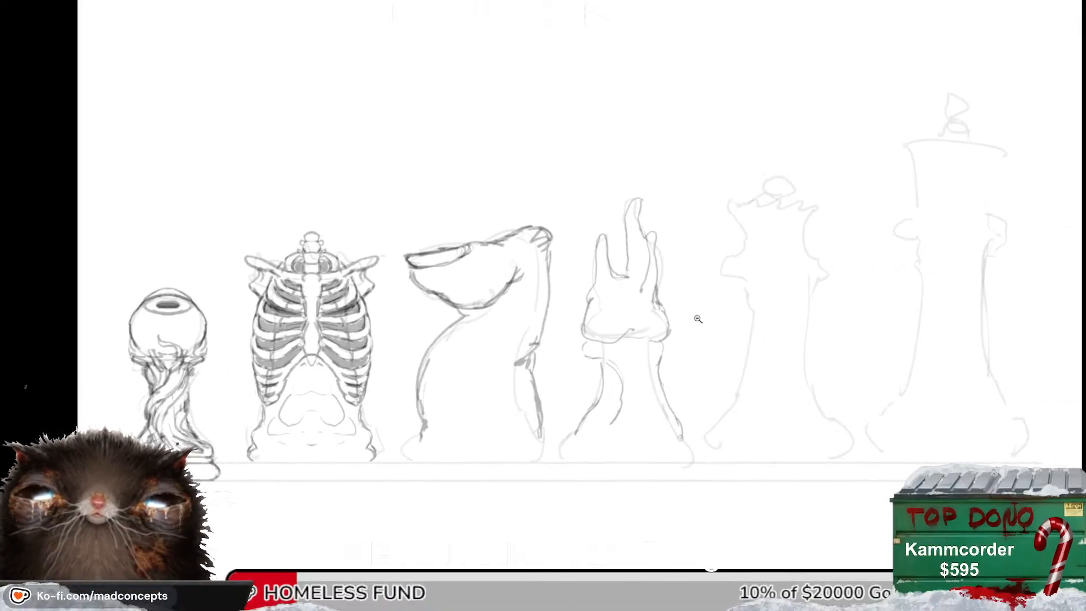
scroll(698, 319, "down", 1)
scroll(697, 319, "up", 1)
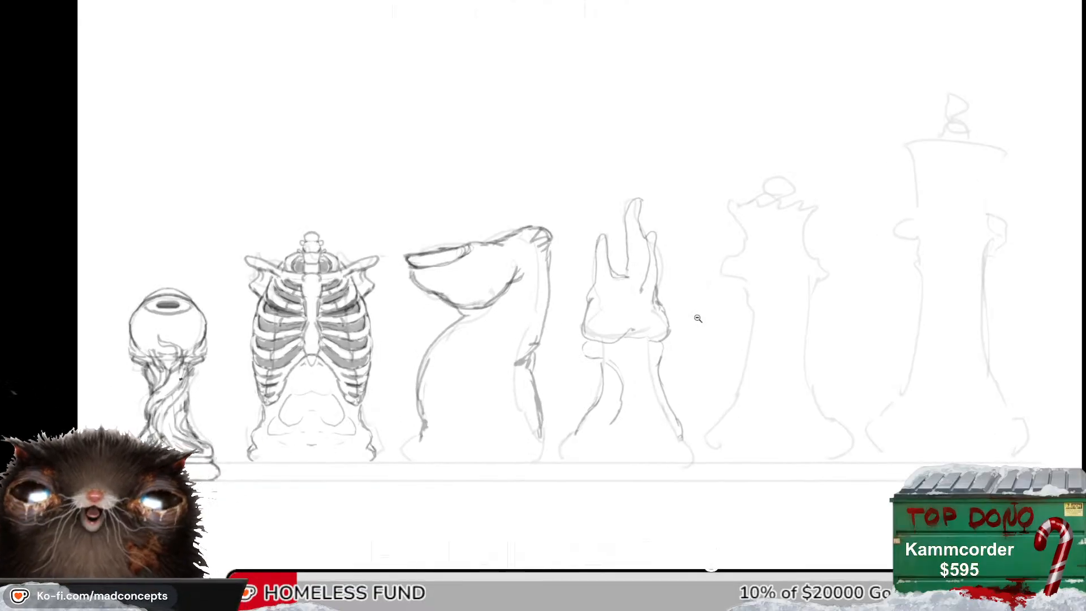
left_click_drag(788, 326, 753, 322)
scroll(754, 323, "down", 1)
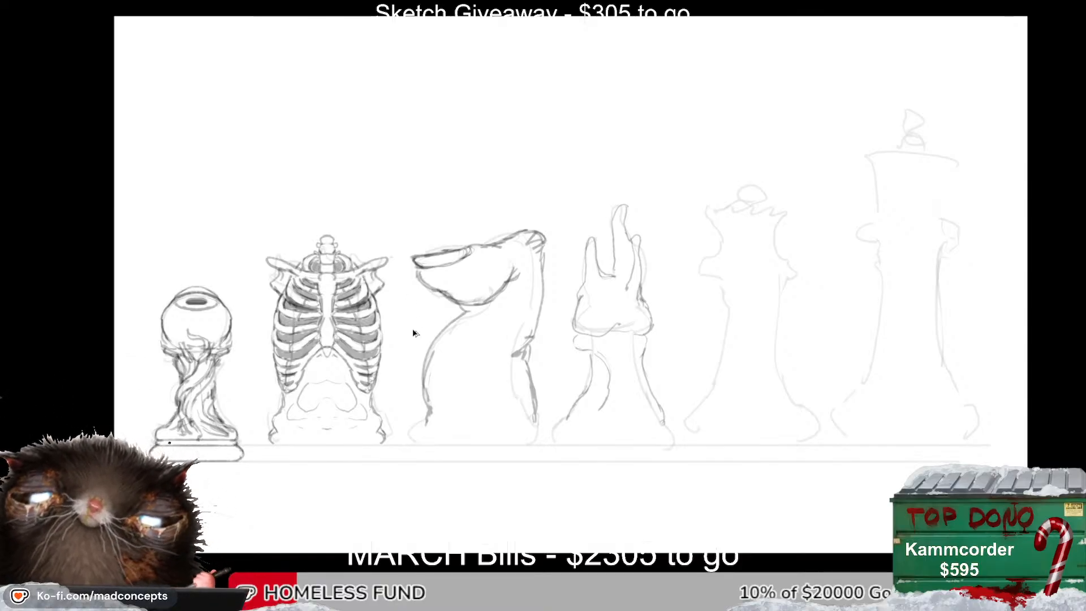
scroll(348, 365, "up", 3)
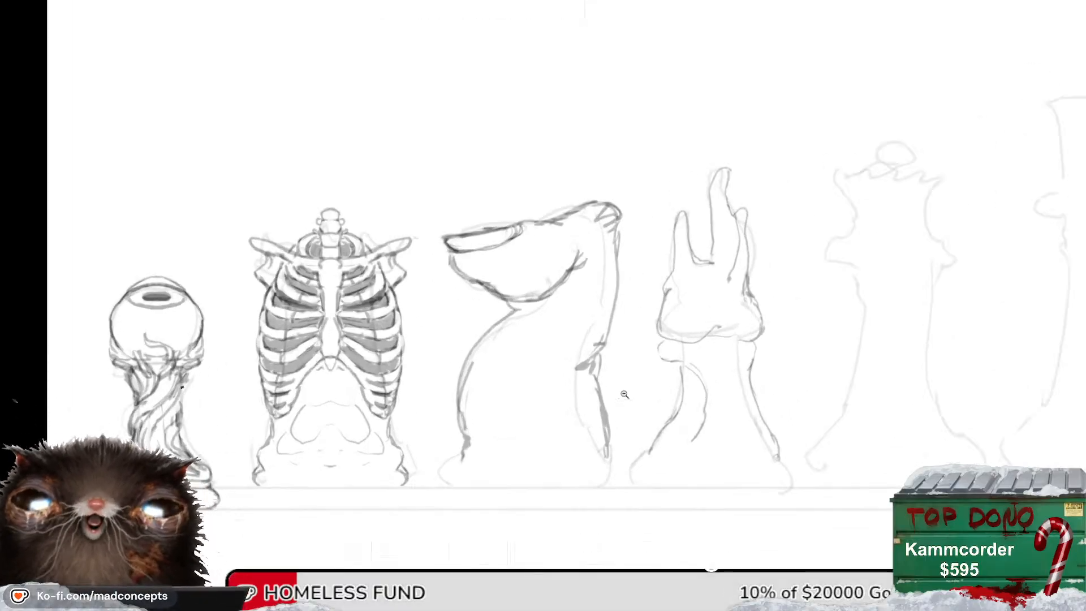
left_click_drag(736, 396, 591, 385)
scroll(513, 346, "down", 1)
left_click_drag(743, 400, 792, 393)
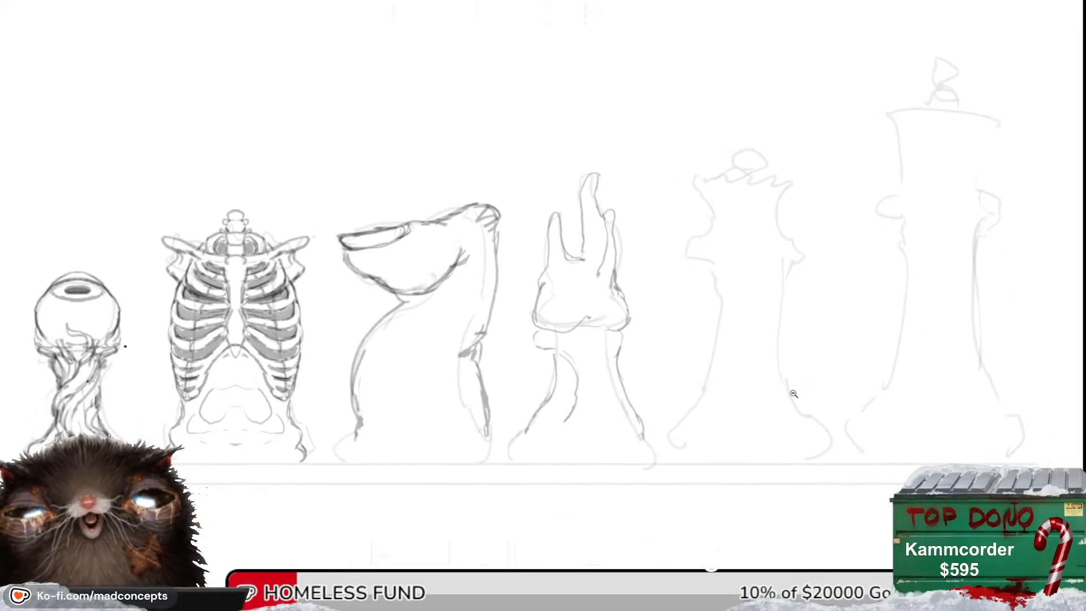
left_click_drag(427, 365, 324, 393)
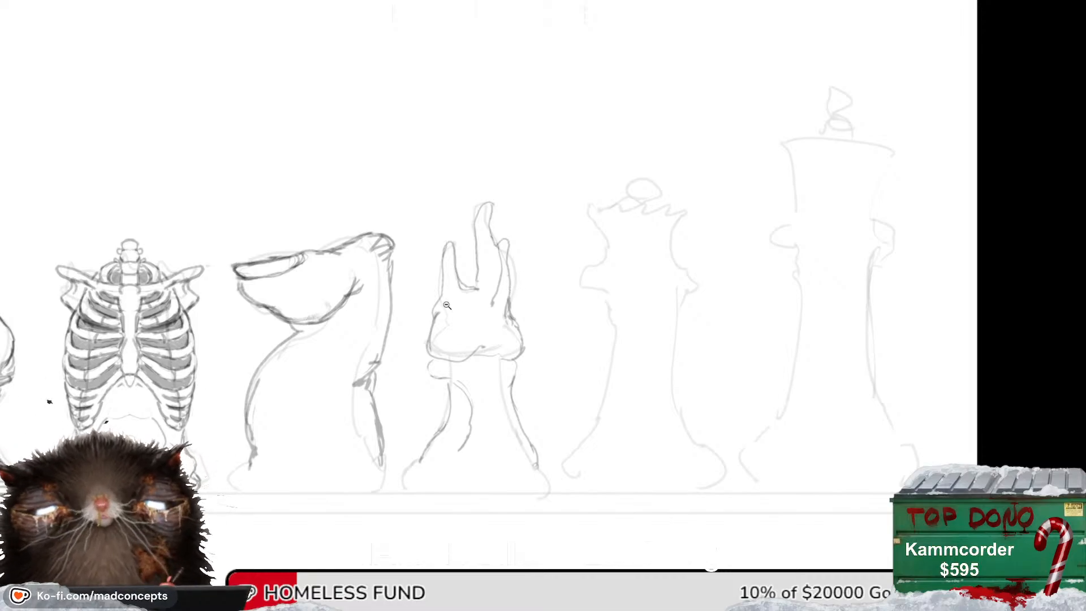
left_click_drag(447, 325, 454, 336)
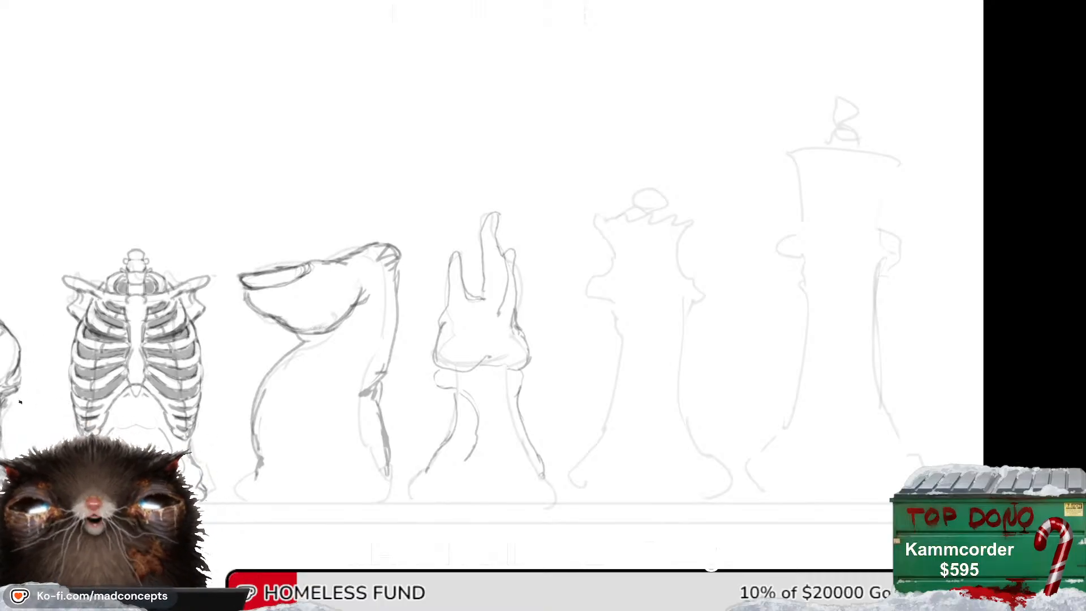
scroll(674, 269, "down", 1)
scroll(670, 277, "up", 1)
left_click_drag(607, 397, 677, 386)
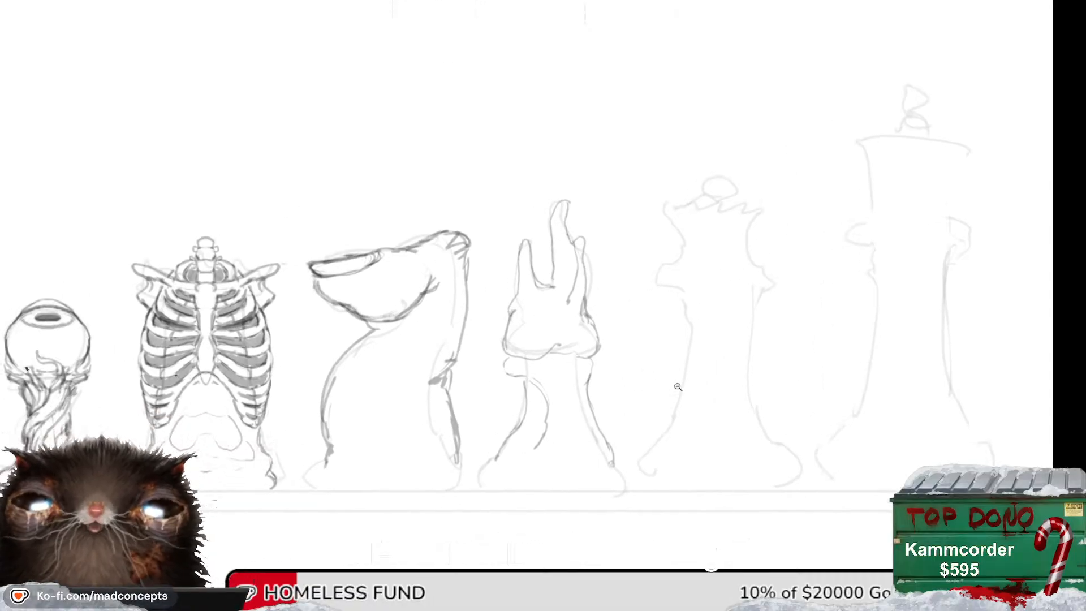
scroll(673, 389, "down", 1)
scroll(634, 399, "up", 1)
key("ctrl+alt+h")
key("ctrl+alt+h")
left_click_drag(752, 406, 740, 393)
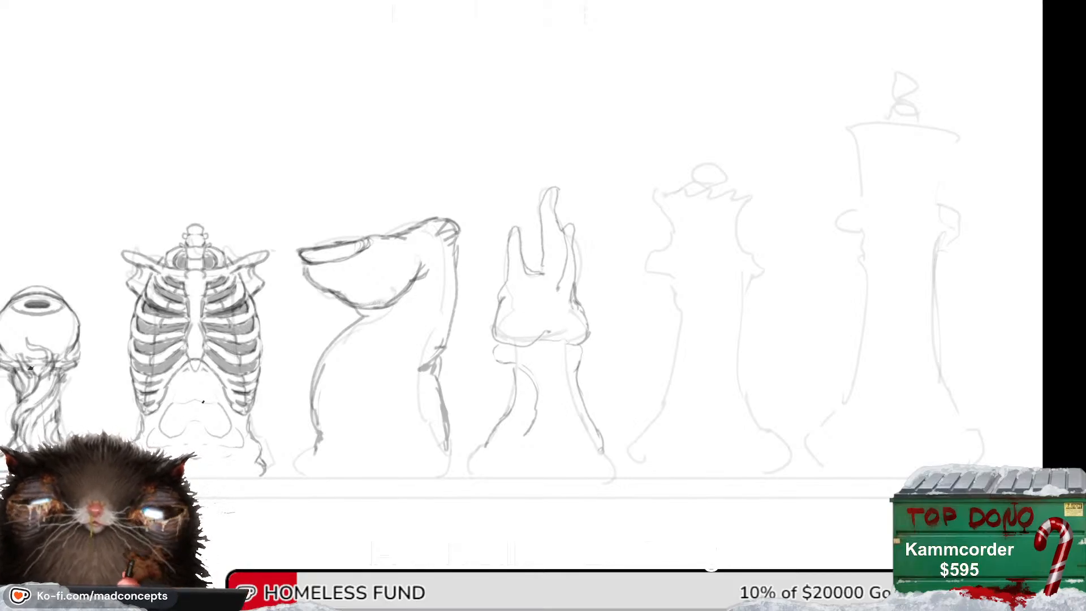
left_click(641, 263, "alt")
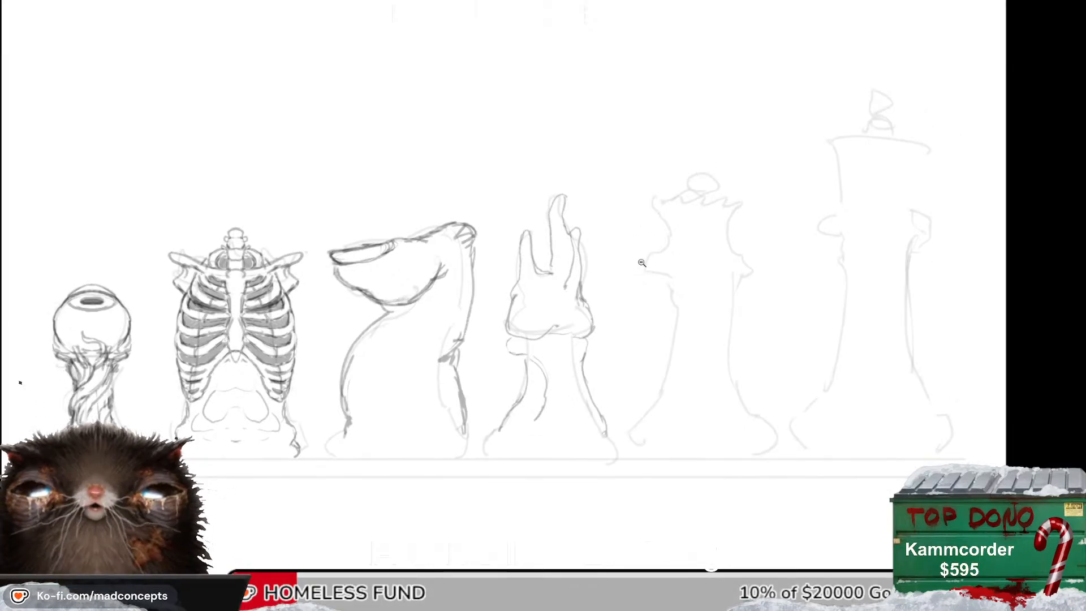
scroll(640, 264, "up", 1)
scroll(639, 269, "down", 1)
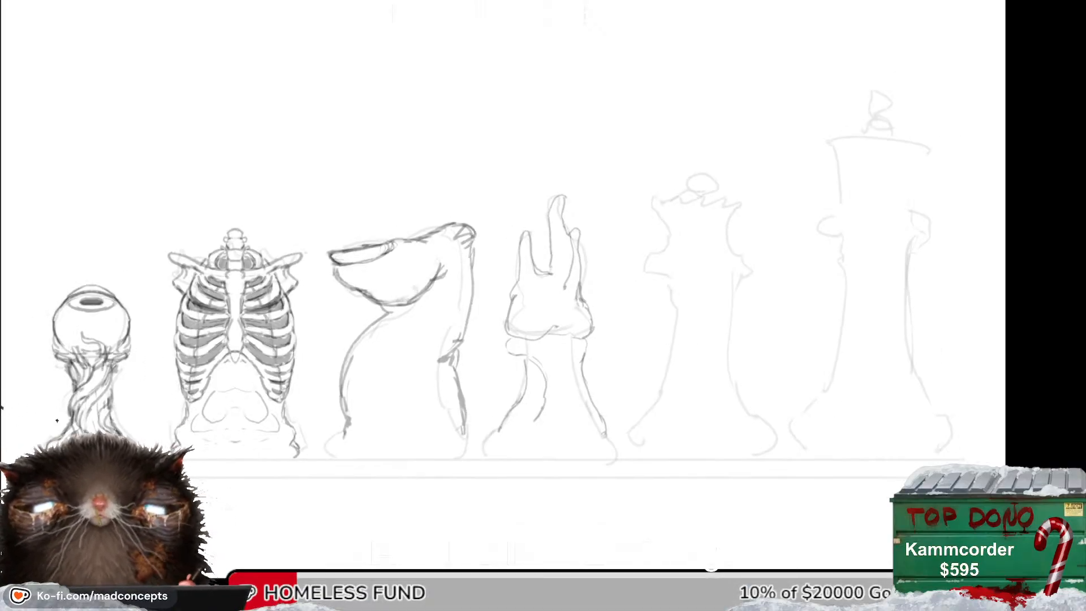
left_click_drag(625, 301, 618, 308)
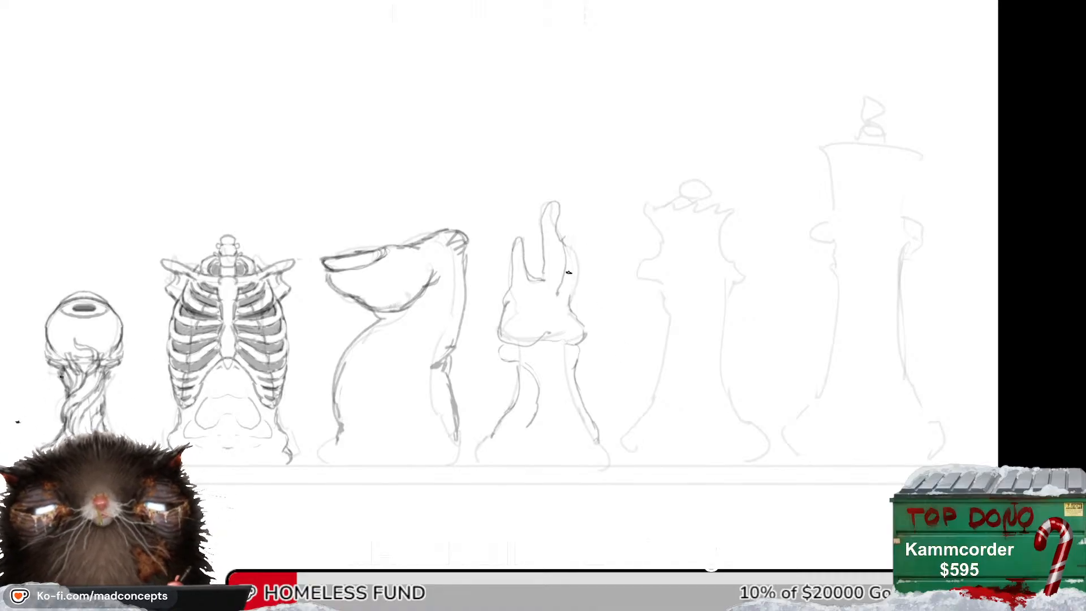
Sketch a new outer edge on the hand piece from the tall middle finger down to the palm, and mirror the canvas.
left_click_drag(558, 222, 567, 304)
key("m")
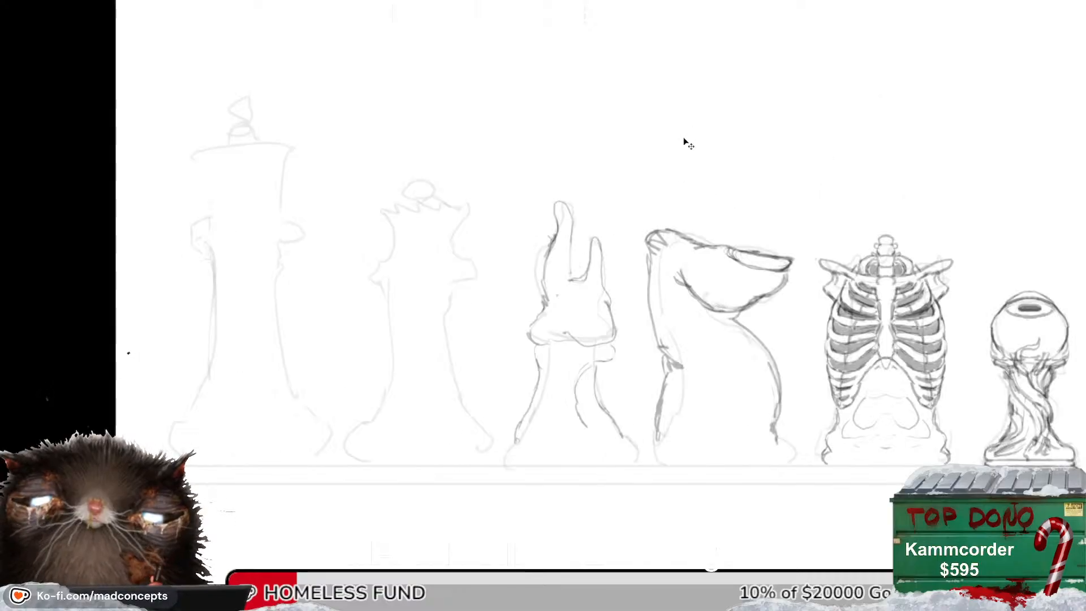
Turn the canvas upside down and redraw the hand piece's tall finger and the curved gap between its two fingers.
key("m")
mouse_move(518, 243)
left_mouse_down()
mouse_move(509, 316)
mouse_move(510, 295)
left_mouse_up()
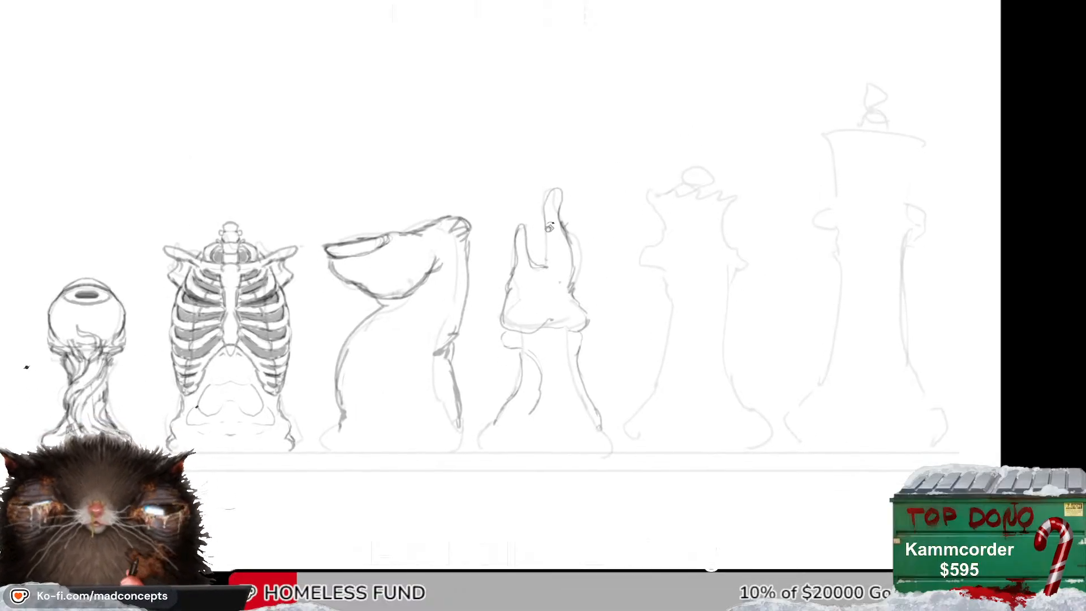
left_click_drag(678, 189, 461, 284)
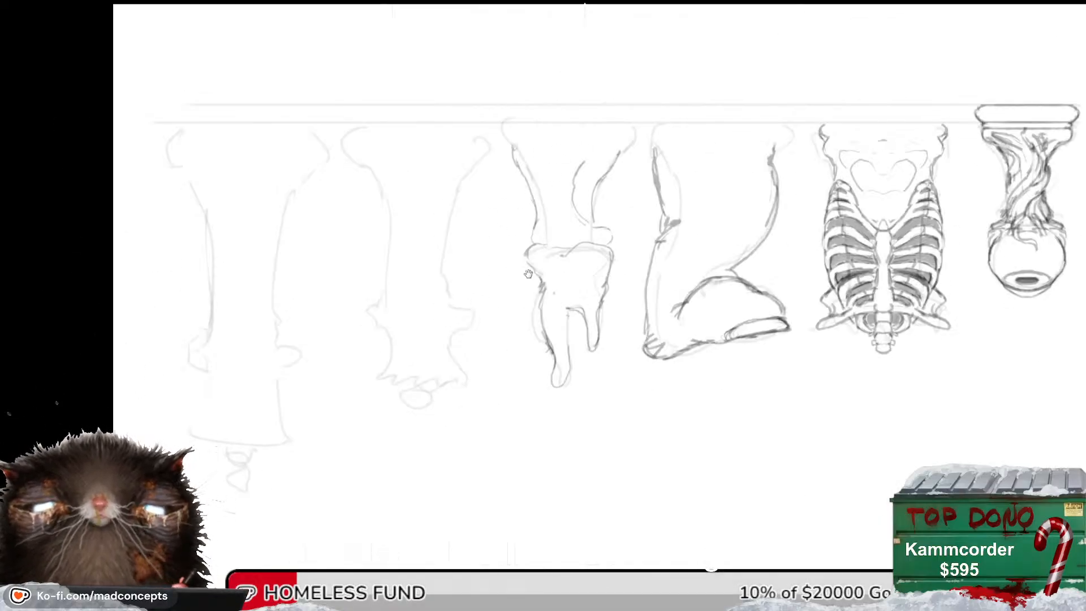
left_click_drag(557, 220, 553, 214)
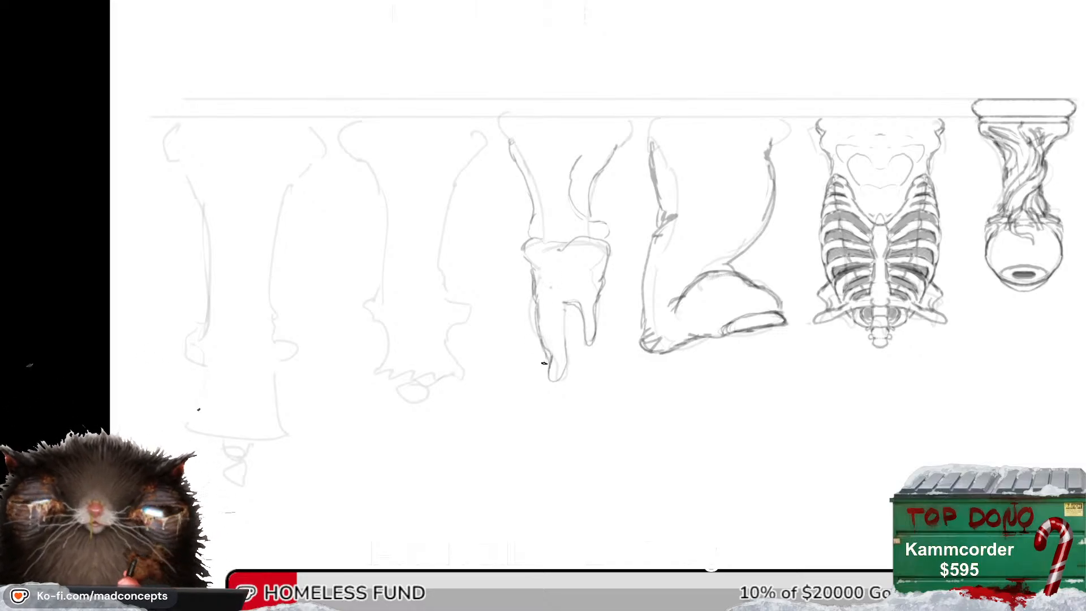
mouse_move(541, 321)
left_mouse_down()
mouse_move(563, 380)
mouse_move(566, 312)
left_mouse_up()
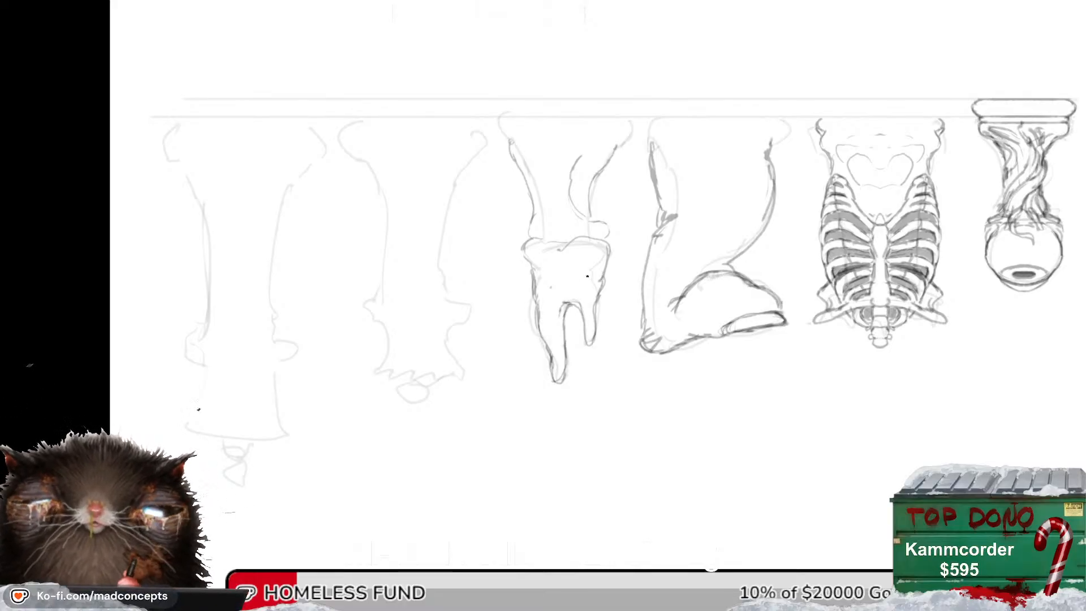
left_click_drag(547, 282, 545, 323)
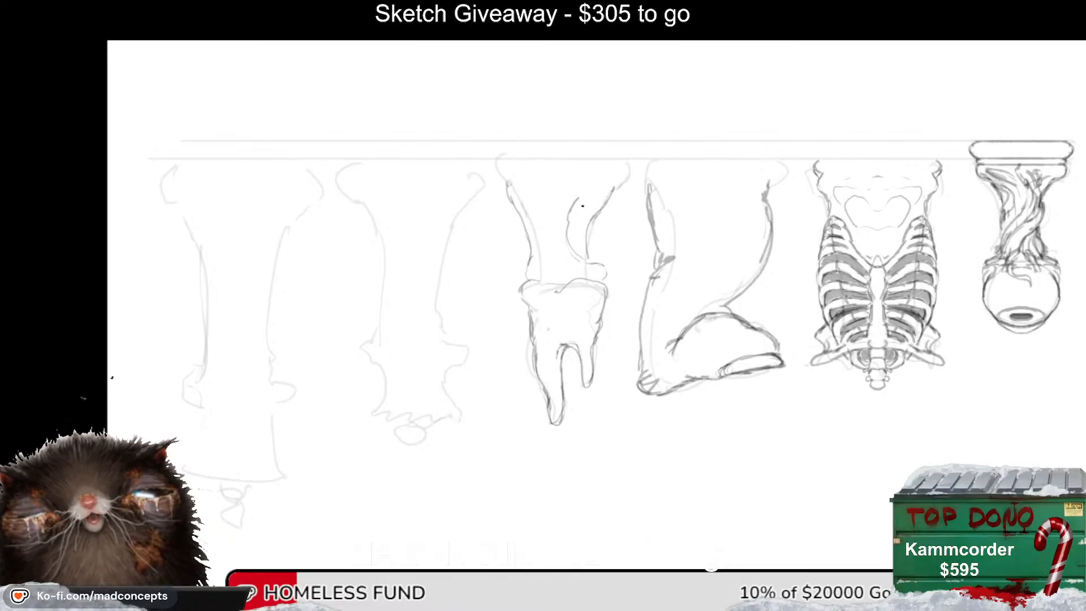
Redraw the hand piece's palm base as a row of rounded lobes and firm up the palm's knight-side edge.
left_click_drag(521, 329, 508, 322)
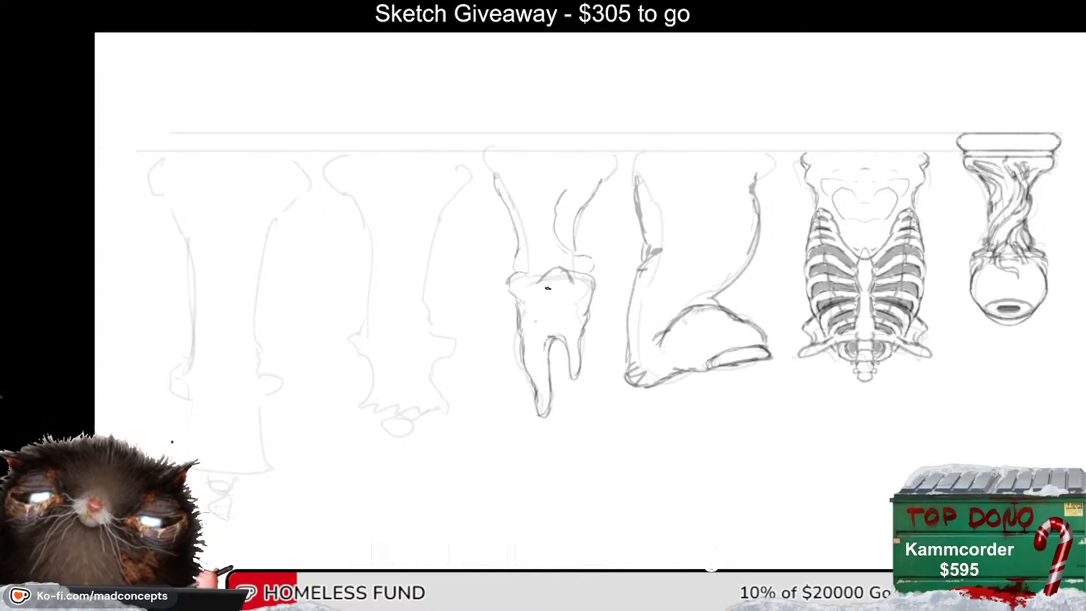
mouse_move(542, 290)
left_mouse_down()
mouse_move(551, 270)
mouse_move(581, 288)
mouse_move(572, 272)
left_mouse_up()
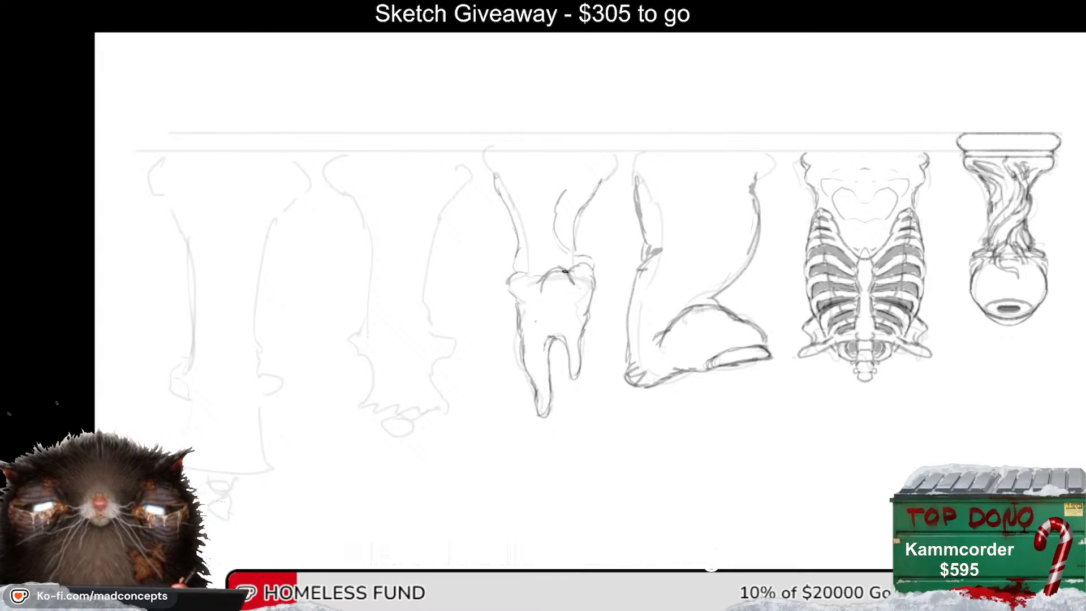
mouse_move(583, 266)
left_mouse_down()
mouse_move(595, 272)
mouse_move(582, 325)
left_mouse_up()
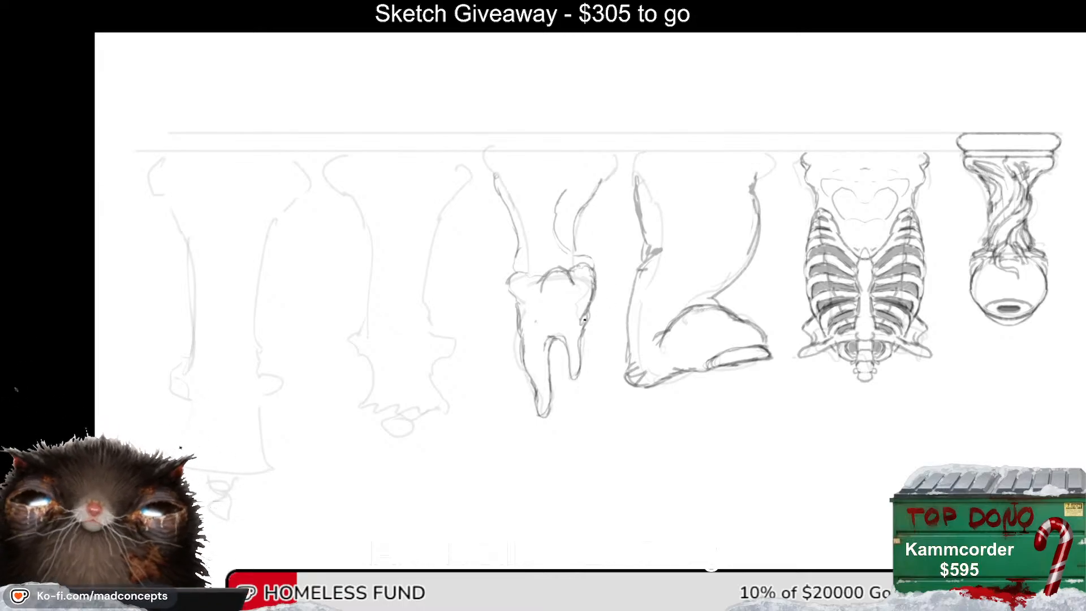
key("ctrl+z")
key("ctrl+z")
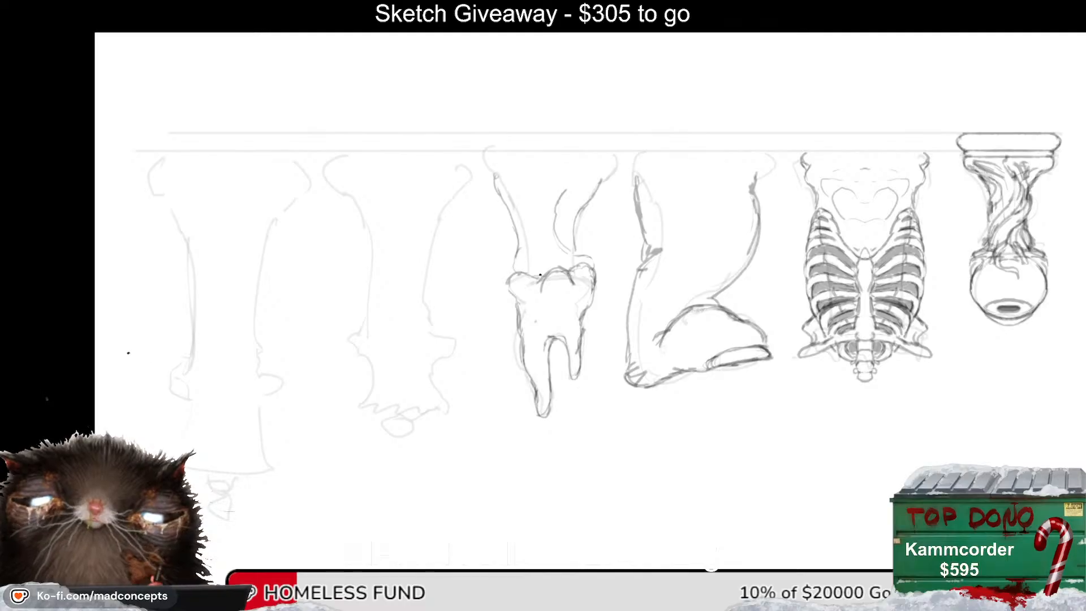
Turn the canvas upright and sketch crease lines inside the palm, strengthening the lobes along its lower edge.
key("r")
mouse_move(518, 354)
left_mouse_down()
mouse_move(457, 340)
mouse_move(656, 170)
mouse_move(670, 181)
left_mouse_up()
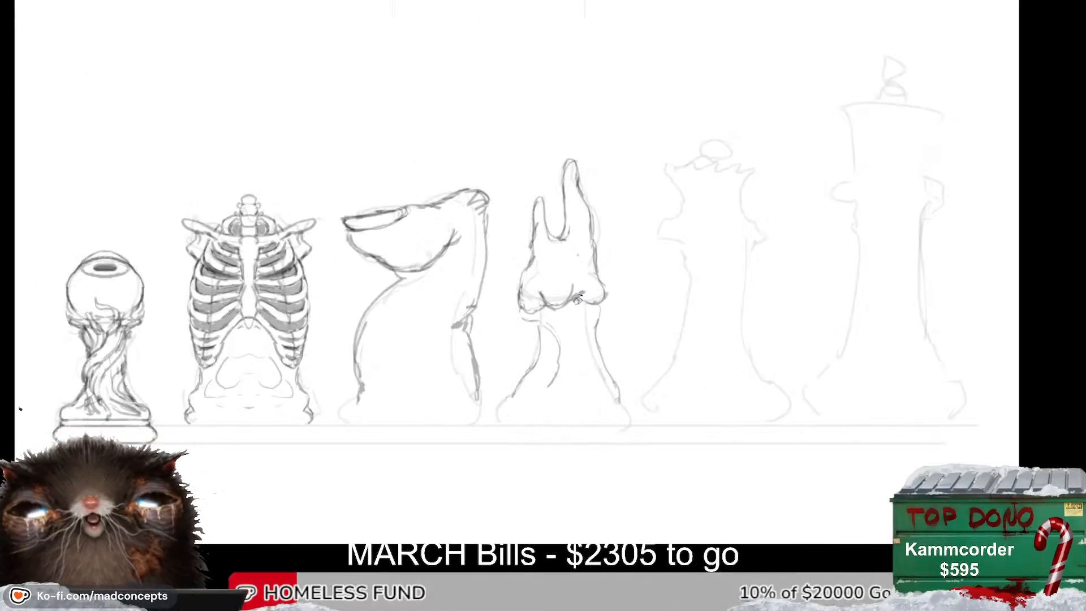
left_click_drag(527, 317, 524, 335)
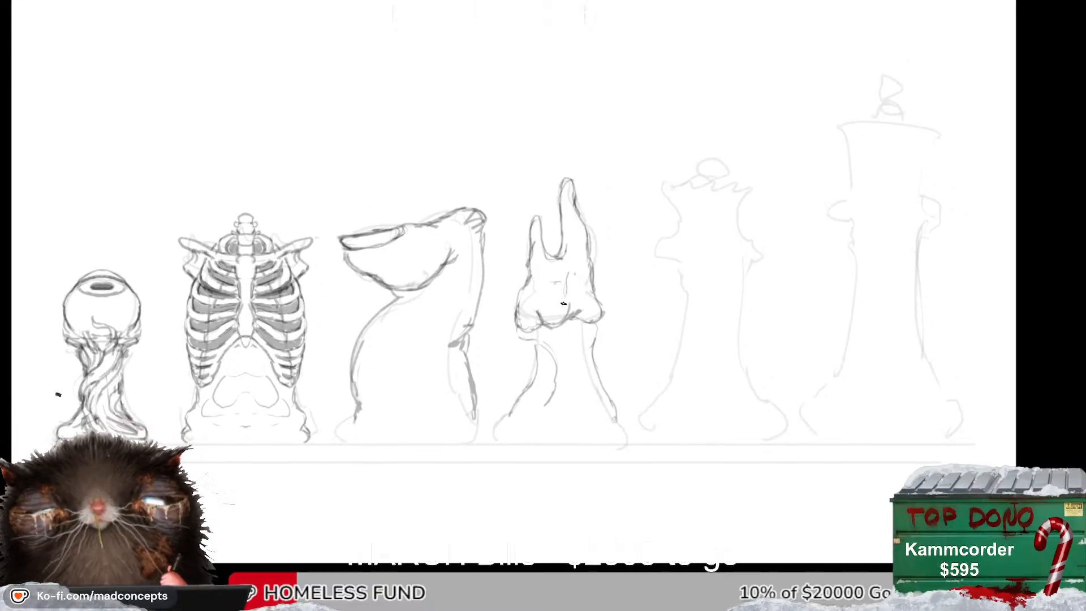
key("m")
key("m")
mouse_move(549, 302)
left_mouse_down()
mouse_move(532, 280)
mouse_move(541, 283)
mouse_move(498, 272)
mouse_move(524, 267)
left_mouse_up()
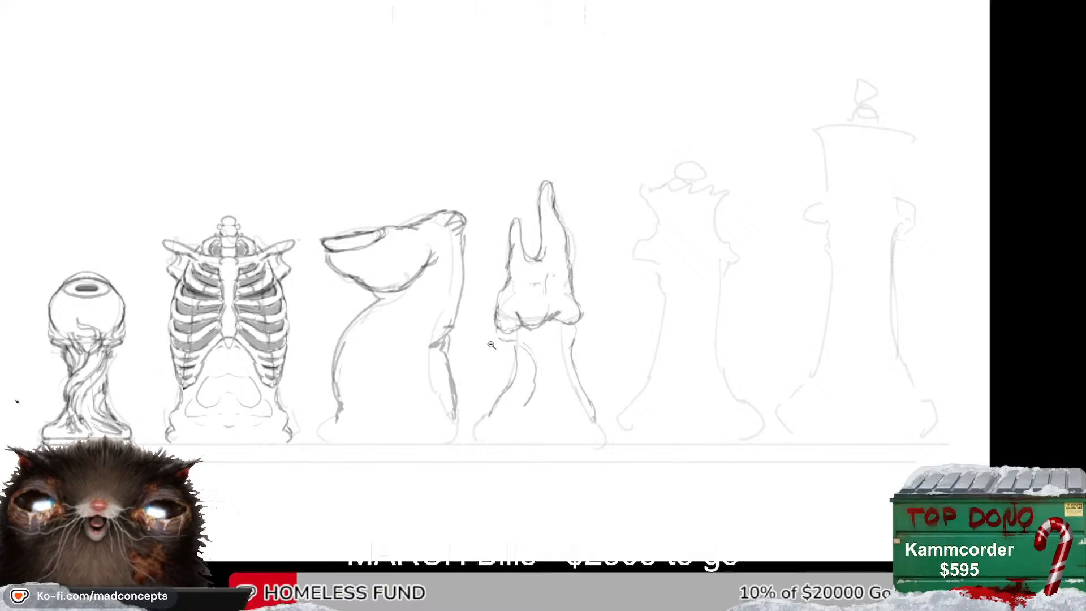
left_click_drag(497, 359, 556, 255)
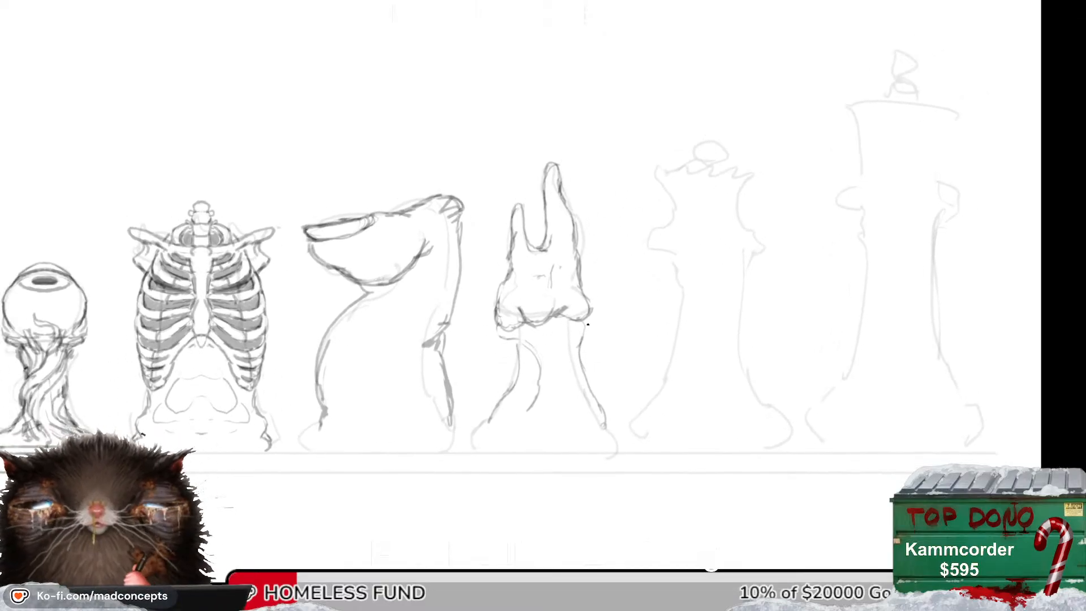
Darken the hand piece's stem outline and knight-side foot, and extend the inner stem contour down to the base.
key("m")
key("m")
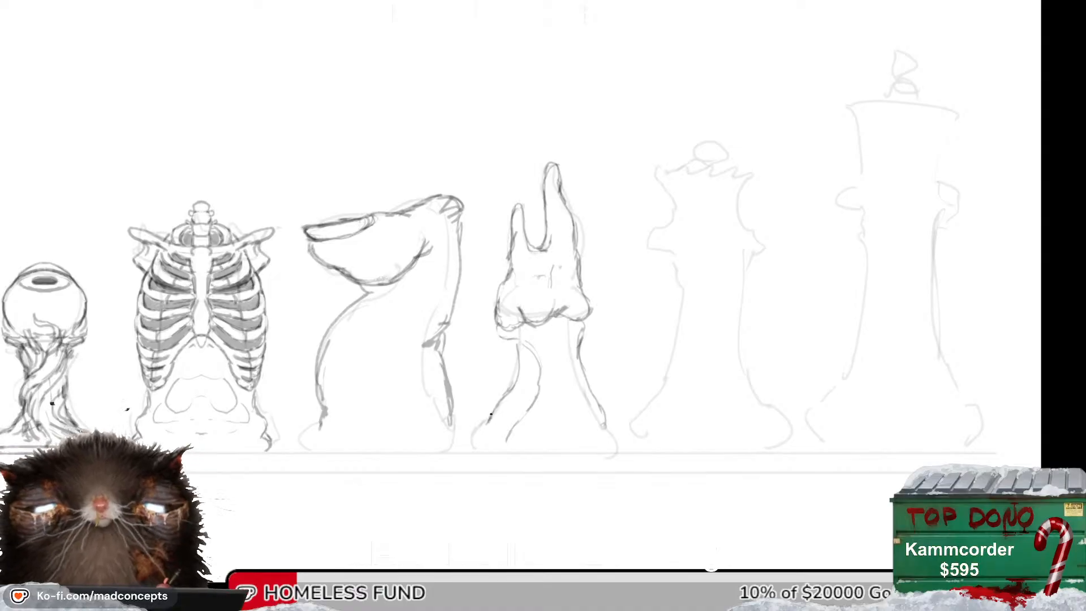
left_click_drag(479, 429, 474, 448)
left_click_drag(492, 415, 475, 437)
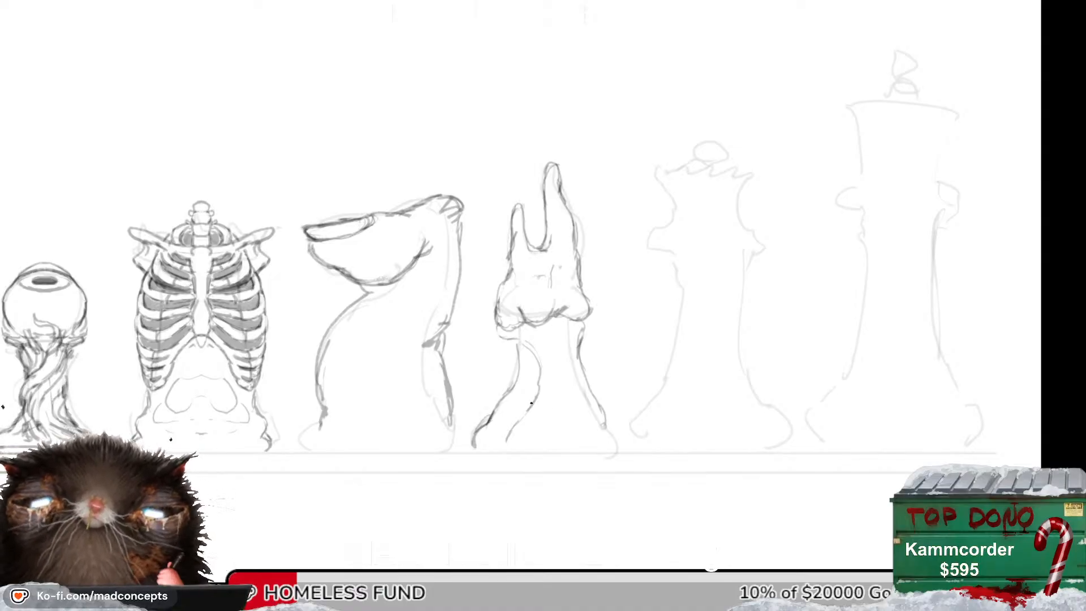
Sketch a curved base line across the hand piece's stem and round off its flared foot on the queen side.
mouse_move(565, 417)
left_mouse_down()
mouse_move(538, 389)
mouse_move(575, 399)
mouse_move(539, 407)
left_mouse_up()
key("m")
key("m")
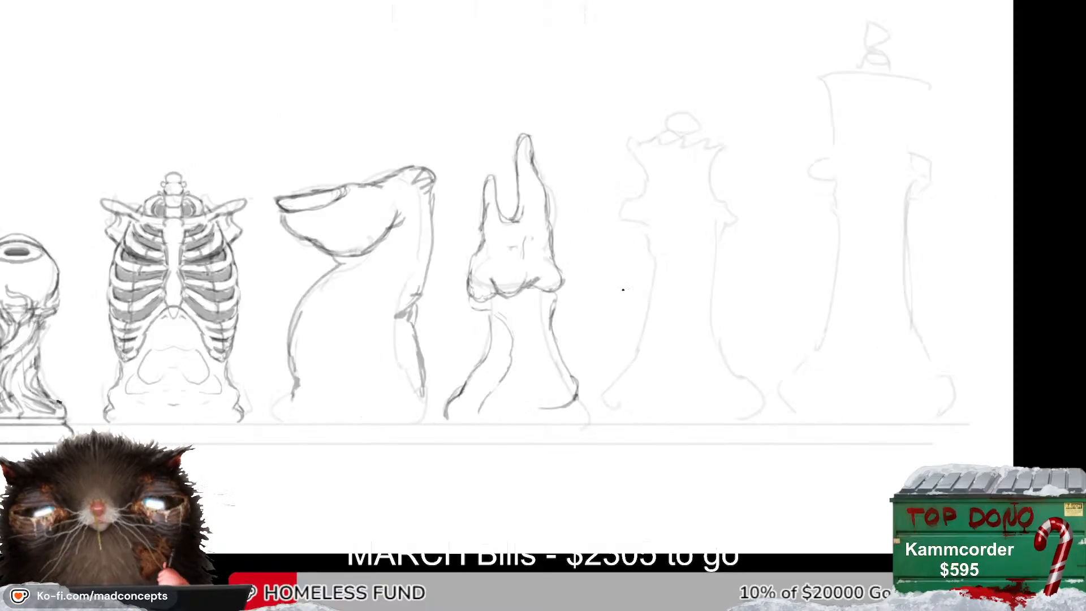
mouse_move(575, 385)
left_mouse_down()
mouse_move(574, 399)
mouse_move(507, 411)
mouse_move(578, 399)
mouse_move(593, 425)
left_mouse_up()
key("m")
key("m")
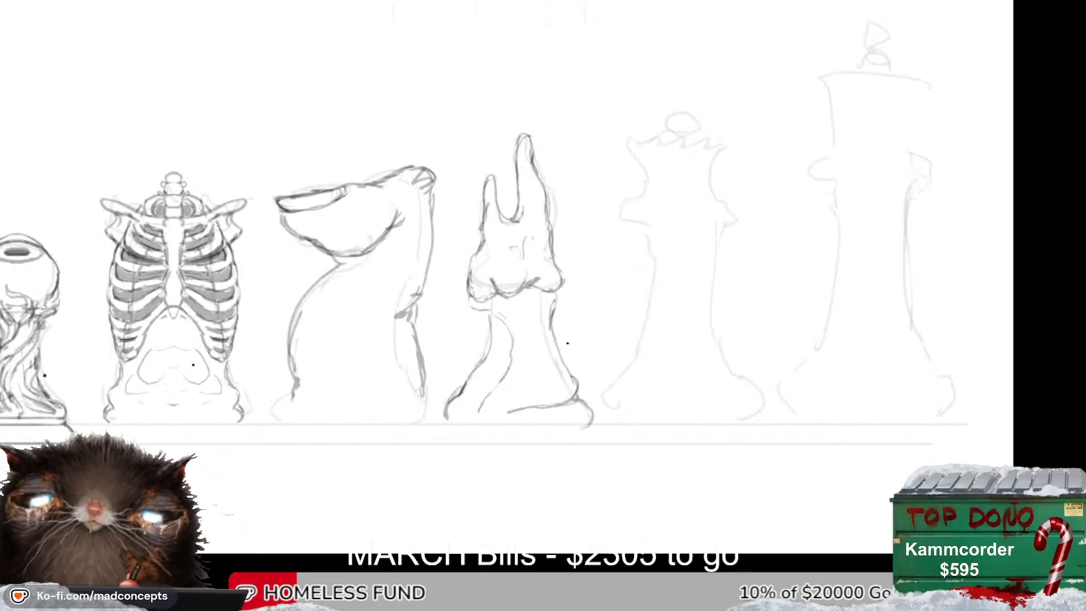
Add a small bump mark low on the hand piece's stem and redraw the upper part of the inner stem contour.
mouse_move(542, 398)
left_mouse_down()
mouse_move(539, 427)
mouse_move(551, 389)
mouse_move(540, 381)
mouse_move(547, 406)
mouse_move(567, 327)
left_mouse_up()
key("m")
key("m")
key("m")
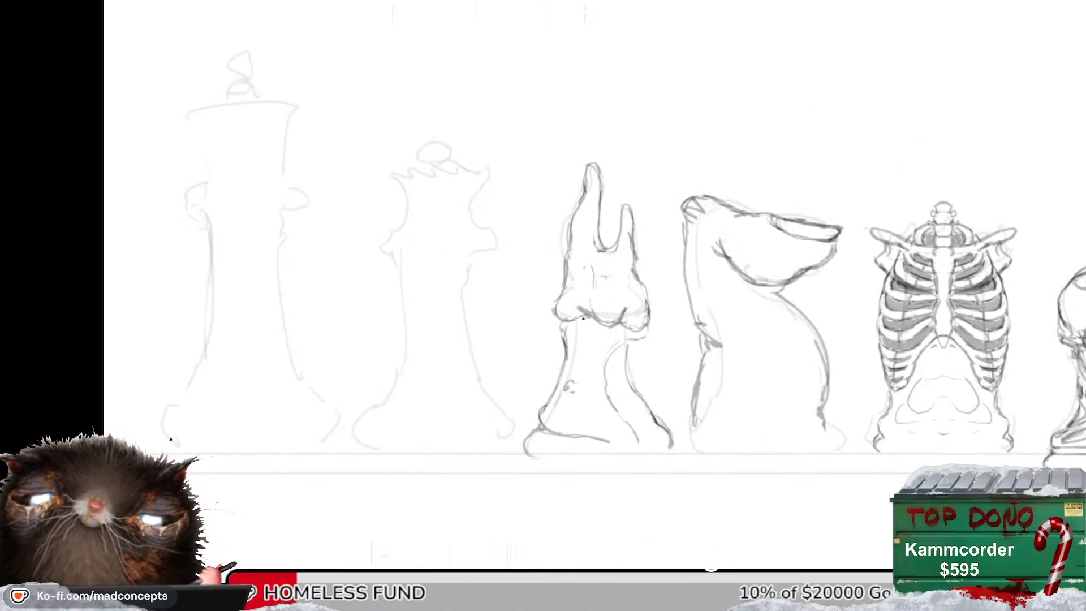
key("m")
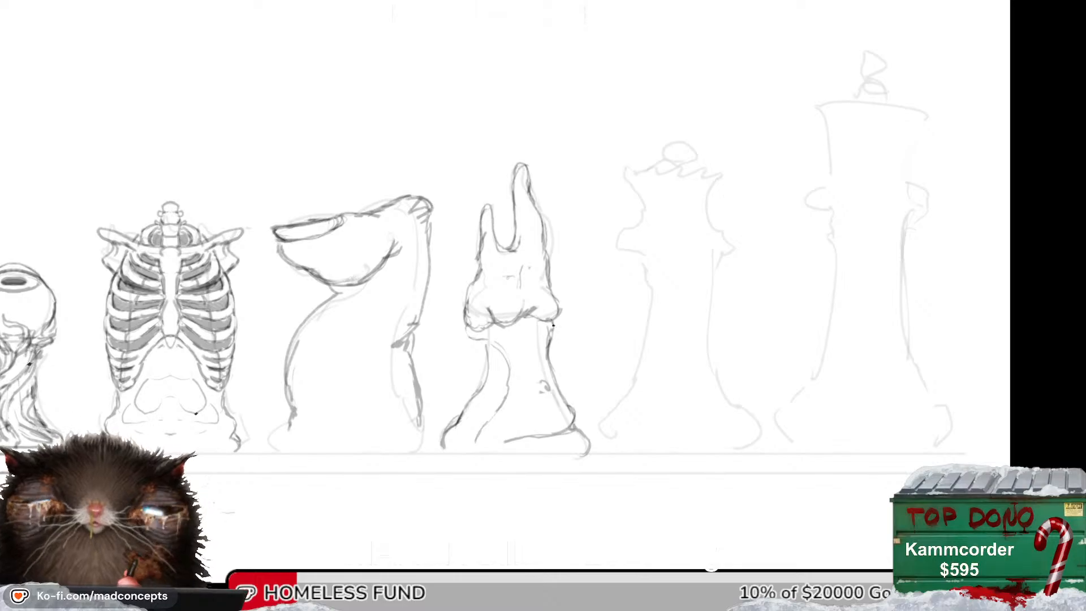
key("m")
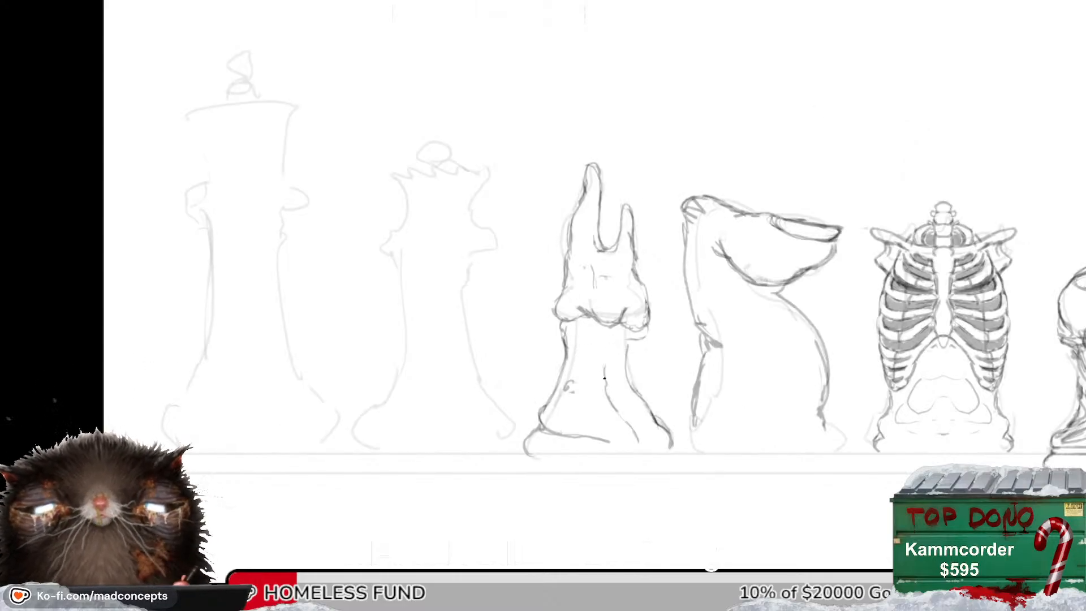
left_click_drag(604, 378, 605, 335)
key("m")
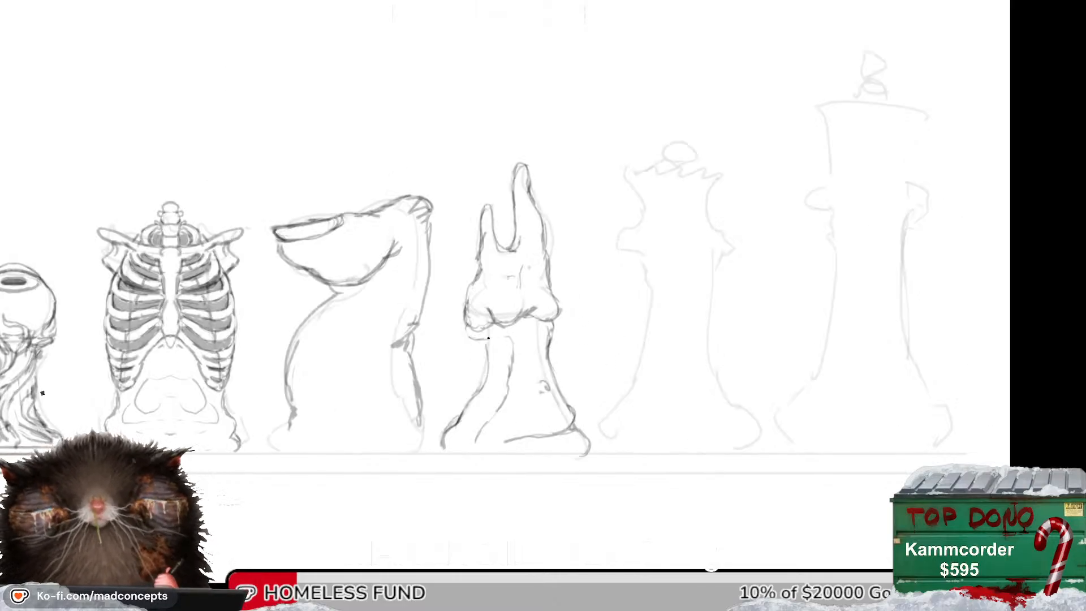
Draw a curved cuff under the hand piece's palm, wrapping around the top of the stem on the knight side.
mouse_move(473, 334)
left_mouse_down()
mouse_move(487, 344)
mouse_move(525, 334)
left_mouse_up()
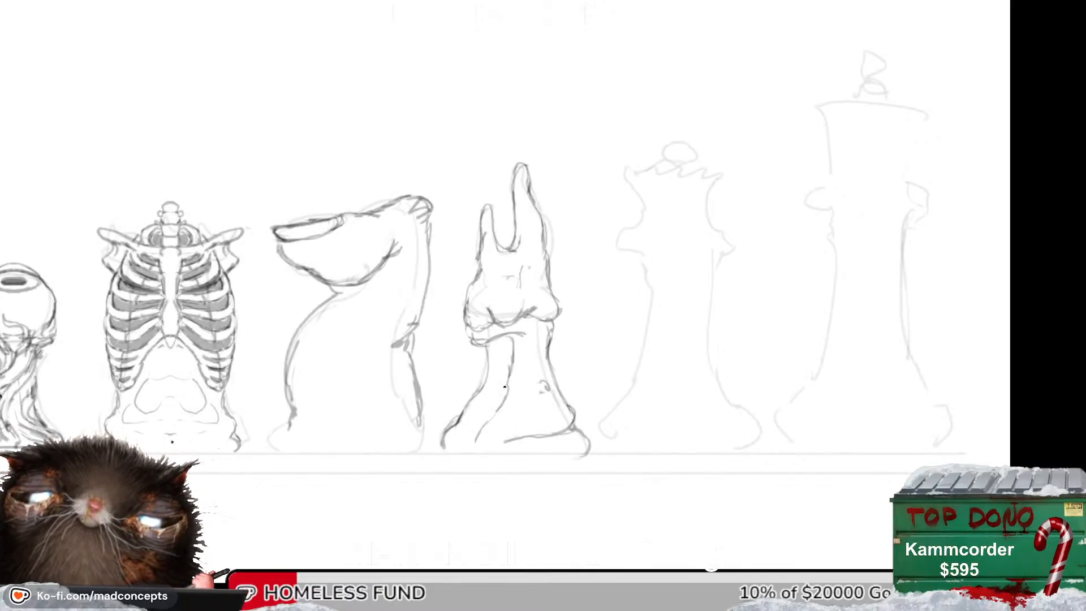
key("m")
key("m")
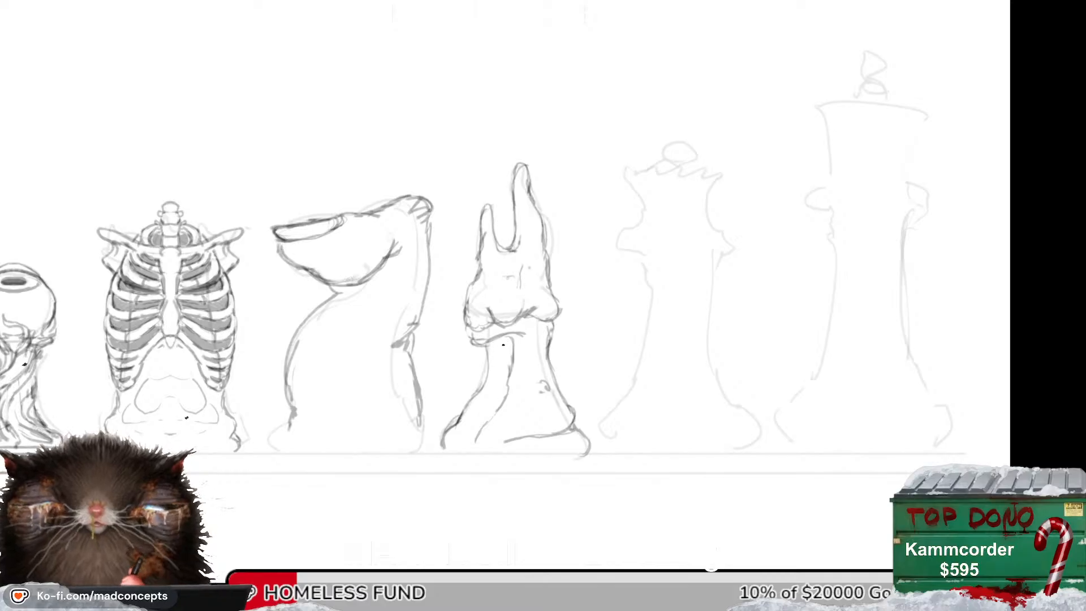
key("m")
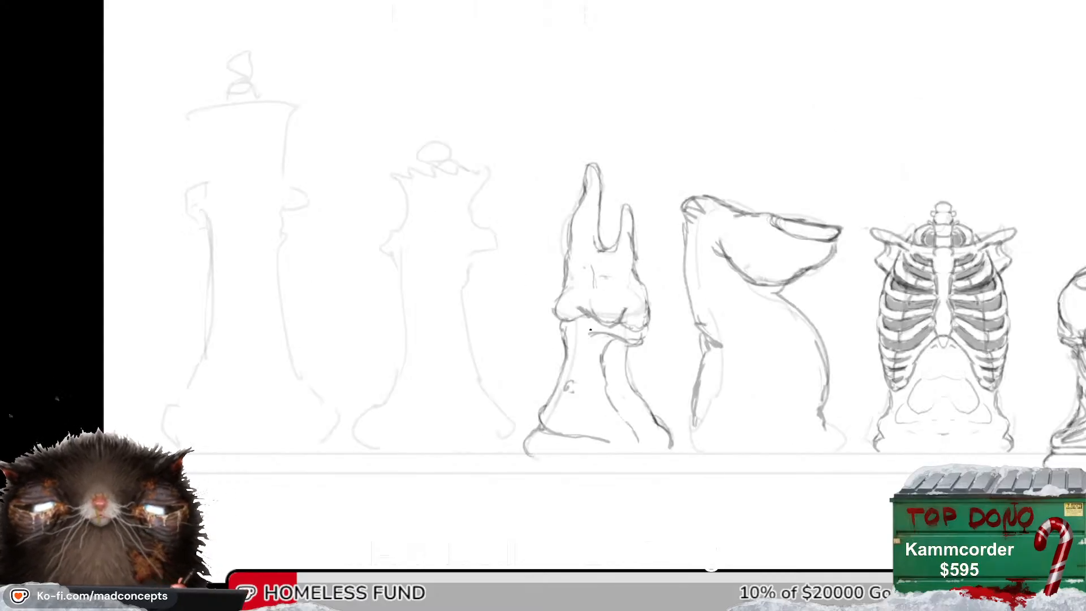
left_click_drag(590, 329, 521, 340)
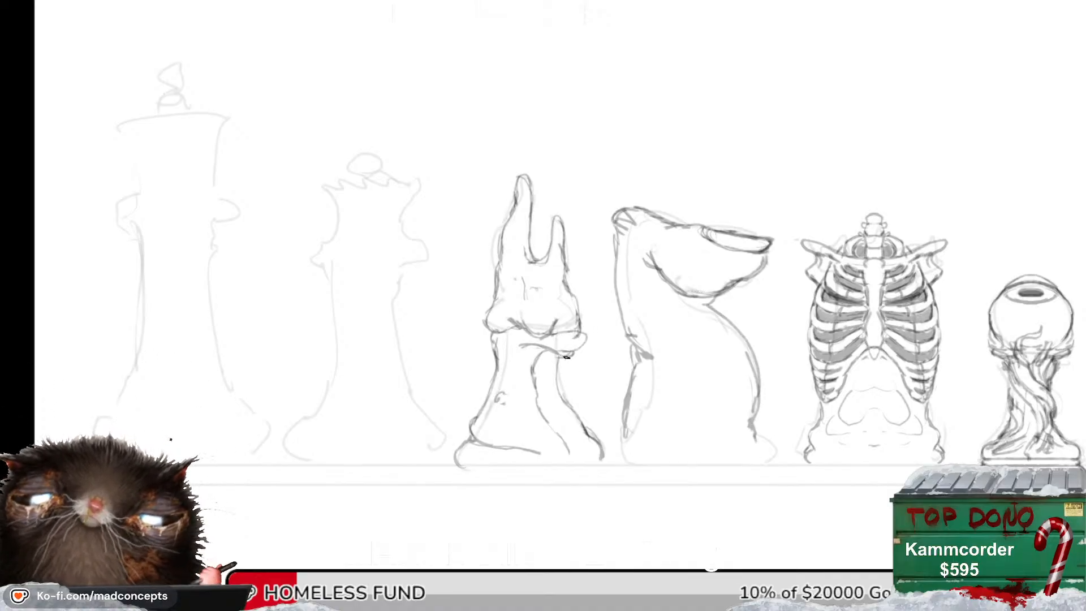
mouse_move(569, 346)
left_mouse_down()
mouse_move(573, 329)
mouse_move(531, 334)
mouse_move(551, 351)
mouse_move(527, 342)
mouse_move(565, 347)
left_mouse_up()
Sketch a rounded thumb-like bulge on the knight side of the palm, rising from the cuff, and check it mirrored.
key("m")
key("m")
key("m")
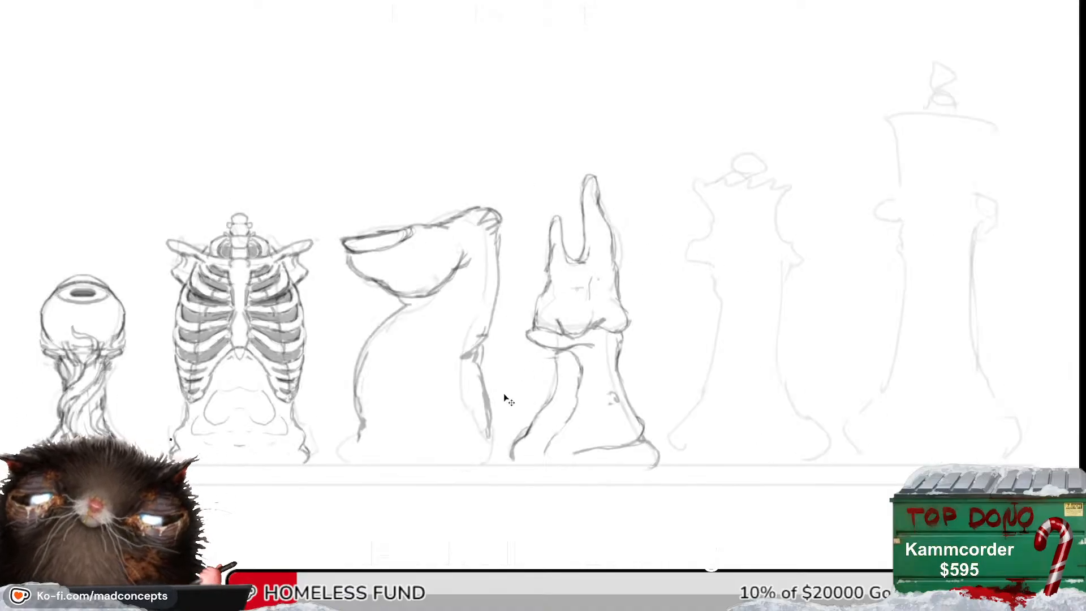
key("m")
mouse_move(548, 335)
left_mouse_down()
mouse_move(586, 334)
mouse_move(567, 346)
mouse_move(567, 314)
mouse_move(562, 353)
left_mouse_up()
key("ctrl+z")
key("m")
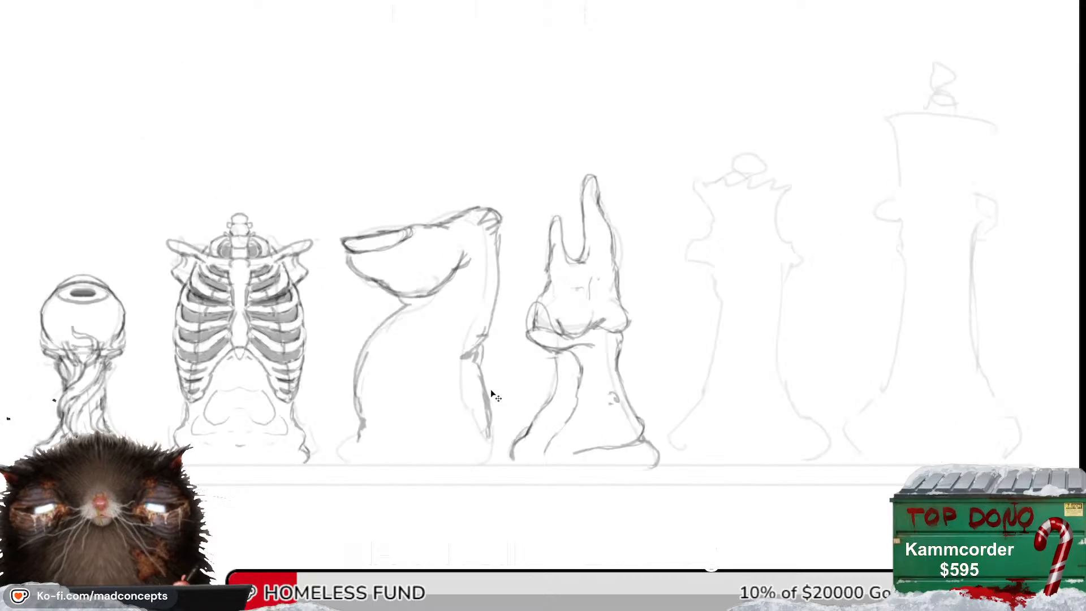
key("m")
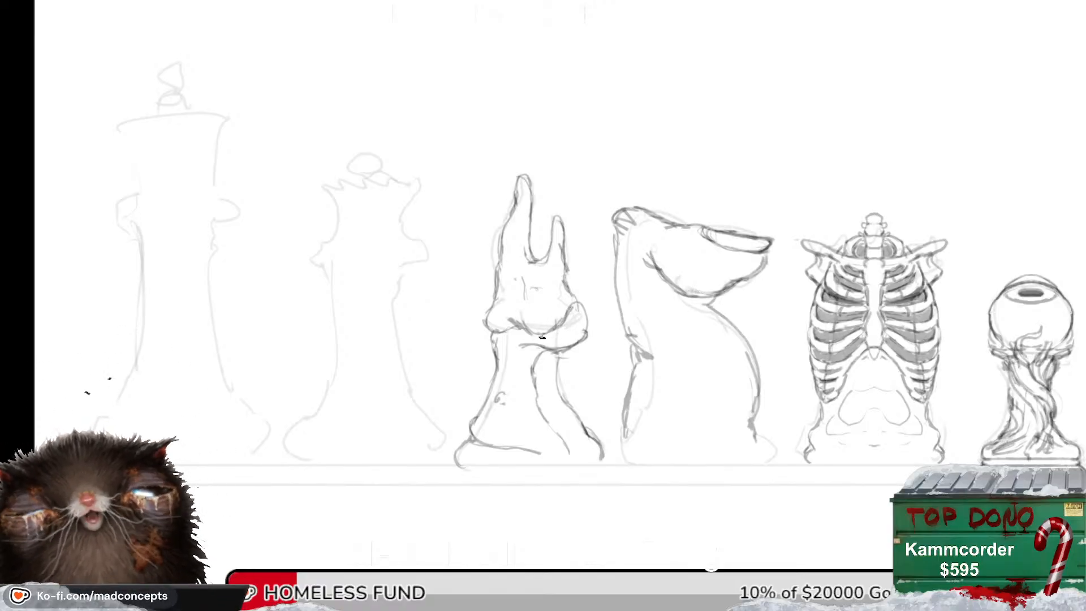
Darken the bulge's lower edge where it curls under the palm, checking the shape in mirrored view.
key("h")
key("h")
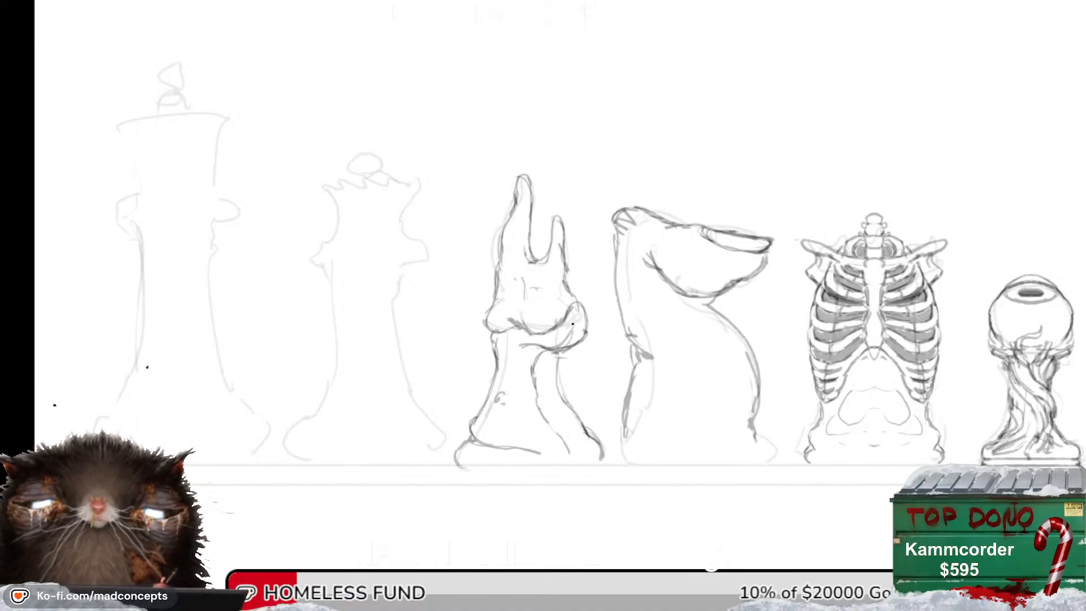
key("h")
key("h")
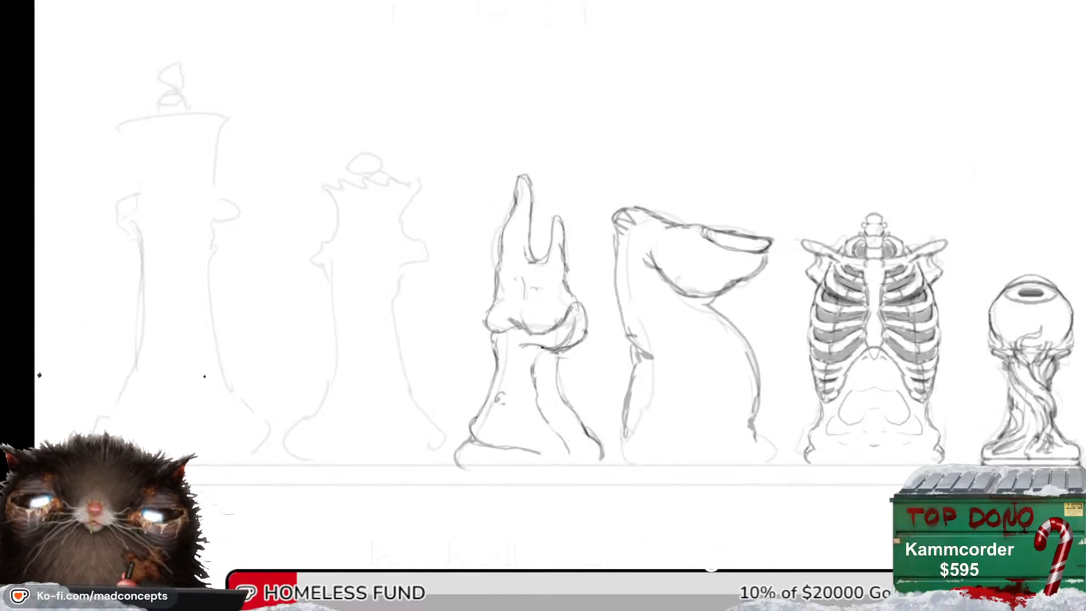
key("h")
key("h")
scroll(491, 436, "down", 3)
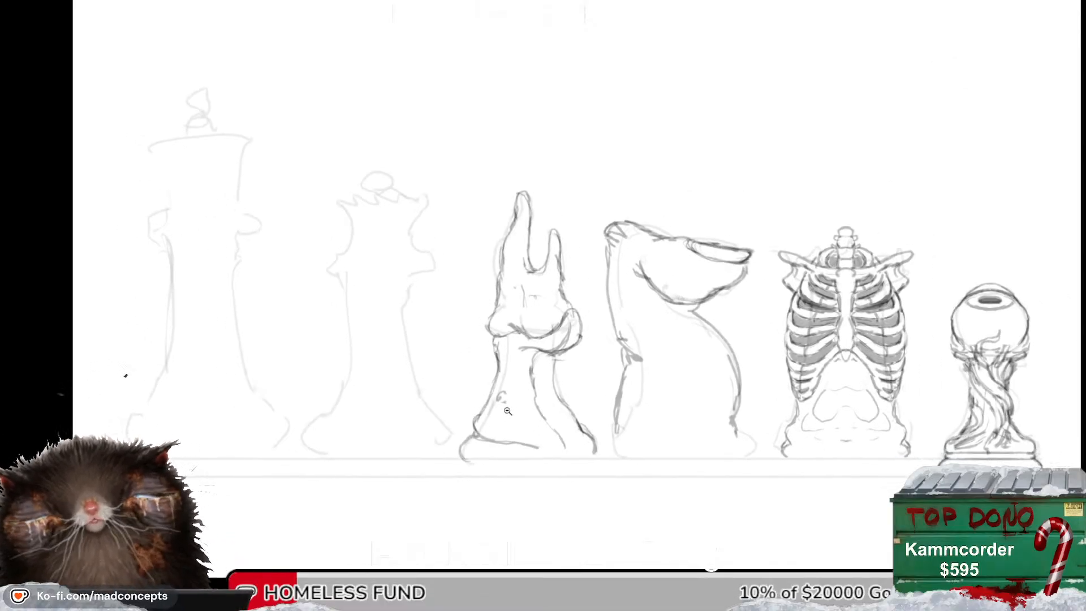
Reshape the outer edge of the palm's bulge so it projects farther toward the knight, checking it mirrored.
key("h")
scroll(572, 348, "up", 3)
key("h")
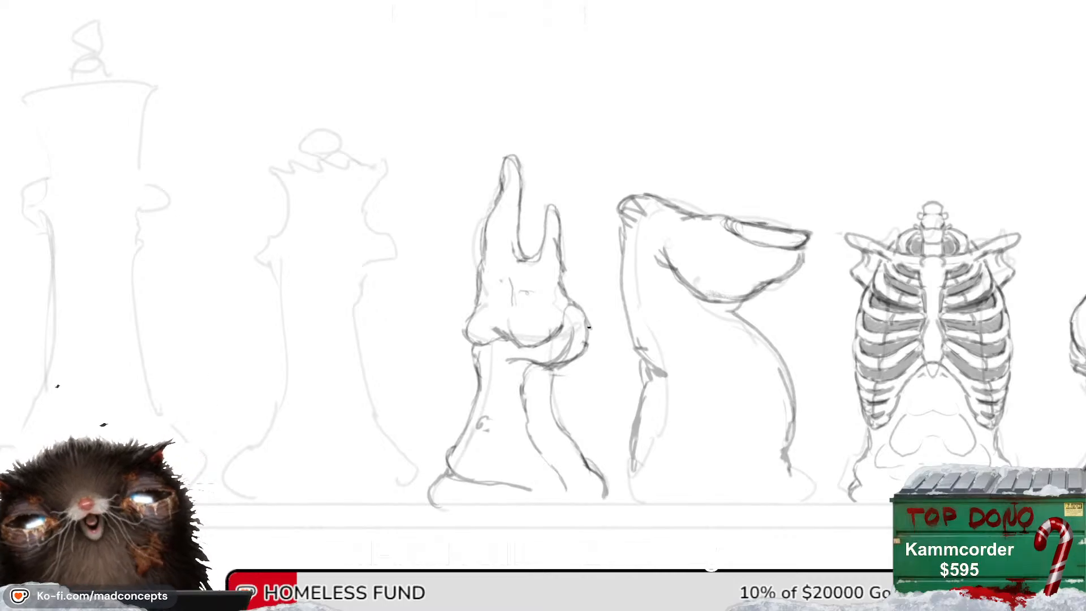
key("h")
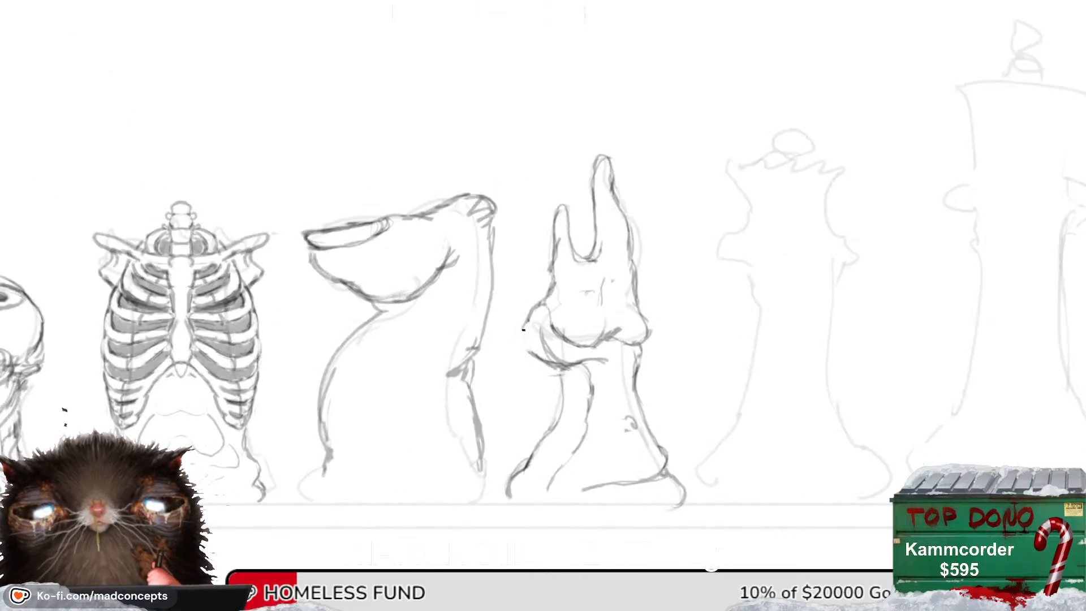
key("h")
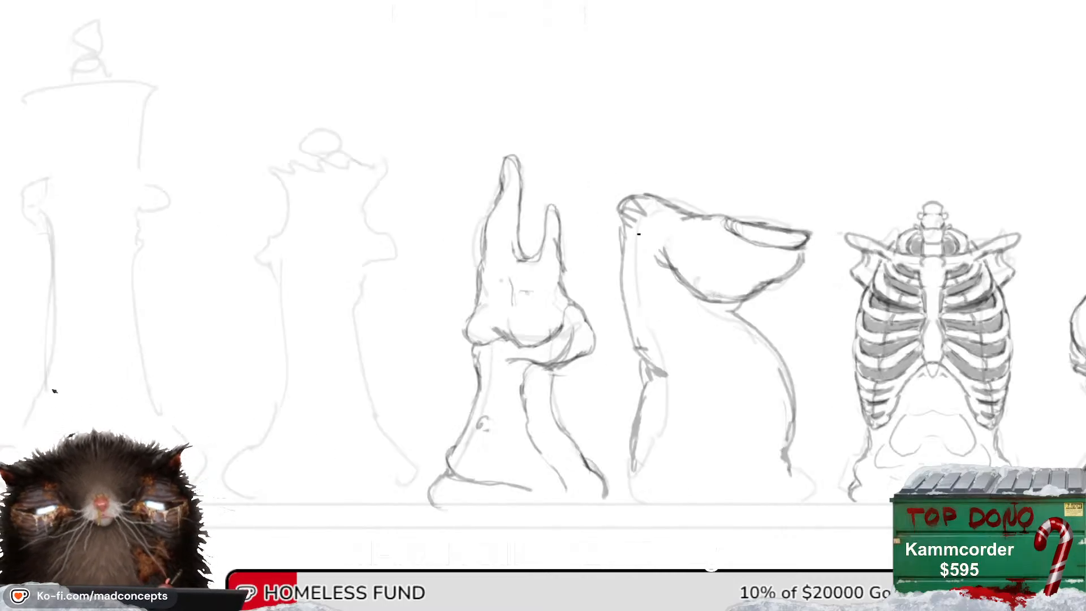
Redraw the two-pronged piece's stem contour on the queen side as an outward bulge from palm to base, checking it mirrored.
mouse_move(501, 377)
left_mouse_down()
mouse_move(515, 380)
mouse_move(519, 345)
mouse_move(488, 387)
left_mouse_up()
left_click(521, 339, "alt")
key("h")
key("h")
left_click_drag(491, 346, 487, 392)
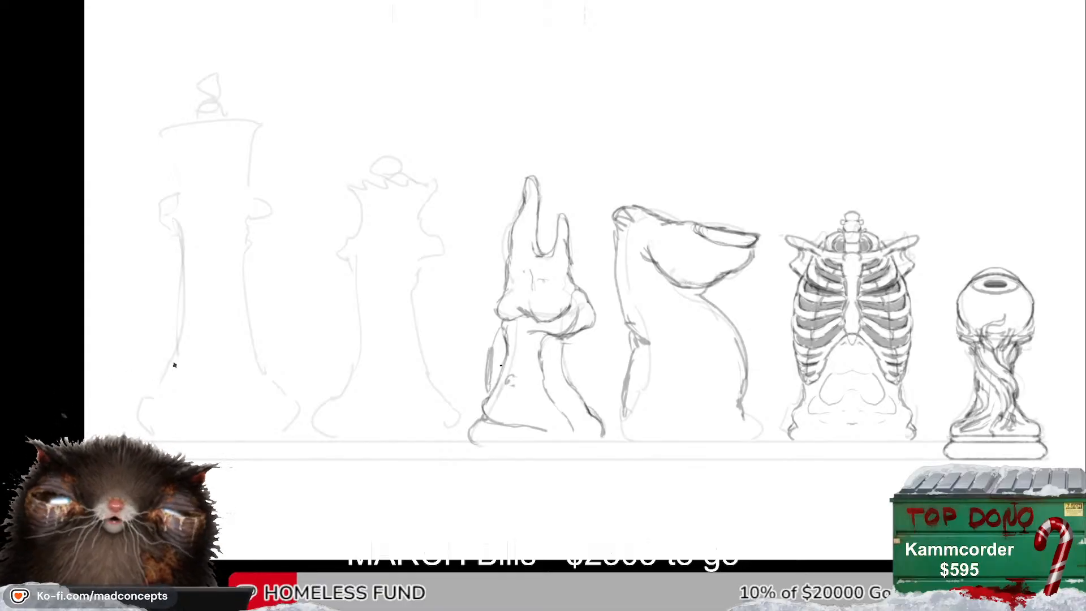
mouse_move(509, 330)
left_mouse_down()
mouse_move(493, 398)
mouse_move(490, 385)
left_mouse_up()
mouse_move(504, 321)
left_mouse_down()
mouse_move(483, 370)
mouse_move(489, 390)
left_mouse_up()
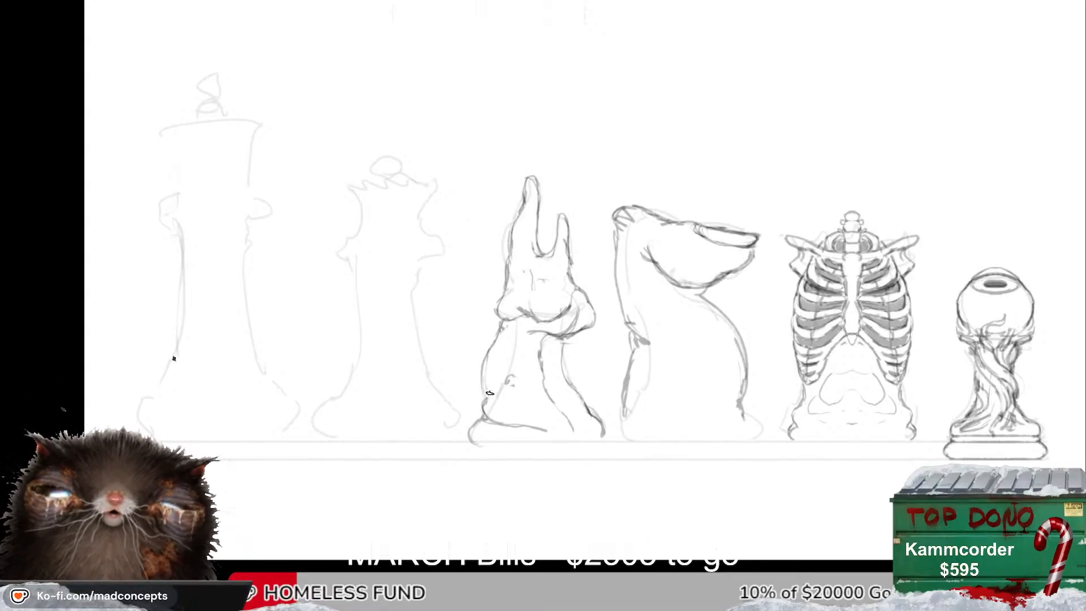
key("m")
key("m")
scroll(564, 343, "up", 2)
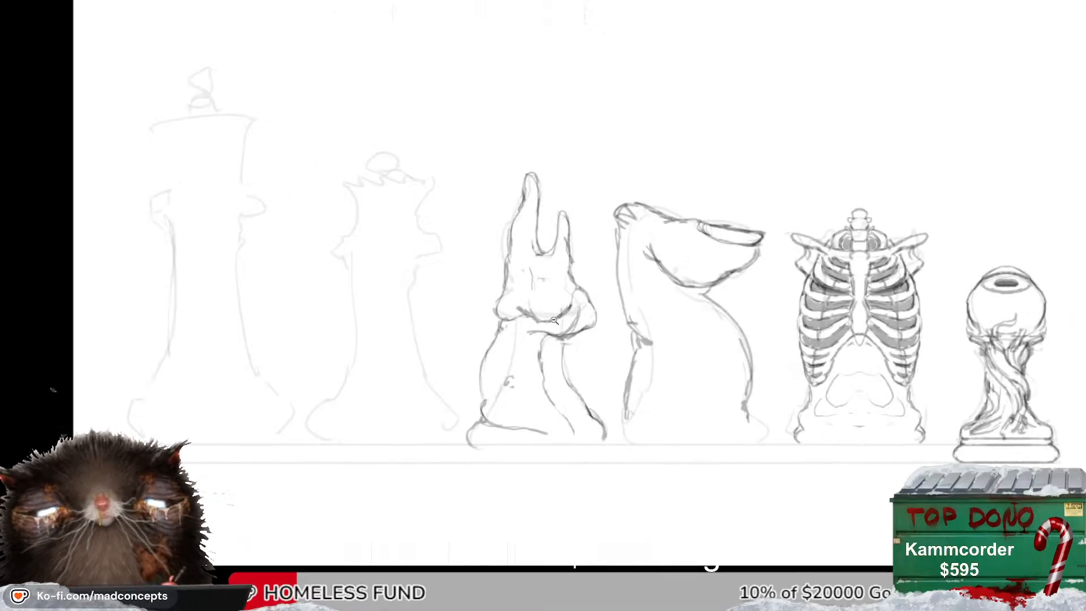
Draw small round bumps along the queen-side edge of the two-pronged piece's stem, from under the palm down to the base.
key("m")
left_click_drag(532, 385, 481, 355)
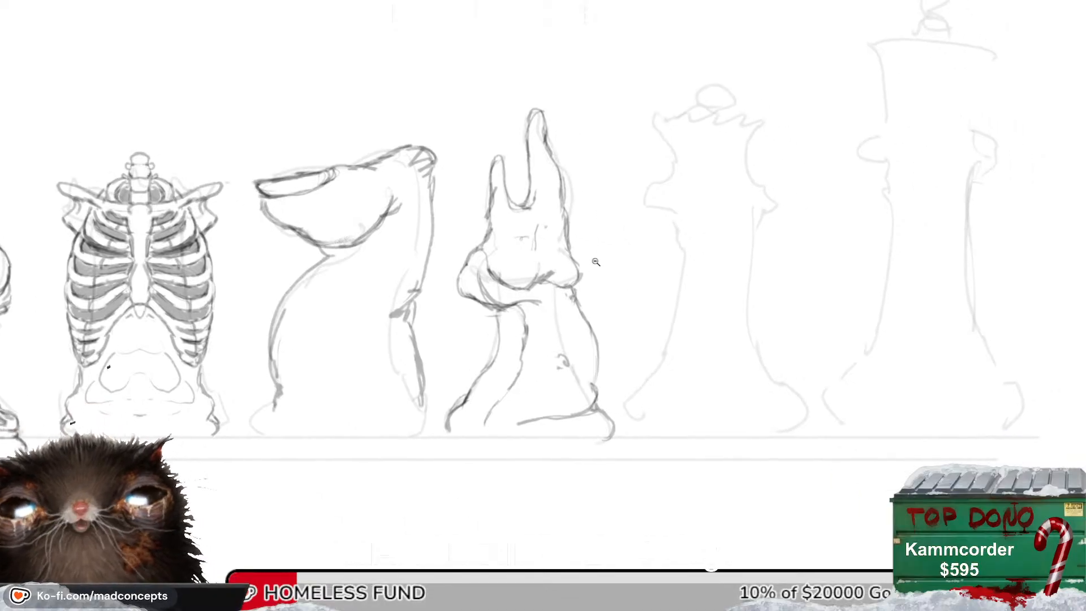
key("m")
mouse_move(528, 316)
left_mouse_down()
mouse_move(525, 327)
mouse_move(540, 318)
mouse_move(528, 337)
mouse_move(549, 340)
left_mouse_up()
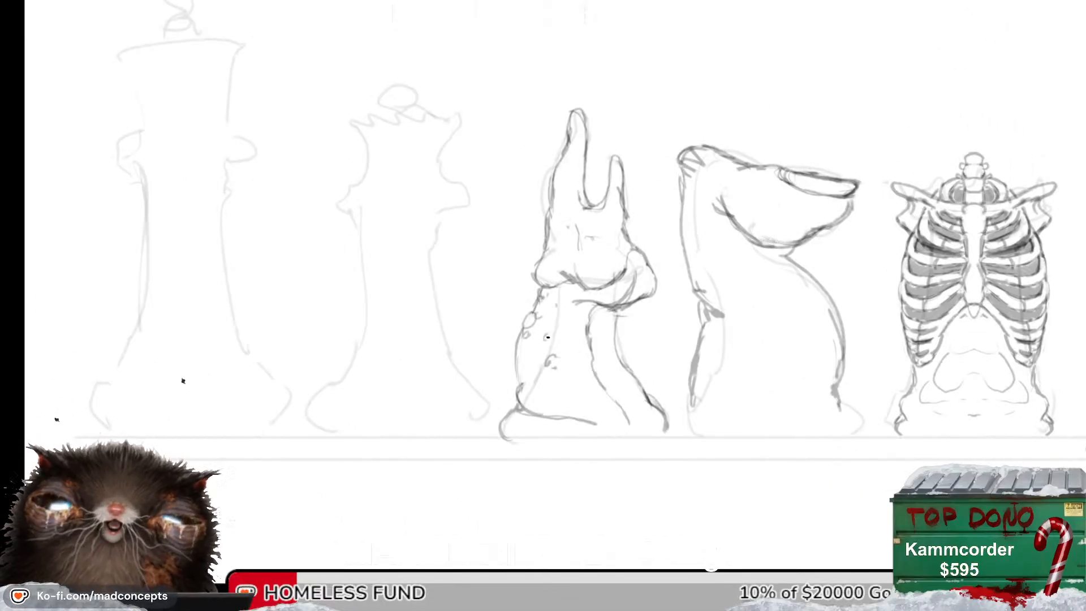
mouse_move(524, 386)
left_mouse_down()
mouse_move(530, 372)
mouse_move(492, 414)
left_mouse_up()
key("ctrl+h")
key("ctrl+h")
left_click(548, 318, "alt")
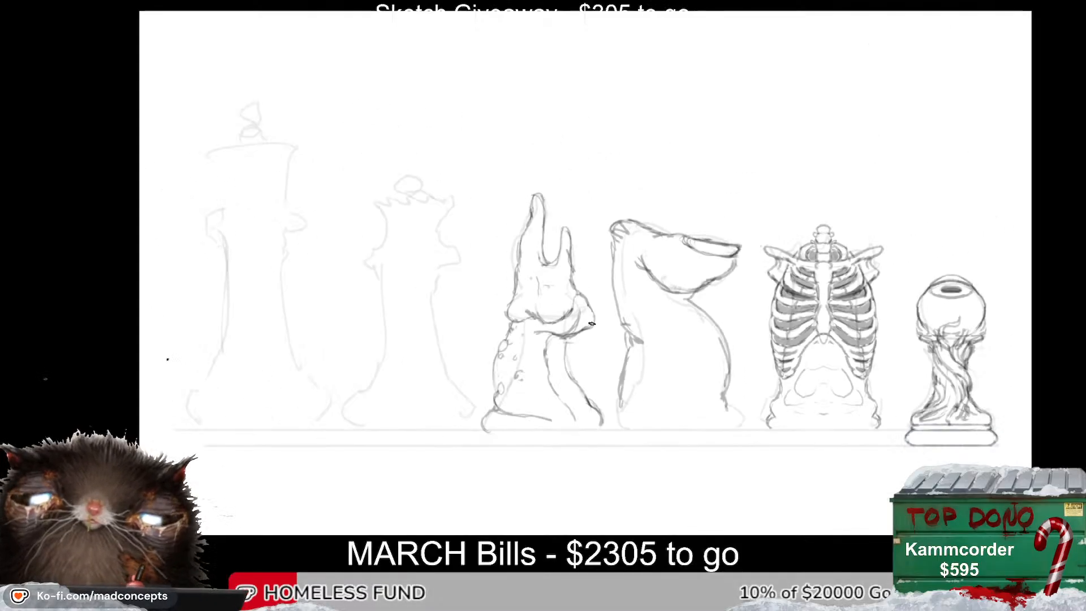
Round off the outer lower corner of the palm's knight-side bulge and check the shape mirrored.
left_click(581, 316)
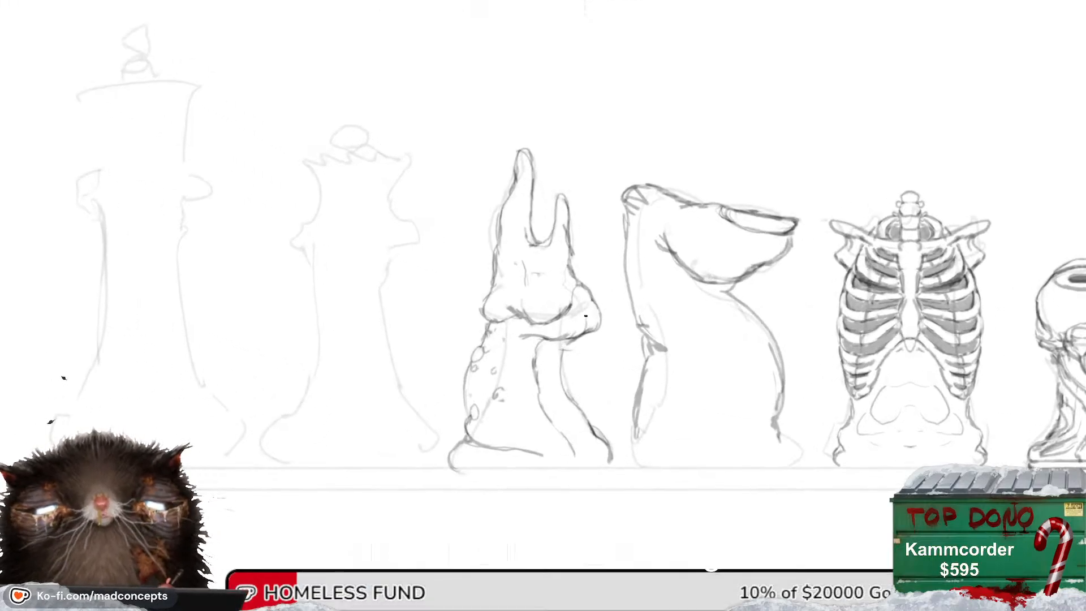
key("h")
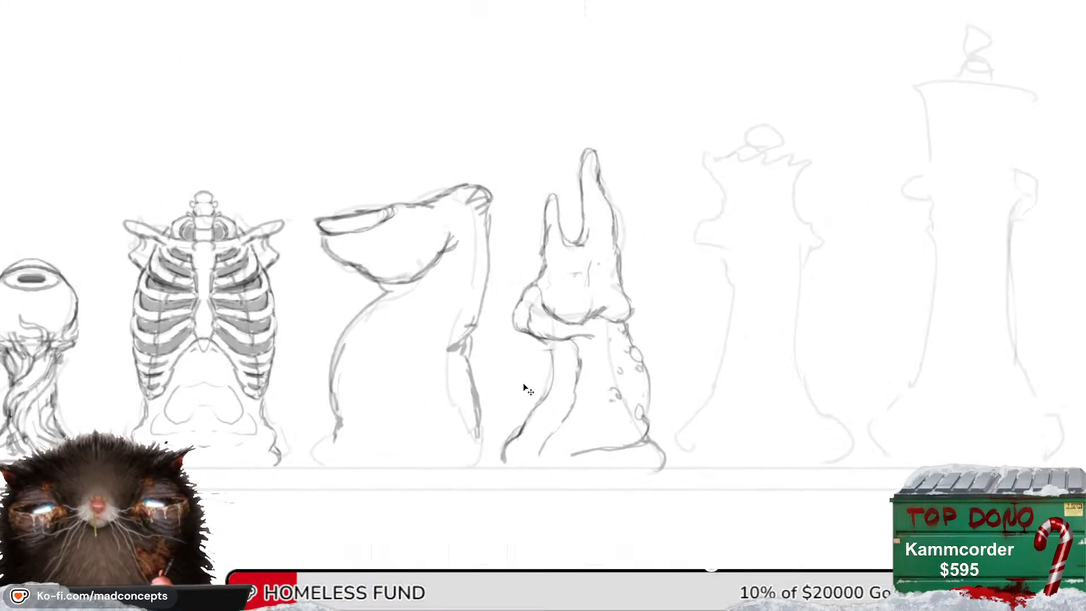
key("h")
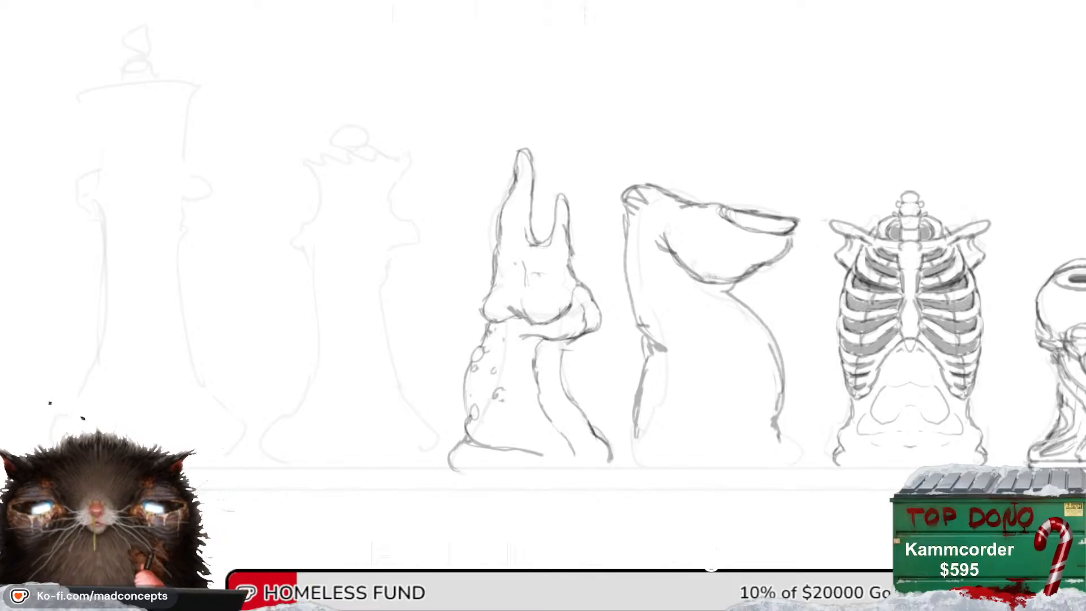
Add a small oval bump low on the stem's textured side, just above the base, checking it mirrored.
left_click_drag(603, 351, 599, 335)
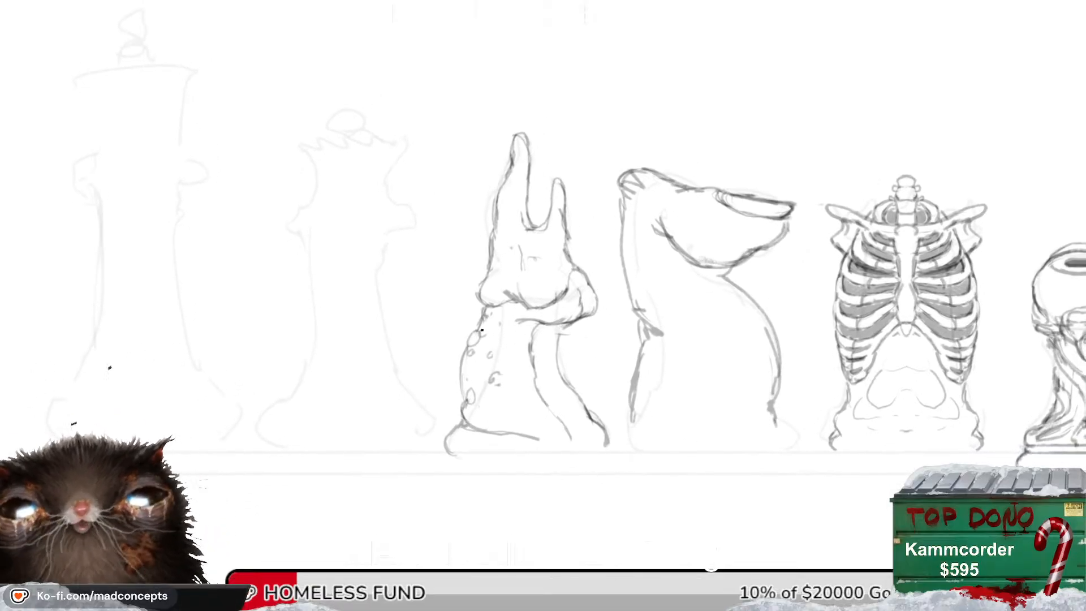
key("h")
left_click_drag(622, 410, 619, 409)
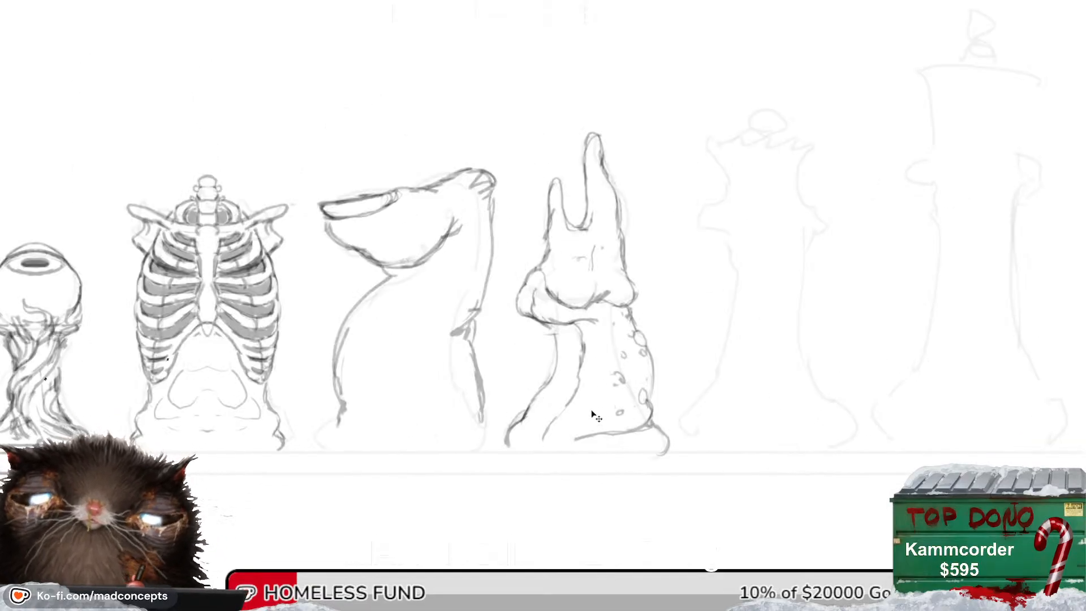
key("h")
left_click_drag(538, 409, 524, 429)
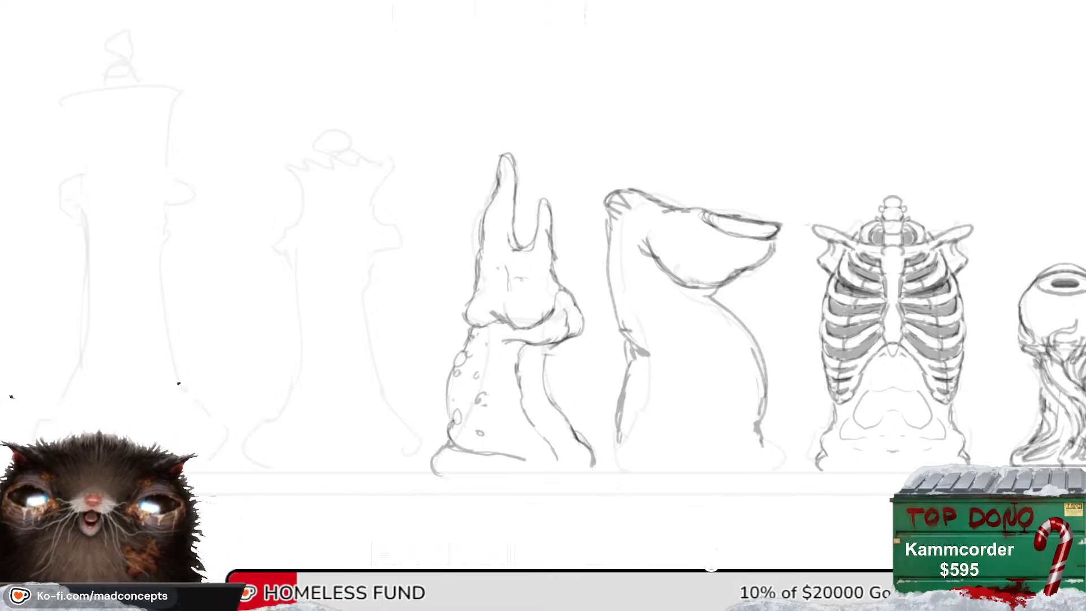
Reshape the knight-side bulge into a rounded, curled lobe with a clear inner edge separating it from the palm, checking it mirrored.
left_click_drag(745, 232, 737, 216)
key("ctrl+h")
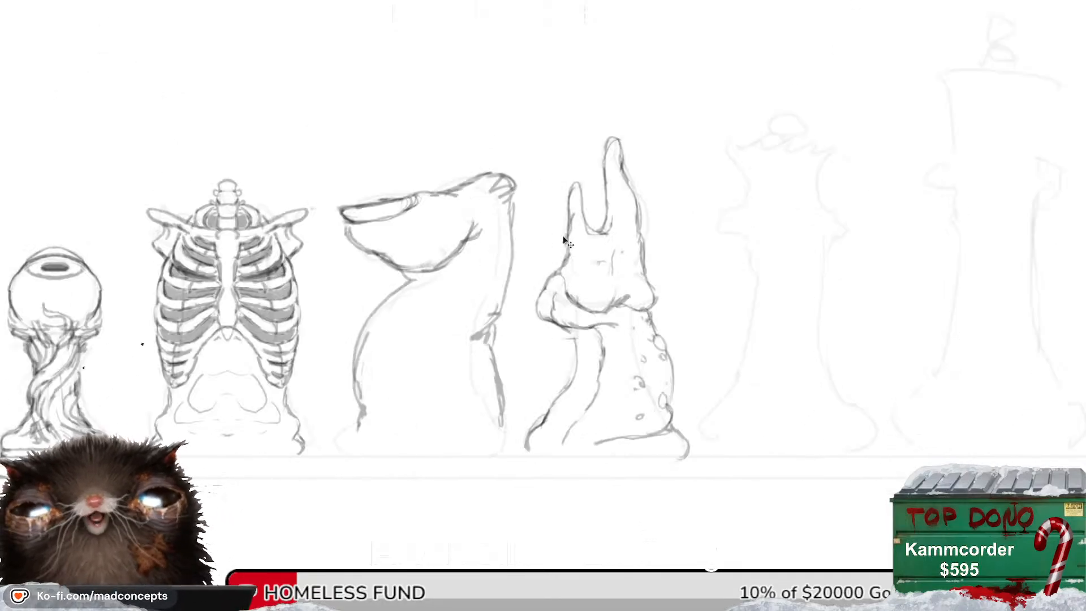
left_click_drag(570, 300, 470, 333)
key("ctrl+h")
left_click_drag(627, 313, 563, 277)
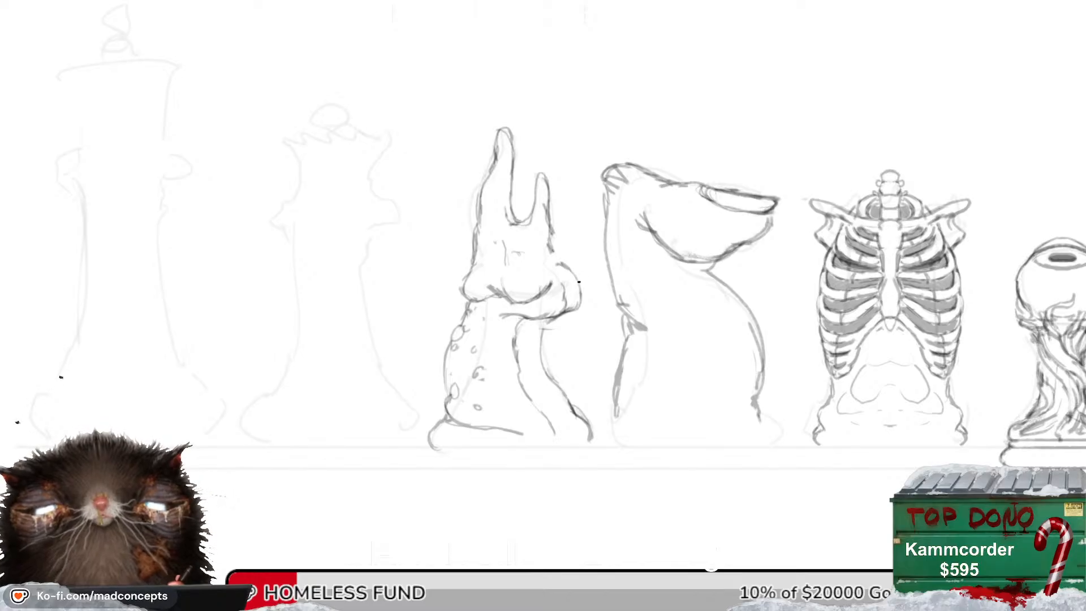
mouse_move(579, 283)
left_mouse_down()
mouse_move(561, 263)
mouse_move(545, 294)
left_mouse_up()
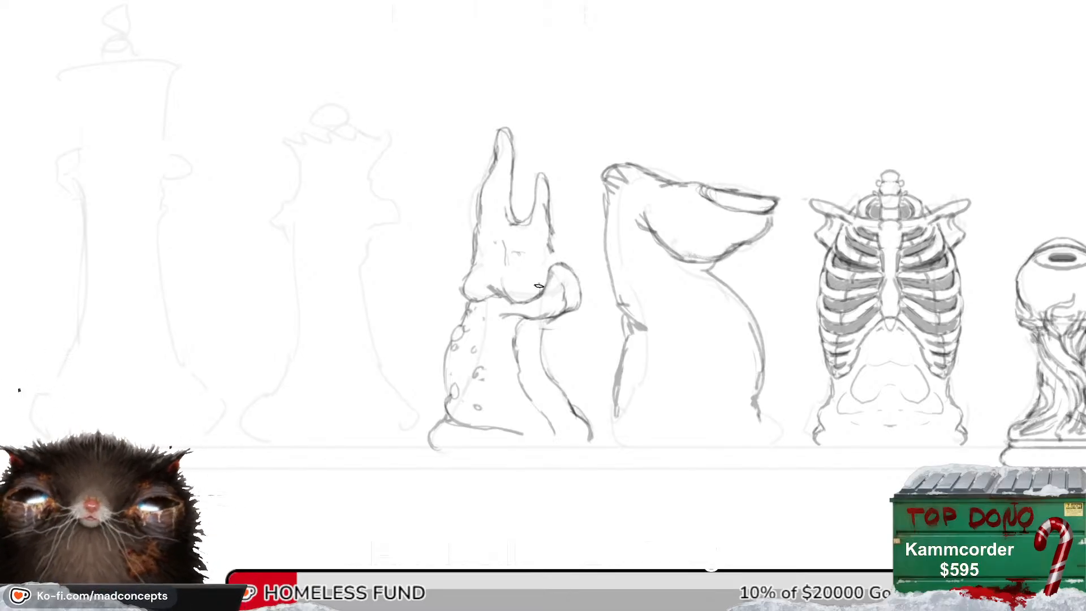
key("m")
key("m")
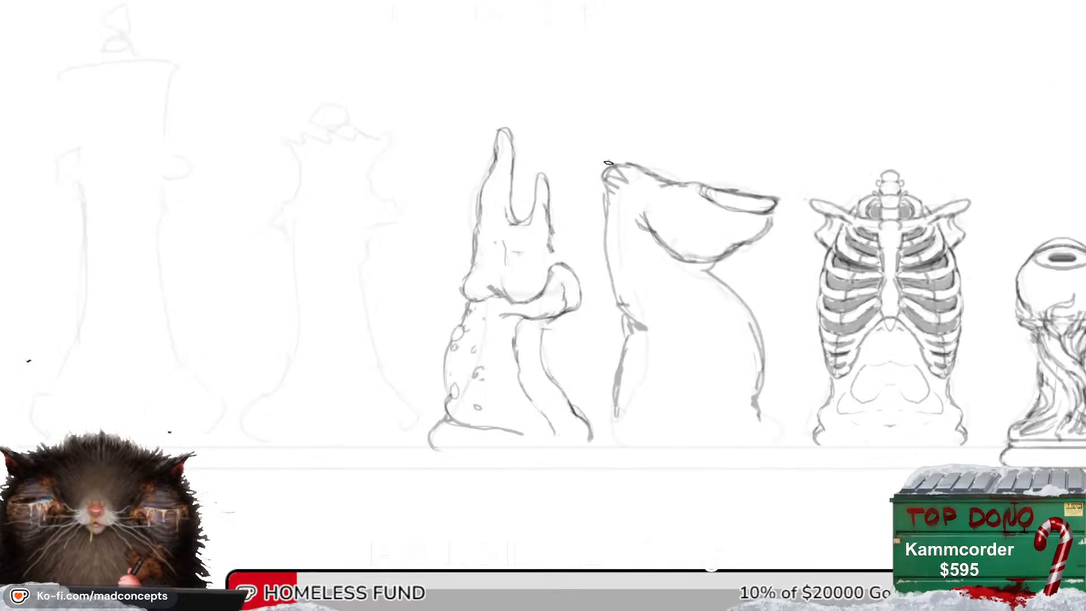
left_click_drag(513, 294, 499, 323)
key("m")
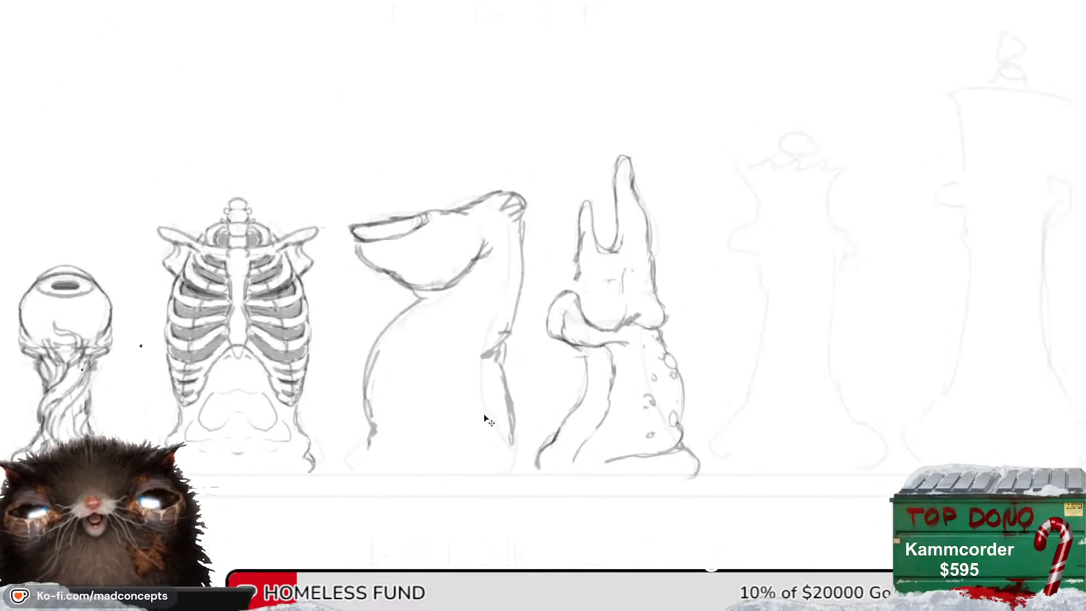
key("m")
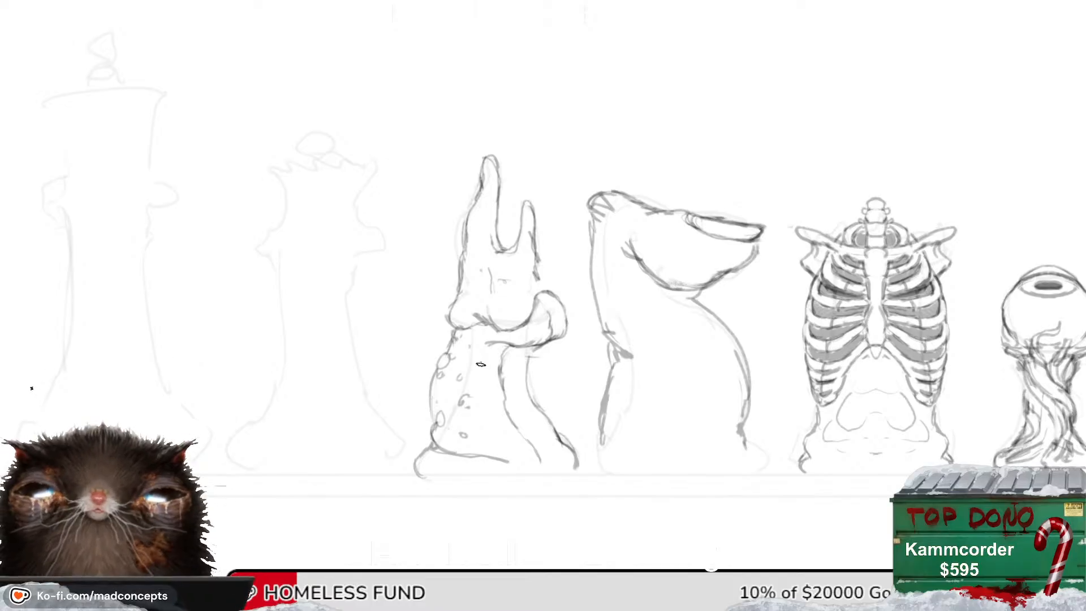
key("m")
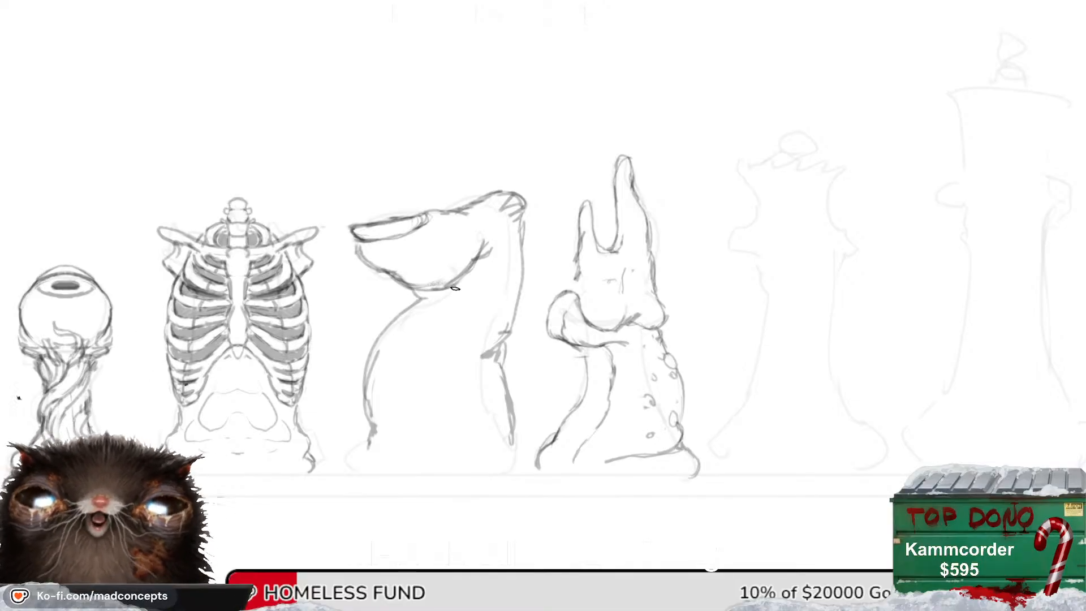
Redraw the palm's knight-side contour so it runs from the short prong down to the curled lobe, checking it mirrored.
mouse_move(508, 270)
left_mouse_down()
mouse_move(470, 322)
mouse_move(466, 310)
left_mouse_up()
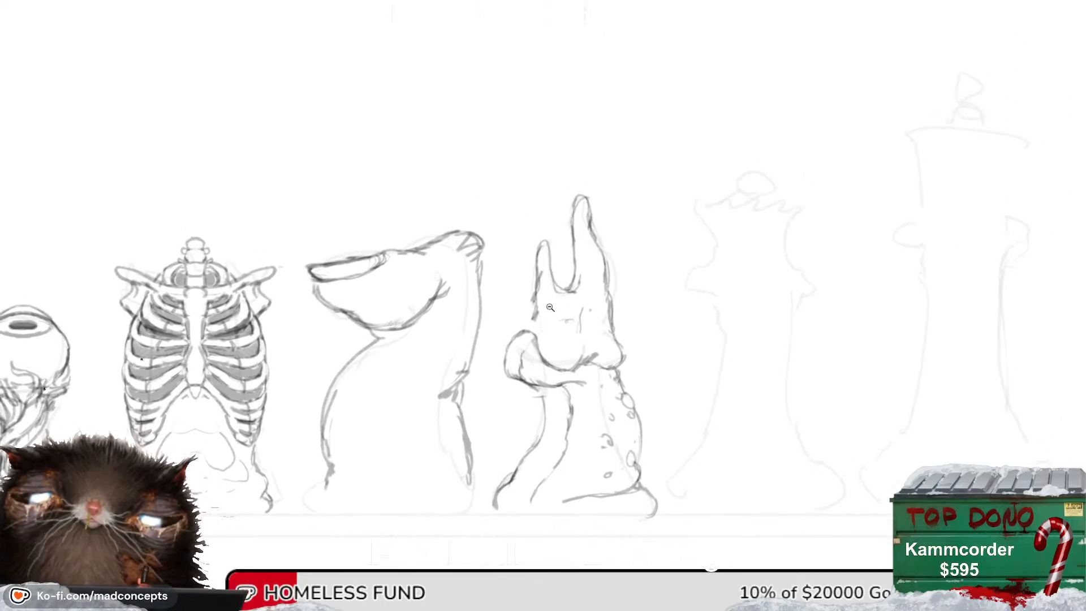
left_click_drag(550, 307, 576, 323)
key("ctrl+shift+h")
key("ctrl+shift+h")
key("ctrl+shift+h")
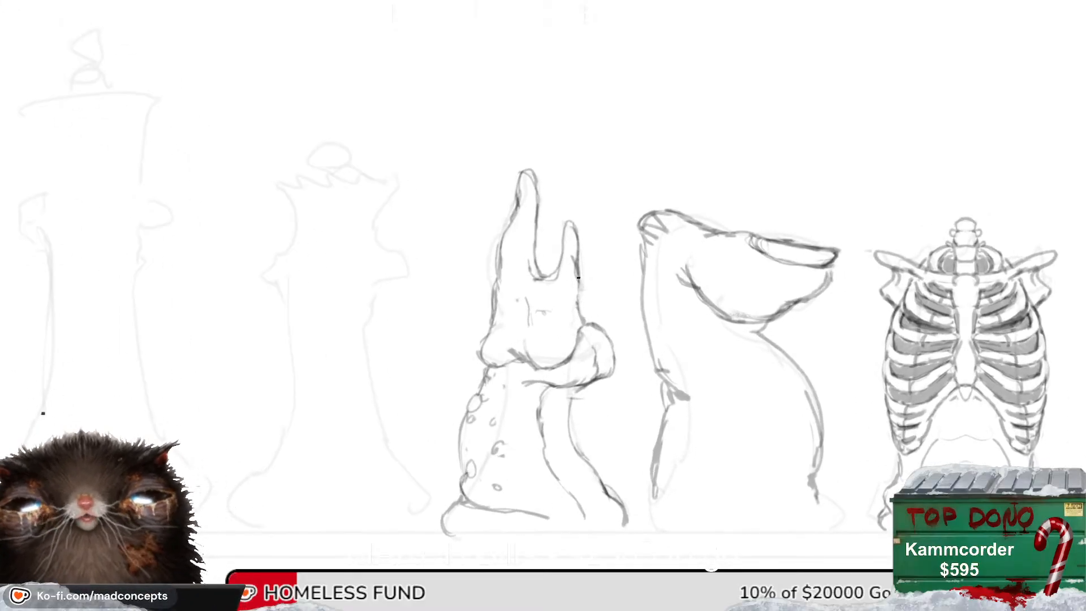
key("ctrl+shift+h")
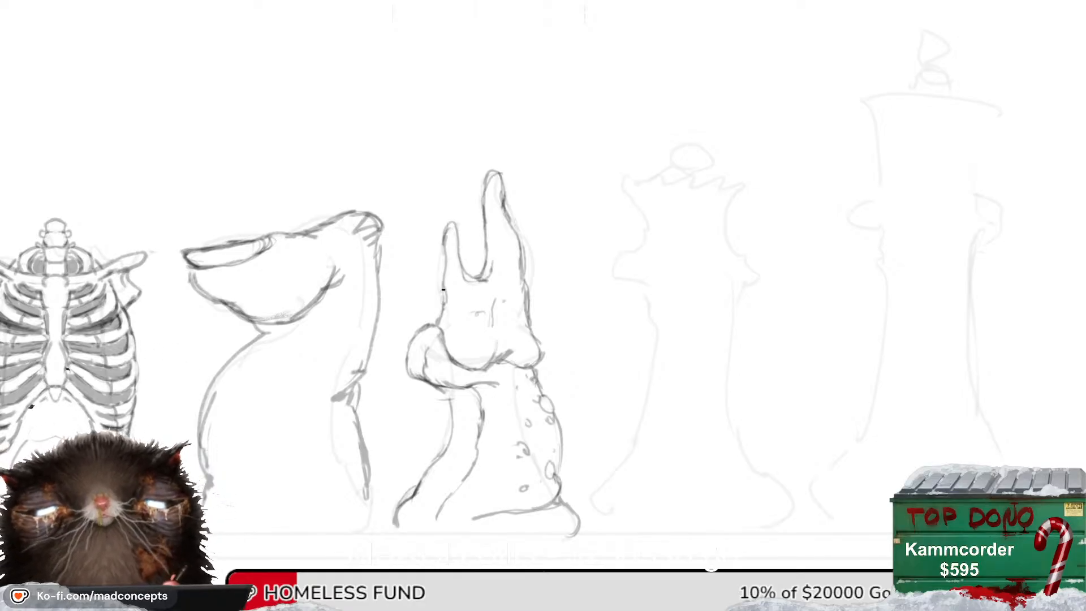
key("ctrl+shift+h")
key("ctrl+shift+h")
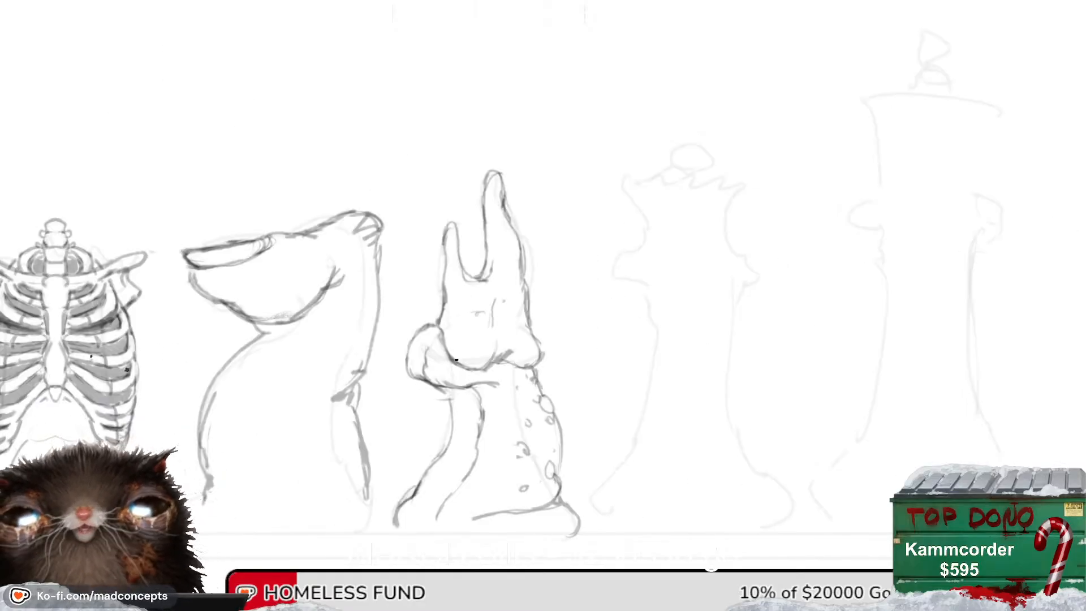
Examine the two-pronged piece's silhouette against the rest of the lineup in normal and mirrored views.
mouse_move(460, 358)
left_mouse_down()
mouse_move(510, 246)
mouse_move(488, 234)
left_mouse_up()
key("ctrl+shift+h")
mouse_move(601, 314)
left_mouse_down()
mouse_move(515, 377)
mouse_move(494, 353)
left_mouse_up()
key("ctrl+shift+h")
key("ctrl+shift+h")
key("ctrl+shift+h")
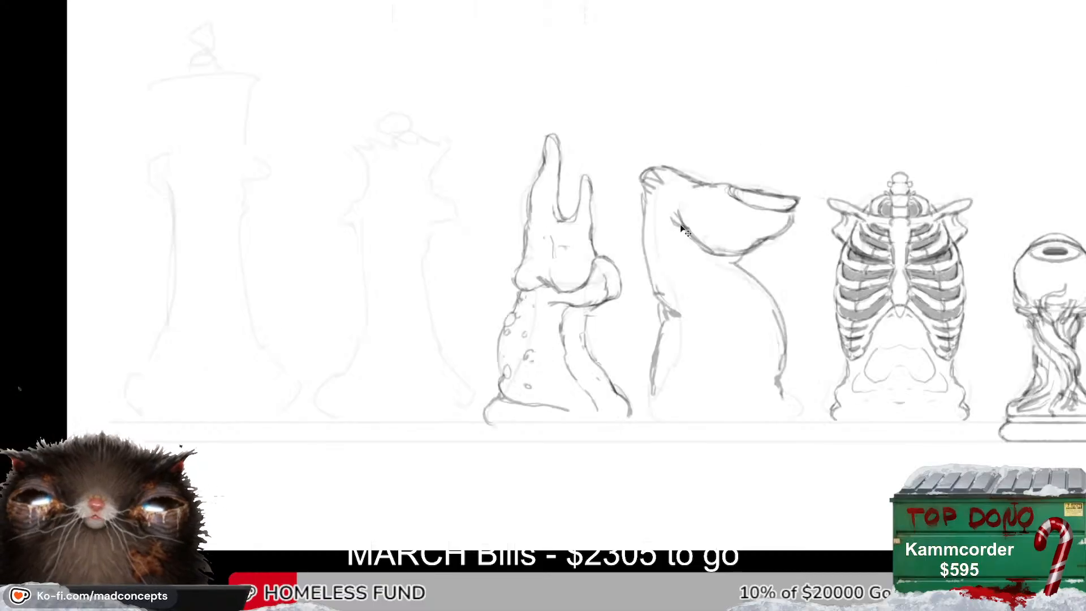
key("ctrl+shift+h")
key("ctrl+shift+h")
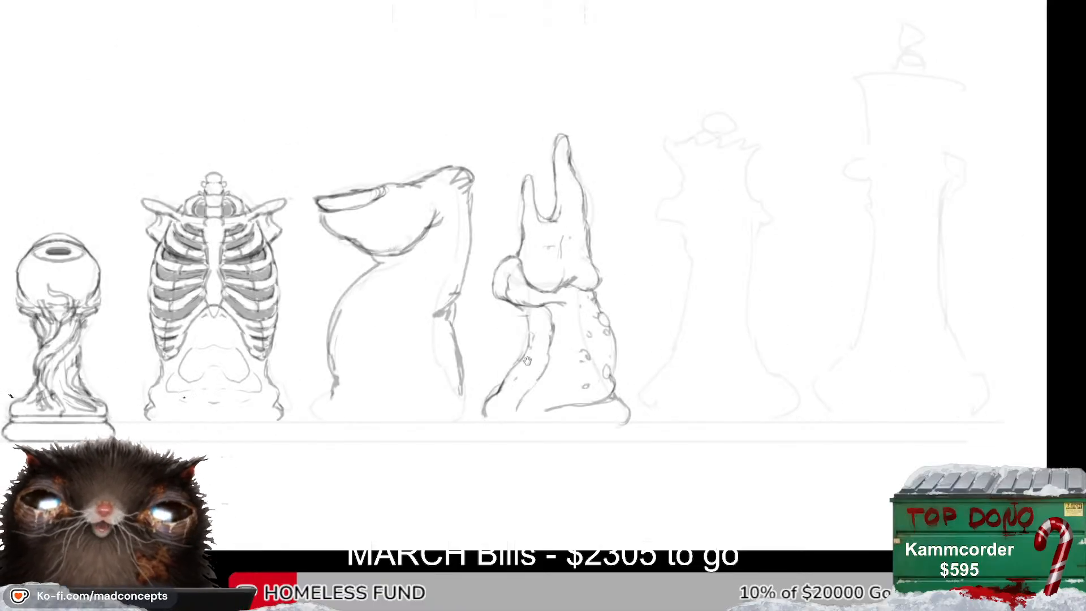
Add small surface marks along the knight-side strip of the stem and check them mirrored.
left_click_drag(520, 348, 516, 382)
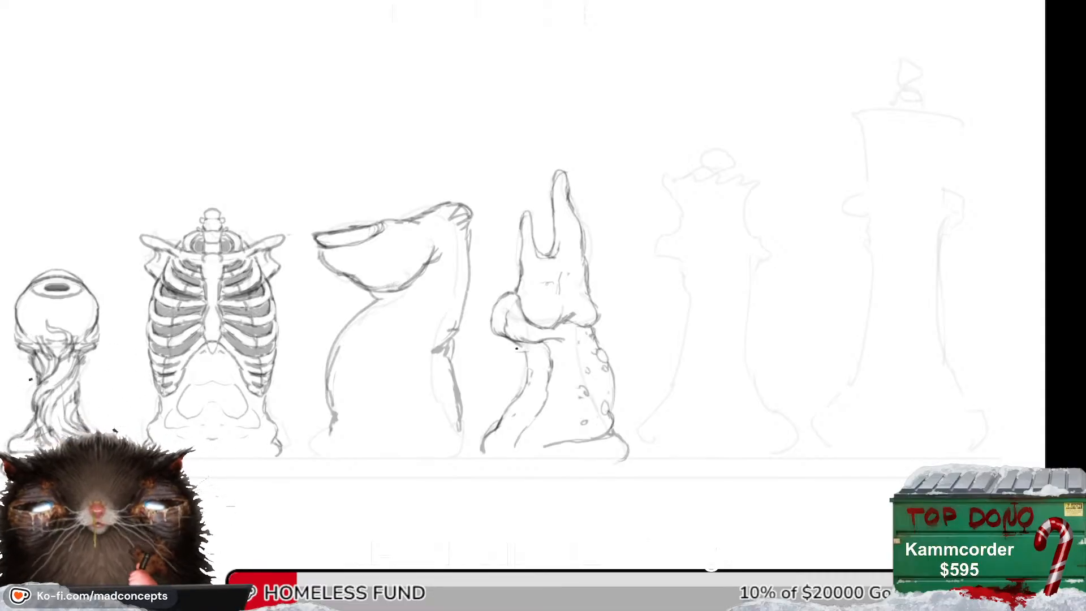
key("m")
scroll(518, 346, "up", 2)
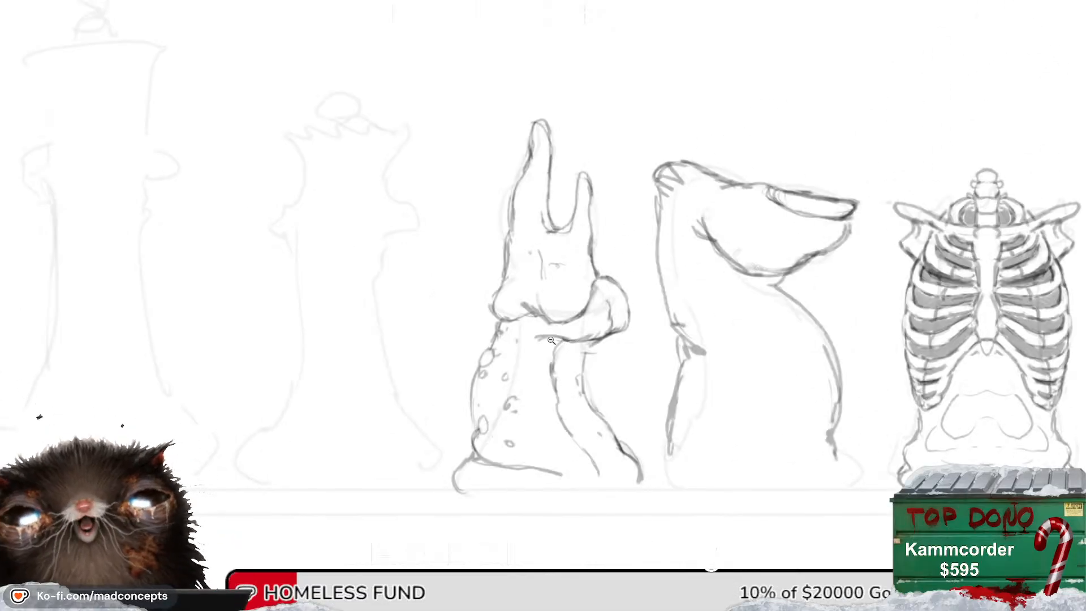
key("m")
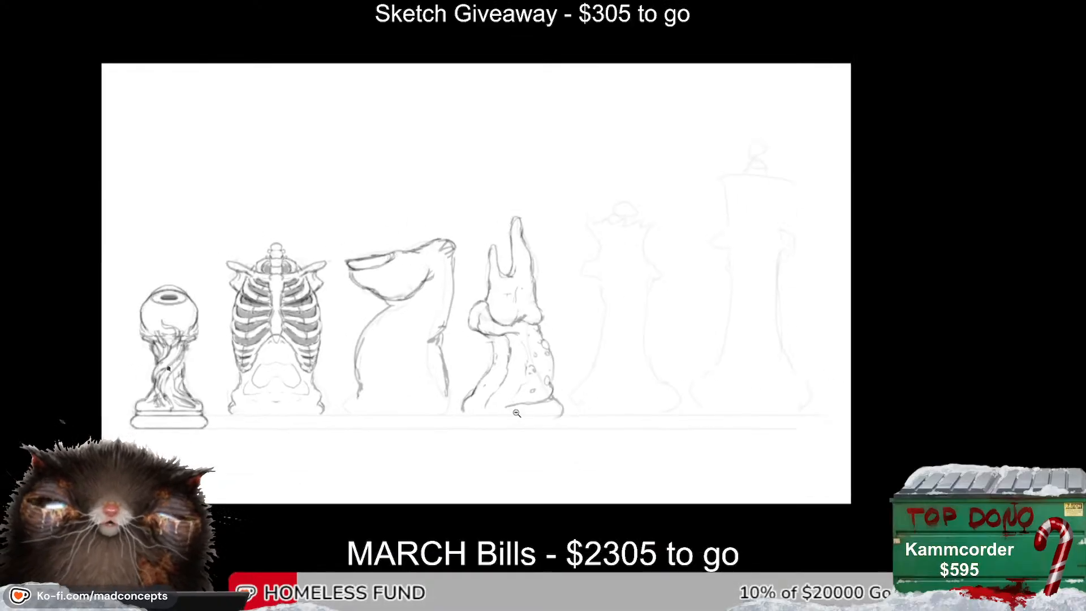
Sketch long fold lines down the lower knight-side part of the stem, fanning out toward the base.
scroll(510, 421, "down", 2)
scroll(510, 421, "up", 3)
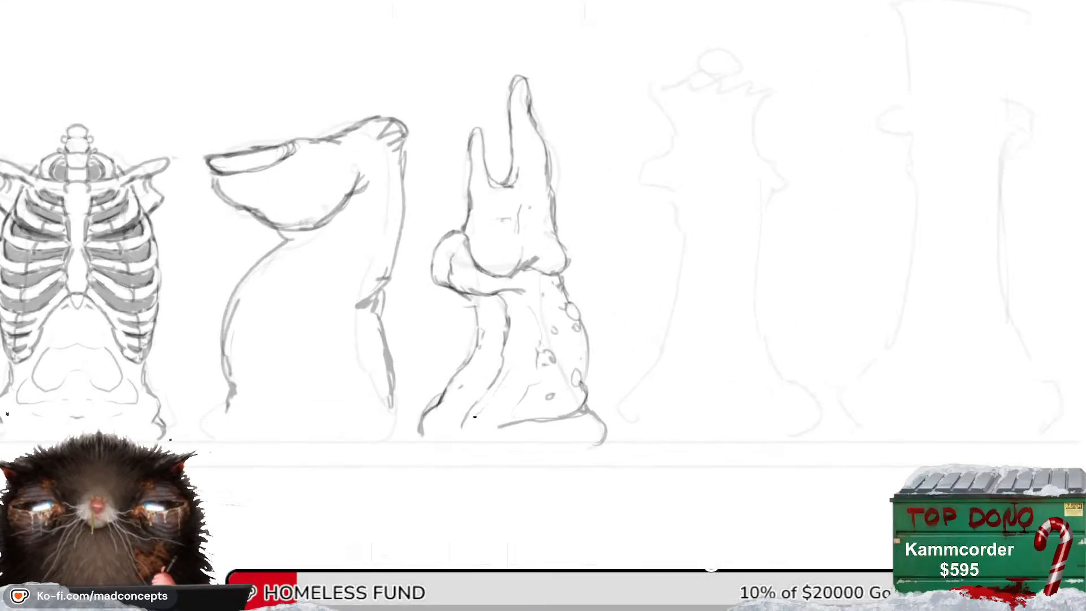
mouse_move(515, 365)
left_mouse_down()
mouse_move(476, 417)
mouse_move(490, 409)
mouse_move(469, 397)
mouse_move(455, 409)
left_mouse_up()
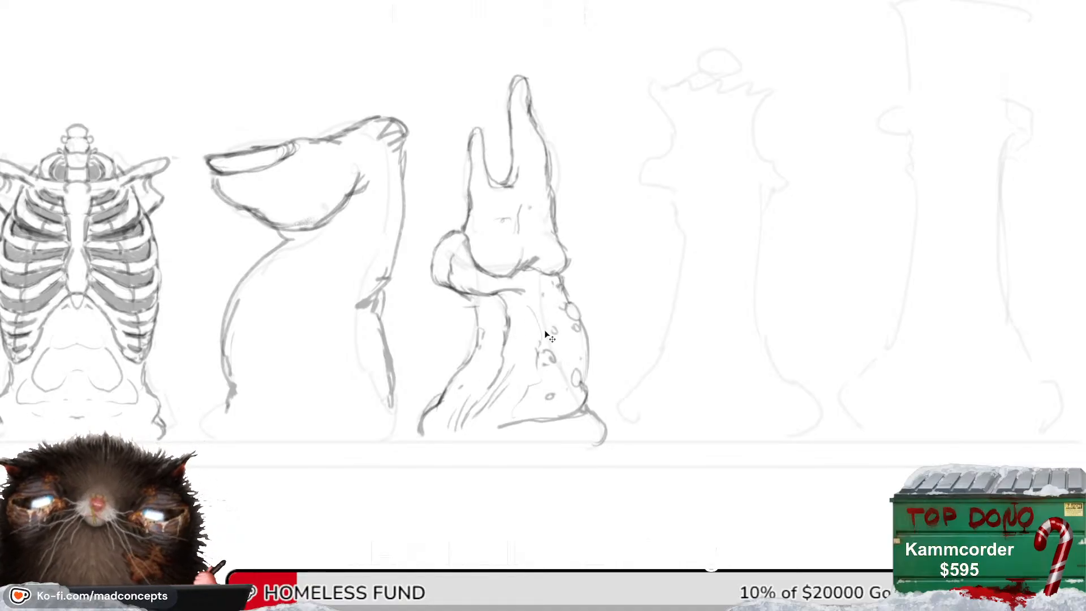
left_click_drag(510, 306, 503, 357)
Darken the small pit on the stem's textured side and strengthen the curved crease under the cuff, checking them mirrored.
key("m")
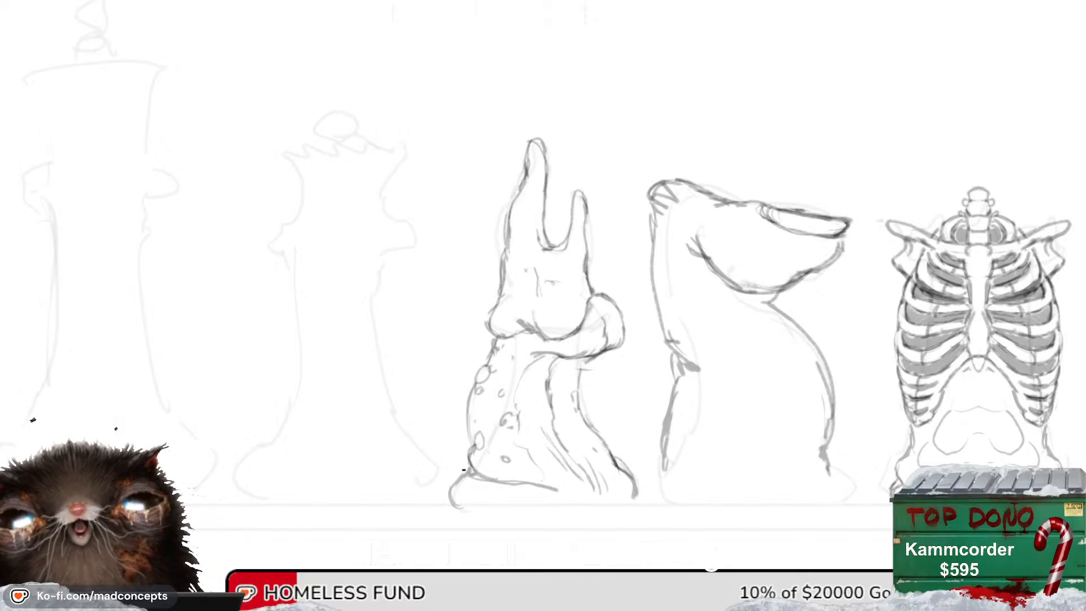
key("m")
left_click_drag(476, 438, 491, 364)
key("m")
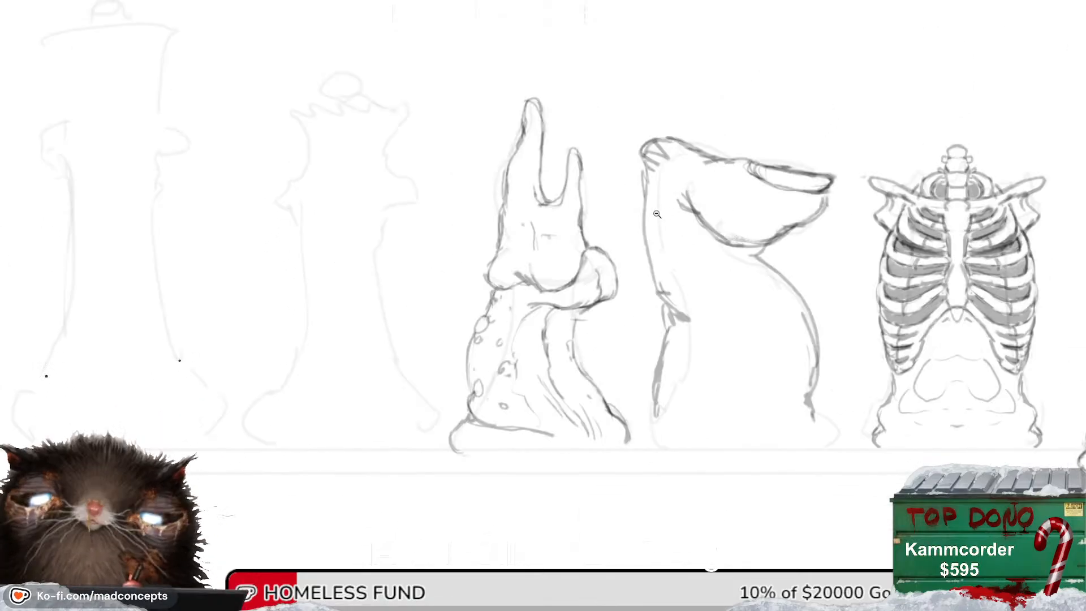
left_click_drag(572, 302, 473, 387)
scroll(563, 340, "down", 1)
key("m")
mouse_move(533, 359)
left_mouse_down()
mouse_move(549, 342)
mouse_move(530, 348)
mouse_move(531, 373)
left_mouse_up()
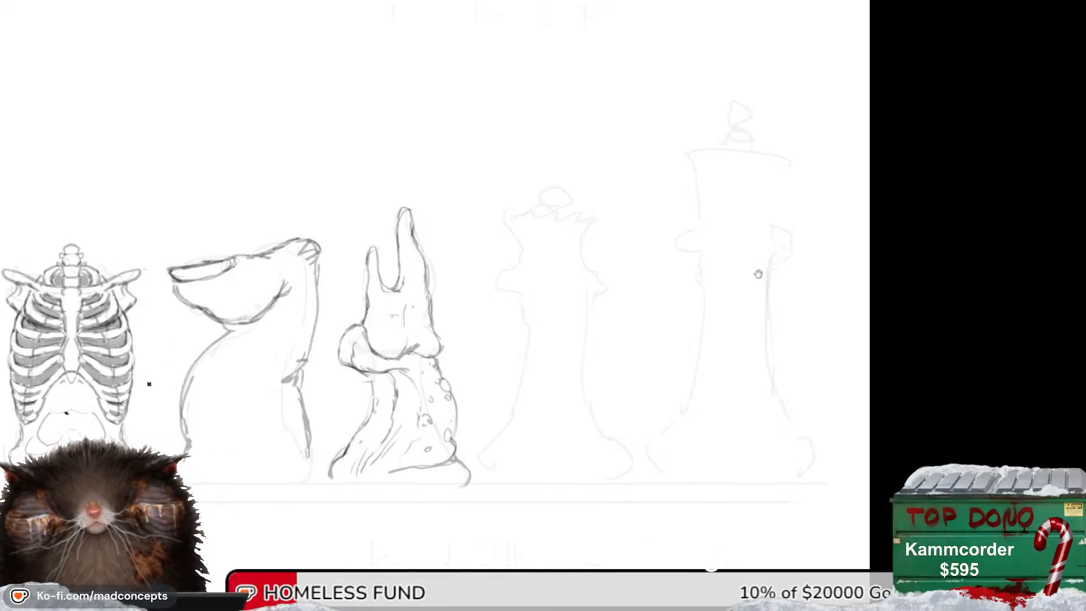
scroll(756, 273, "down", 1)
mouse_move(606, 336)
left_mouse_down()
mouse_move(643, 315)
mouse_move(697, 338)
left_mouse_up()
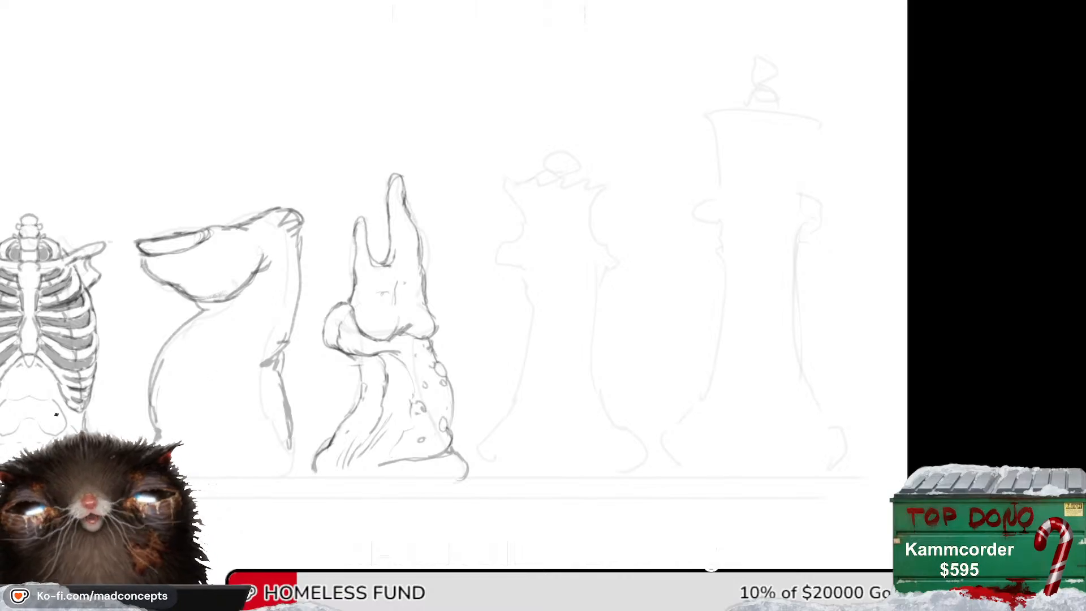
left_click_drag(680, 330, 661, 309)
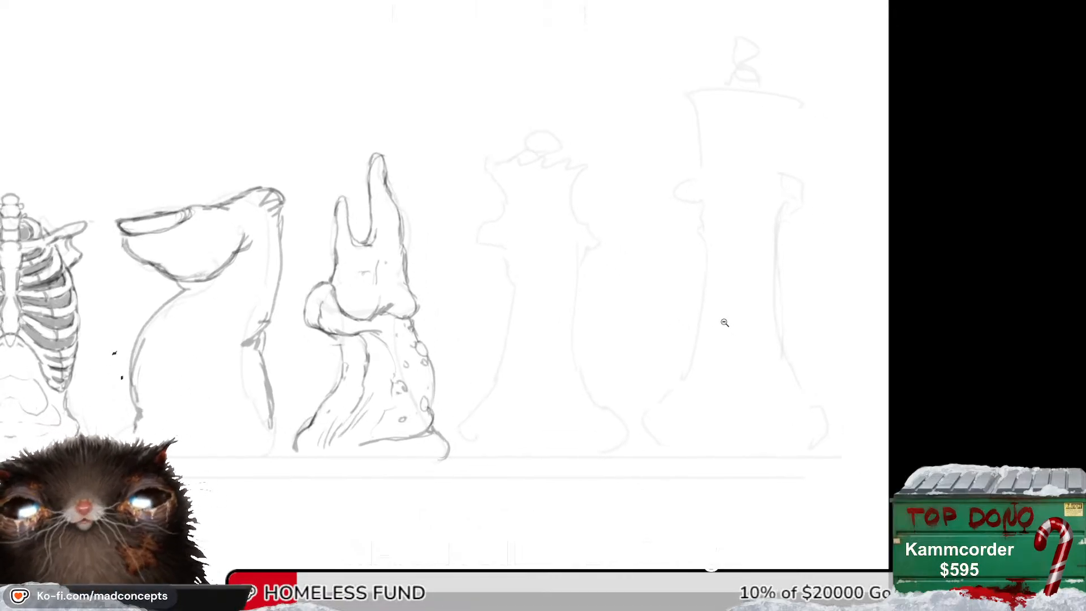
Examine the whole lineup, comparing the finished pieces with the faint queen and king placeholders.
scroll(581, 332, "down", 3)
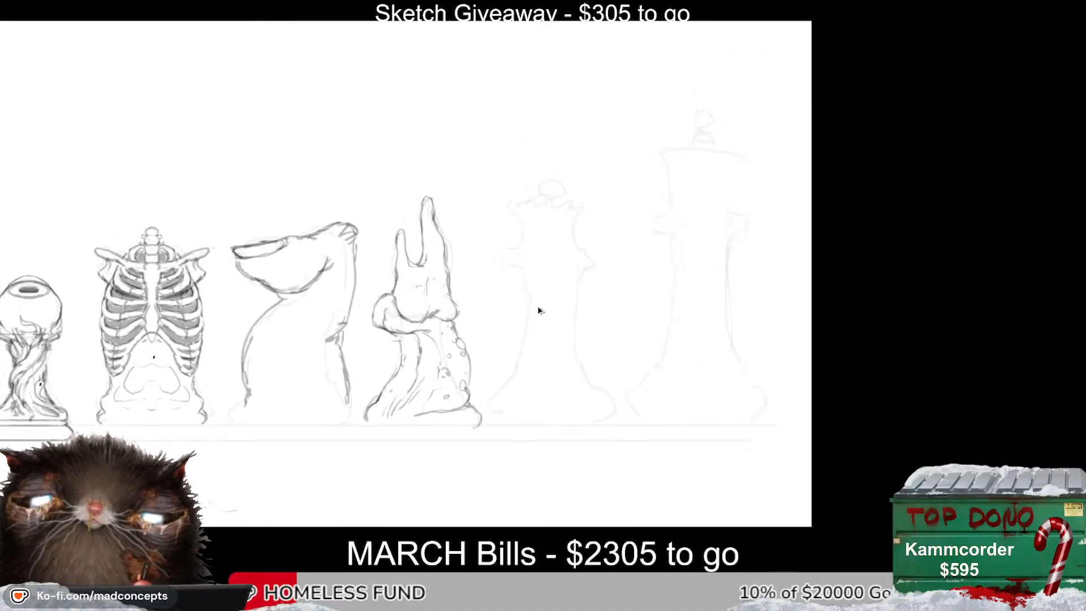
scroll(545, 295, "down", 2)
scroll(374, 308, "up", 3)
scroll(372, 308, "down", 3)
scroll(365, 308, "up", 3)
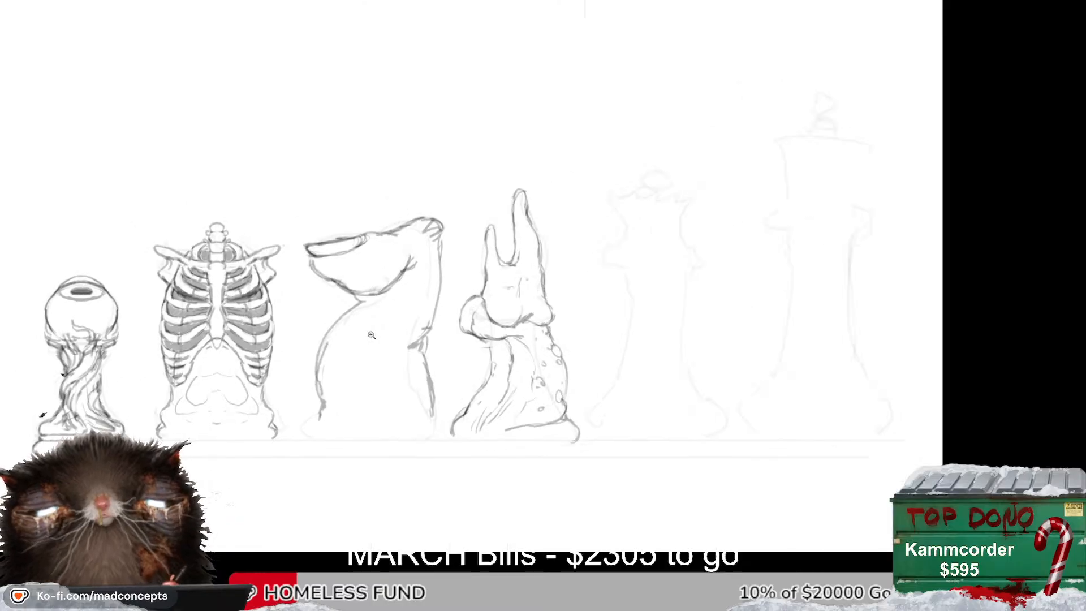
mouse_move(387, 329)
left_mouse_down()
mouse_move(404, 333)
mouse_move(387, 338)
left_mouse_up()
scroll(602, 328, "down", 1)
scroll(602, 328, "up", 1)
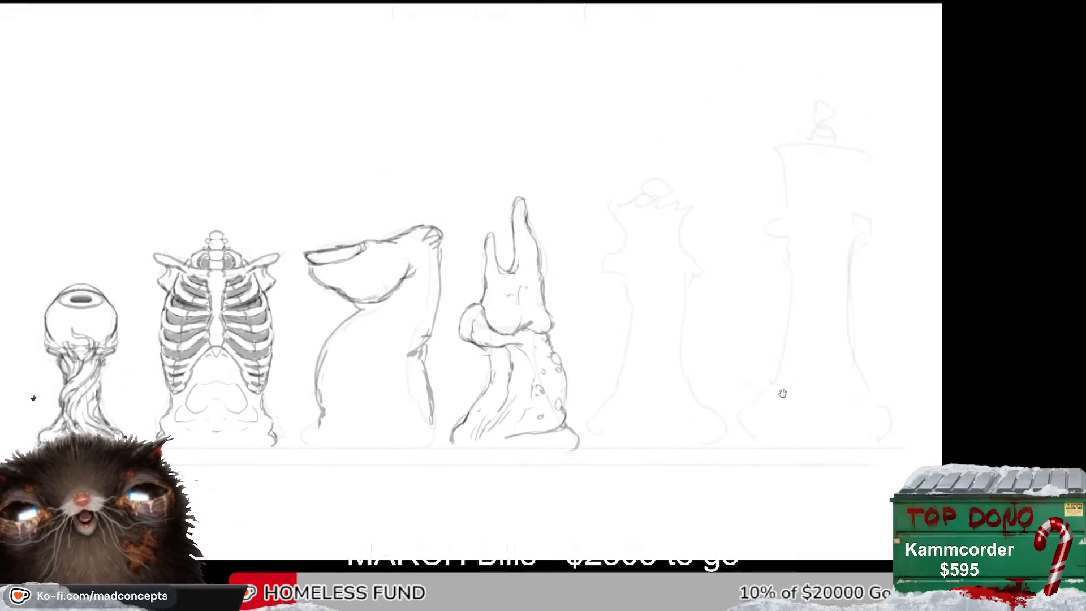
left_click_drag(750, 372, 756, 371)
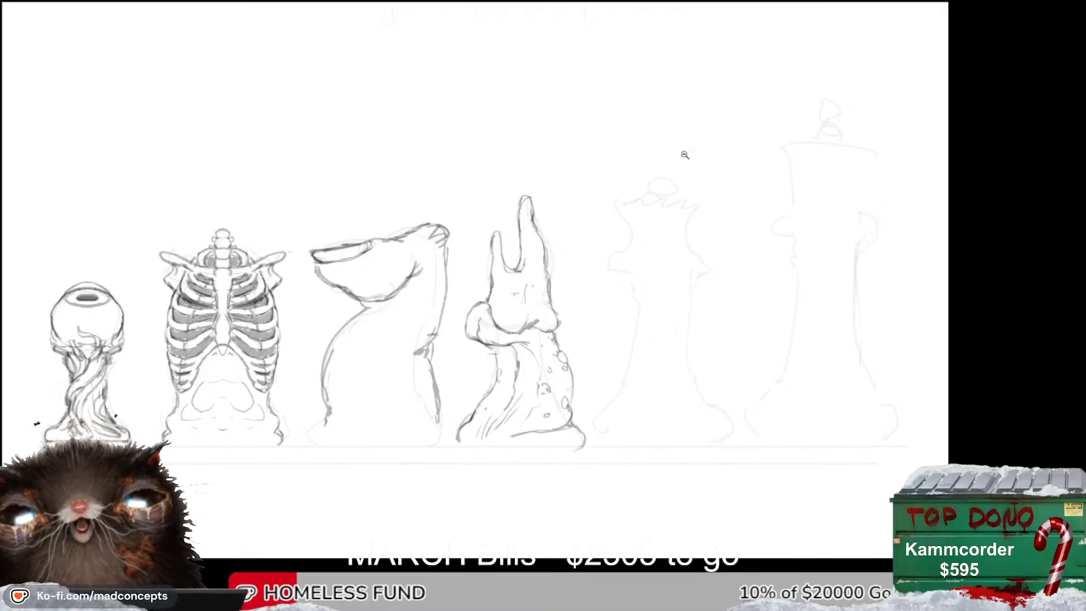
left_click_drag(667, 361, 691, 368)
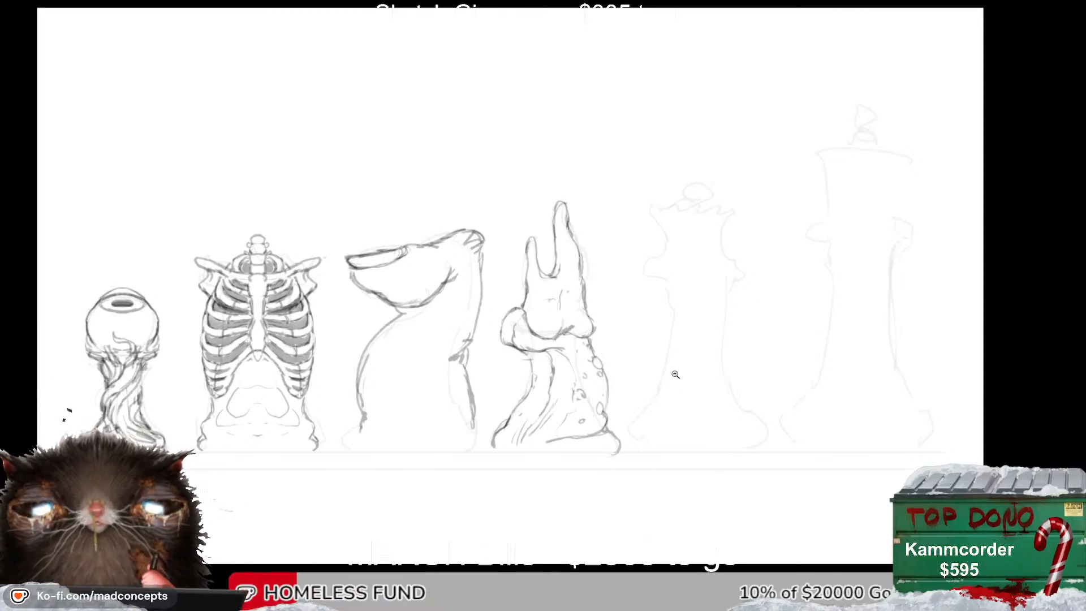
left_click_drag(681, 368, 678, 388)
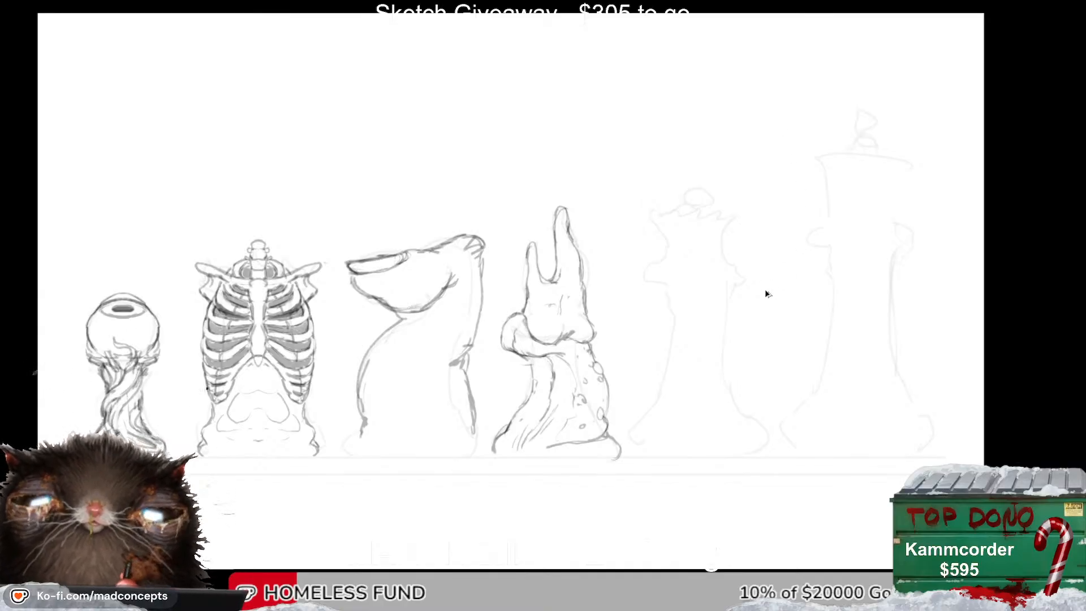
left_click_drag(764, 331, 772, 333)
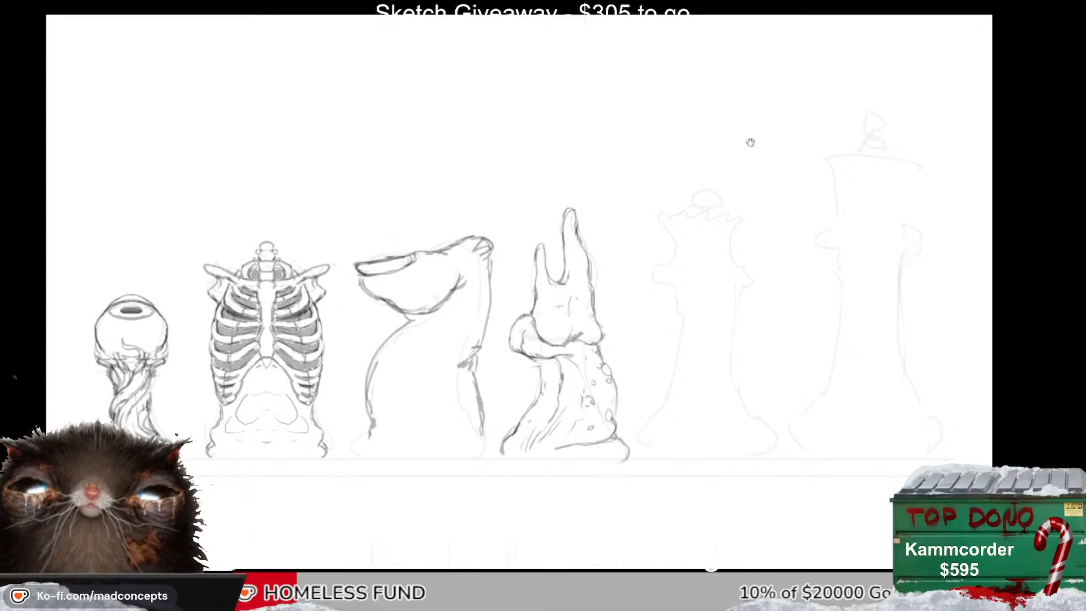
mouse_move(741, 303)
left_mouse_down()
mouse_move(729, 286)
mouse_move(752, 292)
left_mouse_up()
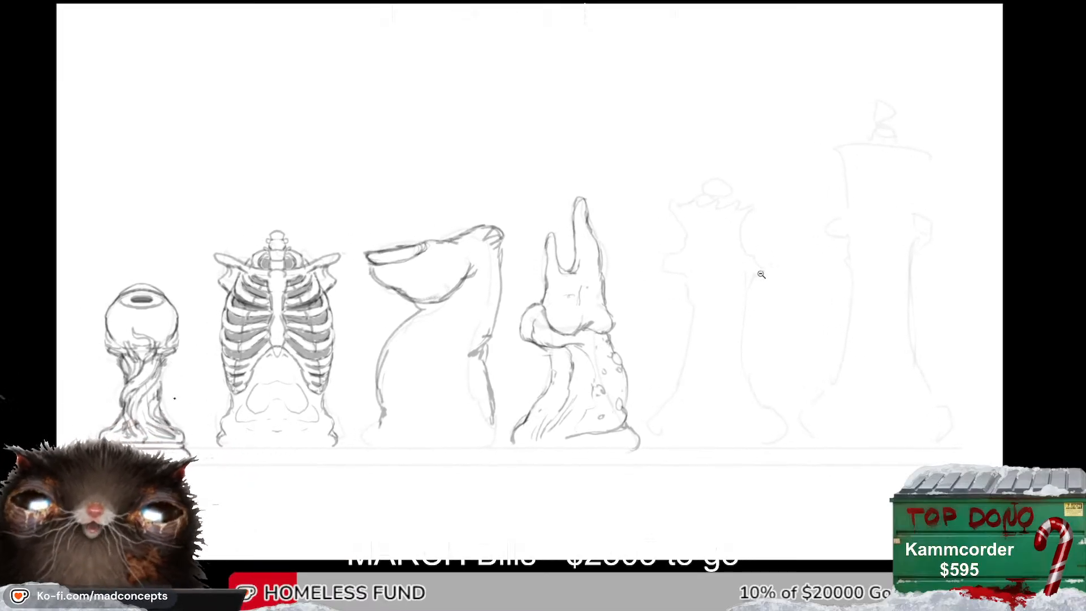
scroll(735, 253, "down", 1)
scroll(505, 354, "up", 2)
left_click_drag(504, 354, 669, 336)
left_click_drag(879, 379, 825, 379)
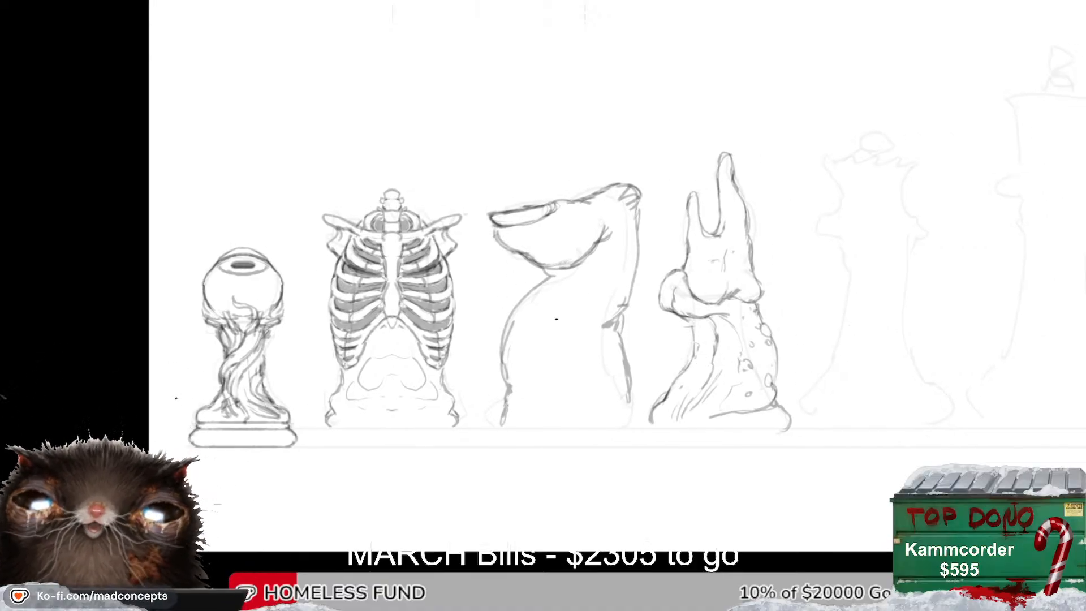
Extend the knight's rear outline down to the baseline with a small foot and check it mirrored.
mouse_move(626, 414)
left_mouse_down()
mouse_move(627, 430)
mouse_move(531, 444)
mouse_move(555, 446)
left_mouse_up()
key("m")
key("m")
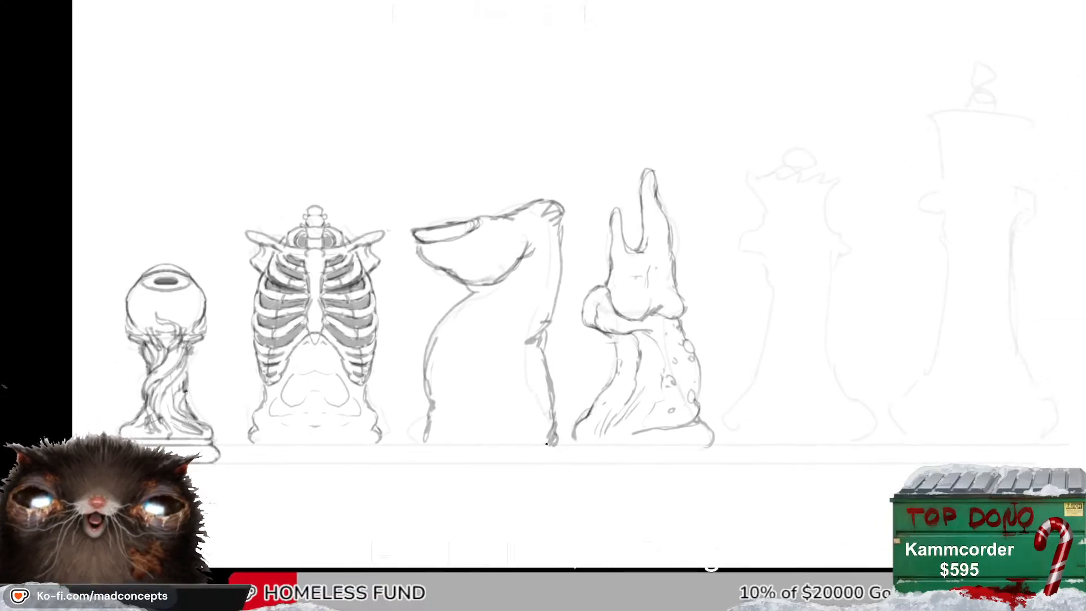
key("m")
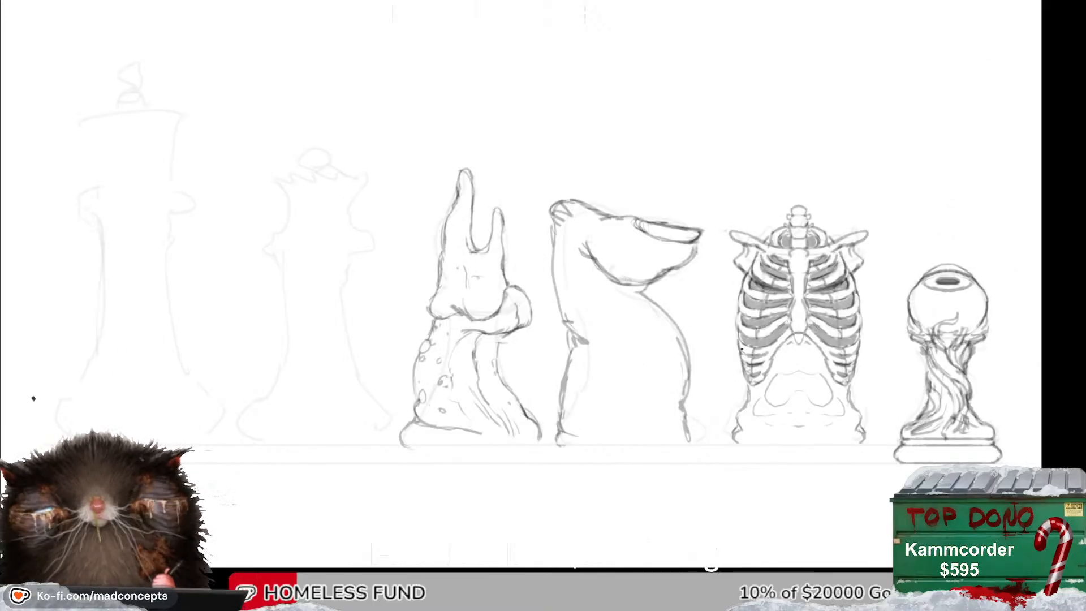
mouse_move(564, 433)
left_mouse_down()
mouse_move(595, 438)
mouse_move(558, 432)
mouse_move(564, 411)
left_mouse_up()
key("m")
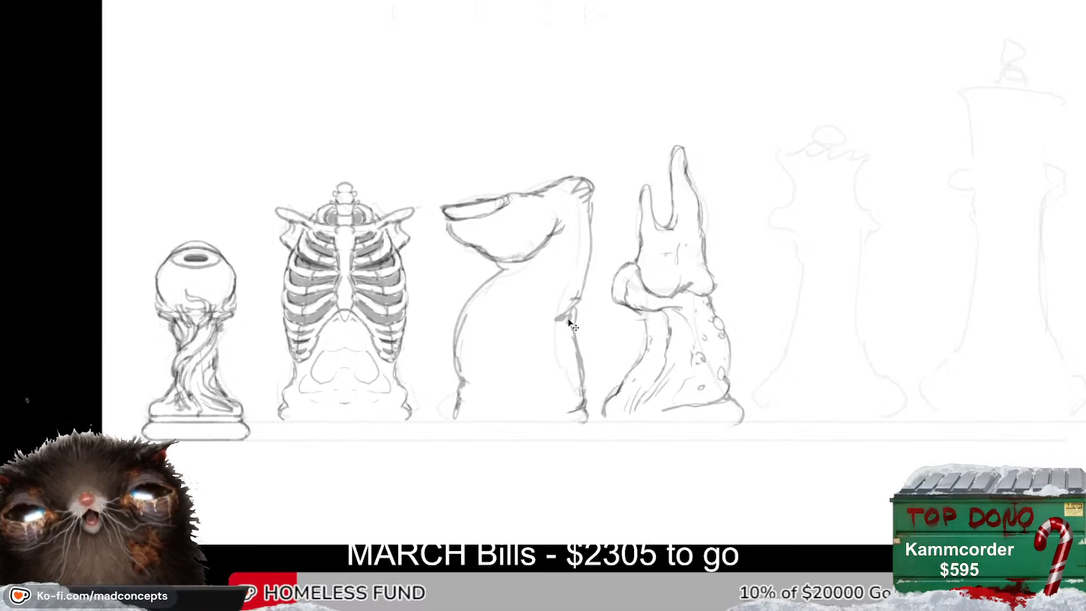
Sketch the knight's flared base, with a curved crease sweeping inward from its front edge just above the baseline.
key("m")
mouse_move(651, 381)
left_mouse_down()
mouse_move(583, 399)
mouse_move(596, 402)
left_mouse_up()
key("m")
mouse_move(473, 377)
left_mouse_down()
mouse_move(503, 402)
mouse_move(524, 402)
left_mouse_up()
left_click_drag(464, 375, 515, 398)
key("ctrl+z")
mouse_move(457, 375)
left_mouse_down()
mouse_move(521, 397)
mouse_move(499, 407)
mouse_move(455, 399)
mouse_move(460, 418)
mouse_move(545, 391)
mouse_move(393, 426)
mouse_move(331, 412)
left_mouse_up()
key("h")
key("h")
left_click_drag(445, 427, 430, 423)
left_click_drag(430, 425, 412, 487)
left_click_drag(404, 438, 377, 504)
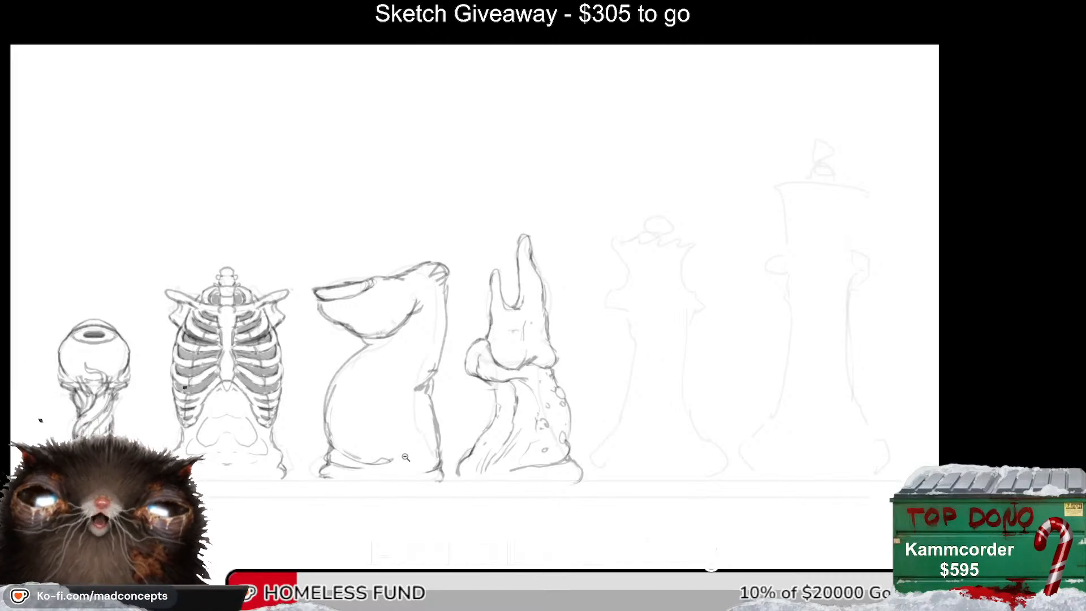
Examine the knight's new base beside the two-pronged piece in normal and mirrored views.
left_click_drag(495, 451, 551, 394)
key("ctrl+shift+h")
key("ctrl+shift+h")
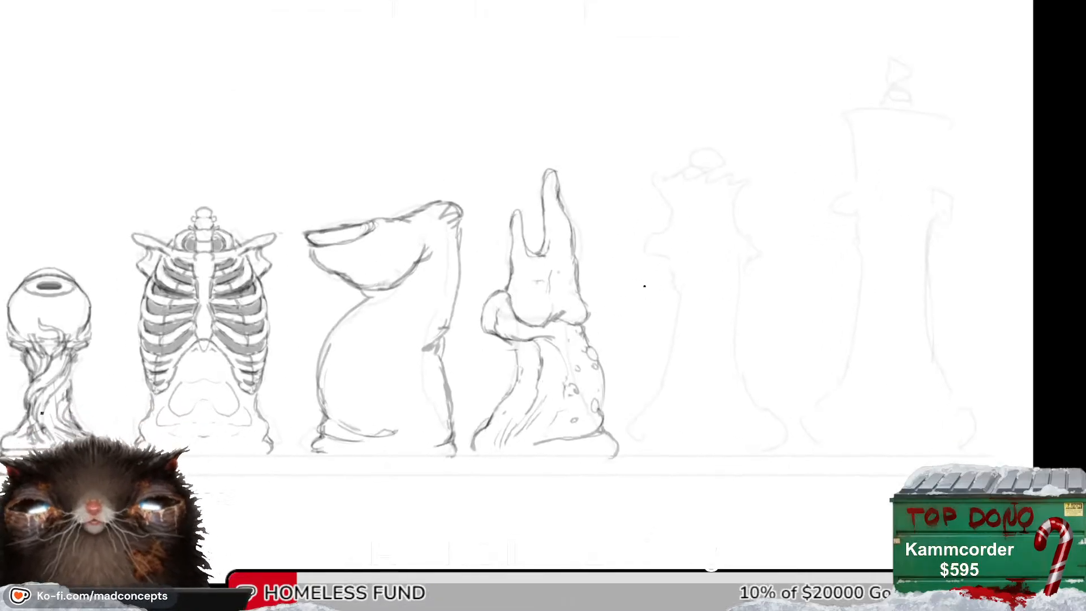
left_click_drag(477, 412, 470, 429)
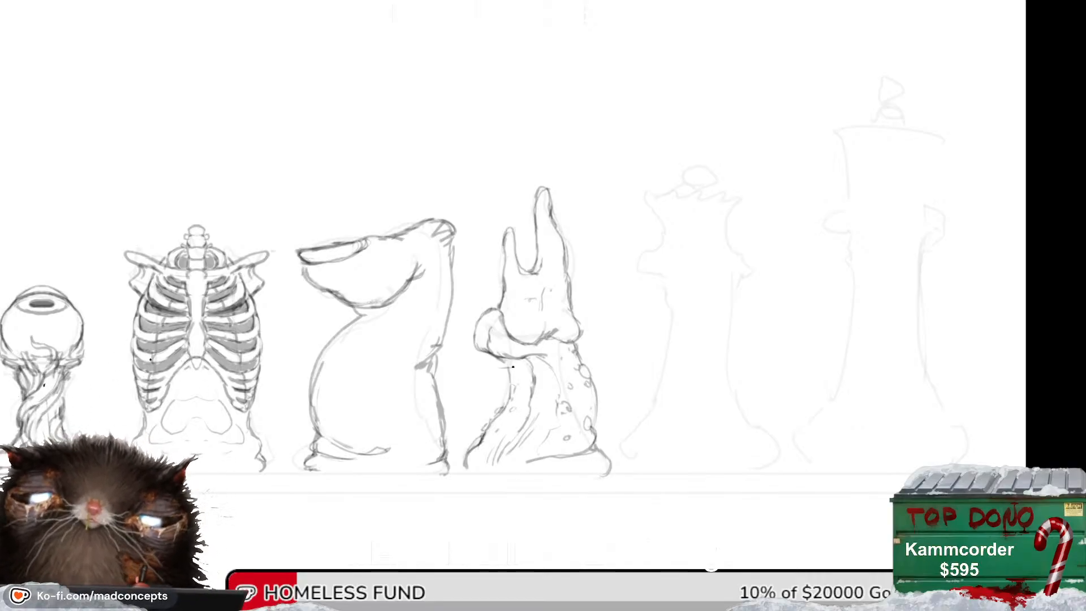
key("m")
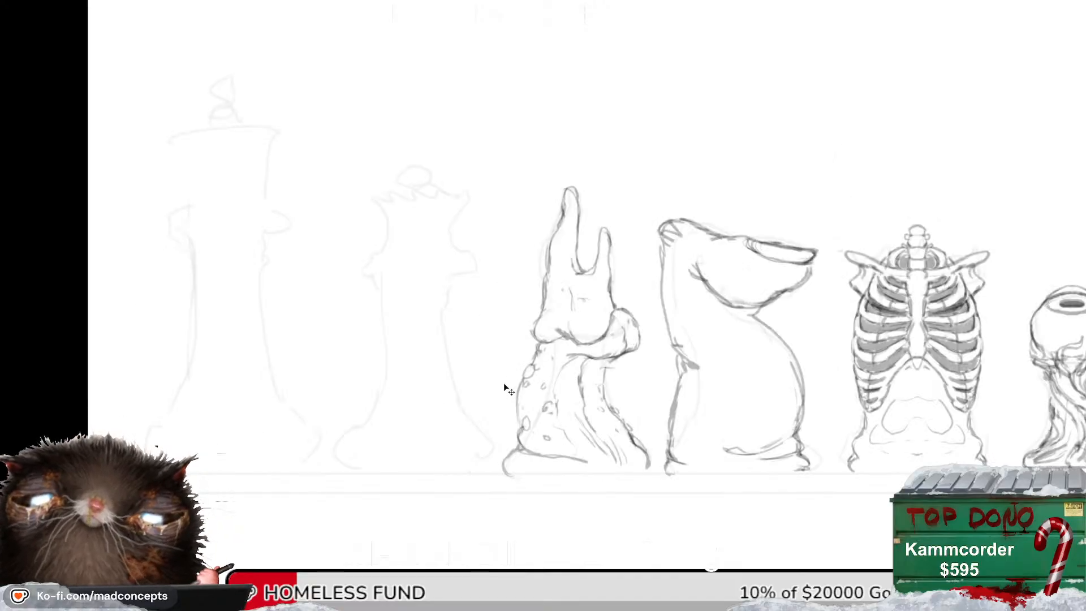
key("m")
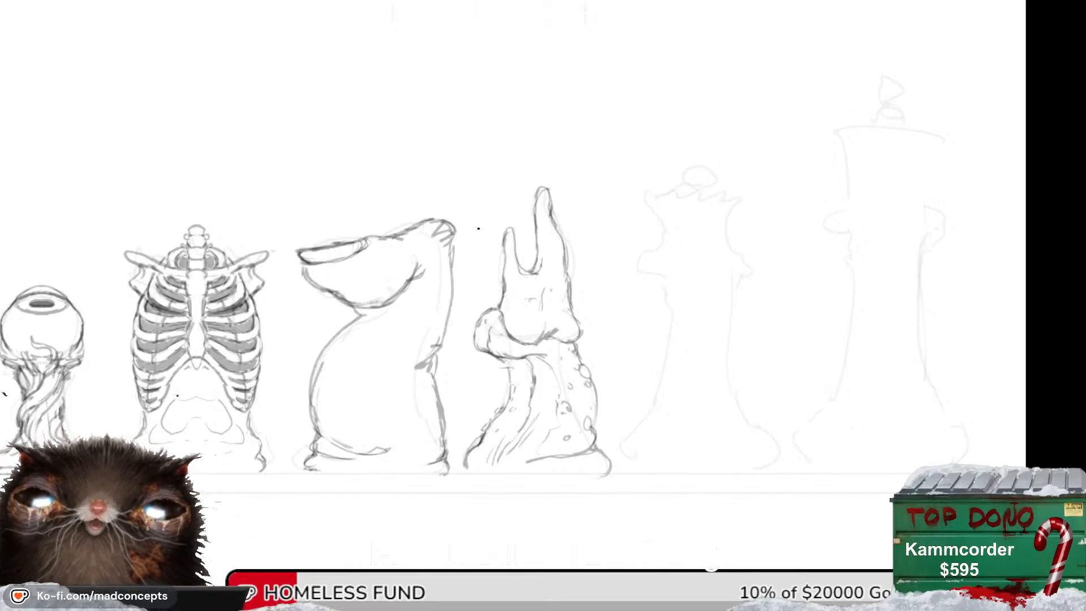
scroll(680, 307, "down", 1)
key("m")
scroll(565, 322, "up", 2)
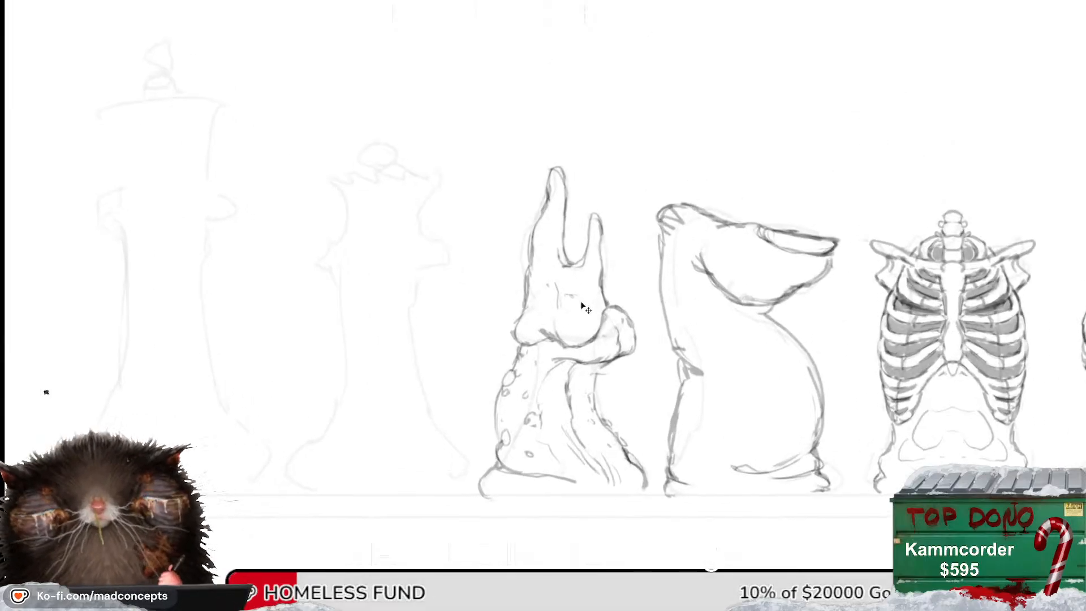
key("m")
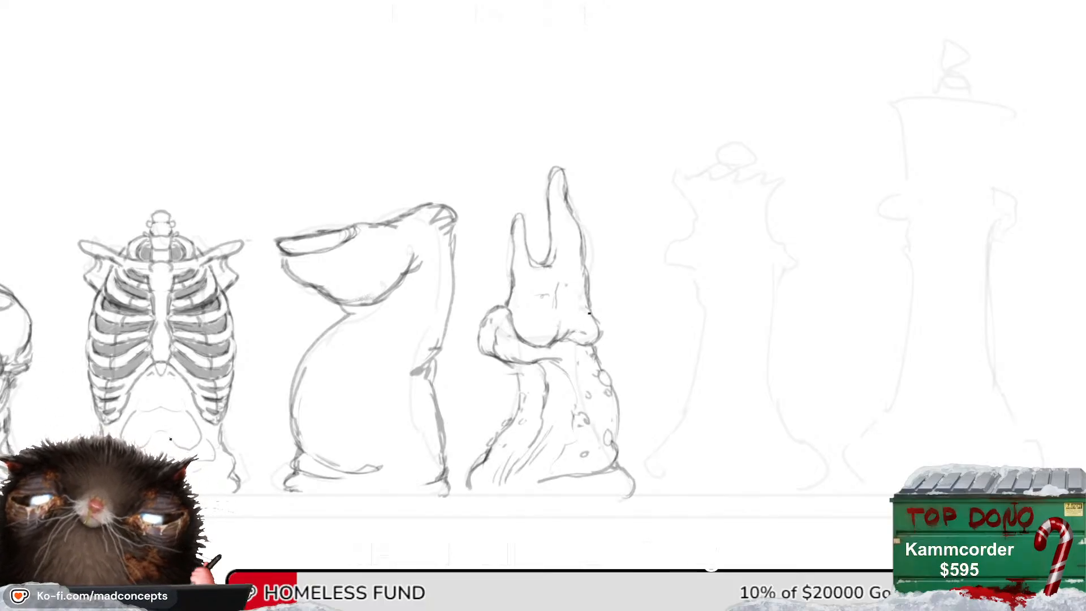
key("m")
key("m")
left_click_drag(553, 329, 545, 368)
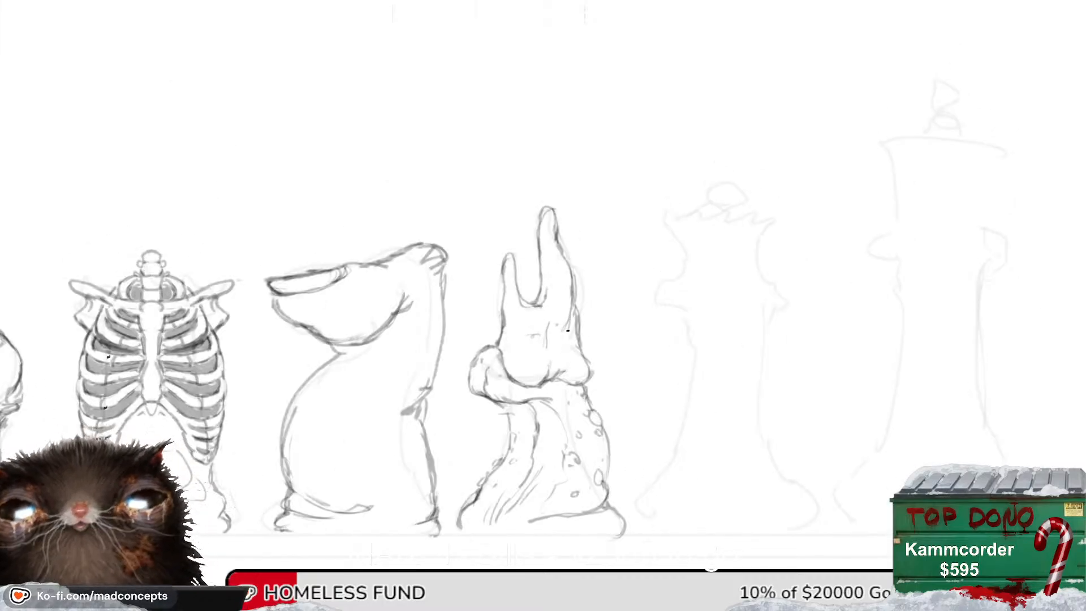
left_click_drag(588, 345, 568, 395)
key("m")
key("m")
Examine the proportions and spacing of the full lineup around the queen and king placeholders, including a mirrored check.
left_click_drag(723, 399, 655, 445)
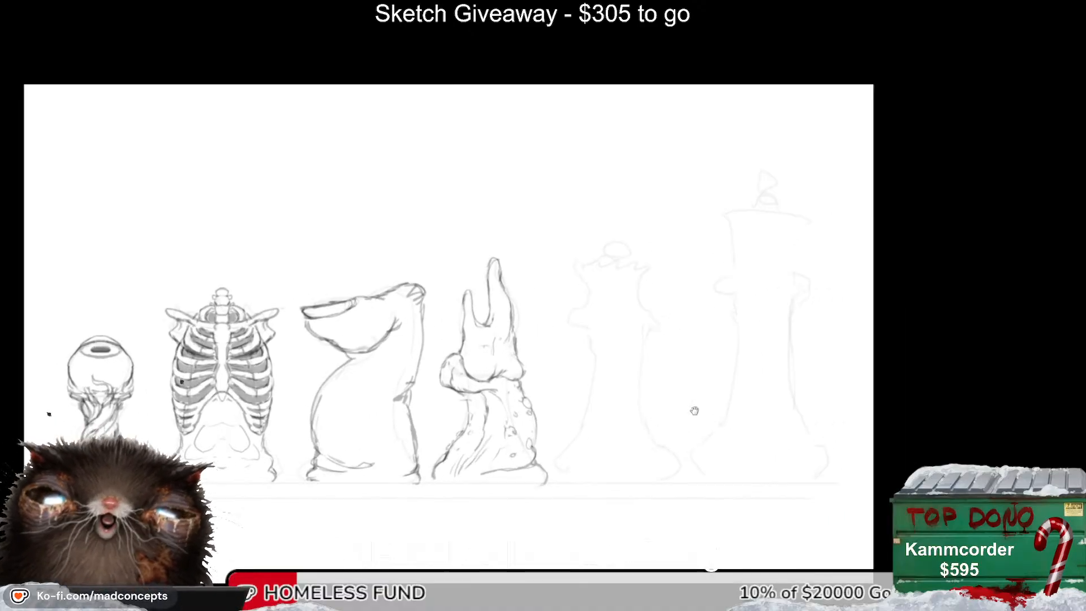
left_click_drag(694, 410, 691, 415)
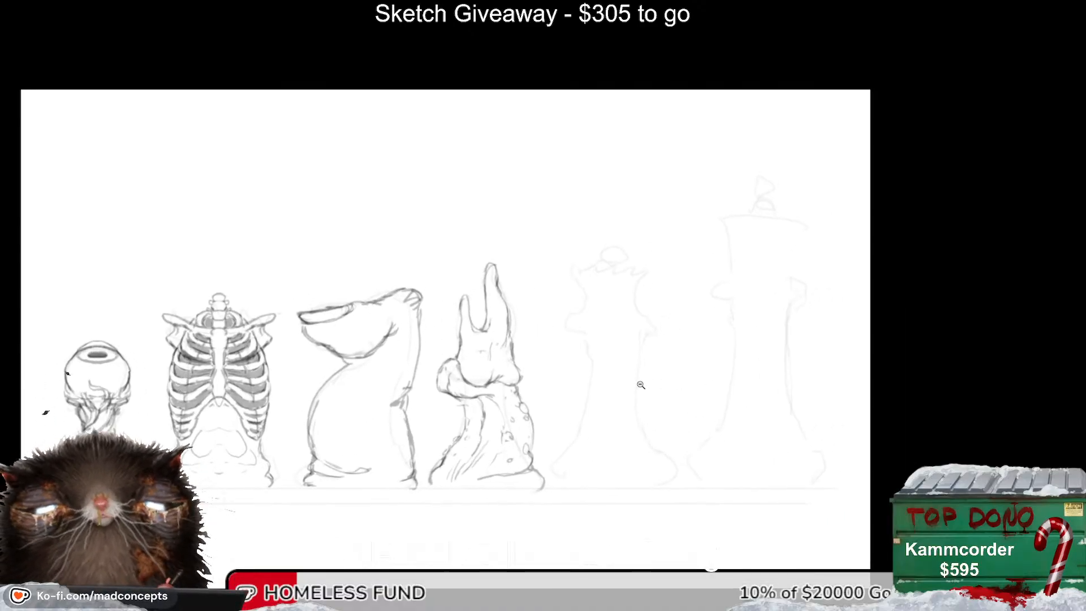
scroll(608, 403, "down", 1)
scroll(538, 415, "up", 2)
left_click_drag(777, 359, 699, 382)
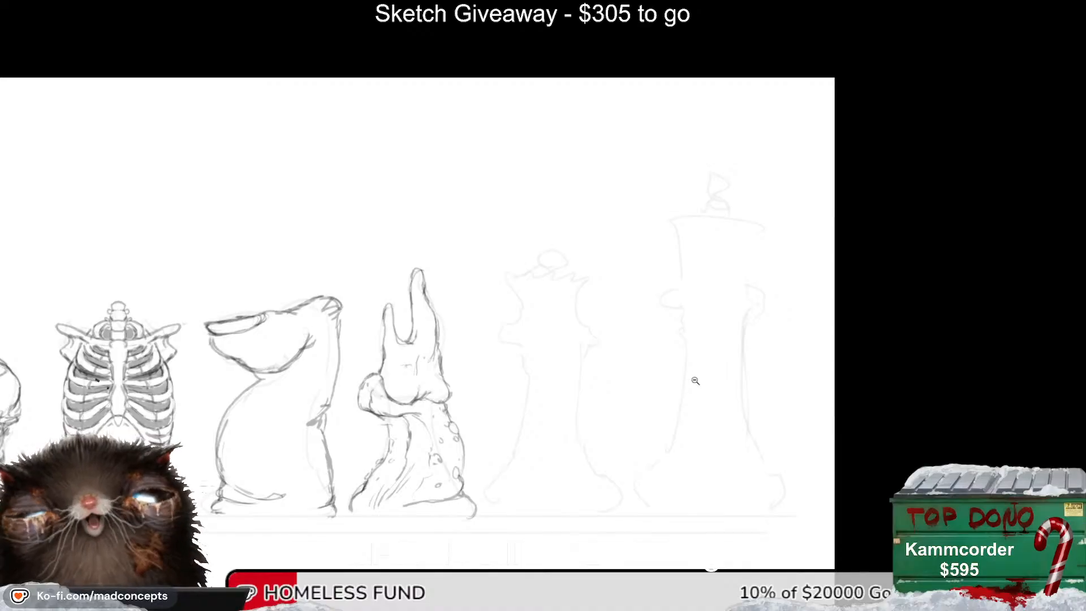
left_click_drag(508, 430, 760, 391)
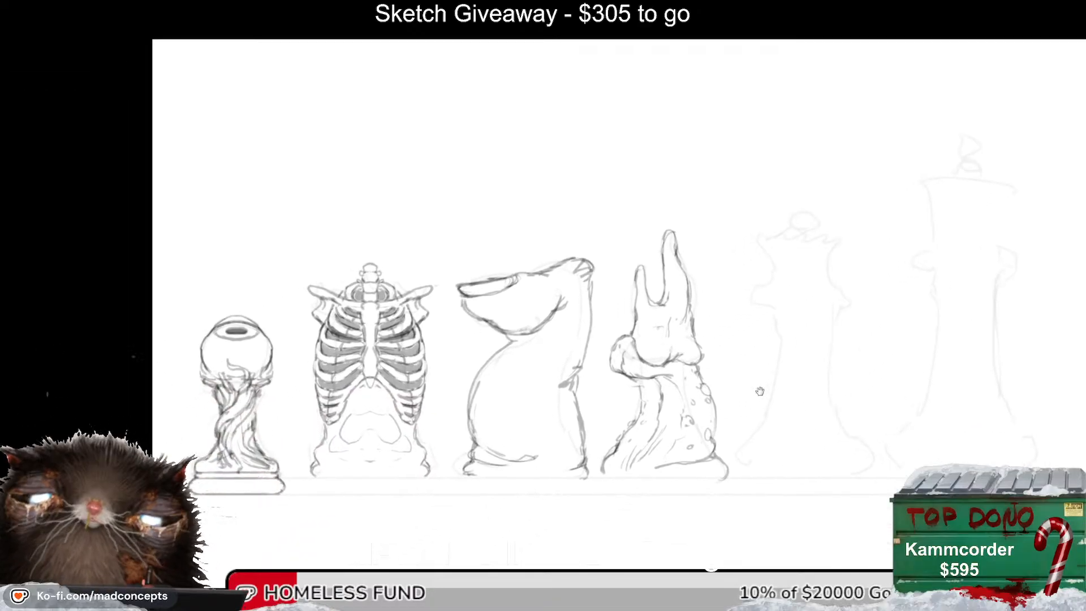
left_click_drag(858, 448, 711, 450)
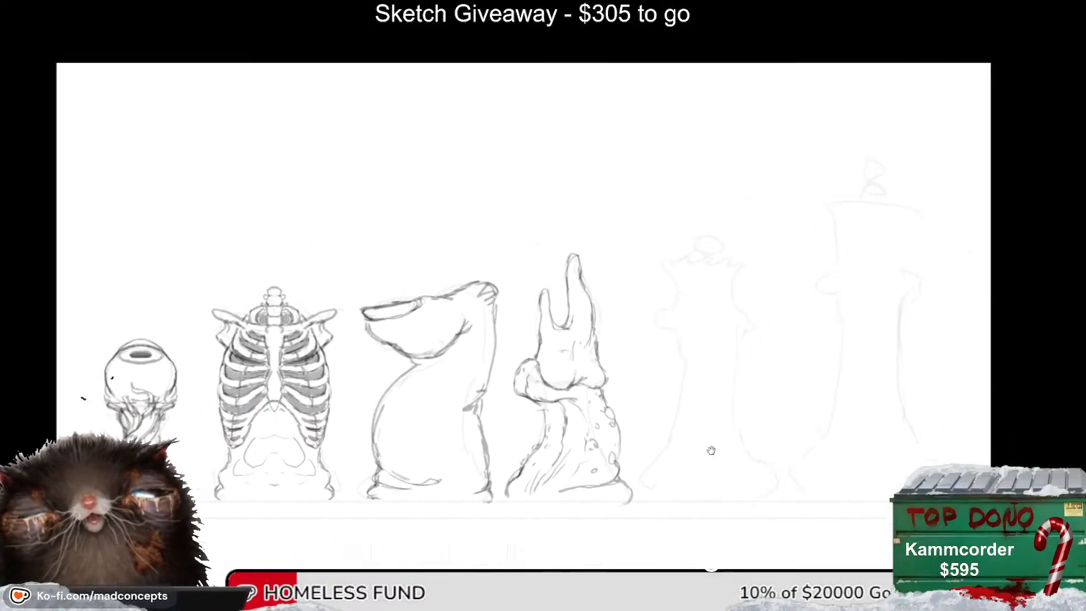
scroll(628, 418, "down", 1)
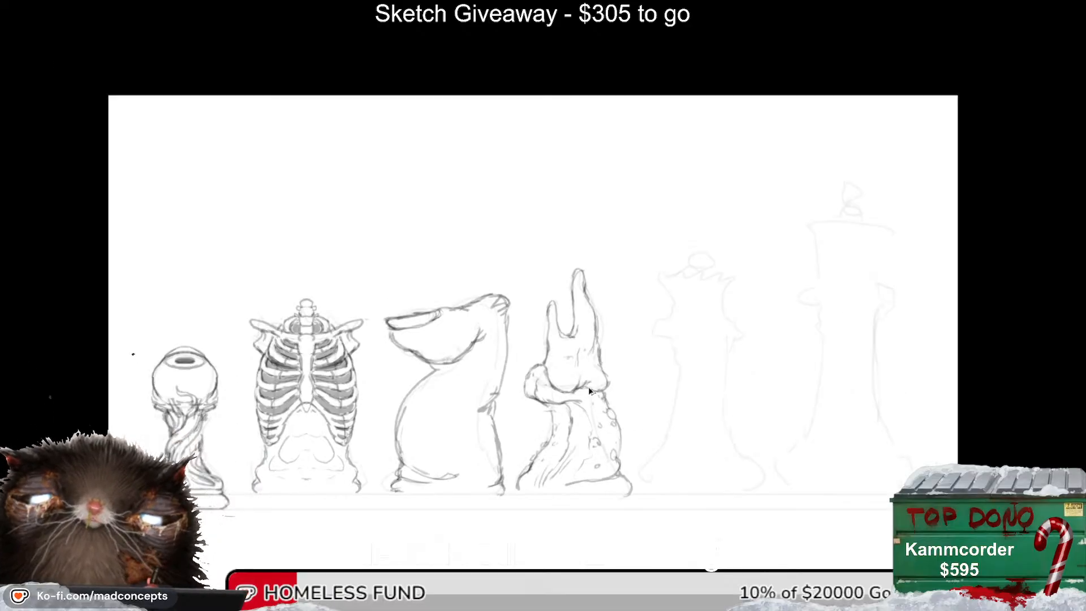
scroll(643, 417, "up", 1)
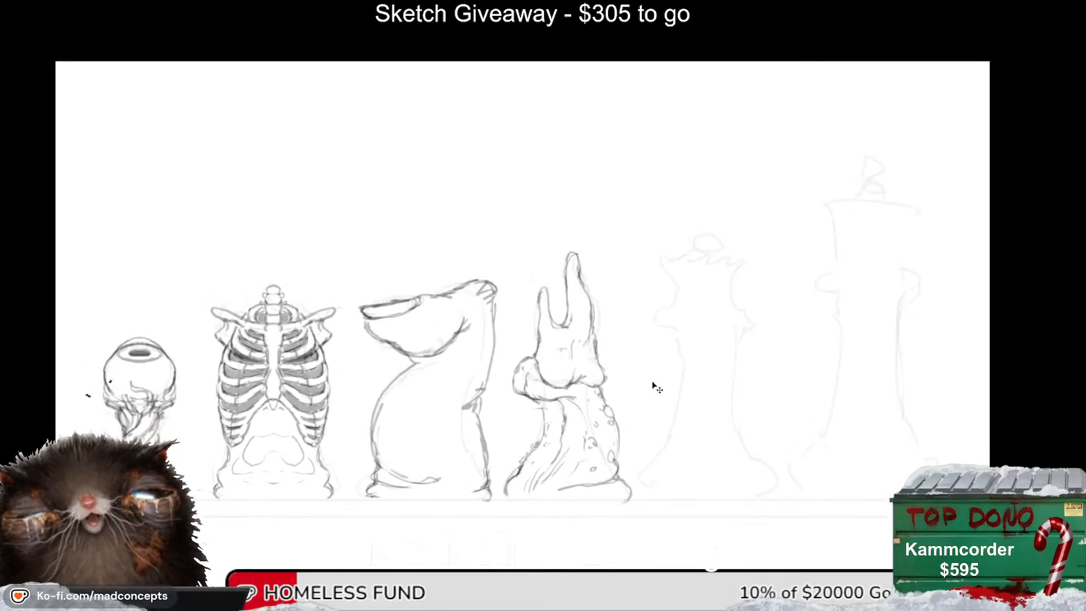
left_click_drag(776, 414, 611, 417)
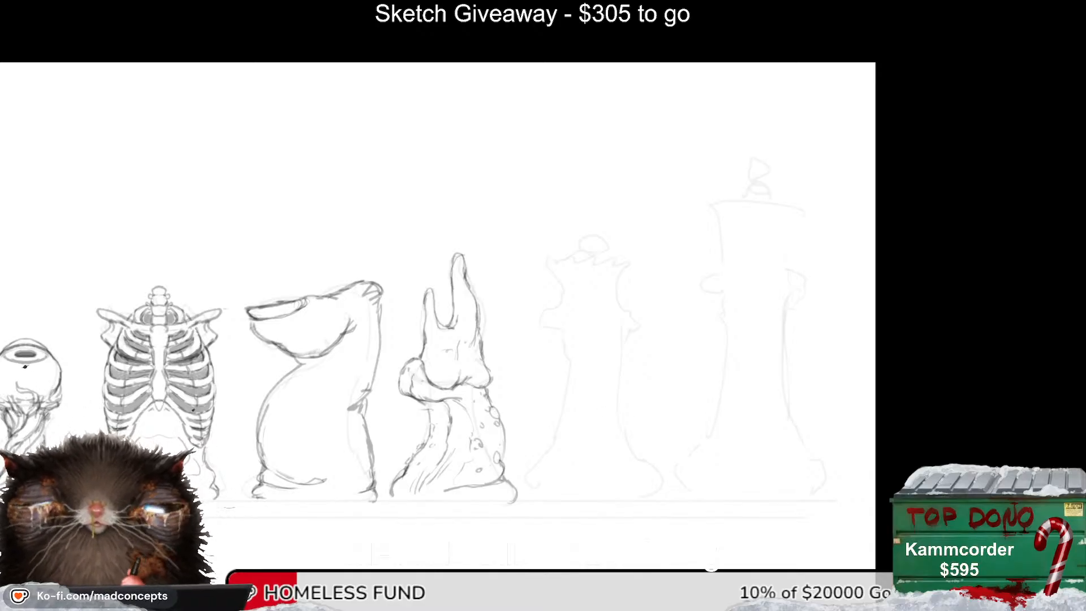
left_click_drag(756, 274, 837, 249)
left_click_drag(647, 296, 763, 286)
scroll(883, 215, "up", 1)
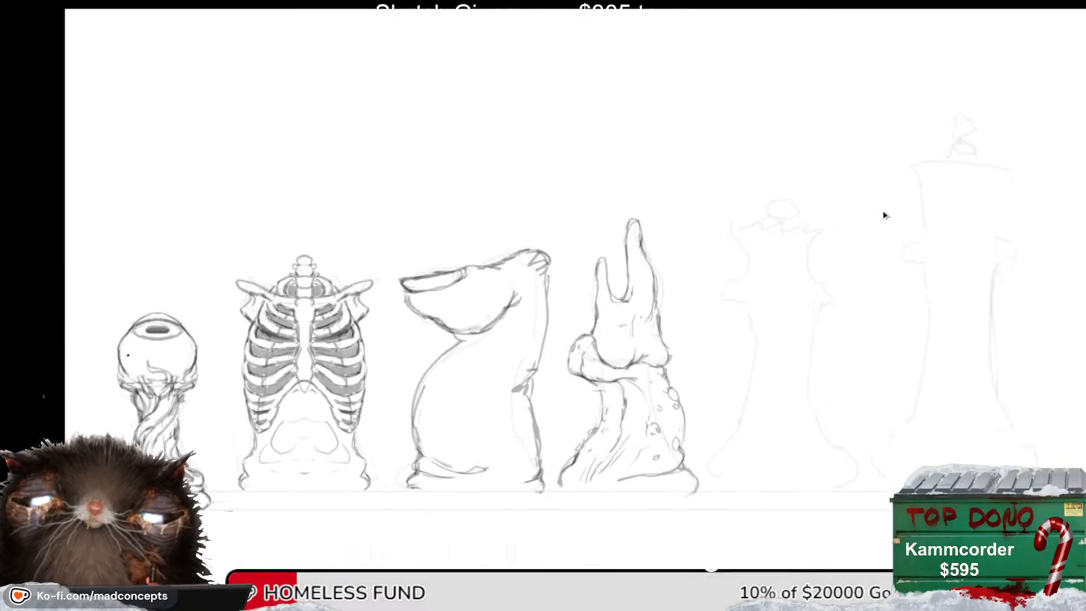
key("m")
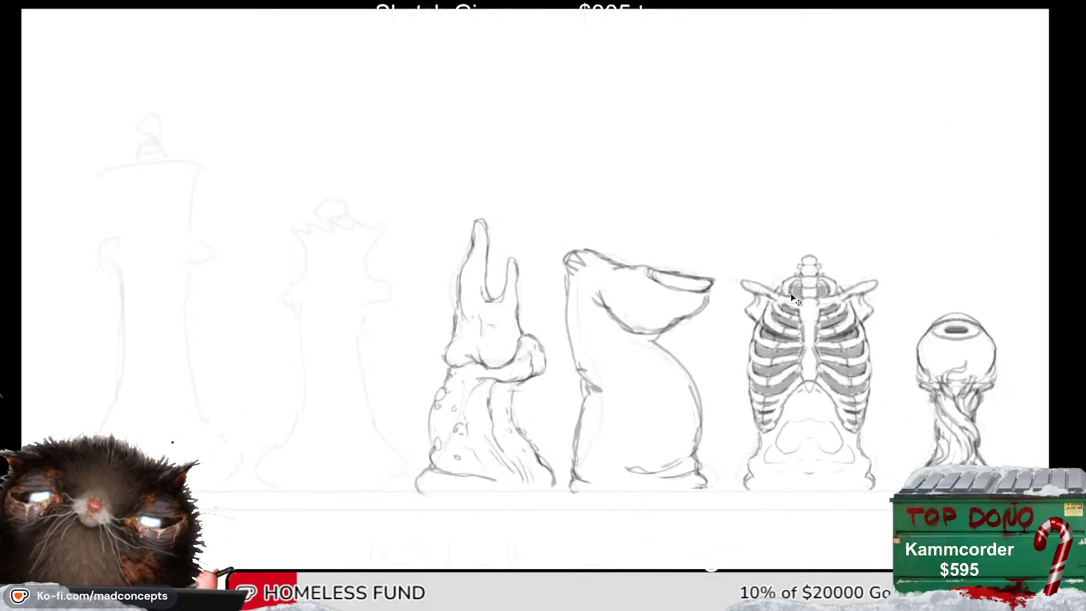
key("m")
left_click_drag(790, 358, 749, 342)
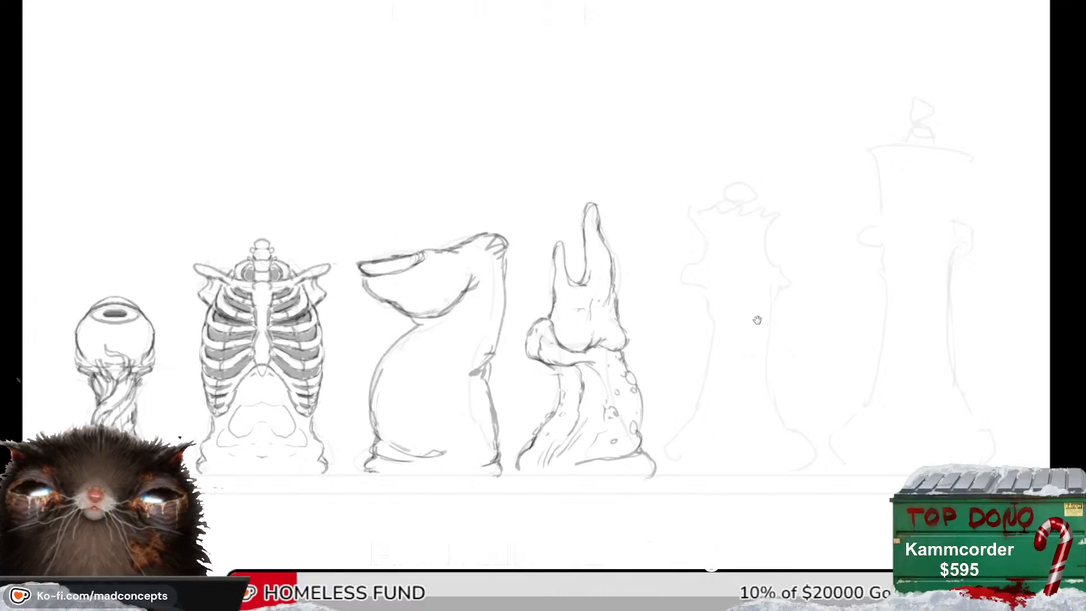
left_click_drag(756, 314, 704, 333)
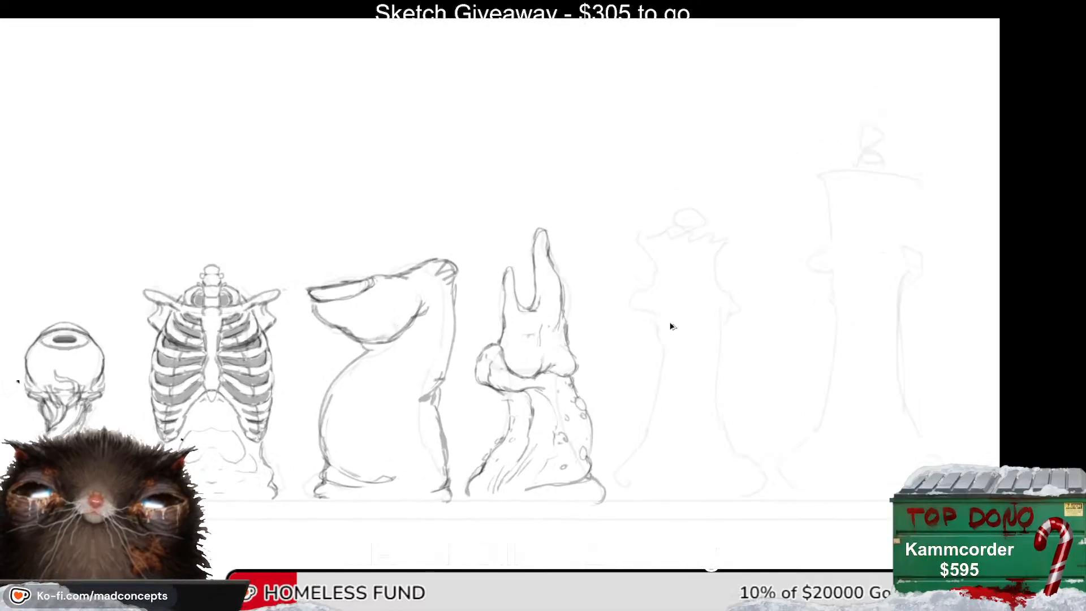
left_click_drag(732, 356, 717, 337)
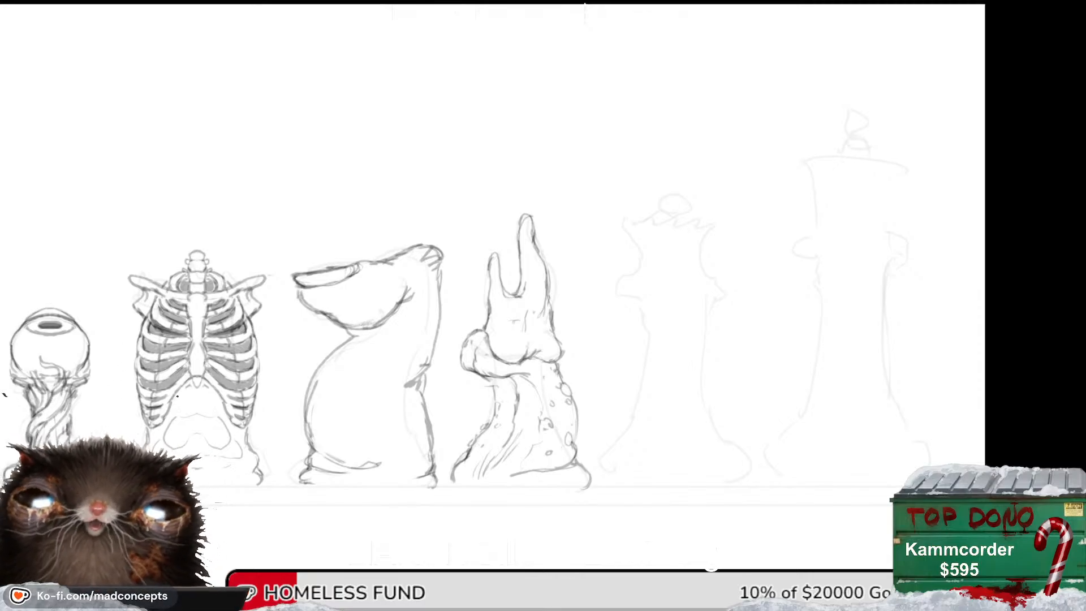
Sketch a curved stroke for the lower outer side of the queen, beside the two-pronged piece, and check it mirrored.
scroll(640, 240, "down", 1)
scroll(638, 253, "up", 1)
left_click_drag(728, 328, 697, 318)
left_click_drag(607, 359, 587, 397)
left_click_drag(620, 325, 608, 254)
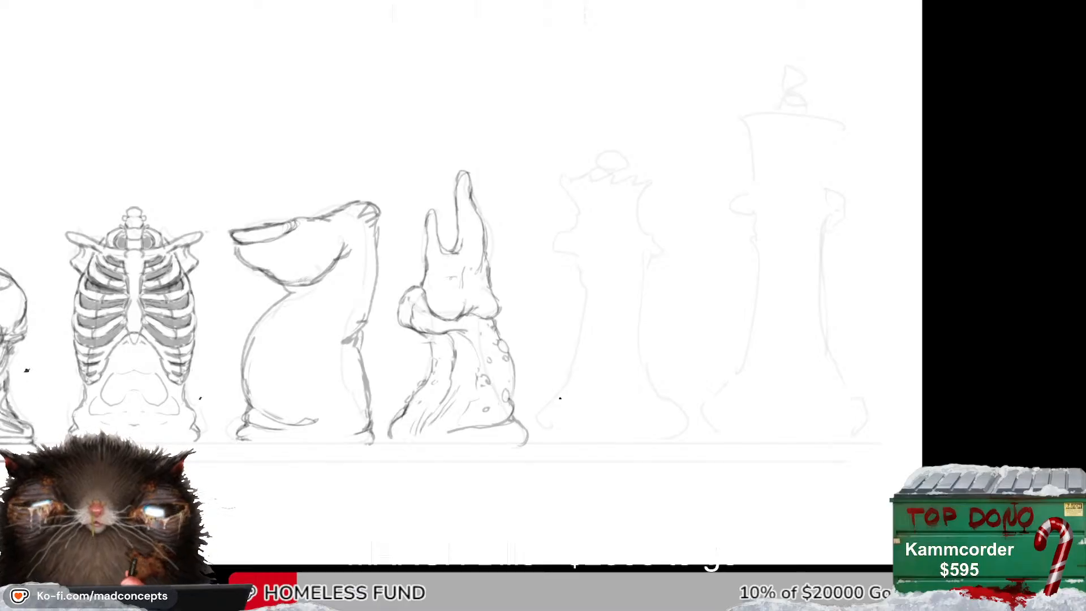
mouse_move(571, 403)
left_mouse_down()
mouse_move(556, 289)
mouse_move(576, 415)
left_mouse_up()
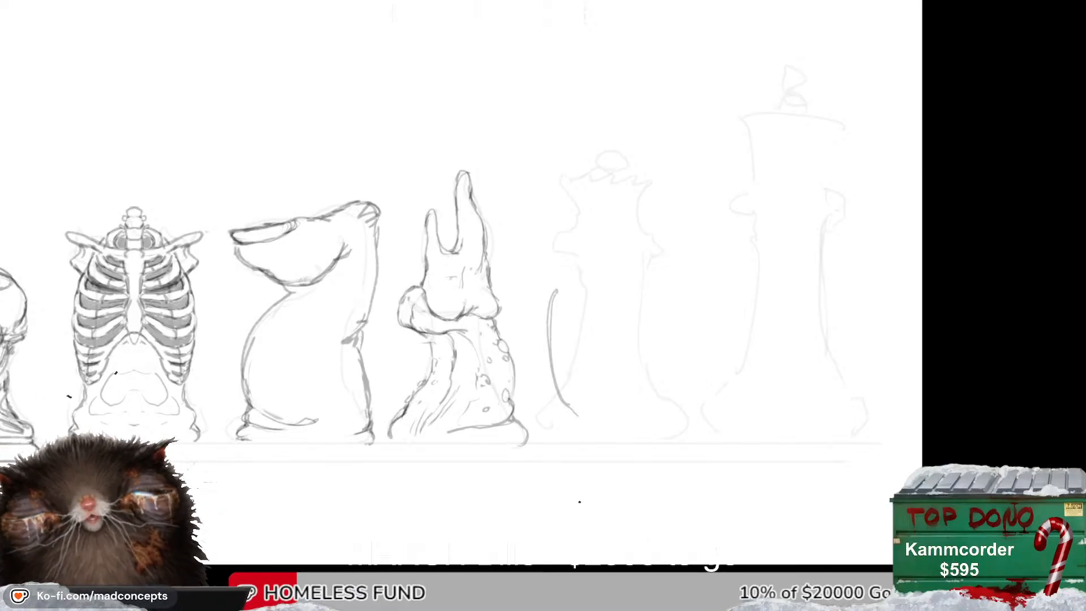
key("h")
key("h")
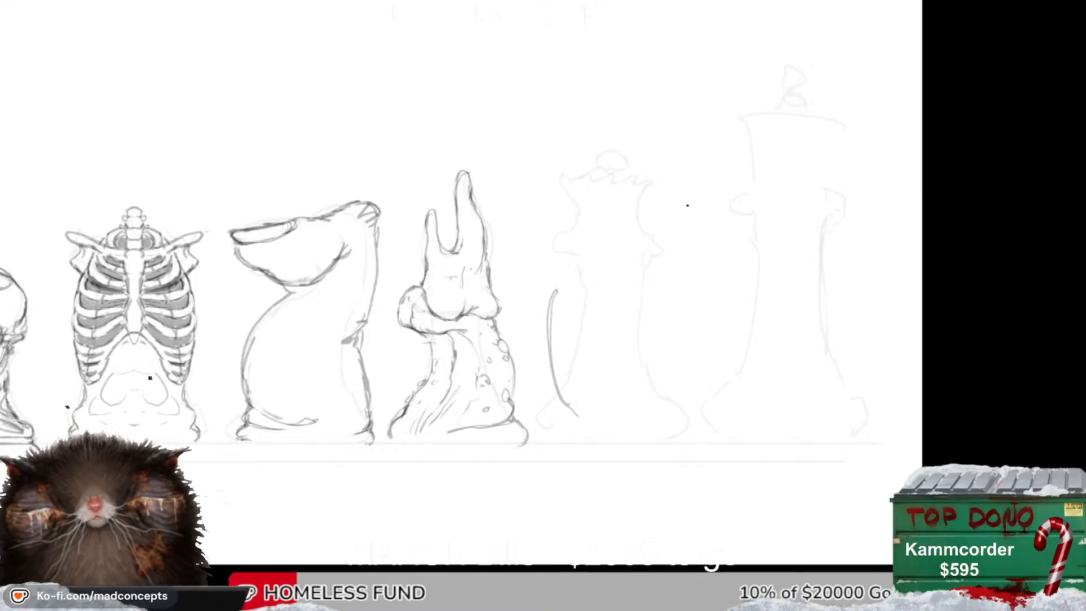
Doodle a small perspective box with an upright ball-topped lever in the empty space above the queen placeholder.
left_click_drag(561, 228, 542, 397)
scroll(530, 268, "up", 4)
mouse_move(525, 220)
left_mouse_down()
mouse_move(517, 301)
mouse_move(629, 304)
left_mouse_up()
key("ctrl+z")
mouse_move(529, 297)
left_mouse_down()
mouse_move(609, 332)
mouse_move(615, 233)
left_mouse_up()
key("ctrl+z")
mouse_move(609, 328)
left_mouse_down()
mouse_move(683, 281)
mouse_move(695, 205)
left_mouse_up()
mouse_move(695, 202)
left_mouse_down()
mouse_move(622, 230)
mouse_move(521, 205)
left_mouse_up()
key("ctrl+z")
mouse_move(612, 238)
left_mouse_down()
mouse_move(525, 221)
mouse_move(594, 189)
mouse_move(598, 143)
left_mouse_up()
mouse_move(616, 177)
left_mouse_down()
mouse_move(601, 252)
mouse_move(585, 191)
left_mouse_up()
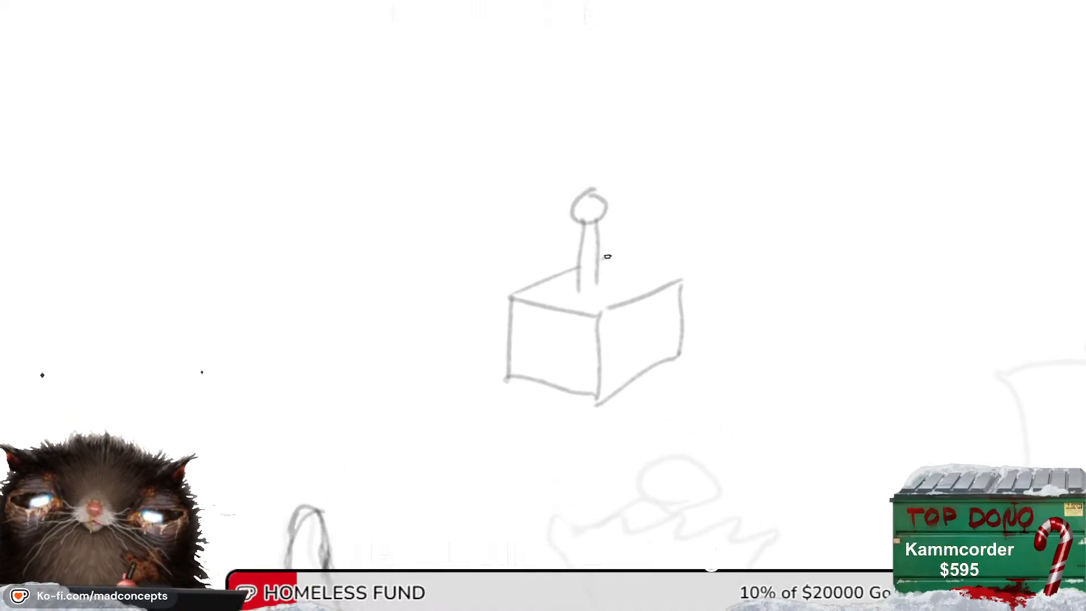
Add the back edge, two small round buttons and a wavy cable to the joystick doodle.
left_click_drag(607, 256, 665, 277)
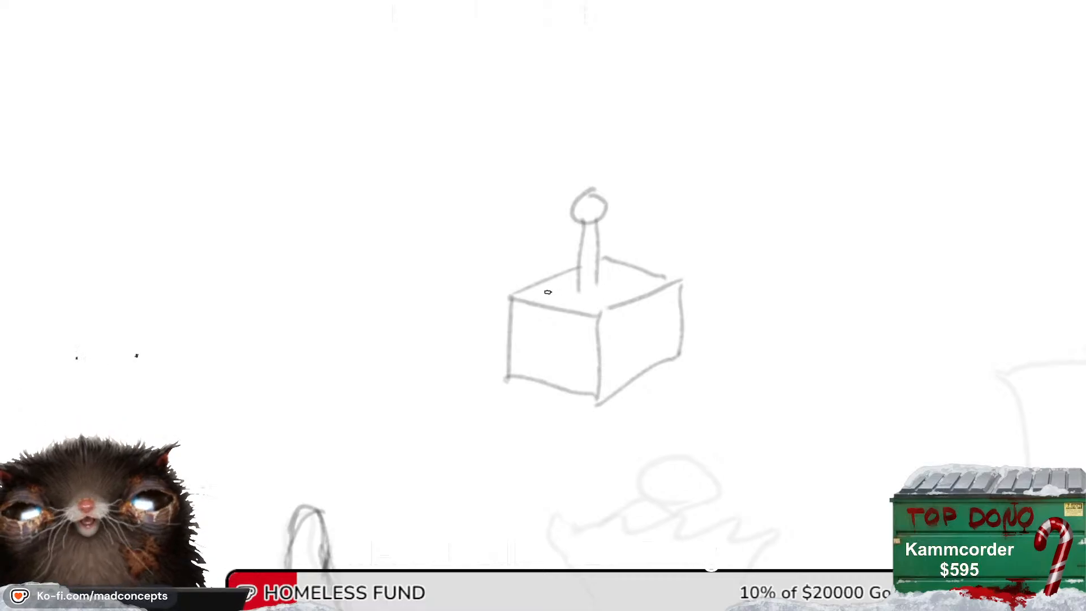
left_click_drag(546, 291, 584, 303)
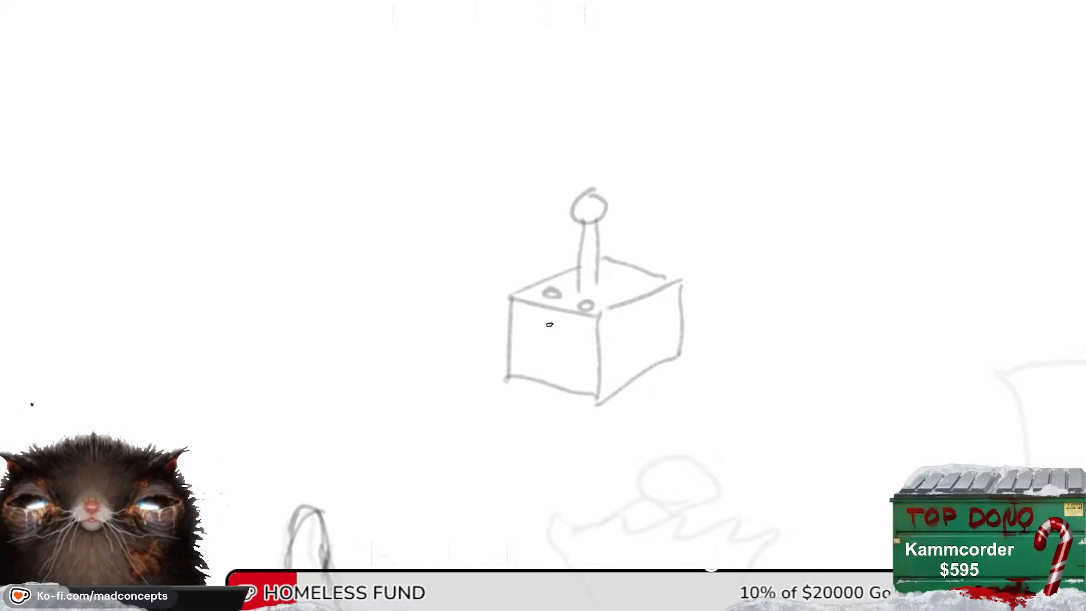
mouse_move(684, 304)
left_mouse_down()
mouse_move(799, 327)
mouse_move(673, 311)
left_mouse_up()
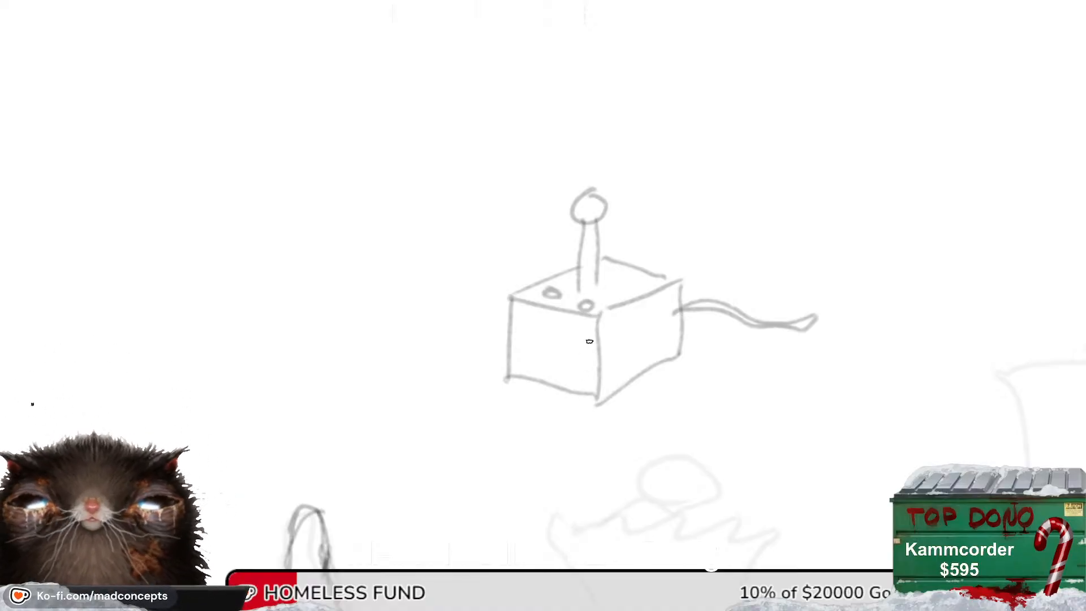
Undo the entire joystick doodle, including its cable, buttons, lever and box.
key("ctrl+z")
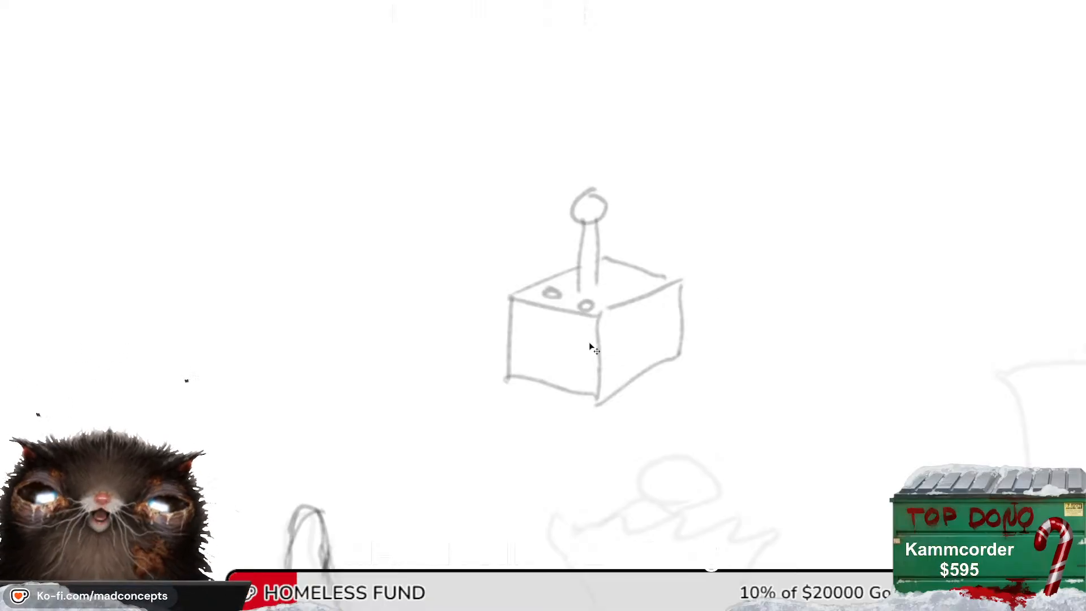
key("ctrl+shift+z")
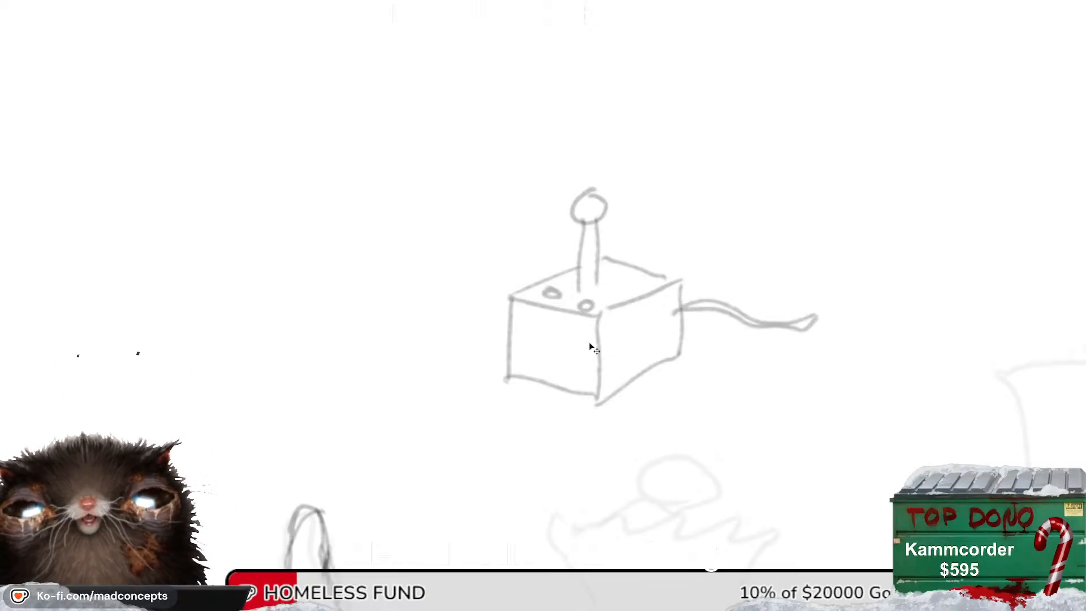
key("ctrl+z")
key("ctrl+z")
key("ctrl+z")
key("ctrl+z")
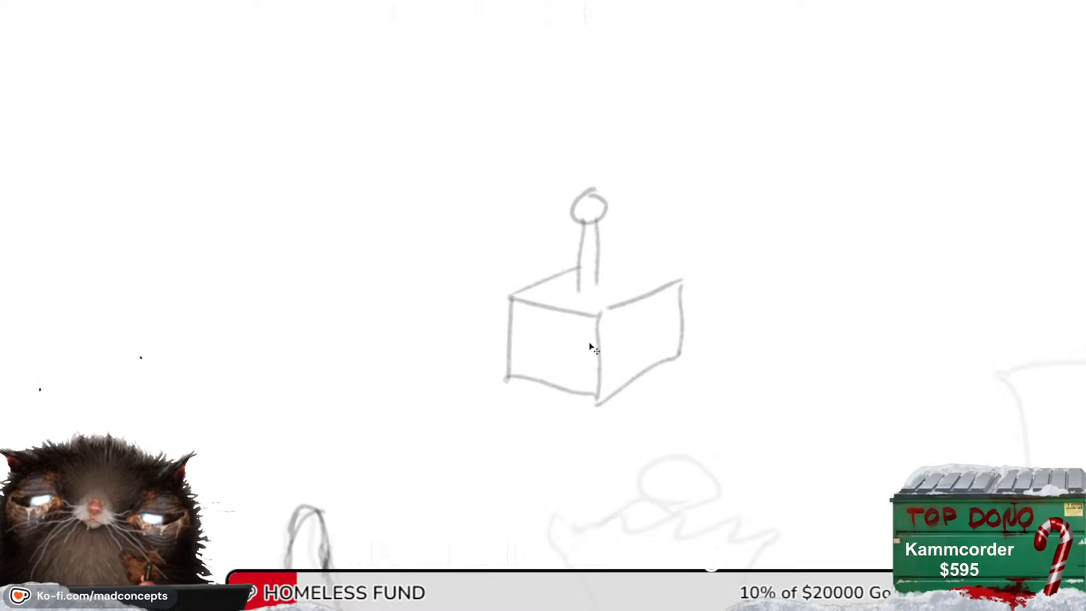
key("ctrl+z")
key("ctrl+z")
key("ctrl+z")
key("ctrl+z")
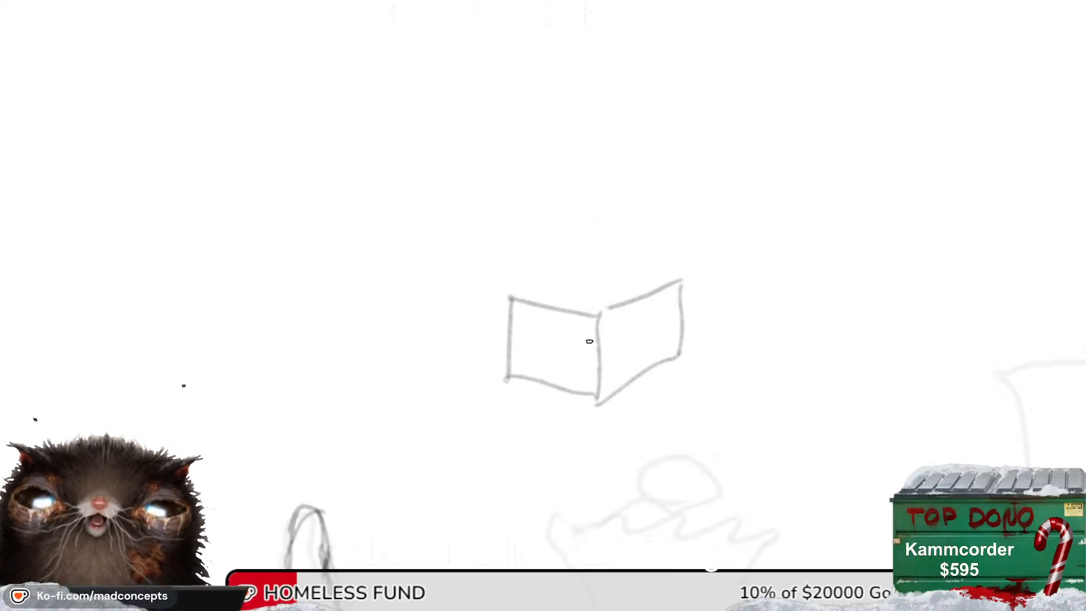
key("ctrl+z")
key("ctrl+z")
key("ctrl+z")
key("ctrl+z")
key("ctrl+z")
key("ctrl+z")
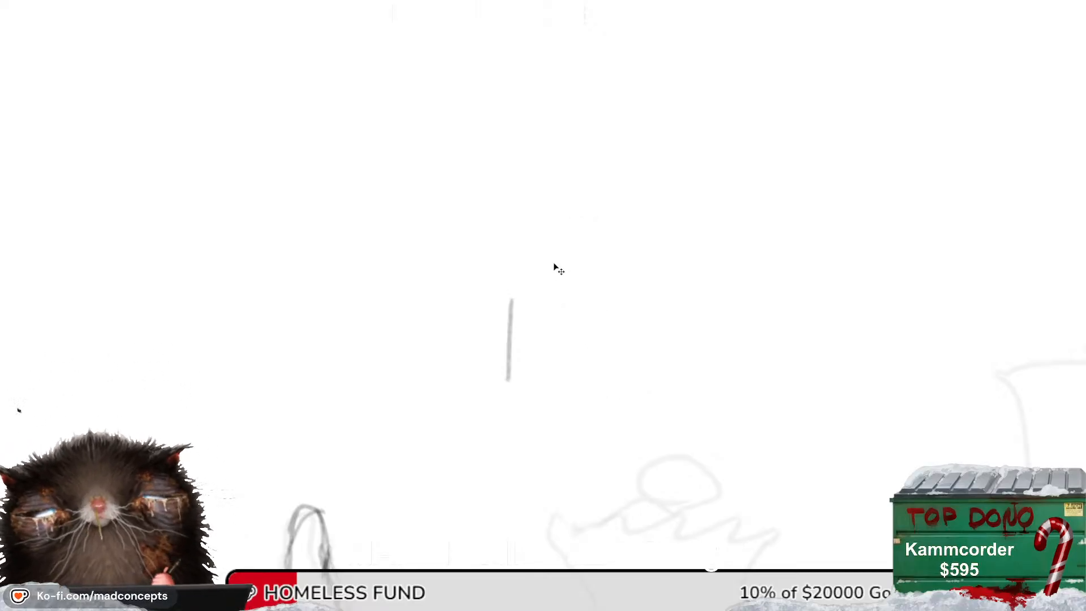
key("ctrl+z")
Sketch the queen's heart body over its placeholder, with an arched top, a rounded lobe with small bumps, and a bulging side down to the base.
left_click_drag(601, 308, 553, 369)
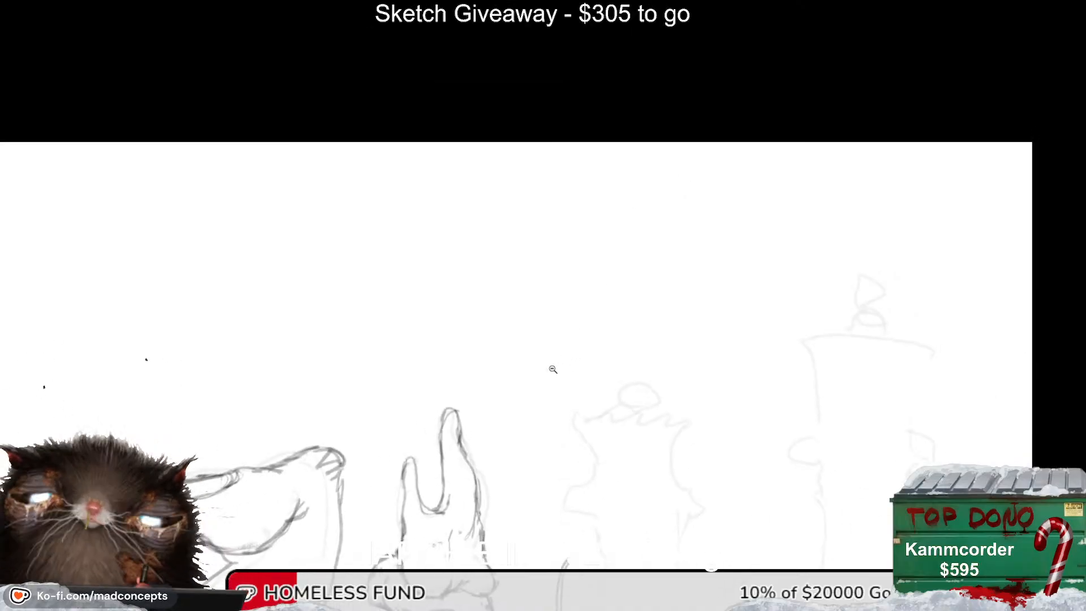
left_click_drag(501, 450, 500, 253)
left_click_drag(507, 399, 485, 413)
mouse_move(513, 449)
left_mouse_down()
mouse_move(474, 416)
mouse_move(547, 408)
mouse_move(502, 426)
mouse_move(510, 434)
left_mouse_up()
key("h")
key("h")
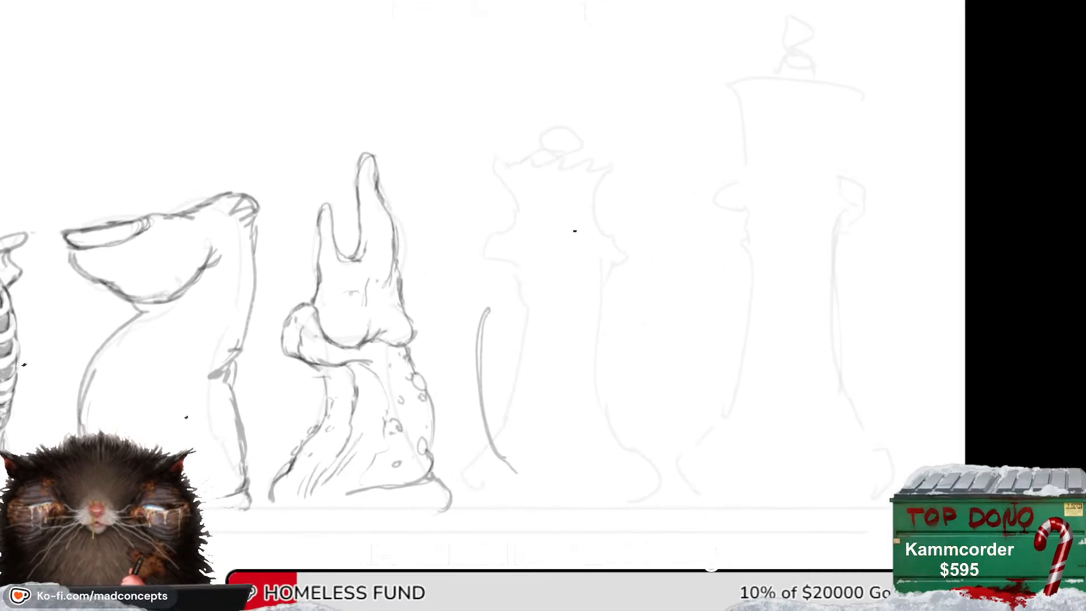
mouse_move(487, 310)
left_mouse_down()
mouse_move(480, 377)
mouse_move(507, 315)
mouse_move(538, 286)
mouse_move(597, 252)
mouse_move(651, 270)
mouse_move(598, 289)
left_mouse_up()
mouse_move(595, 290)
left_mouse_down()
mouse_move(639, 325)
mouse_move(630, 272)
mouse_move(639, 290)
left_mouse_up()
left_click_drag(651, 293, 644, 298)
left_click_drag(611, 337, 588, 311)
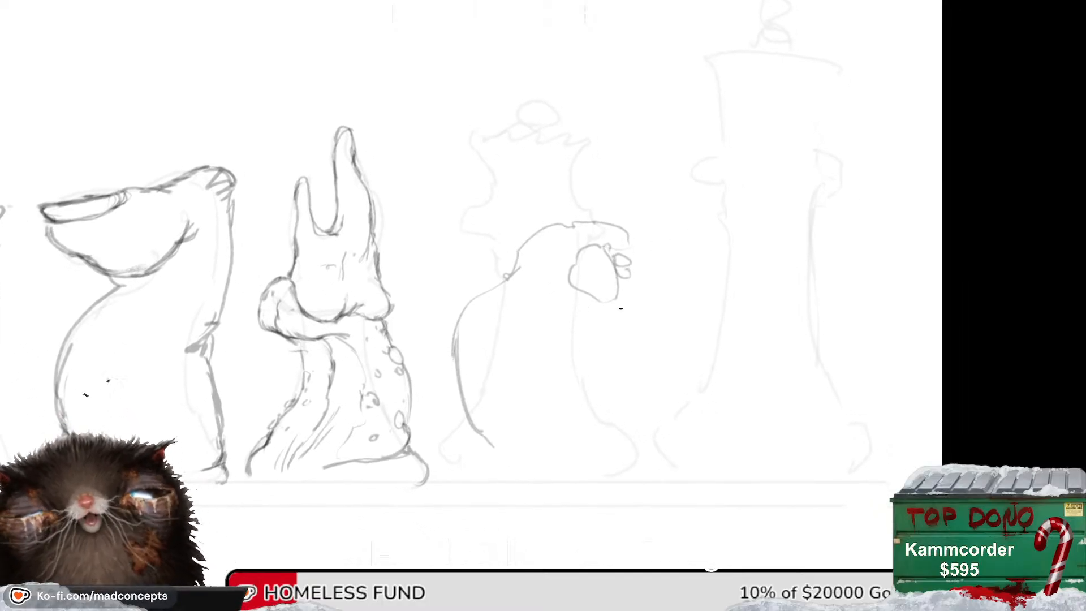
mouse_move(574, 335)
left_mouse_down()
mouse_move(570, 356)
mouse_move(600, 356)
mouse_move(610, 335)
mouse_move(636, 392)
mouse_move(639, 422)
mouse_move(622, 467)
left_mouse_up()
mouse_move(616, 382)
left_mouse_down()
mouse_move(593, 413)
mouse_move(602, 378)
mouse_move(571, 433)
left_mouse_up()
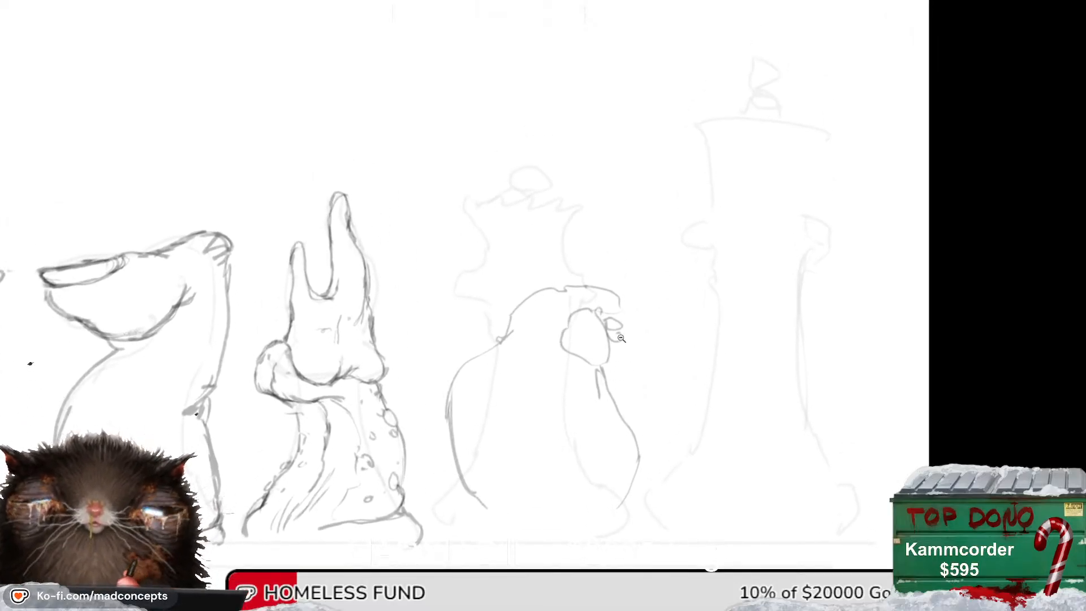
Select the queen's heart outline and rotate it about 15 degrees clockwise over the placeholder.
mouse_move(644, 271)
left_mouse_down()
mouse_move(504, 272)
mouse_move(443, 496)
mouse_move(698, 403)
mouse_move(687, 339)
mouse_move(758, 374)
left_mouse_up()
key("ctrl+t")
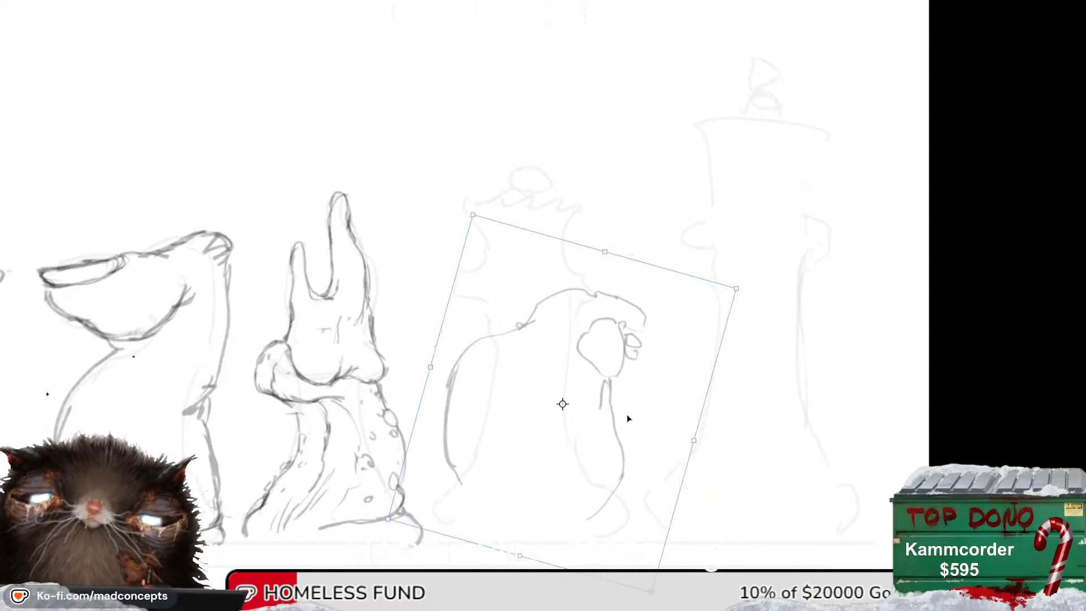
left_click_drag(627, 414, 629, 414)
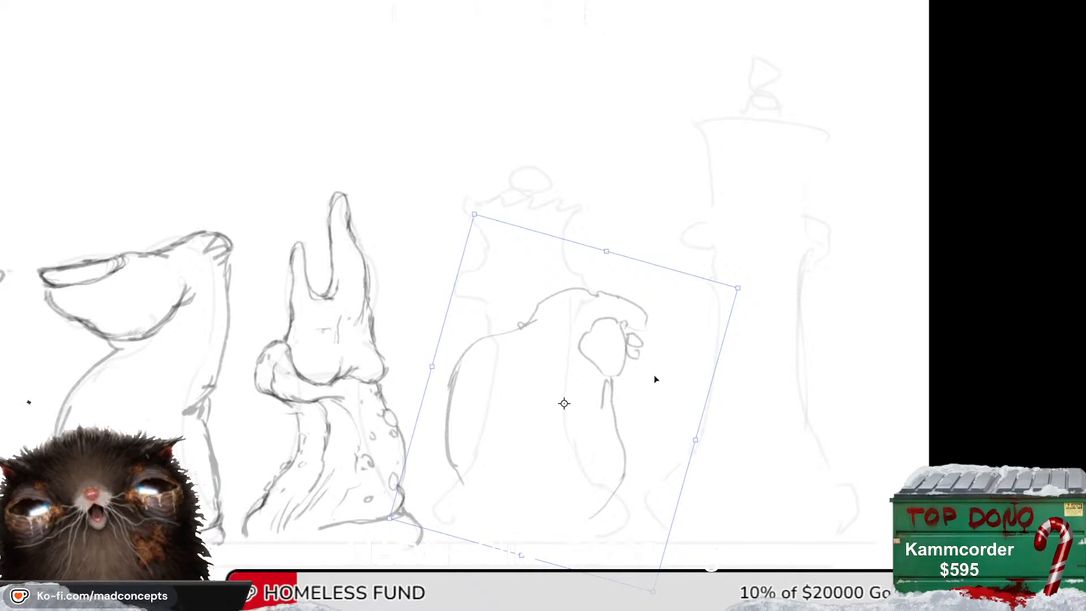
key("Return")
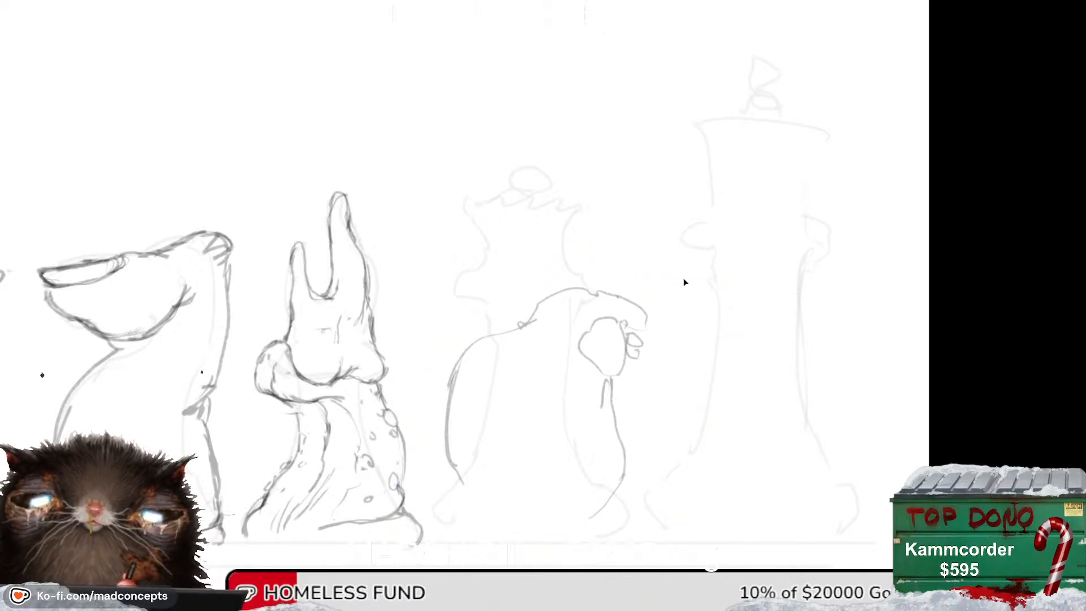
Sketch a rounded chamber at the heart's upper left, an arching main vessel above it, and a narrow vessel beneath the arch.
left_click_drag(585, 403, 595, 425)
left_click_drag(591, 380, 592, 350)
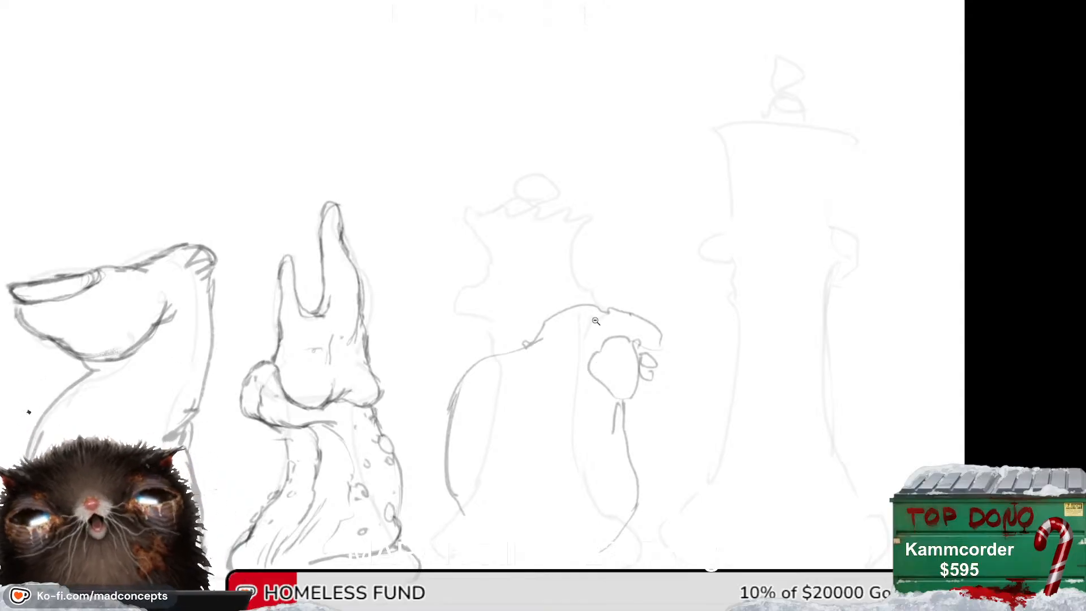
mouse_move(493, 330)
left_mouse_down()
mouse_move(504, 301)
mouse_move(511, 319)
left_mouse_up()
left_click_drag(514, 317, 511, 337)
mouse_move(469, 380)
left_mouse_down()
mouse_move(463, 337)
mouse_move(462, 350)
mouse_move(516, 314)
mouse_move(535, 332)
mouse_move(532, 266)
mouse_move(594, 244)
mouse_move(610, 265)
mouse_move(572, 278)
mouse_move(568, 318)
left_mouse_up()
mouse_move(572, 280)
left_mouse_down()
mouse_move(565, 318)
mouse_move(588, 308)
mouse_move(621, 328)
left_mouse_up()
mouse_move(572, 300)
left_mouse_down()
mouse_move(629, 319)
mouse_move(576, 329)
left_mouse_up()
key("ctrl+z")
key("ctrl+z")
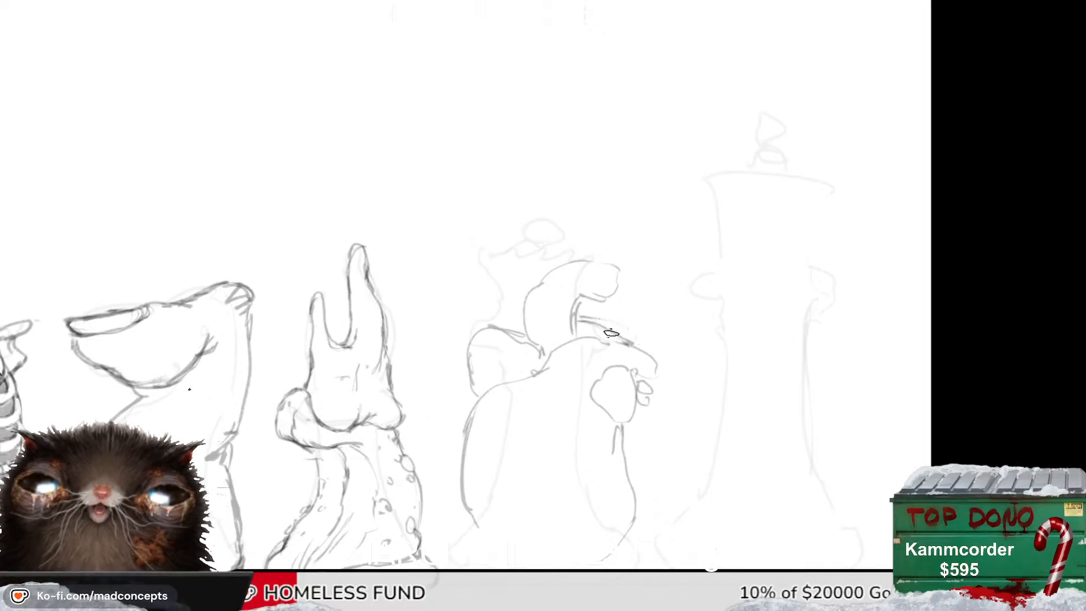
left_click_drag(585, 321, 629, 339)
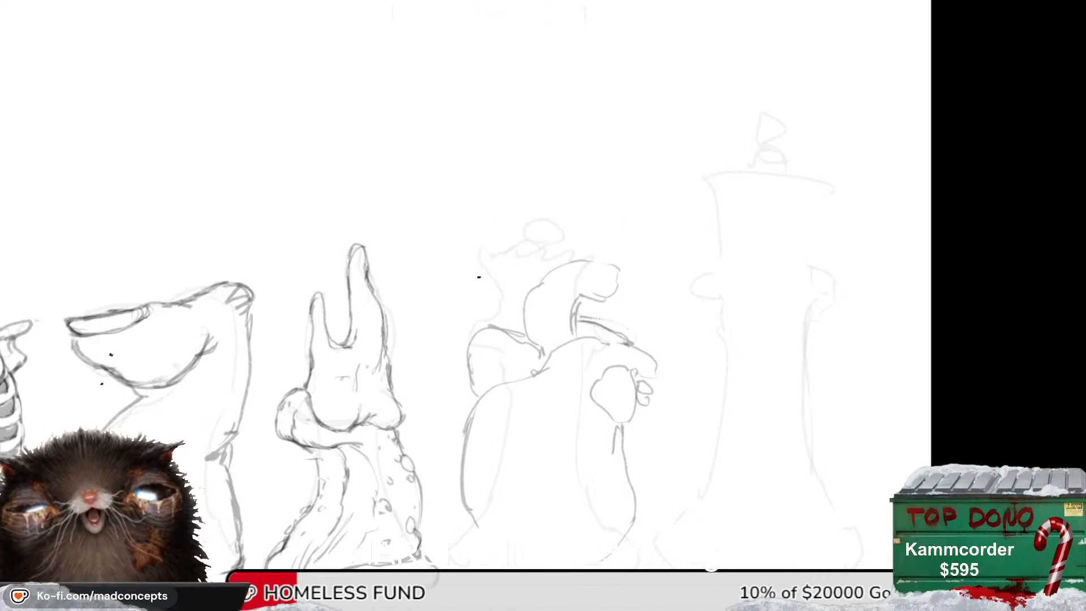
Sketch a thick vessel rising beside the arch and a row of short open vessel stubs forming the queen's crown.
mouse_move(493, 326)
left_mouse_down()
mouse_move(498, 228)
mouse_move(515, 232)
mouse_move(518, 250)
mouse_move(543, 247)
mouse_move(535, 278)
mouse_move(552, 281)
mouse_move(543, 274)
mouse_move(552, 263)
mouse_move(531, 279)
left_mouse_up()
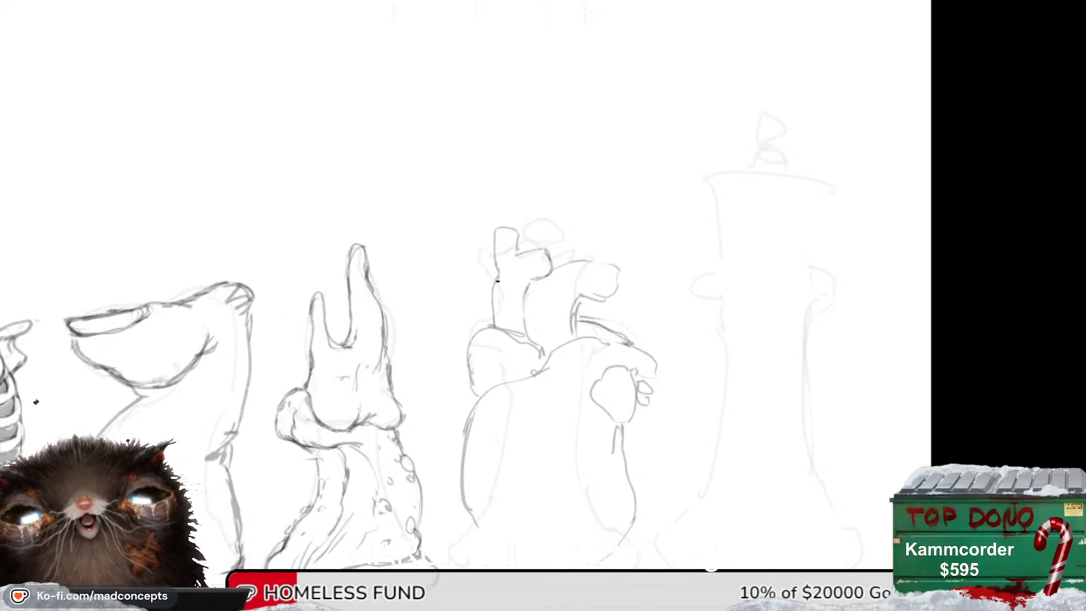
left_click_drag(498, 281, 494, 319)
key("ctrl+z")
left_click_drag(497, 278, 495, 321)
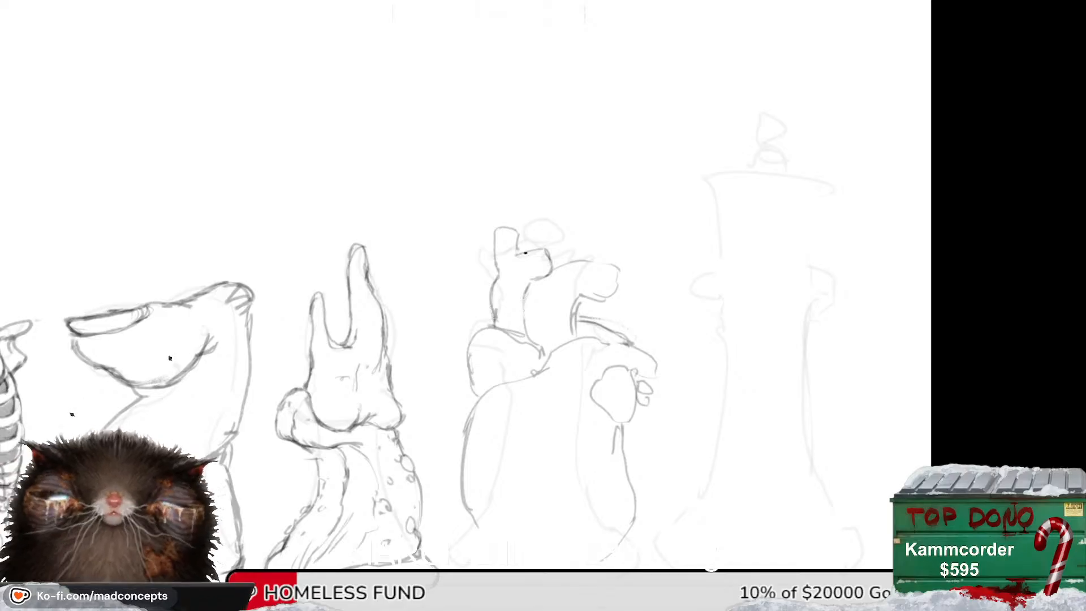
mouse_move(525, 253)
left_mouse_down()
mouse_move(533, 228)
mouse_move(545, 234)
mouse_move(550, 269)
mouse_move(542, 250)
mouse_move(541, 275)
left_mouse_up()
key("ctrl+z")
mouse_move(541, 275)
left_mouse_down()
mouse_move(537, 252)
mouse_move(561, 266)
mouse_move(571, 237)
left_mouse_up()
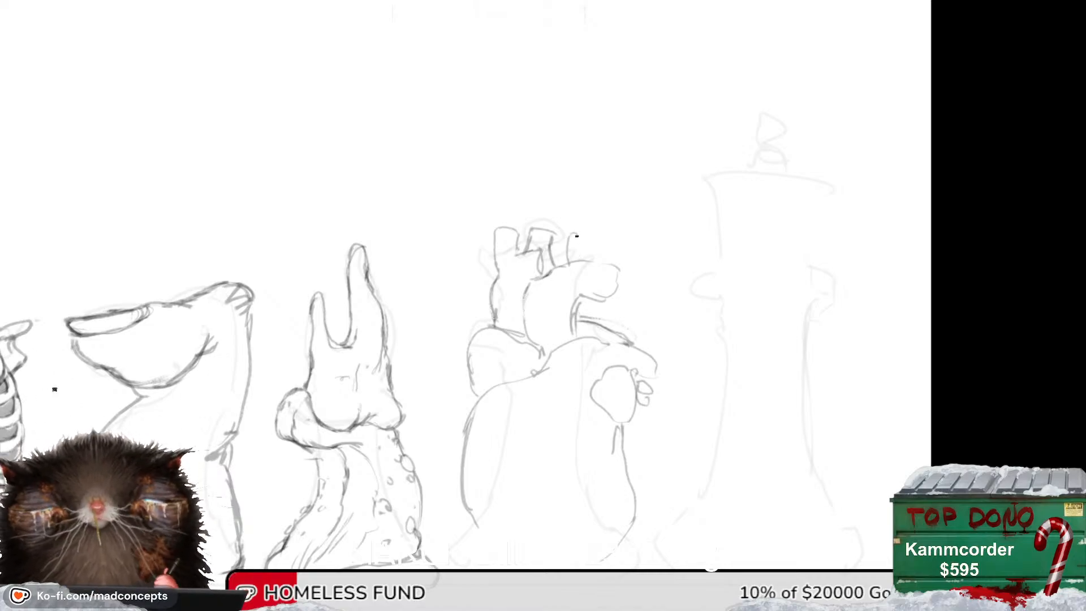
mouse_move(567, 259)
left_mouse_down()
mouse_move(568, 232)
mouse_move(585, 235)
mouse_move(588, 260)
mouse_move(584, 227)
mouse_move(596, 229)
mouse_move(595, 260)
left_mouse_up()
Examine the heart queen's silhouette and proportions against the full lineup in normal and mirrored views.
left_click(615, 248, "alt")
key("h")
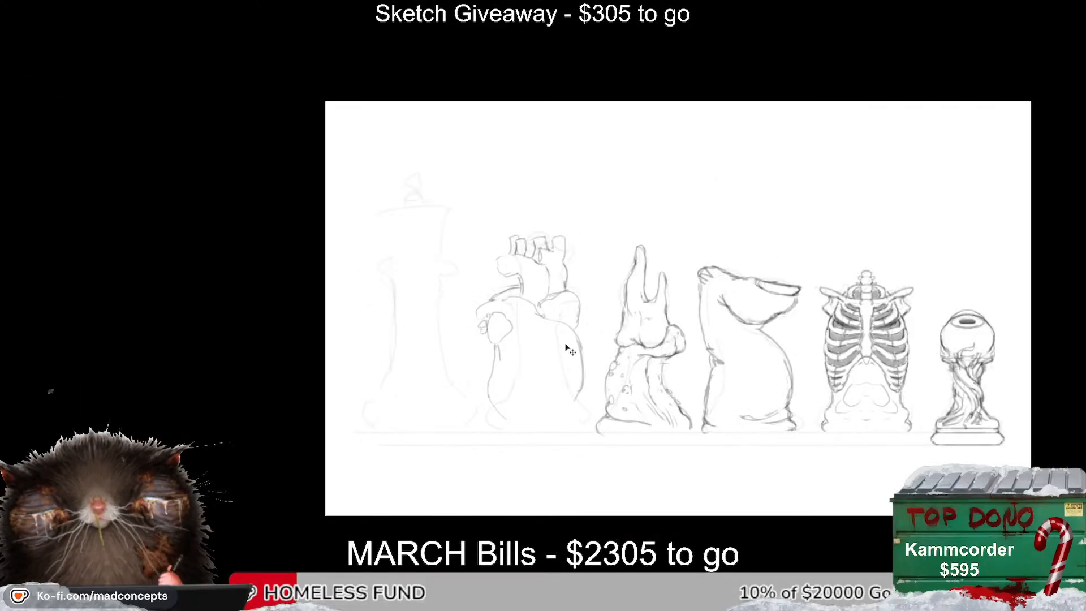
key("h")
left_click(543, 353, "ctrl")
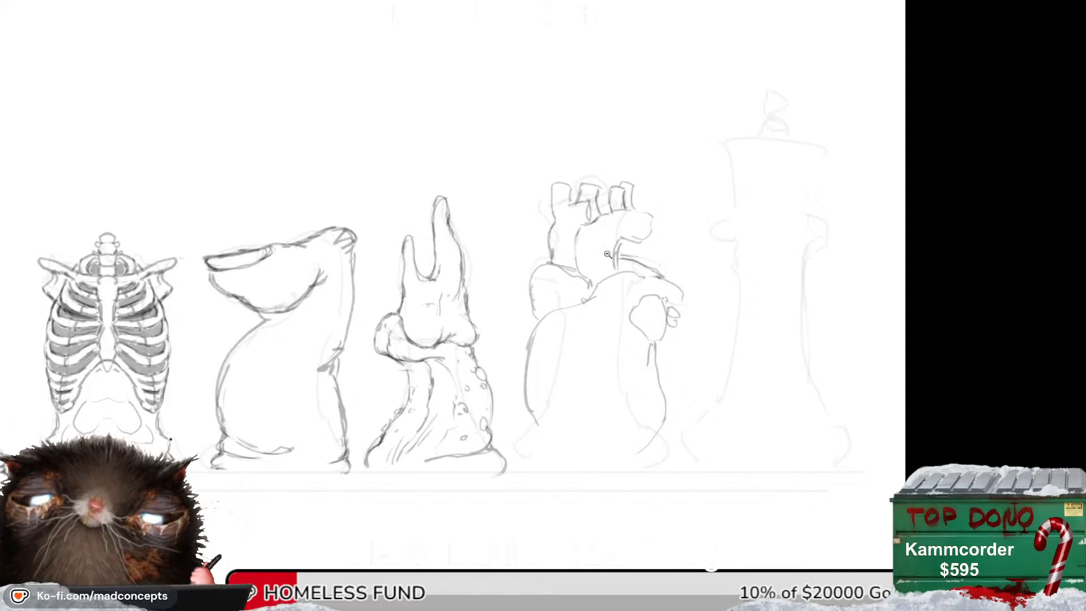
left_click(535, 362)
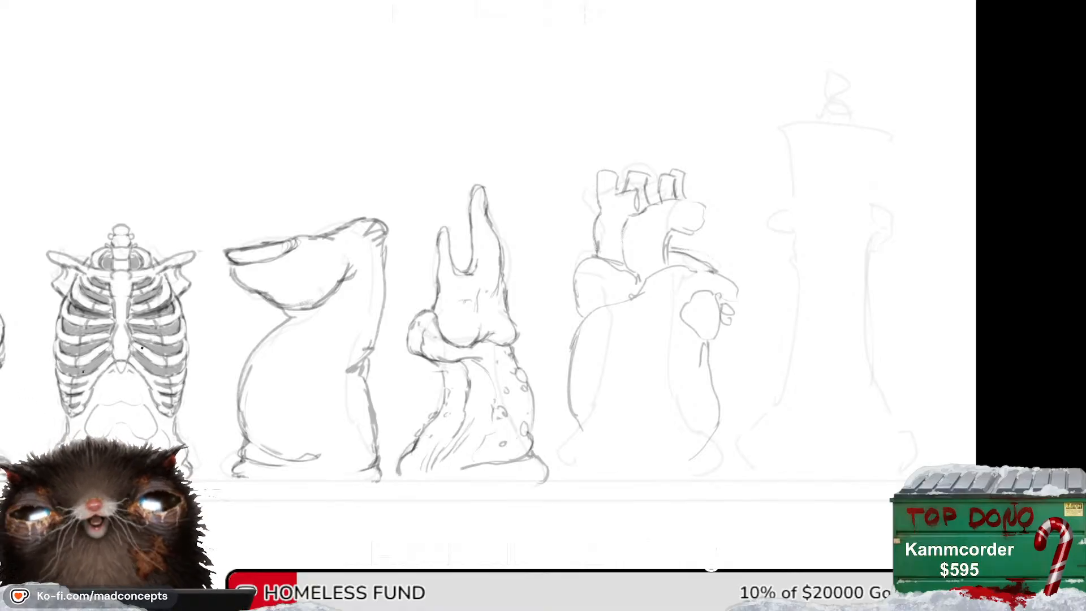
scroll(629, 186, "down", 1)
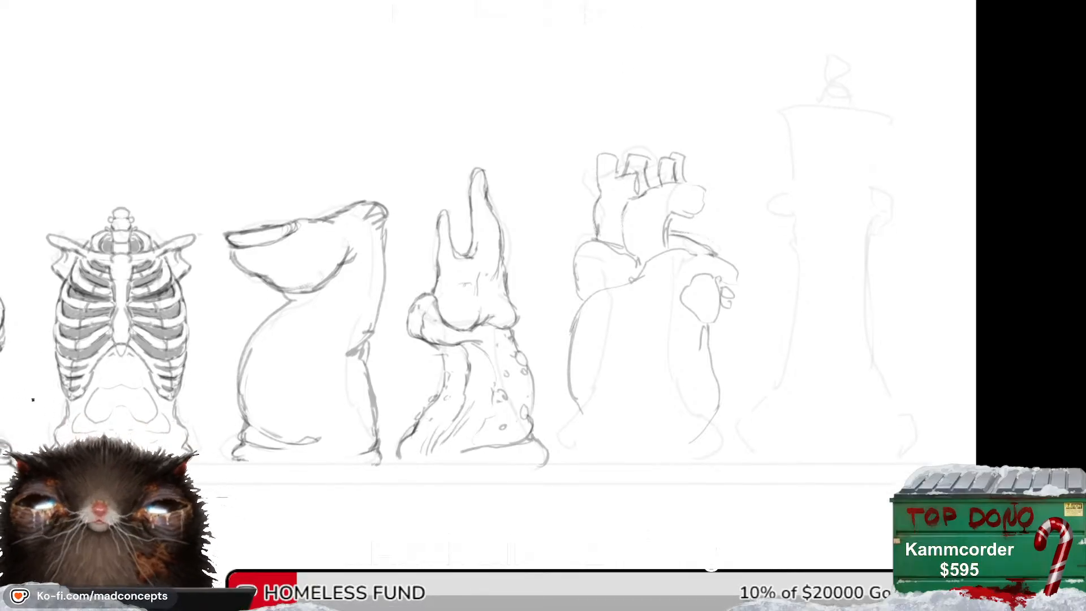
left_click_drag(617, 281, 768, 342)
scroll(708, 362, "down", 1)
scroll(709, 364, "up", 1)
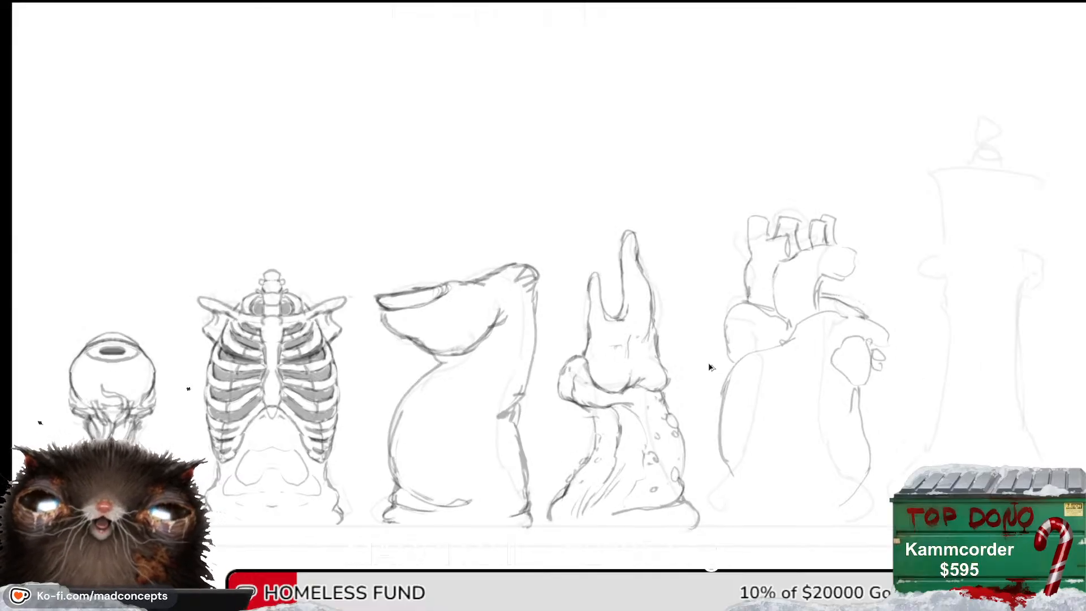
left_click_drag(688, 363, 558, 302)
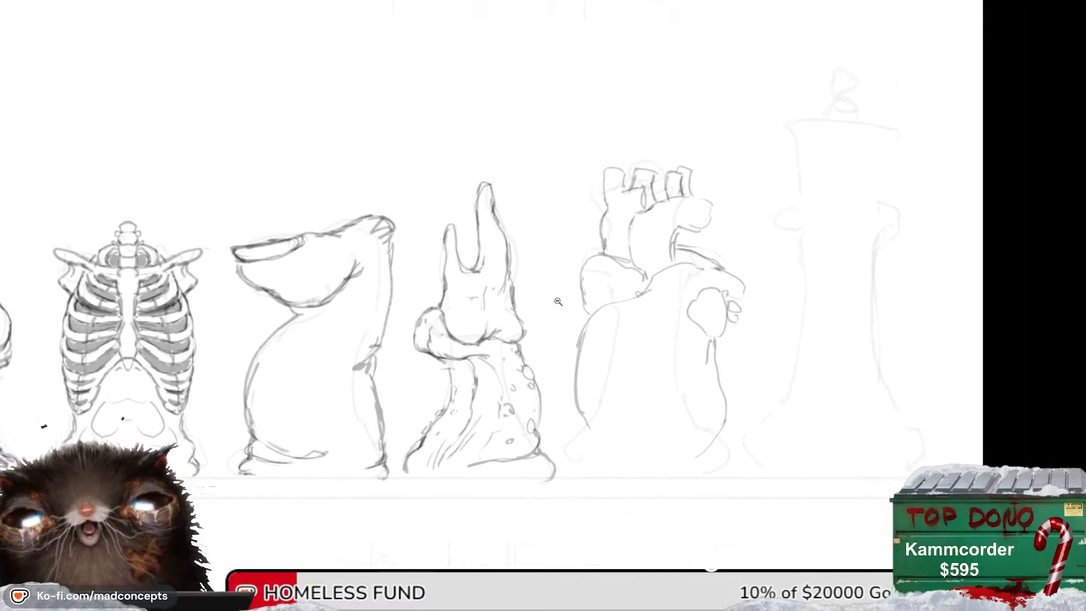
left_click(558, 302, "alt")
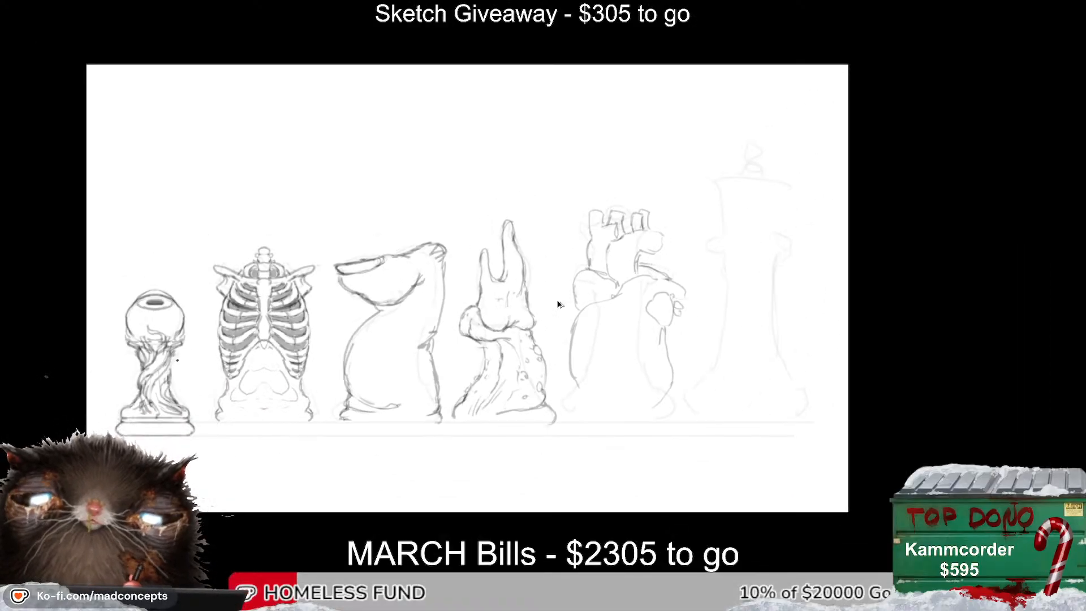
left_click(558, 304)
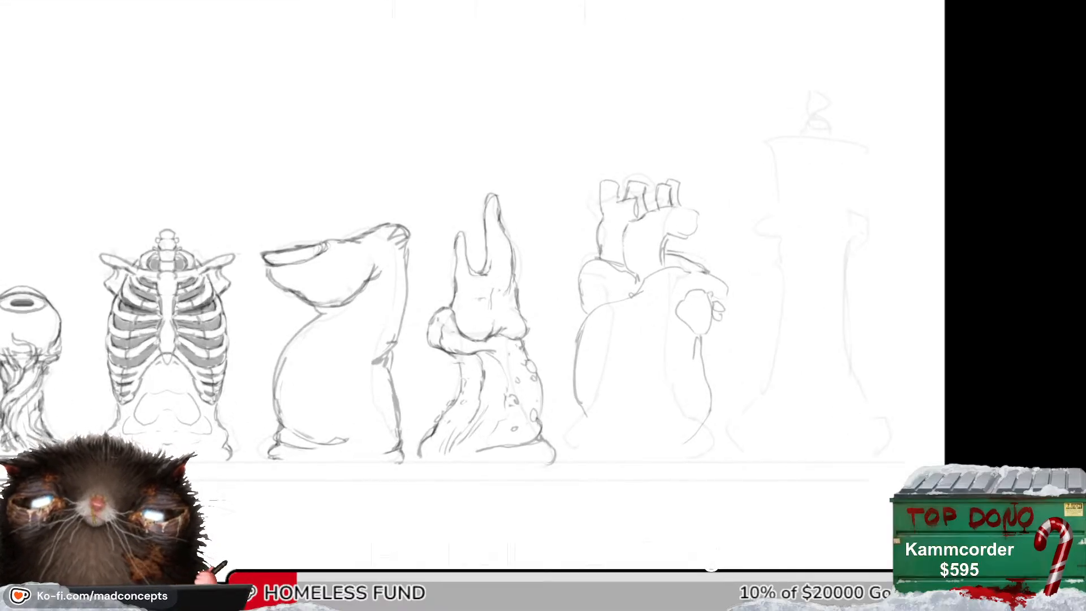
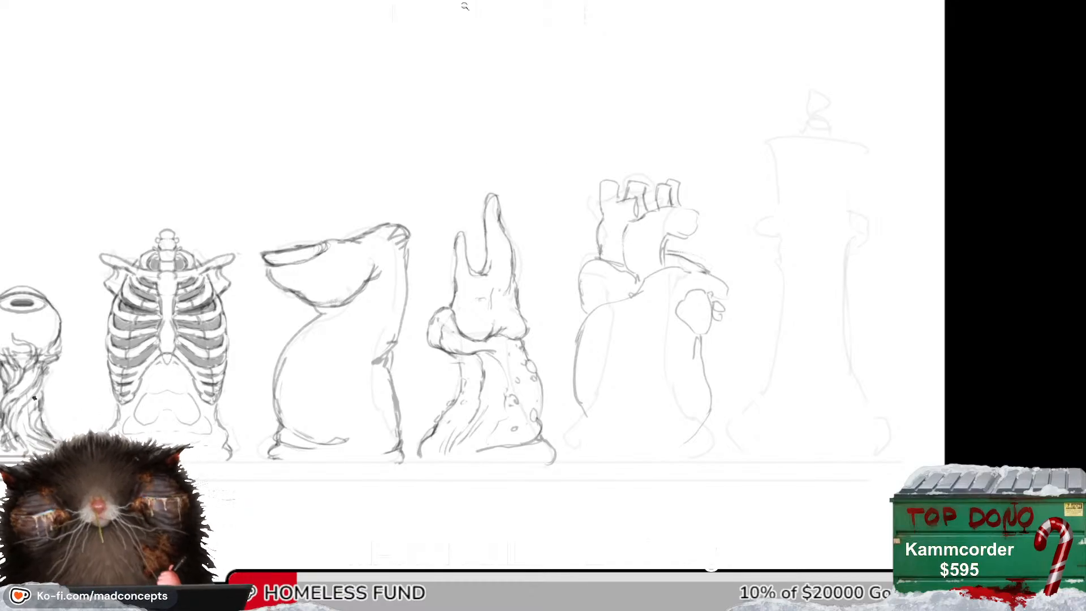
scroll(557, 267, "down", 1)
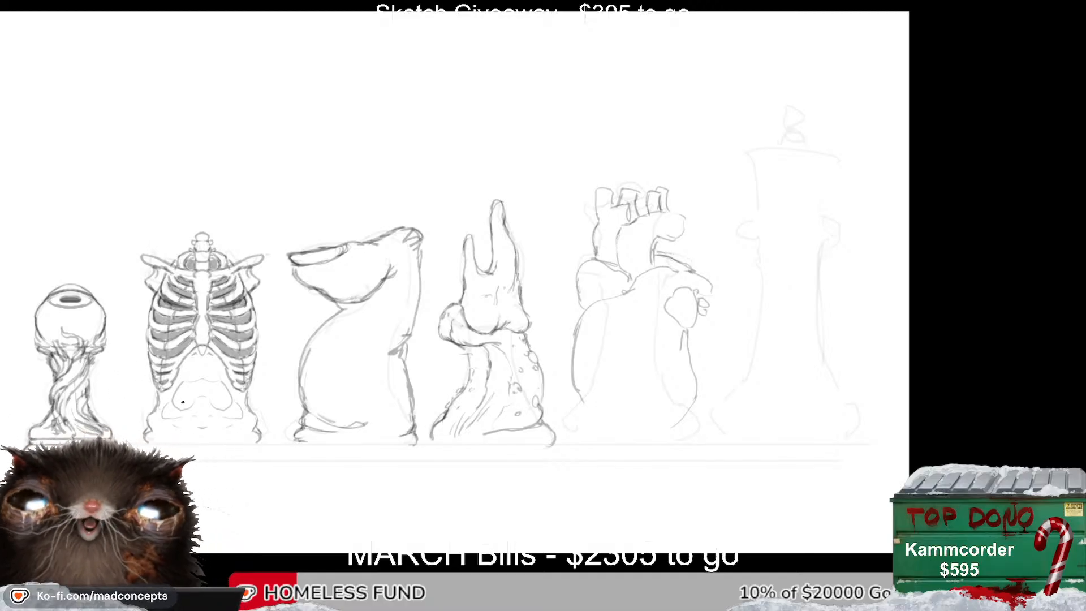
scroll(688, 294, "up", 1)
left_click_drag(655, 355, 660, 337)
scroll(654, 306, "down", 2)
scroll(693, 346, "up", 2)
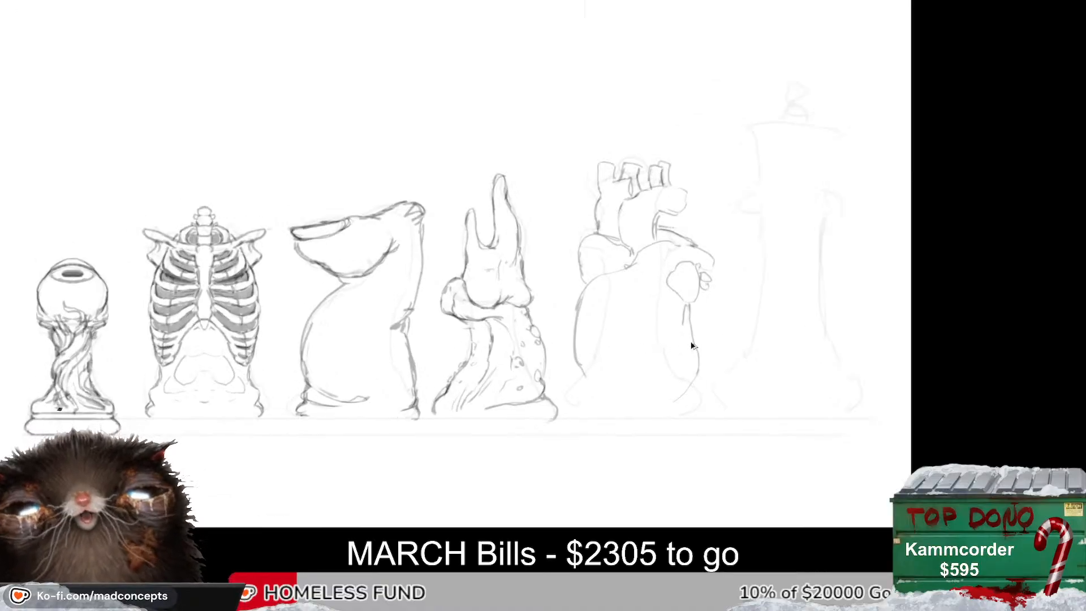
mouse_move(724, 477)
left_mouse_down()
mouse_move(755, 253)
mouse_move(563, 85)
mouse_move(521, 316)
mouse_move(628, 511)
left_mouse_up()
key("ctrl+z")
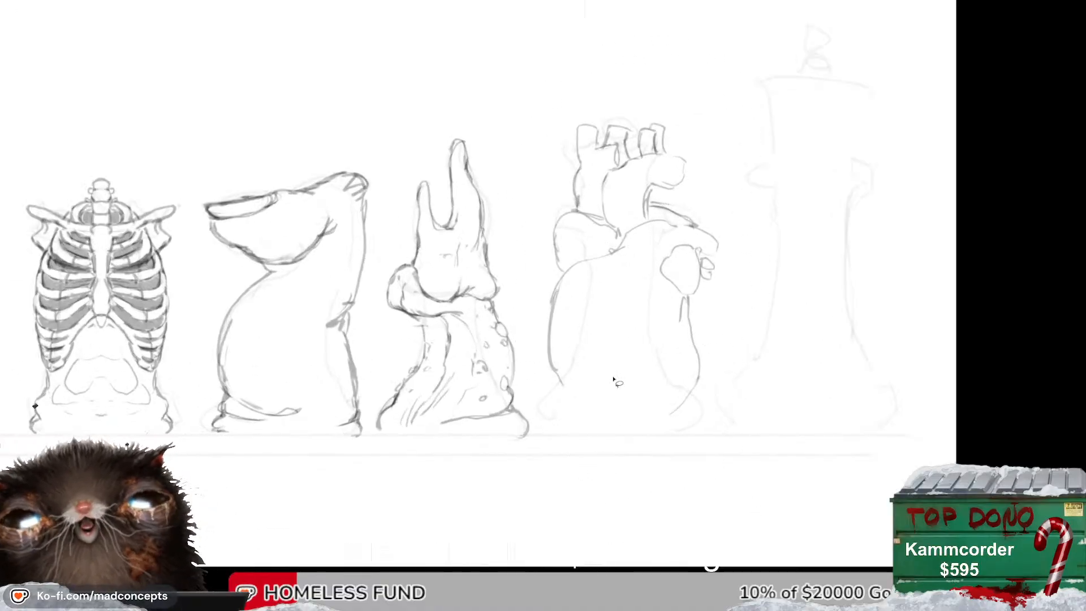
scroll(611, 377, "up", 2)
scroll(626, 212, "up", 2)
scroll(630, 184, "down", 1)
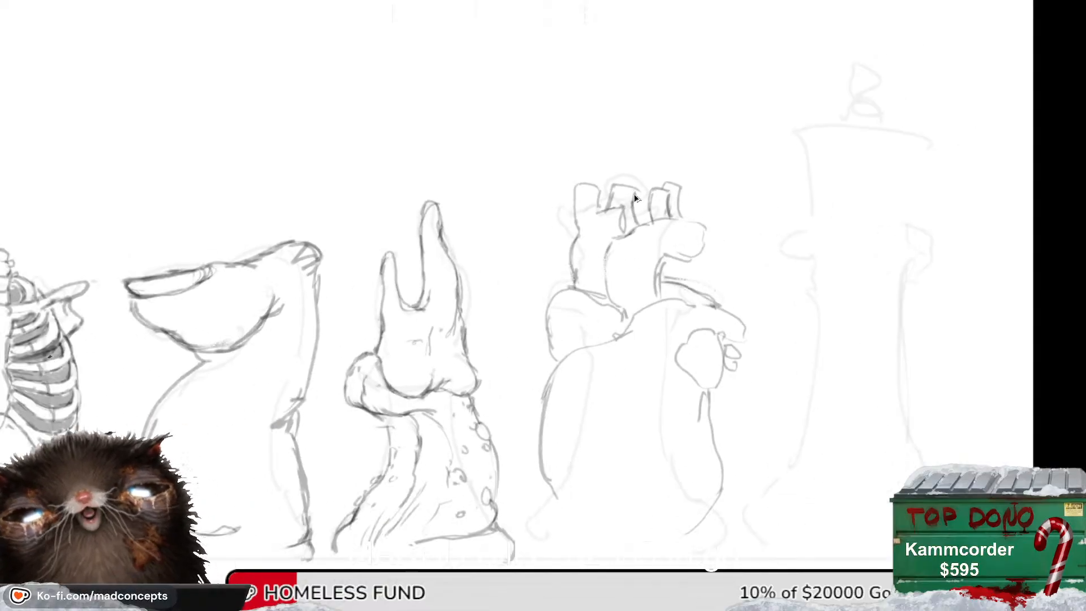
Select the queen's heart and scale it down onto the upper half of its placeholder.
scroll(671, 251, "down", 1)
mouse_move(558, 138)
left_mouse_down()
mouse_move(534, 189)
mouse_move(530, 373)
mouse_move(557, 490)
mouse_move(800, 348)
left_mouse_up()
key("ctrl+t")
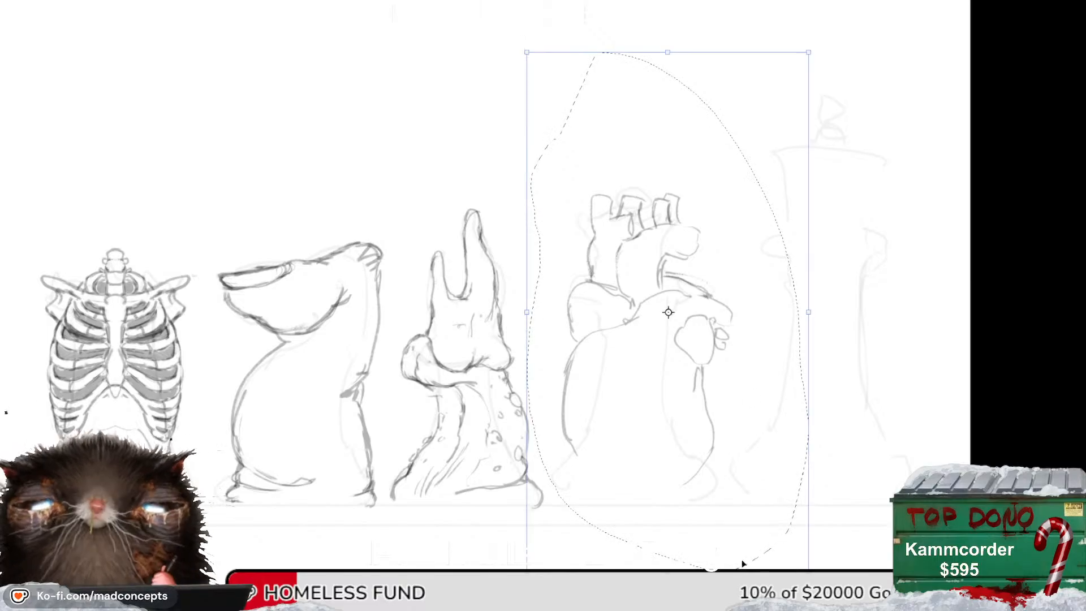
mouse_move(653, 567)
left_mouse_down()
mouse_move(650, 451)
mouse_move(660, 453)
mouse_move(670, 338)
mouse_move(661, 315)
mouse_move(660, 351)
left_mouse_up()
scroll(655, 346, "down", 1)
scroll(655, 343, "up", 1)
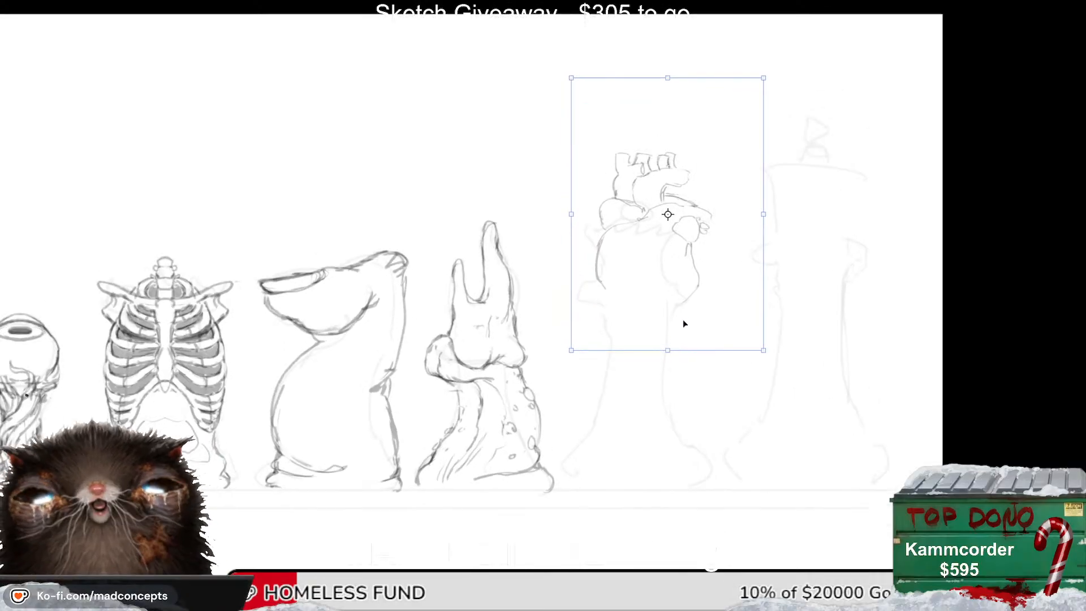
Try a smaller size for the heart, shift it over the placeholder's head, and apply the transformation.
left_click_drag(683, 317, 671, 322)
left_click_drag(752, 227, 732, 230)
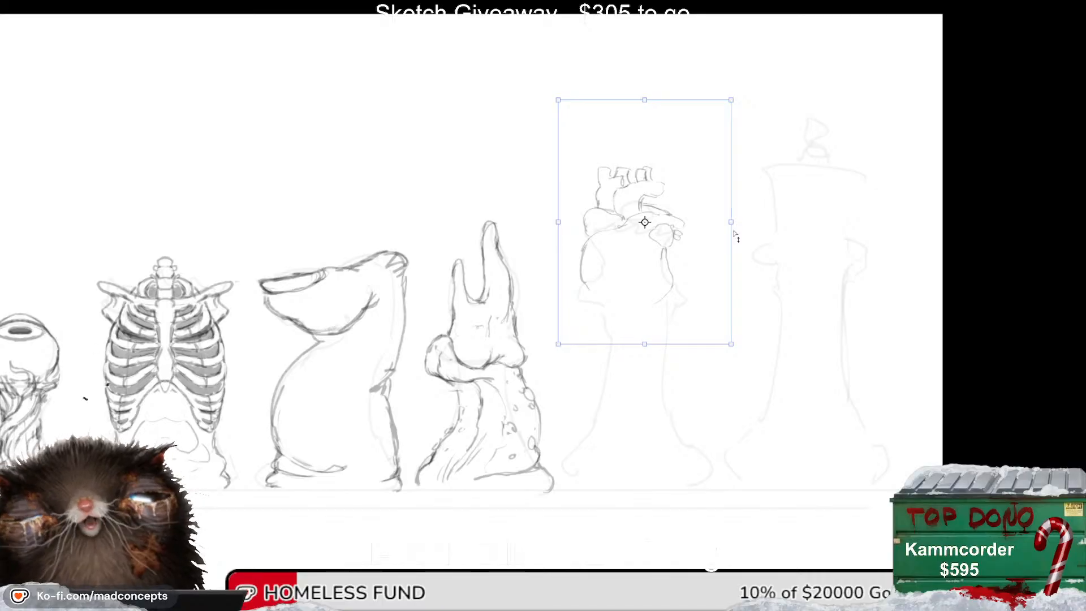
key("ctrl+z")
scroll(643, 271, "down", 5)
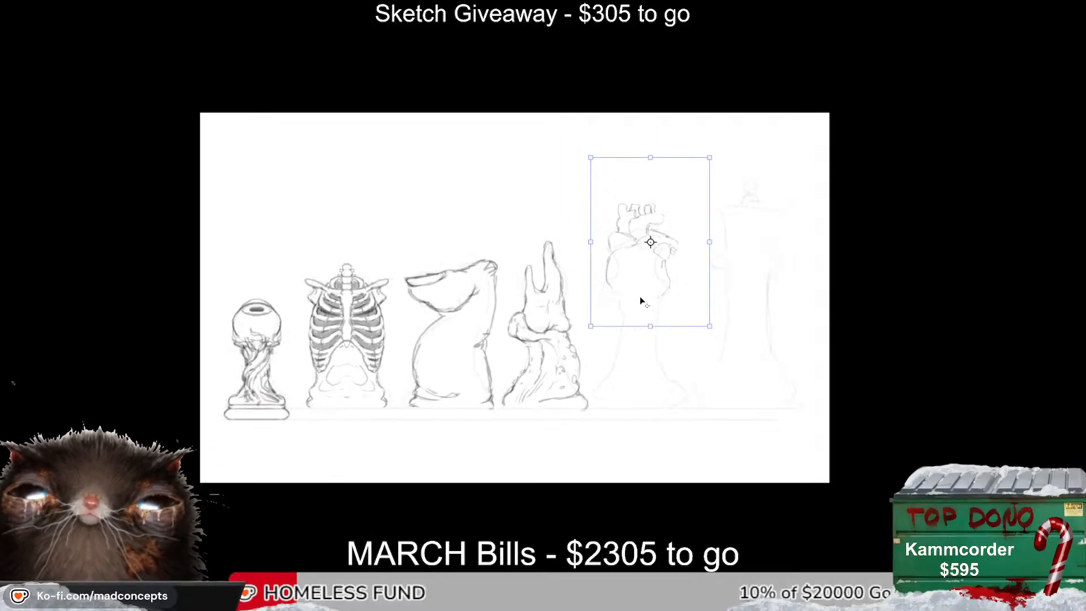
scroll(639, 296, "up", 3)
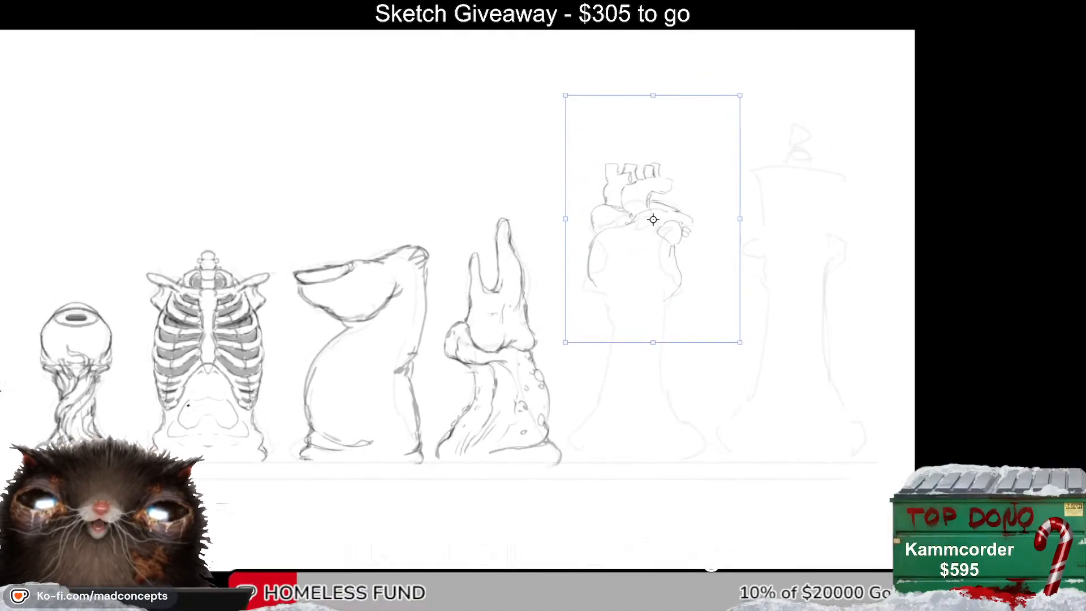
key("Return")
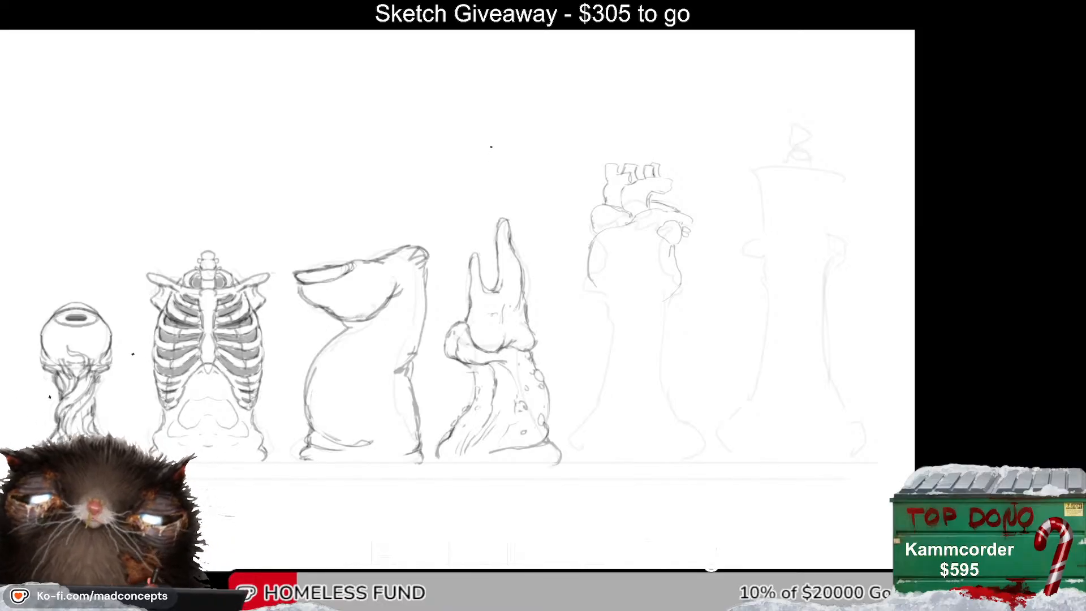
Try a simple heart symbol above the tooth bishop and undo it.
mouse_move(500, 141)
left_mouse_down()
mouse_move(500, 176)
mouse_move(511, 177)
left_mouse_up()
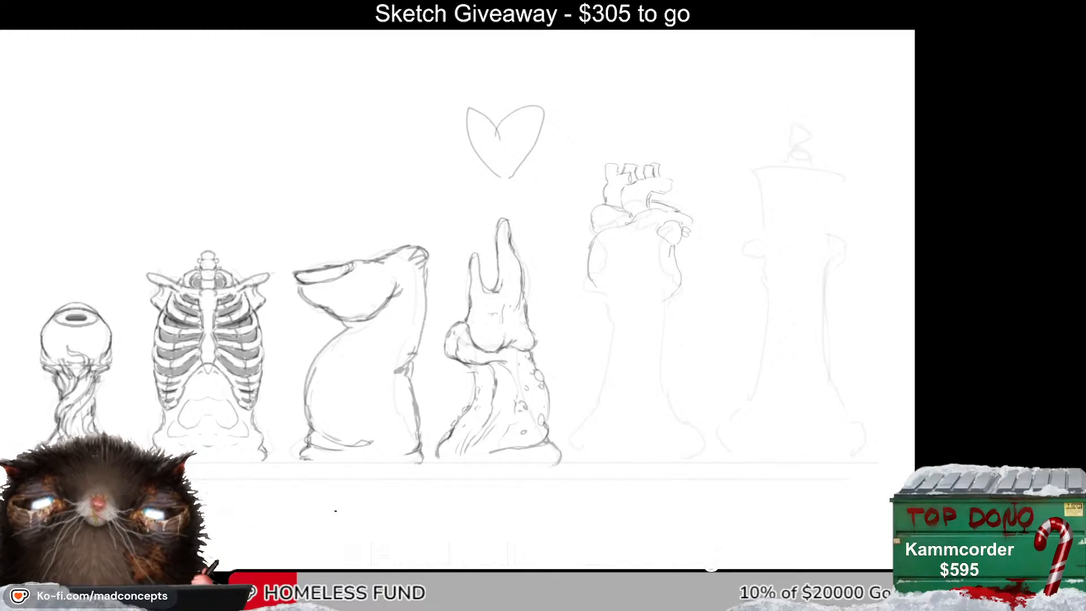
key("ctrl+z")
key("ctrl+z")
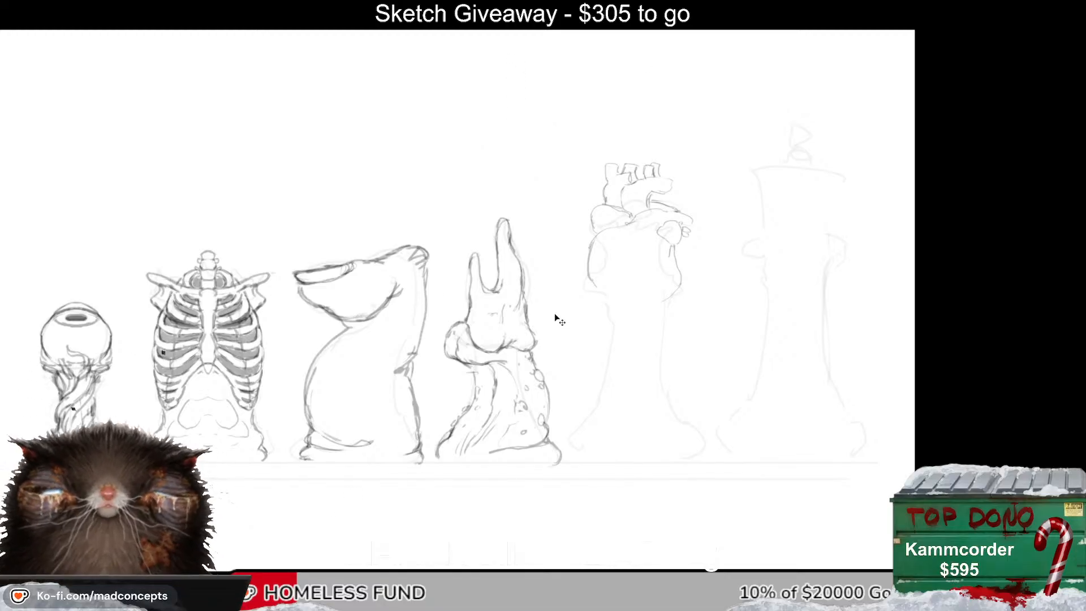
Undo the scaling of the queen's heart and clear the selection.
left_click_drag(552, 307, 548, 324)
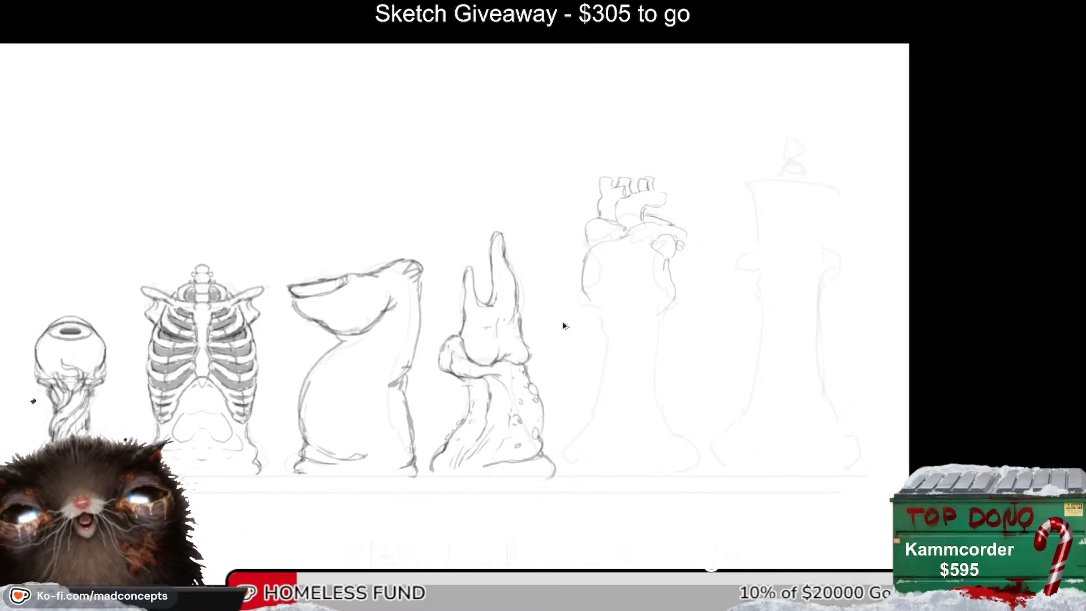
scroll(570, 338, "up", 1)
scroll(577, 353, "down", 1)
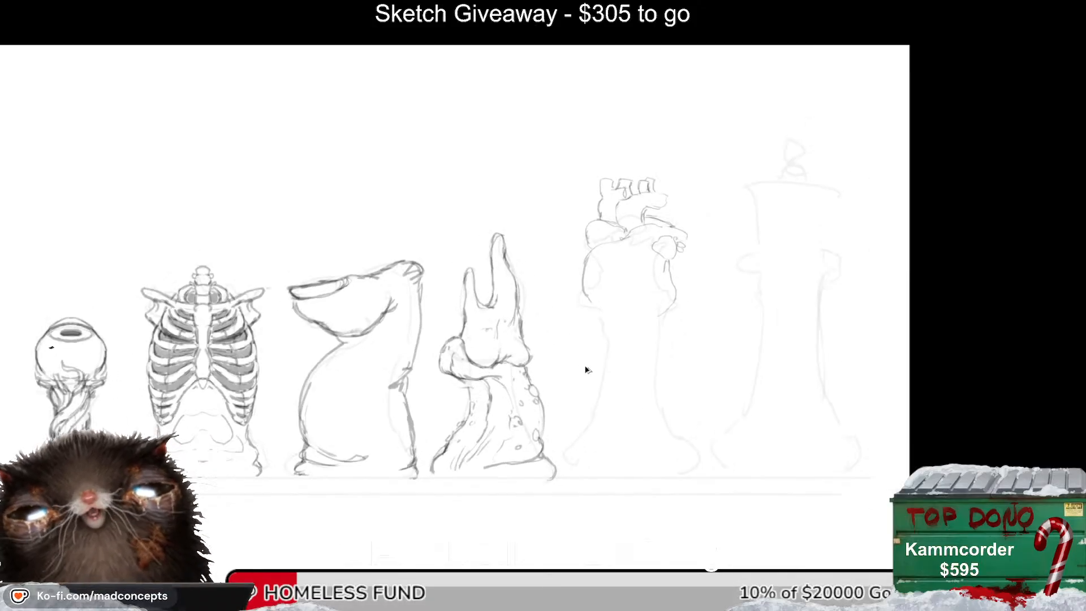
scroll(702, 378, "down", 2)
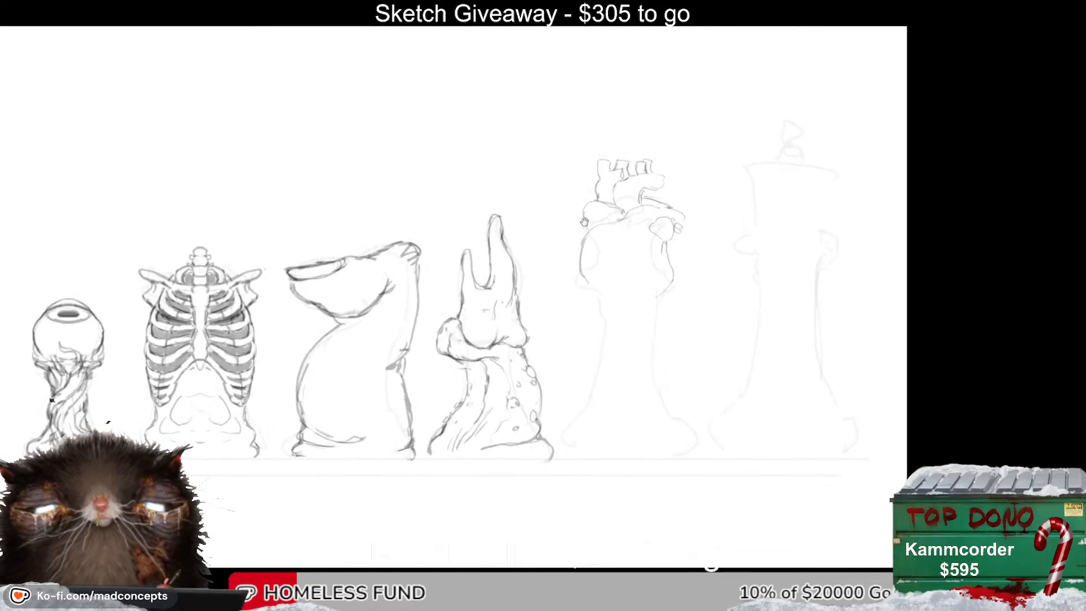
left_click_drag(583, 225, 563, 279)
mouse_move(658, 398)
left_mouse_down()
mouse_move(579, 374)
mouse_move(576, 396)
left_mouse_up()
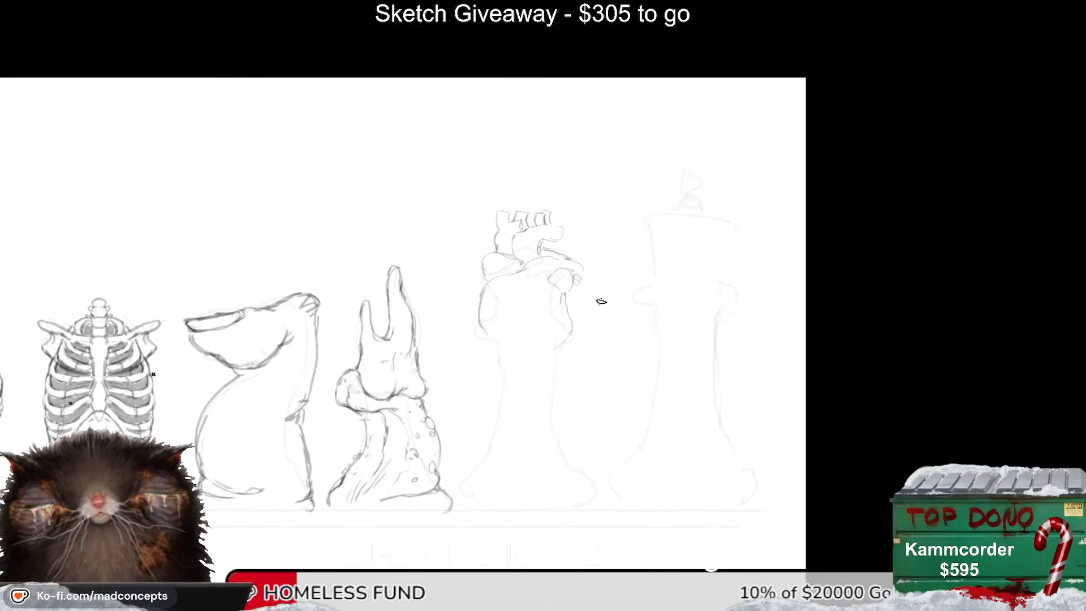
key("ctrl+z")
key("ctrl+z")
key("ctrl+d")
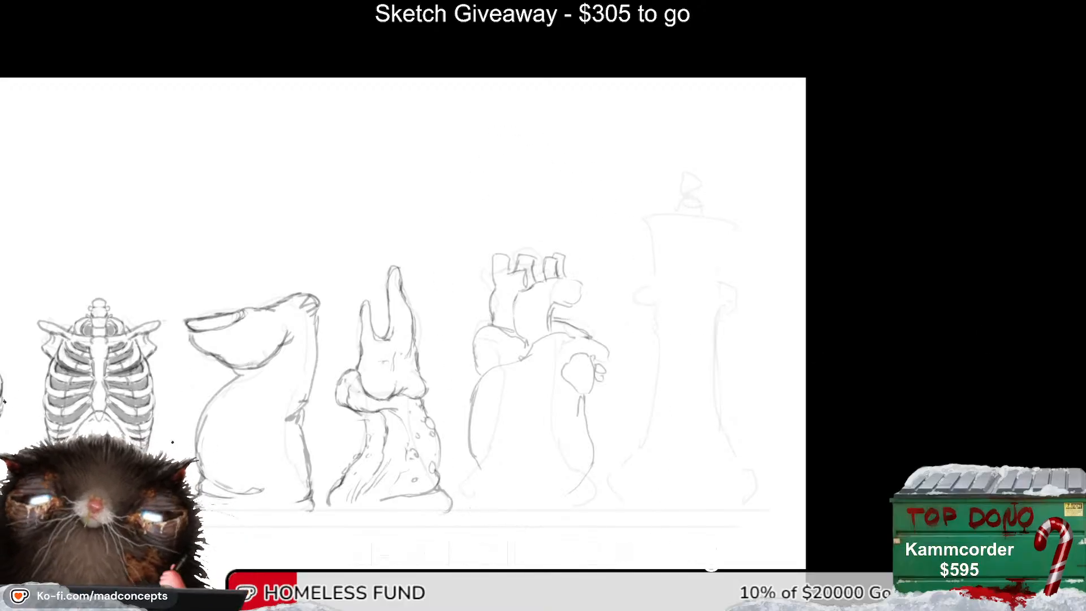
Examine the lineup from the eyeball pawn to the heart queen, comparing silhouettes and level of detail.
scroll(718, 356, "down", 1)
left_click_drag(579, 376, 614, 367)
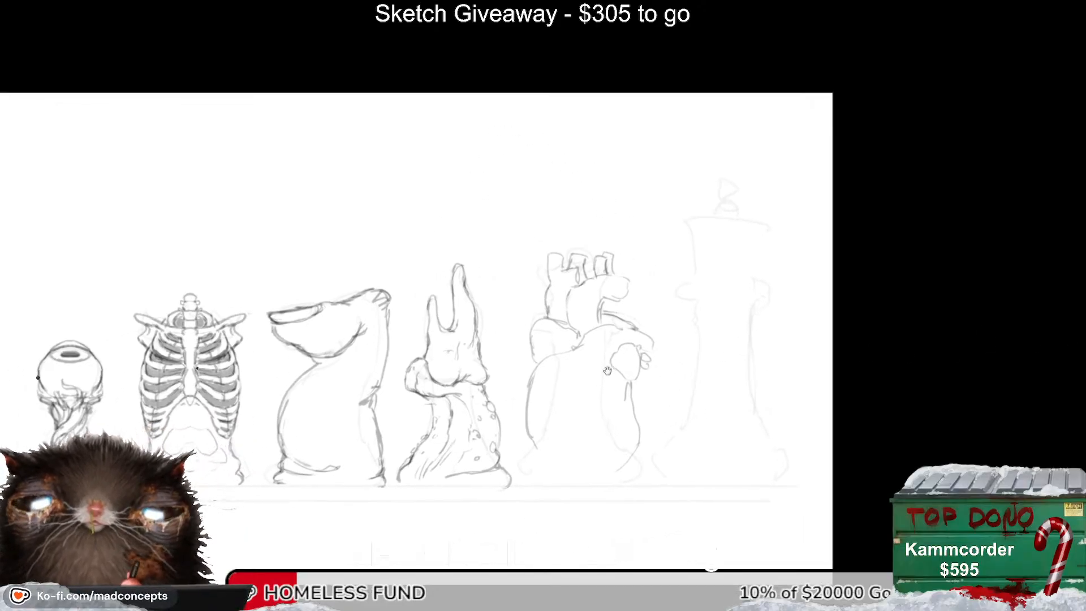
scroll(628, 320, "up", 2)
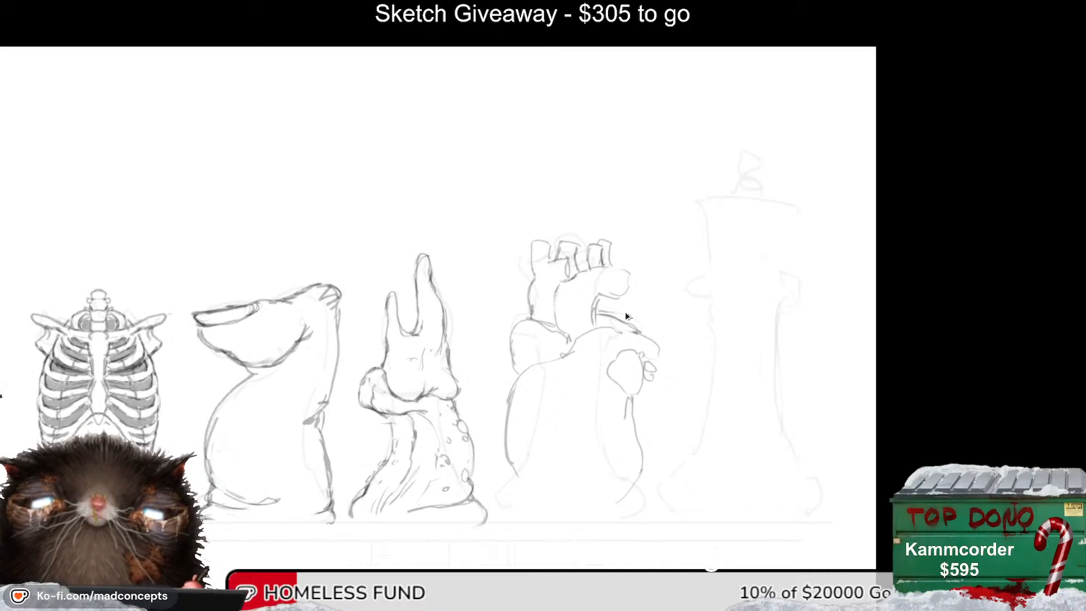
scroll(627, 317, "down", 2)
scroll(622, 324, "up", 1)
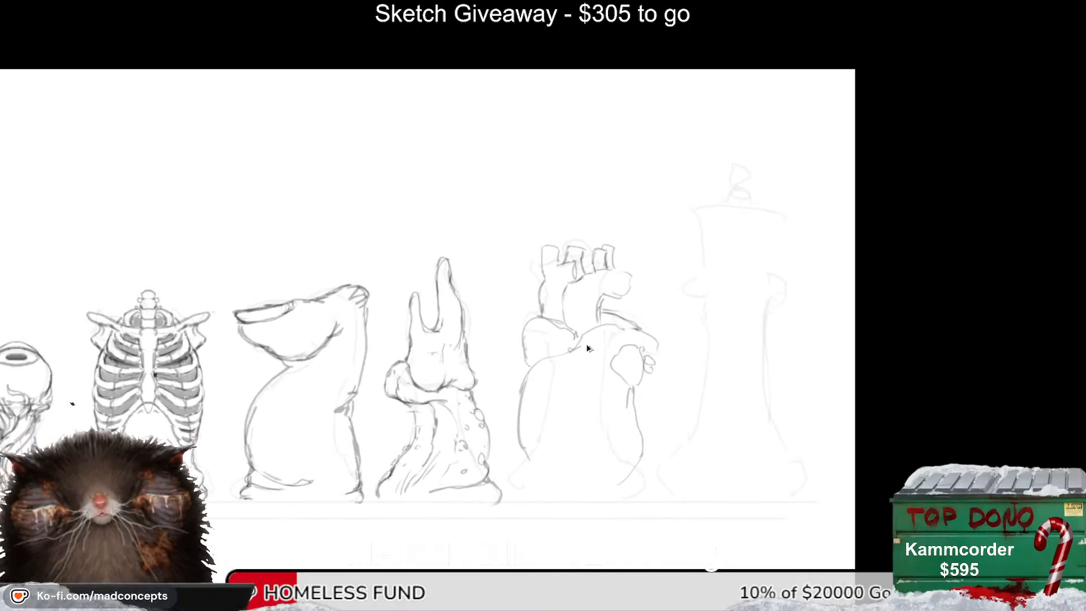
scroll(586, 344, "down", 1)
left_click_drag(468, 377, 774, 341)
scroll(643, 344, "up", 6)
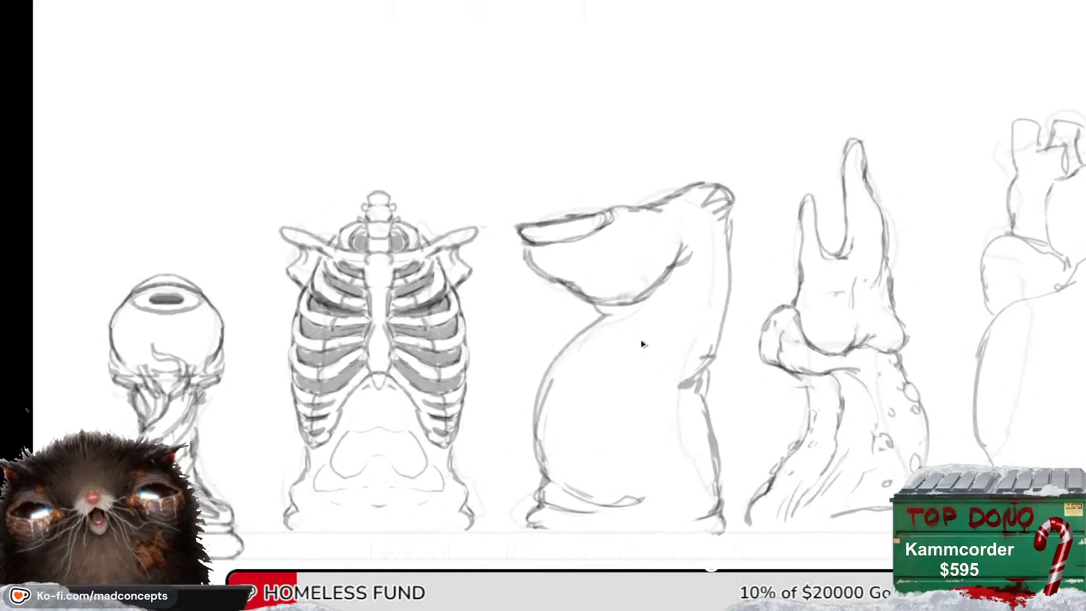
left_click_drag(451, 376, 818, 338)
scroll(490, 350, "up", 3)
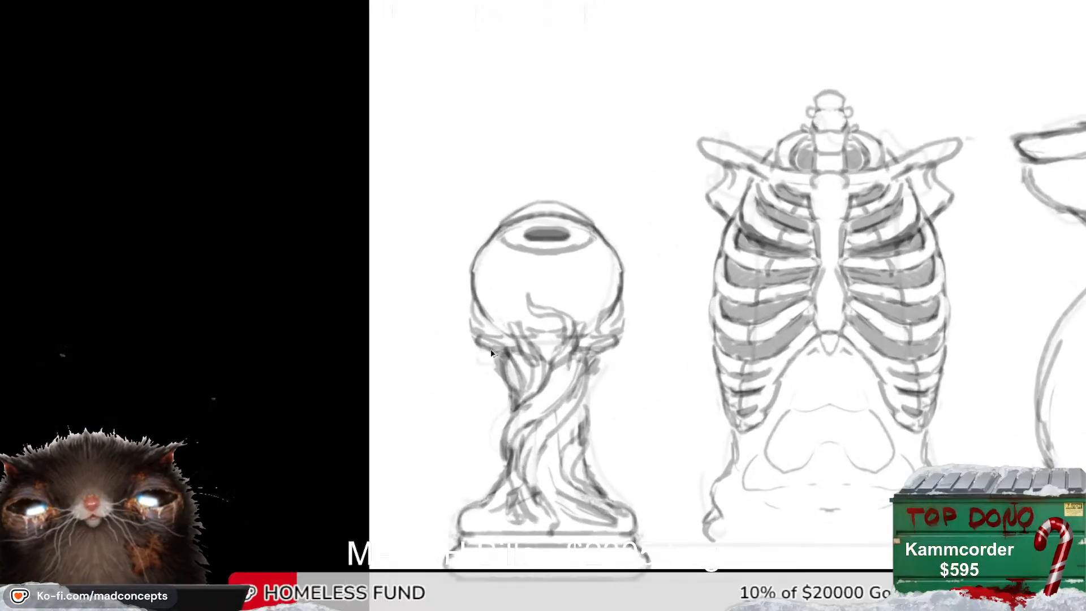
left_click_drag(494, 347, 120, 375)
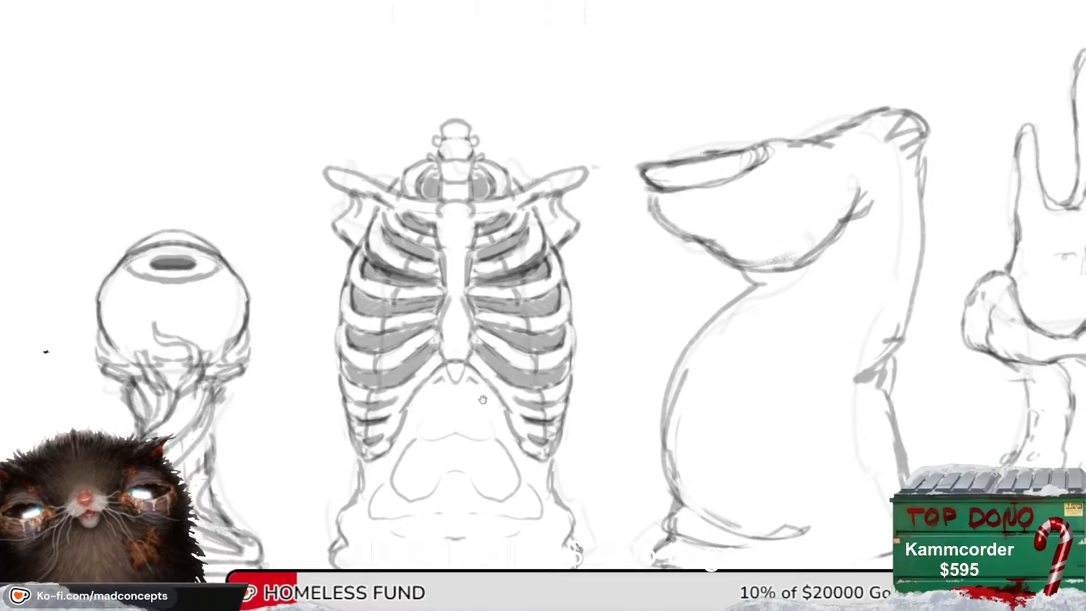
scroll(483, 398, "down", 3)
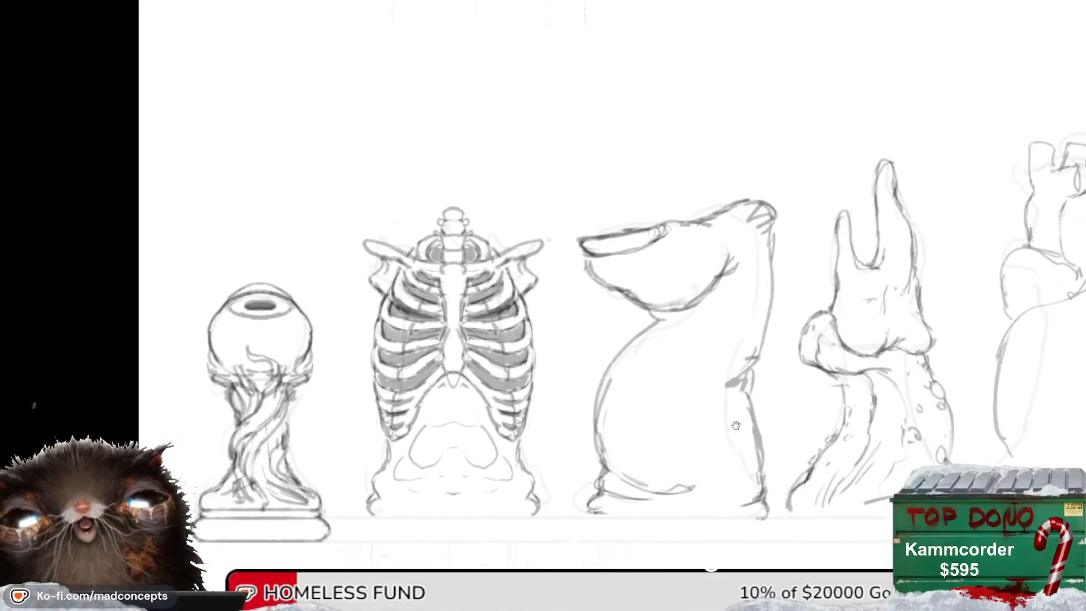
left_click_drag(736, 425, 561, 421)
scroll(523, 334, "up", 3)
scroll(524, 334, "down", 4)
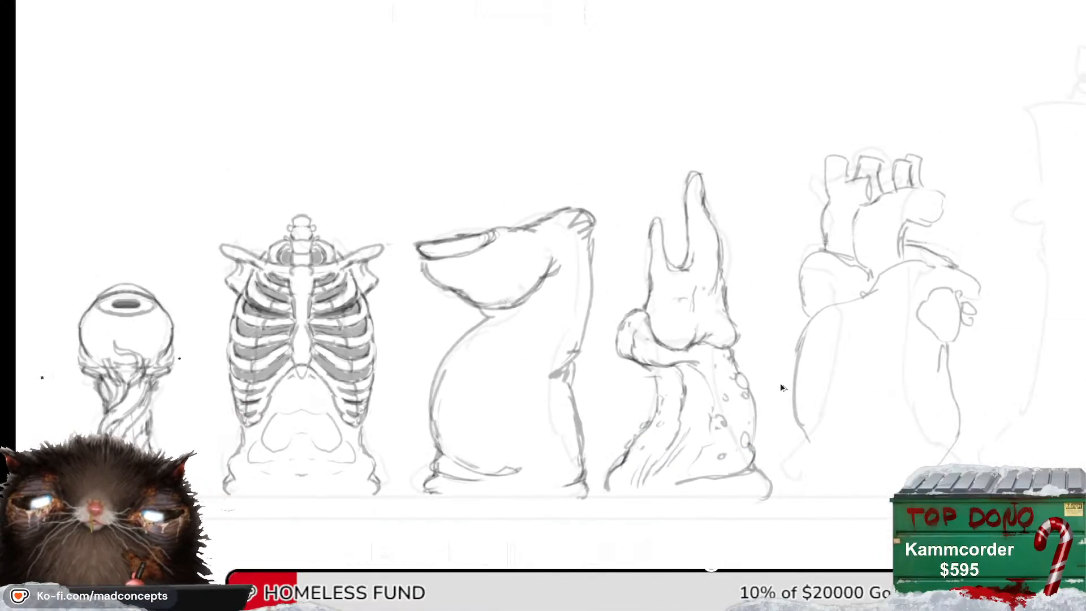
scroll(782, 388, "up", 3)
left_click_drag(788, 378, 493, 388)
scroll(493, 388, "down", 2)
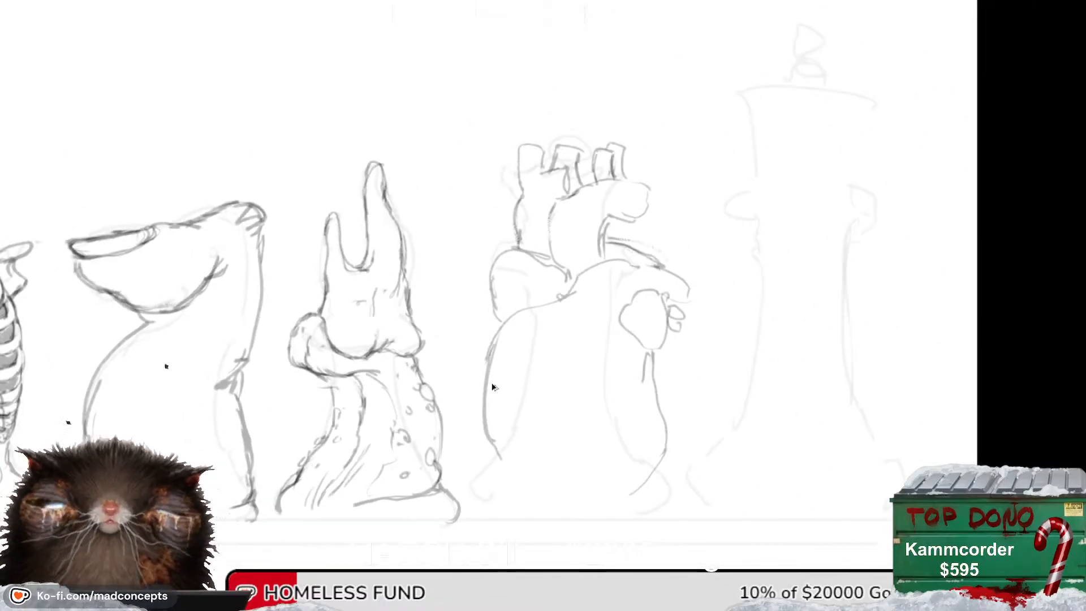
scroll(492, 385, "down", 1)
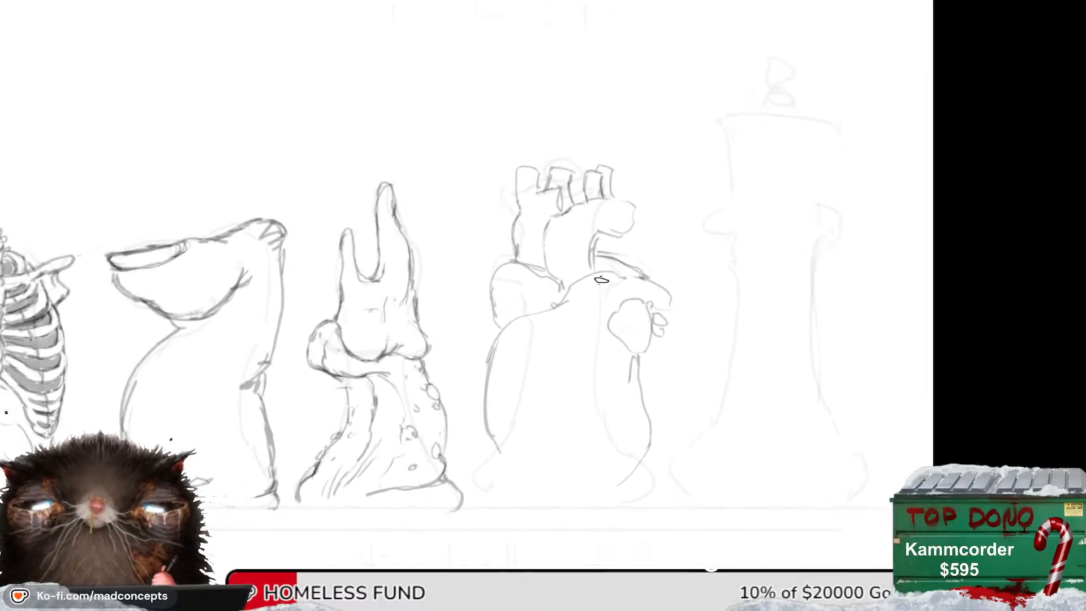
Erase the queen's heart sketch with an enlarged eraser, down to the faint placeholder.
key("]")
key("]")
key("]")
key("]")
key("]")
key("]")
key("]")
key("]")
mouse_move(515, 415)
left_mouse_down()
mouse_move(533, 87)
mouse_move(662, 484)
mouse_move(487, 376)
mouse_move(685, 554)
mouse_move(635, 535)
mouse_move(681, 511)
left_mouse_up()
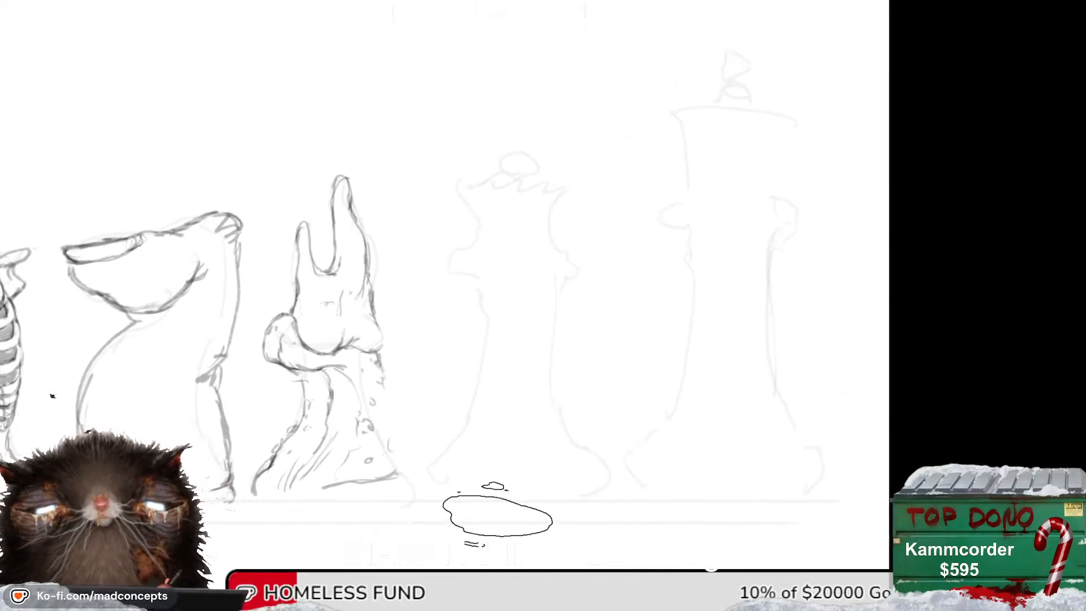
Hide the detailed piece sketches and examine the faint placeholder silhouettes across the whole lineup.
left_click_drag(498, 515, 709, 501)
key("ctrl+z")
key("ctrl+z")
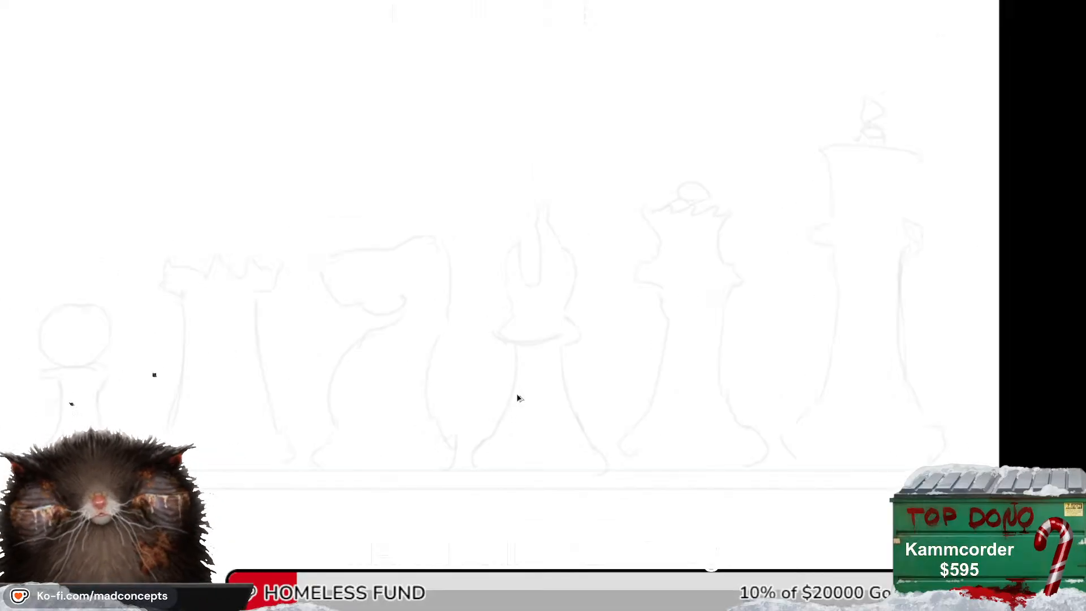
scroll(351, 368, "up", 3)
left_click_drag(351, 375, 661, 376)
scroll(463, 349, "up", 2)
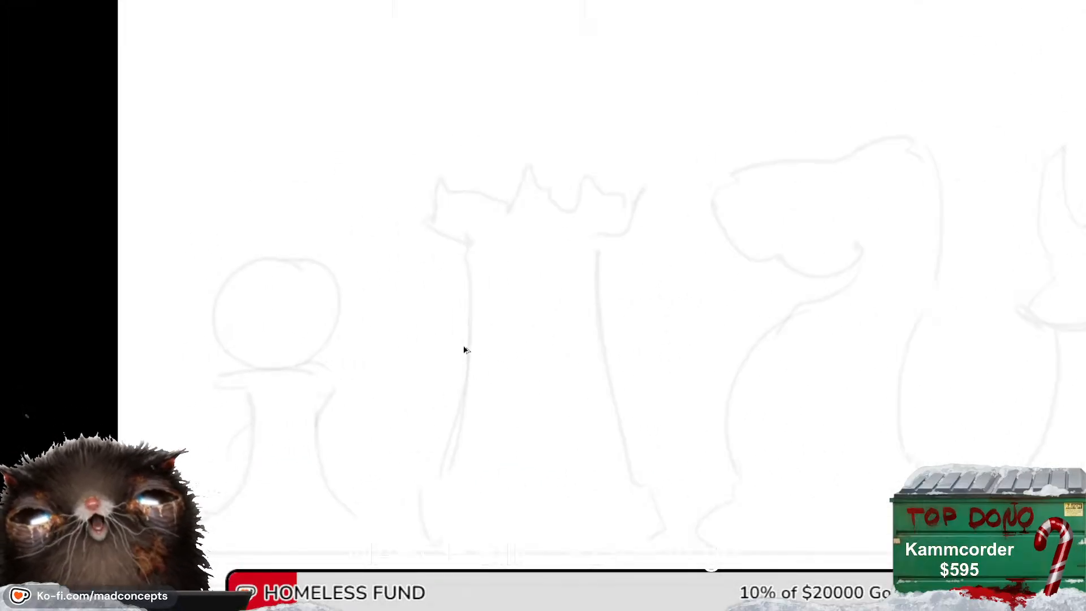
scroll(527, 352, "down", 2)
left_click_drag(785, 420, 453, 434)
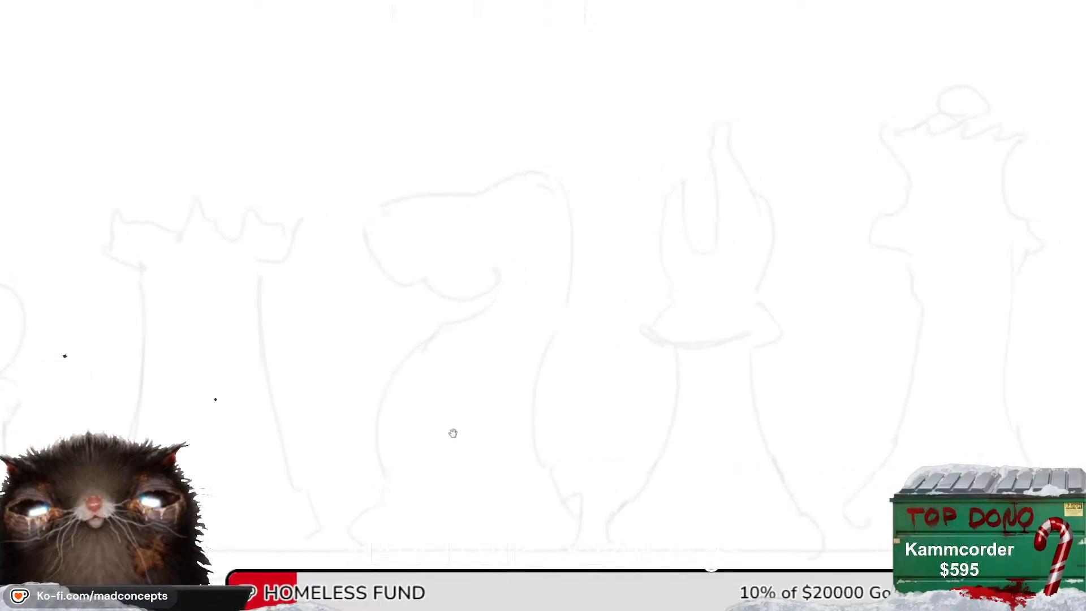
scroll(453, 434, "down", 1)
scroll(456, 436, "down", 1)
left_click_drag(661, 439, 517, 483)
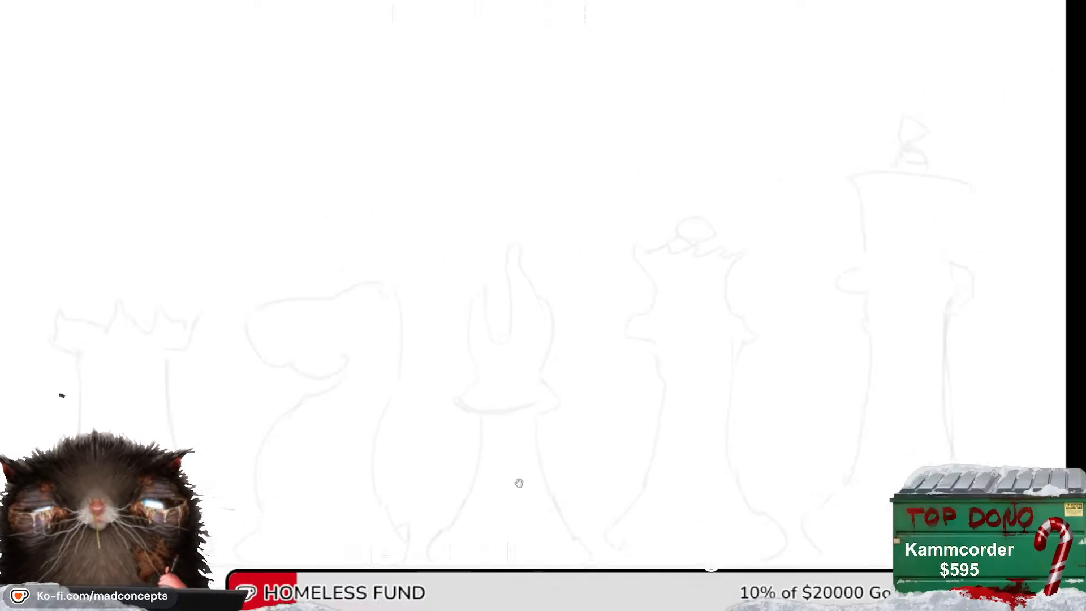
Examine the bishop, queen and king placeholders up close for their shape and proportions.
scroll(494, 312, "up", 1)
scroll(525, 320, "up", 2)
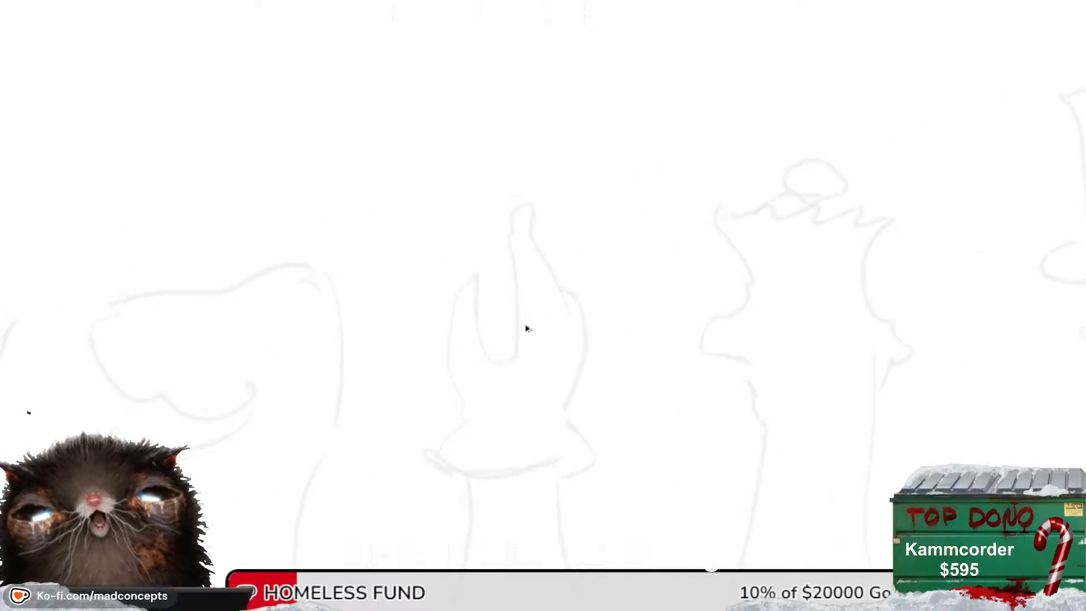
scroll(517, 391, "down", 2)
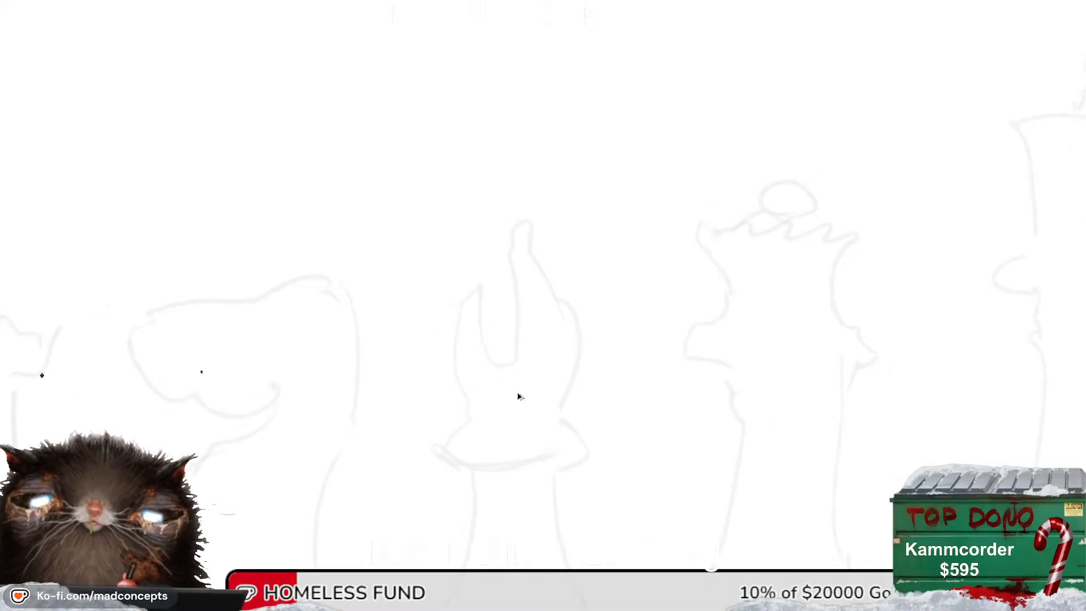
scroll(538, 303, "up", 2)
scroll(521, 356, "up", 1)
scroll(521, 357, "down", 1)
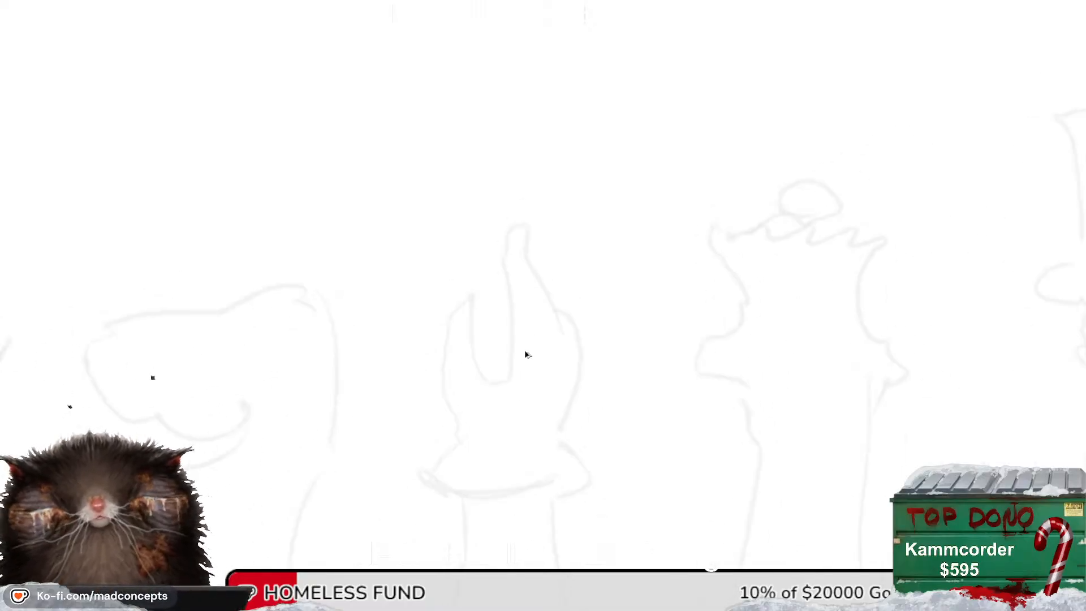
scroll(523, 361, "up", 2)
scroll(522, 356, "down", 2)
mouse_move(713, 406)
left_mouse_down()
mouse_move(335, 398)
mouse_move(441, 393)
left_mouse_up()
scroll(391, 364, "down", 1)
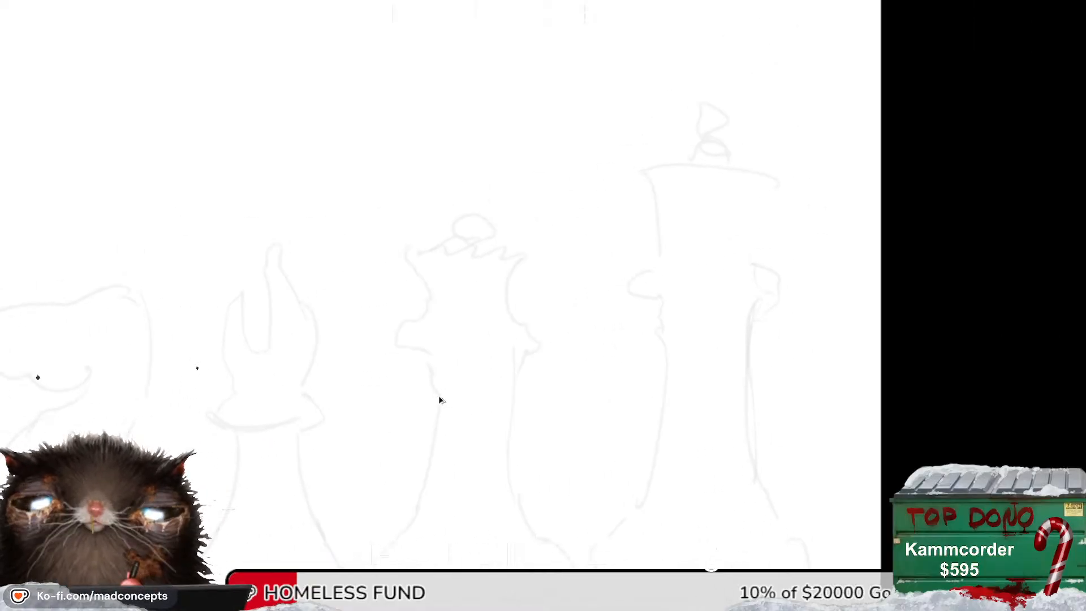
Show the detailed piece sketches again and compare the queen's heart with the rest of the lineup.
scroll(439, 400, "down", 1)
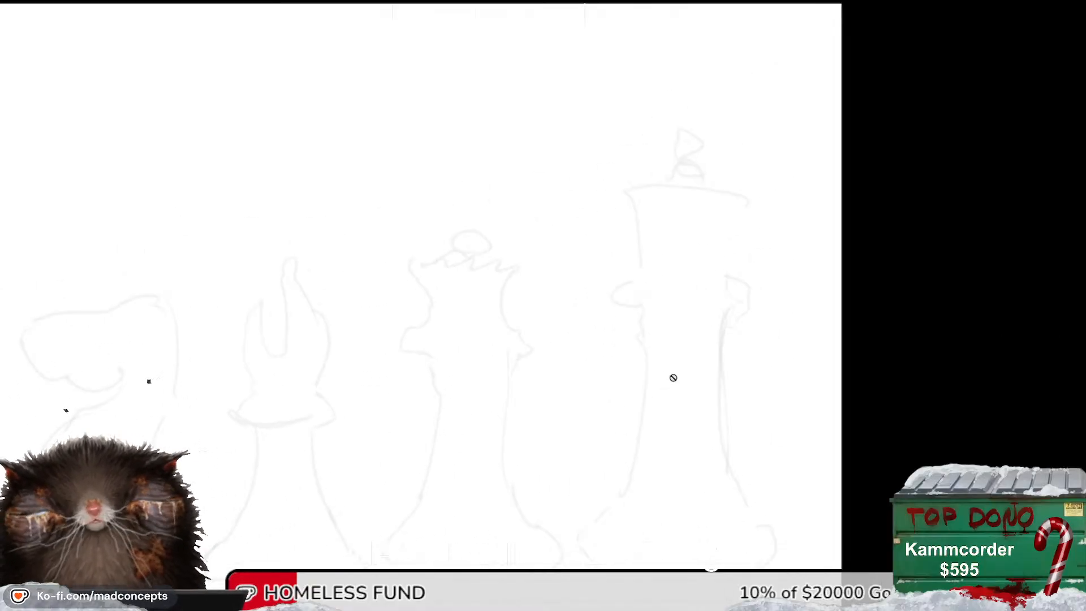
scroll(623, 388, "down", 1)
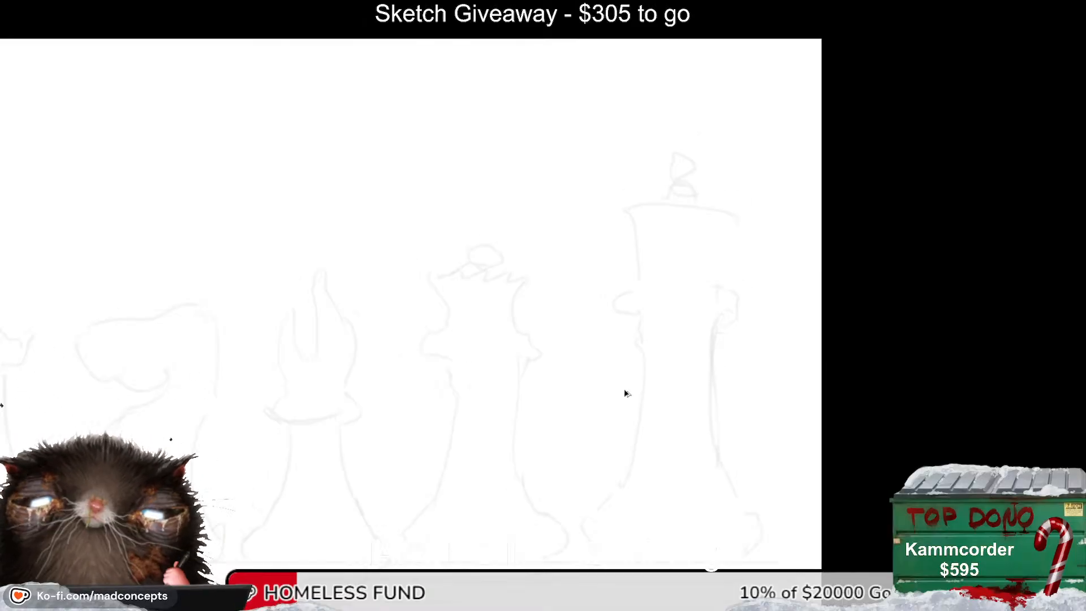
left_click_drag(477, 394, 678, 358)
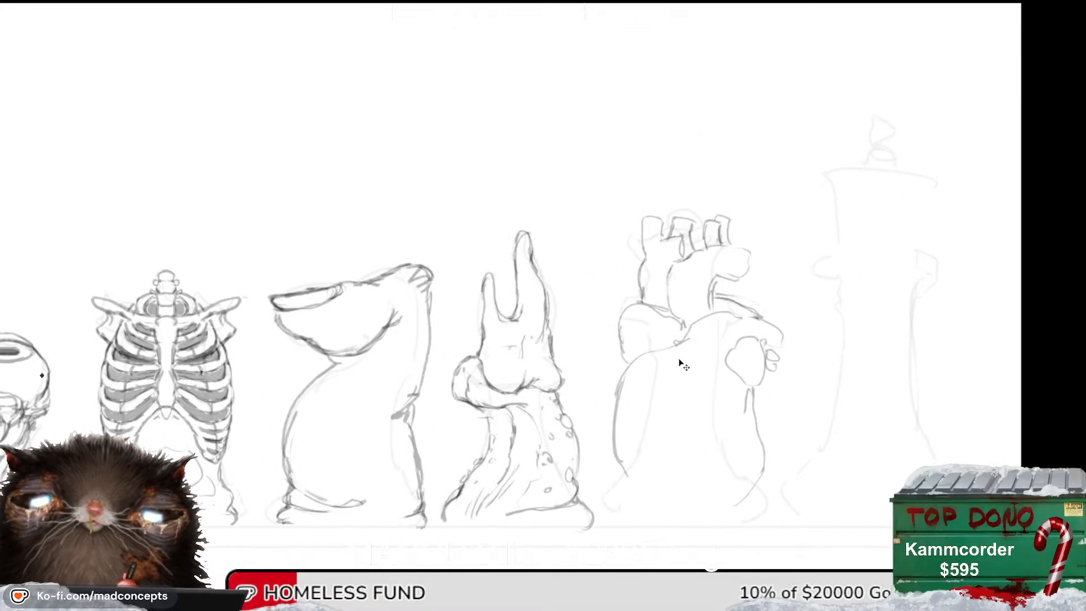
scroll(682, 364, "down", 1)
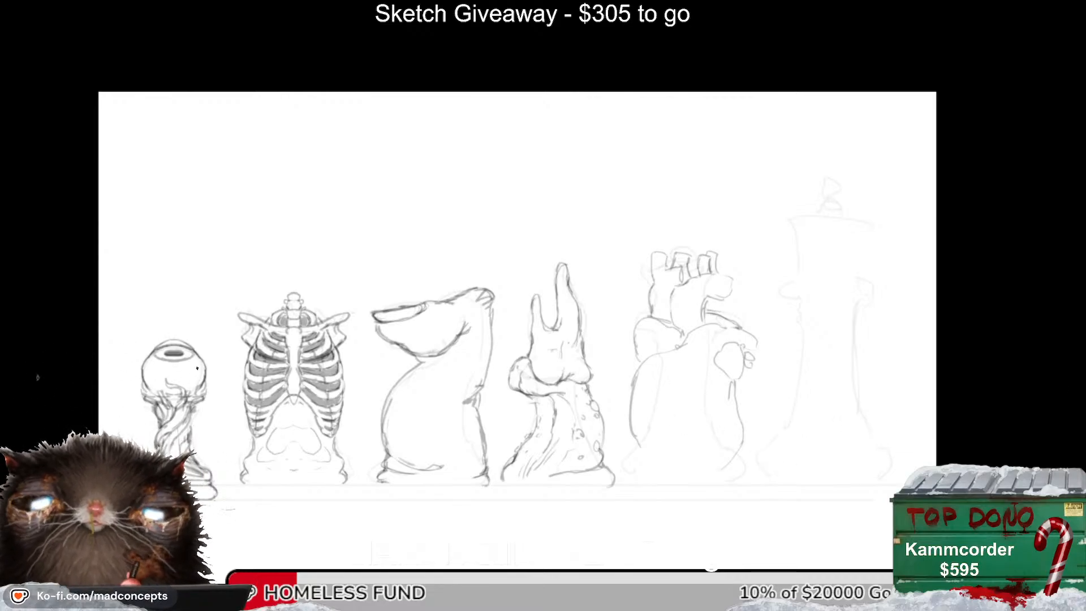
Lasso the queen's heart sketch and cut it from the lineup.
left_click(40, 377)
left_click(40, 376)
left_click_drag(857, 333, 804, 344)
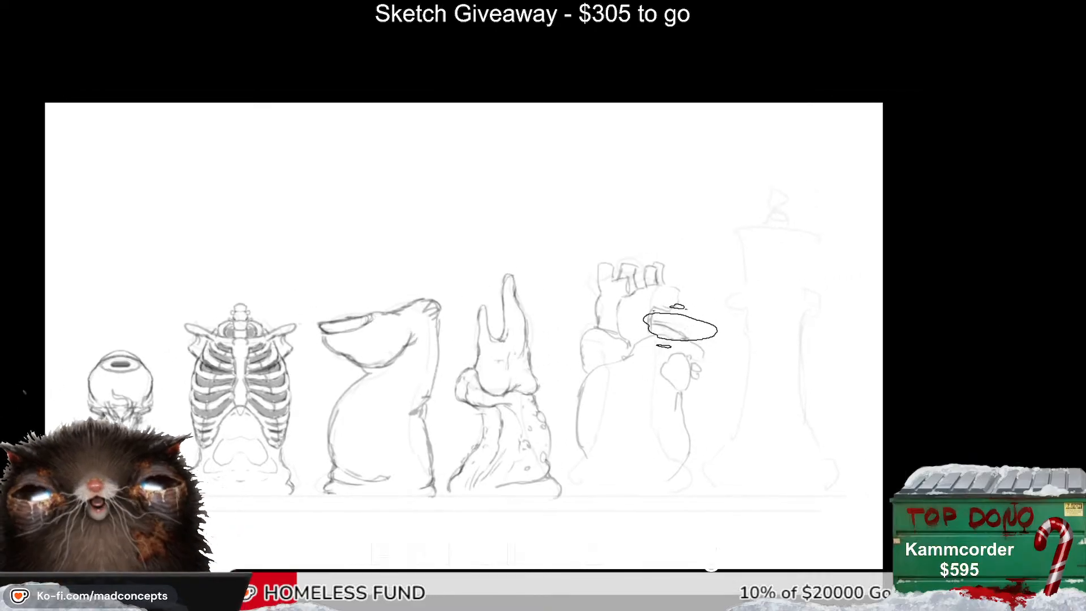
mouse_move(609, 220)
left_mouse_down()
mouse_move(565, 263)
mouse_move(572, 425)
mouse_move(768, 431)
mouse_move(654, 173)
left_mouse_up()
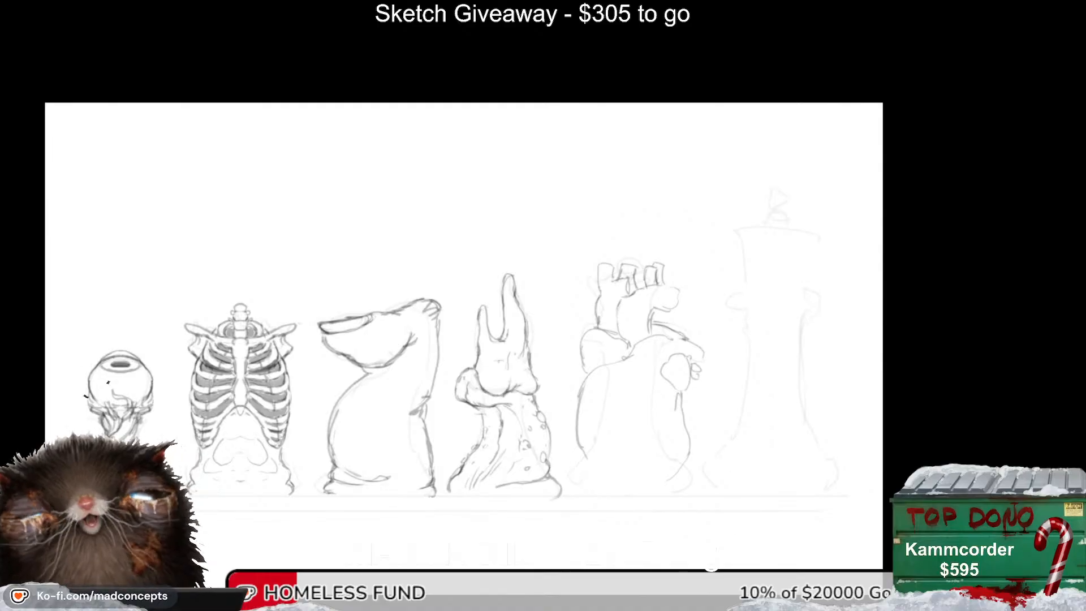
key("ctrl+x")
left_click_drag(760, 308, 737, 230)
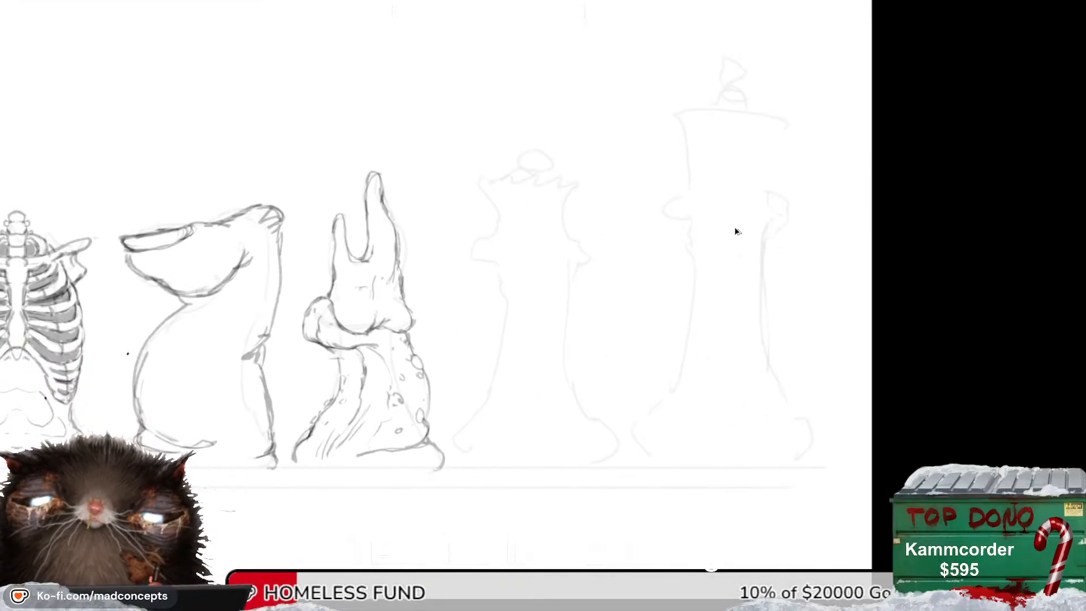
Examine the empty queen and king placeholders beside the tooth bishop and finger knight for new design ideas.
left_click_drag(609, 314, 675, 326)
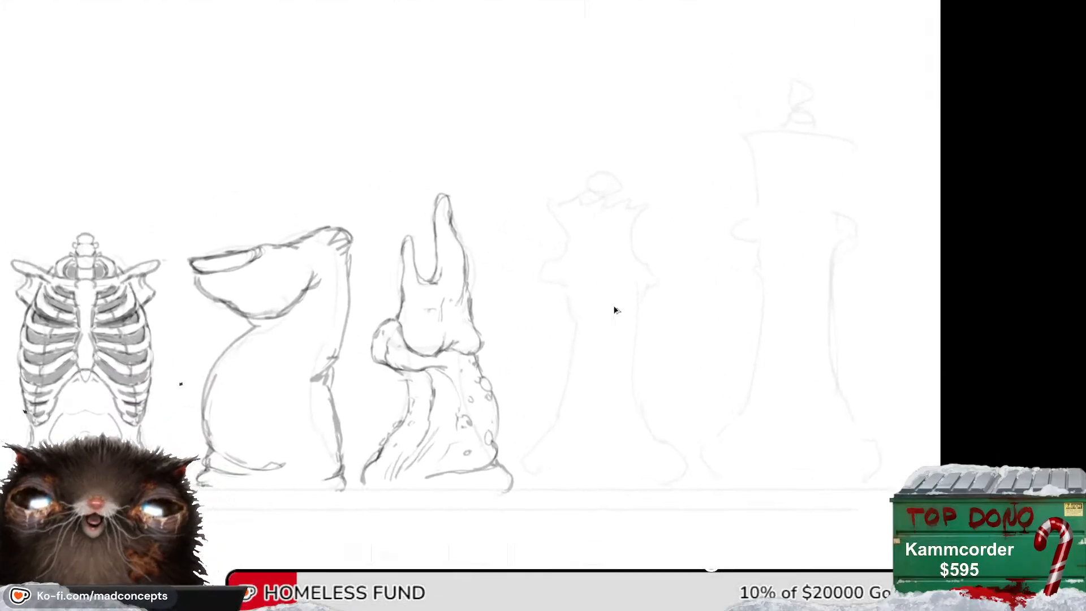
left_click_drag(613, 307, 601, 347)
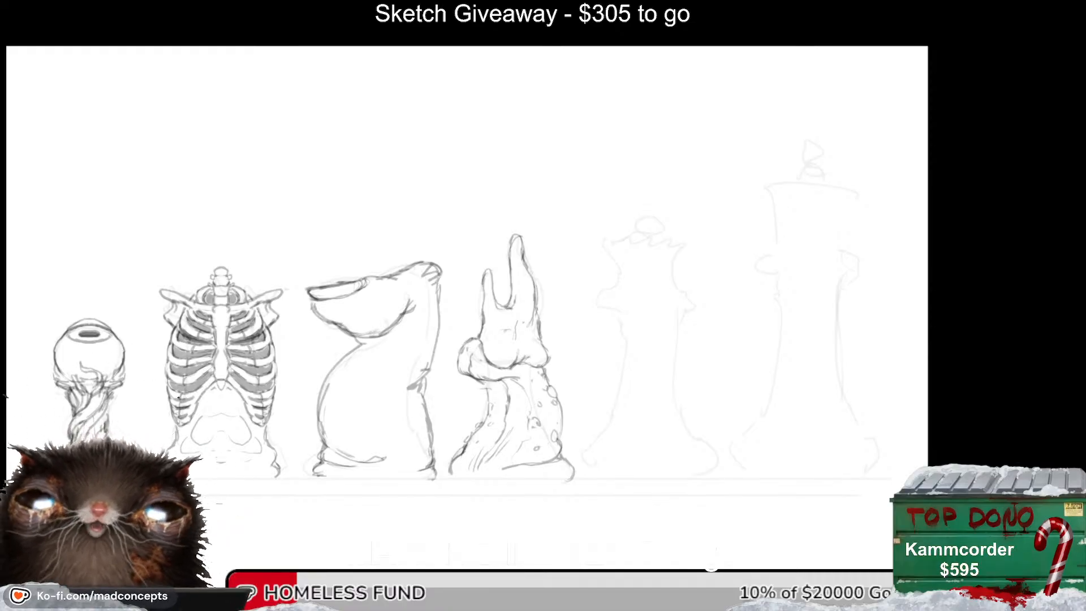
scroll(656, 270, "up", 1)
left_click_drag(857, 360, 832, 358)
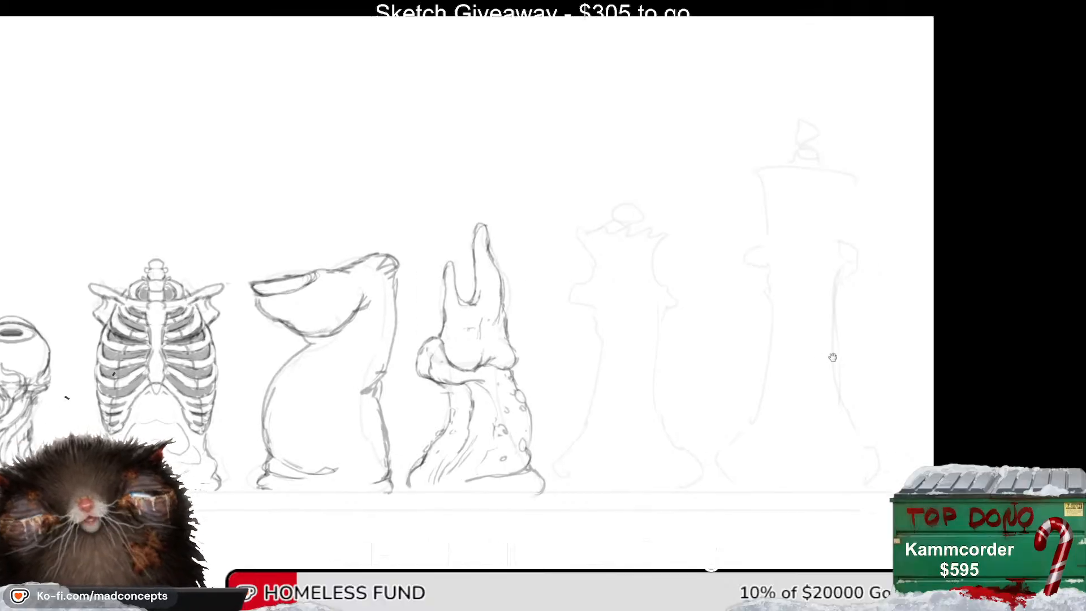
key("ctrl+comma")
key("ctrl+comma")
left_click_drag(727, 367, 696, 345)
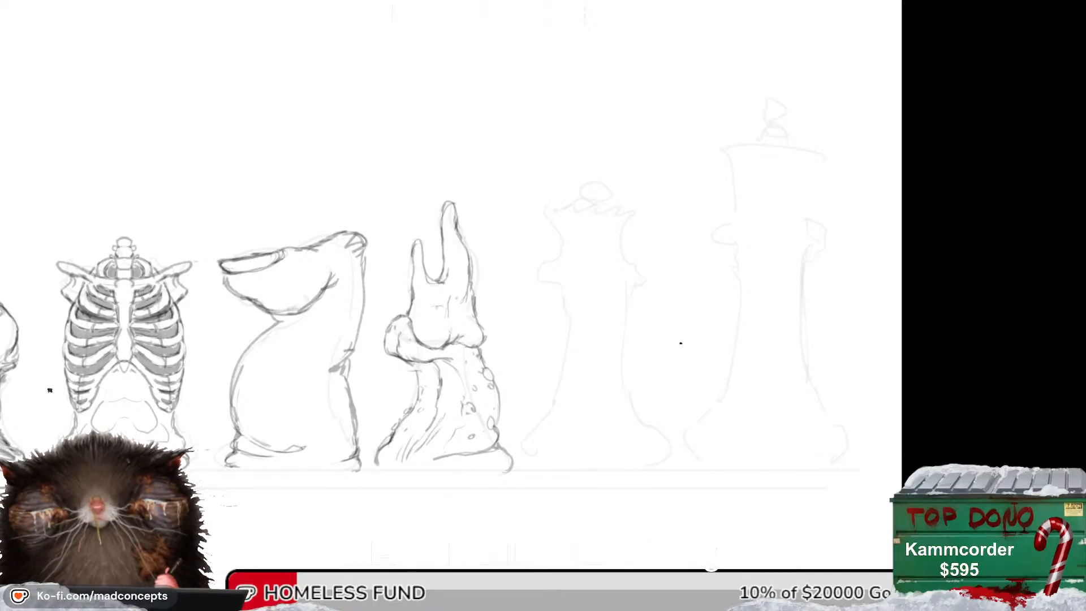
left_click_drag(538, 382, 505, 396)
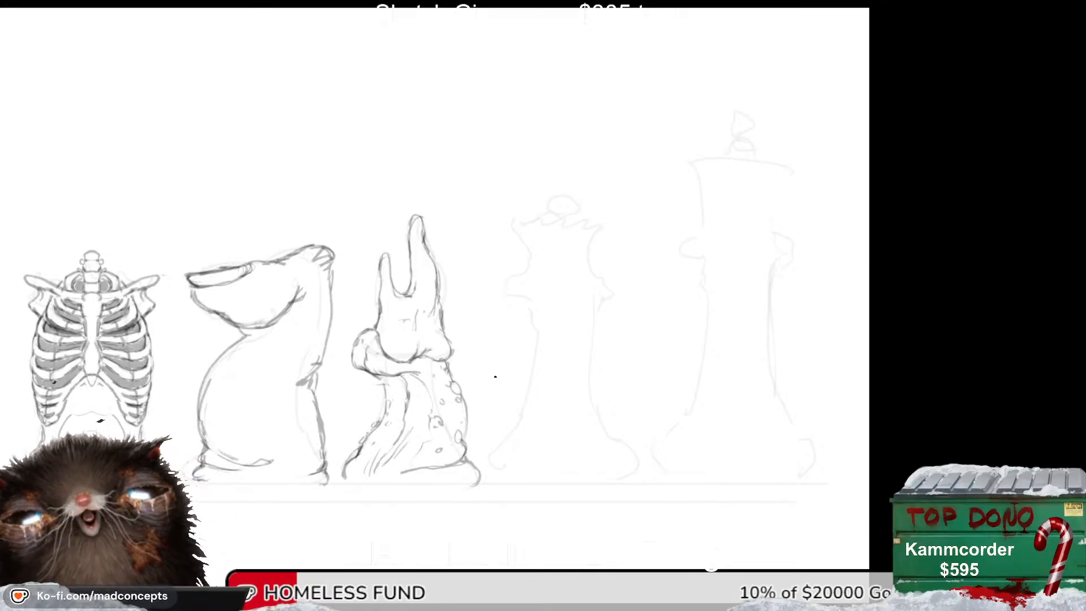
left_click_drag(577, 434, 567, 431)
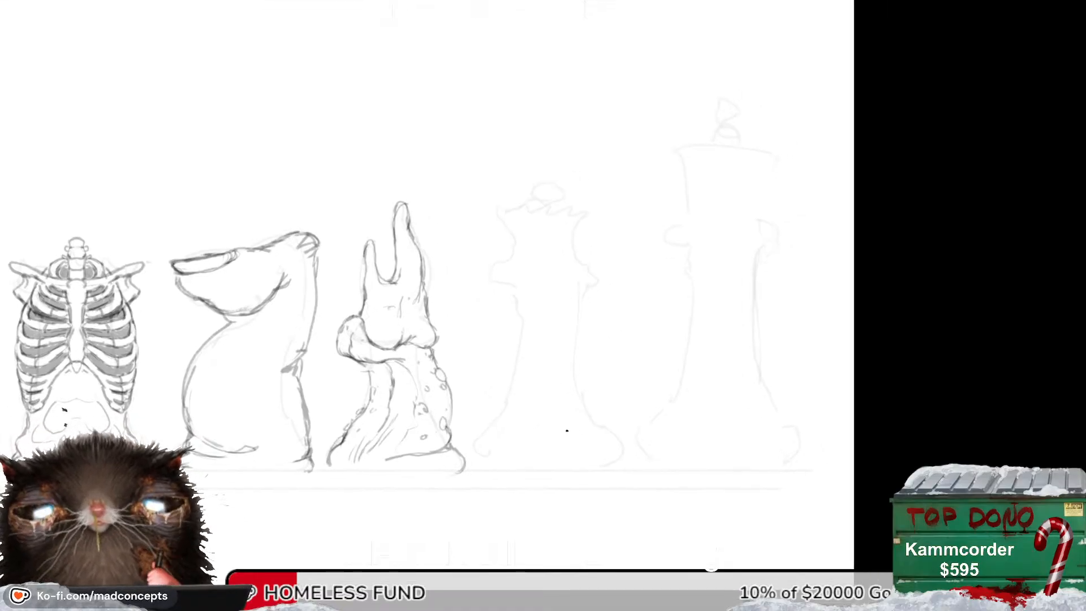
left_click_drag(639, 387, 669, 400)
mouse_move(669, 401)
left_mouse_down()
mouse_move(629, 405)
mouse_move(666, 376)
mouse_move(555, 436)
mouse_move(642, 310)
left_mouse_up()
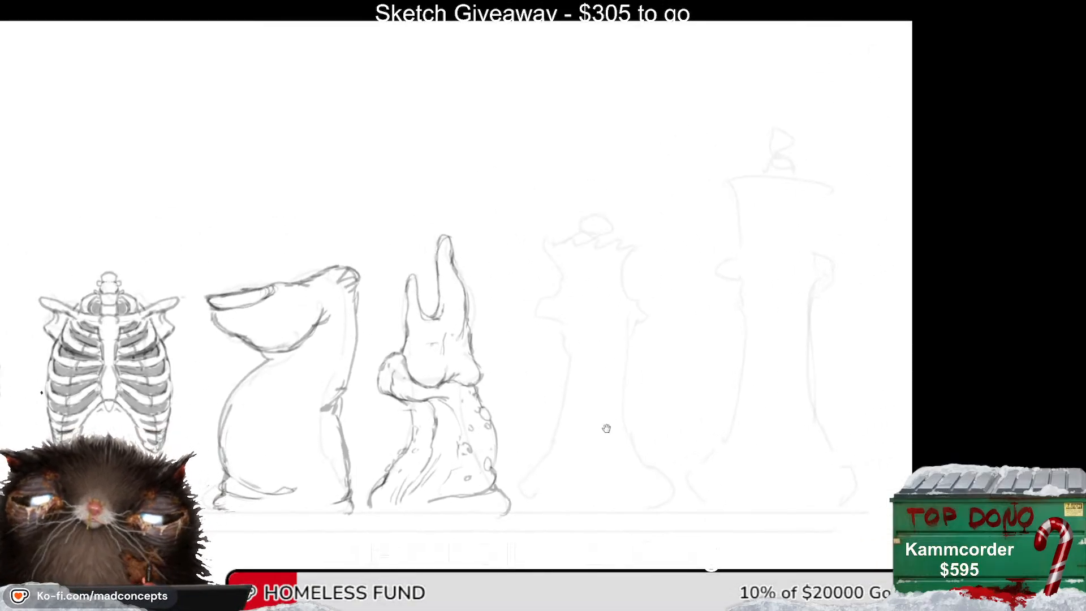
left_click_drag(595, 430, 627, 420)
Try a straight queen column topped by two rounded lobes over the placeholder, and undo it.
left_click_drag(591, 290, 588, 451)
mouse_move(592, 298)
left_mouse_down()
mouse_move(688, 270)
mouse_move(670, 314)
mouse_move(664, 453)
left_mouse_up()
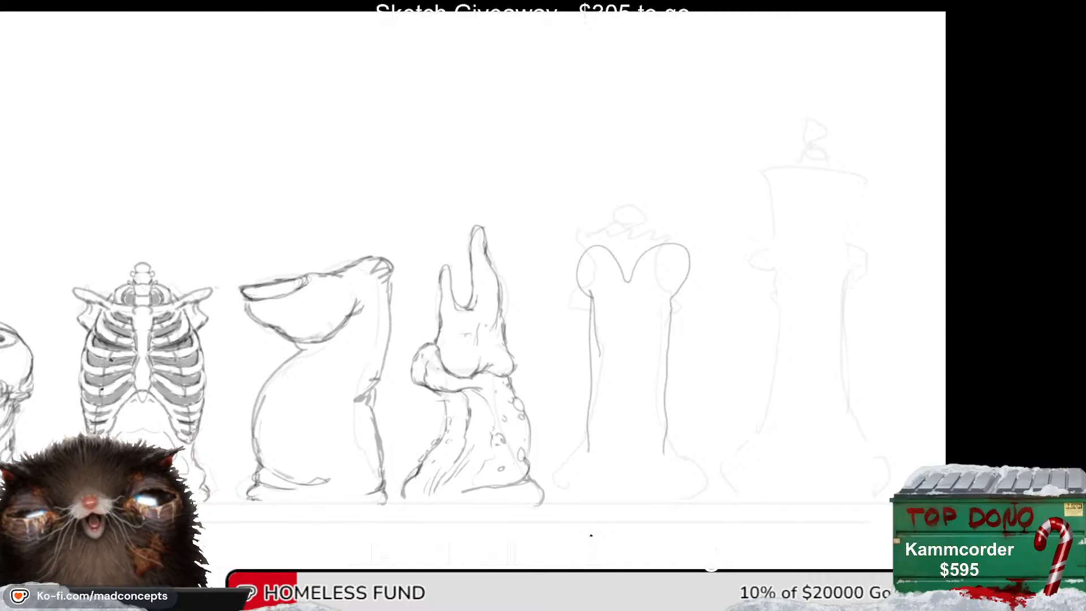
scroll(606, 384, "down", 4)
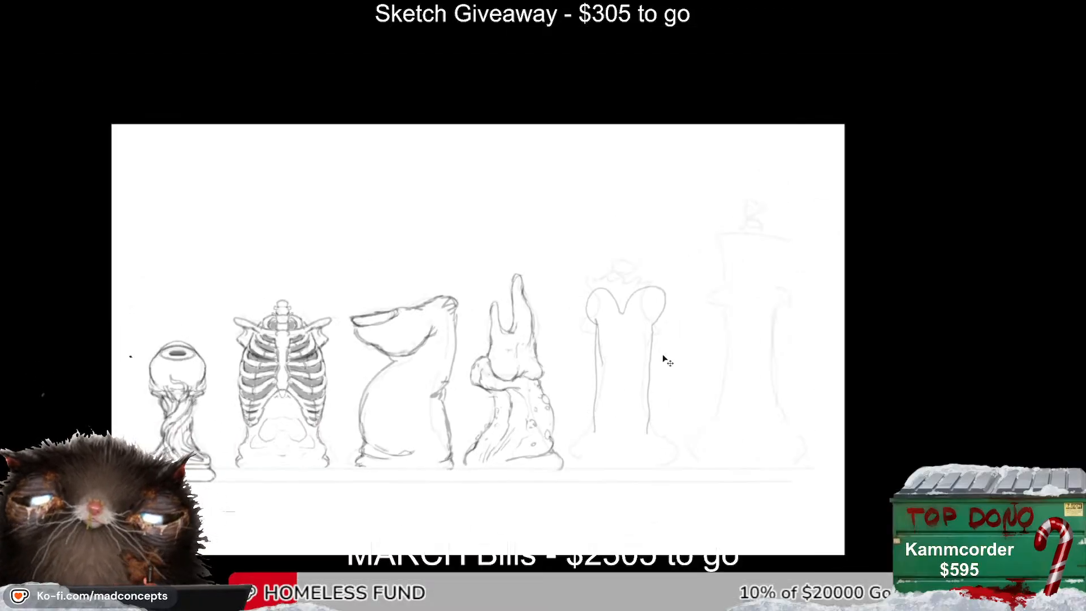
key("ctrl+z")
key("ctrl+z")
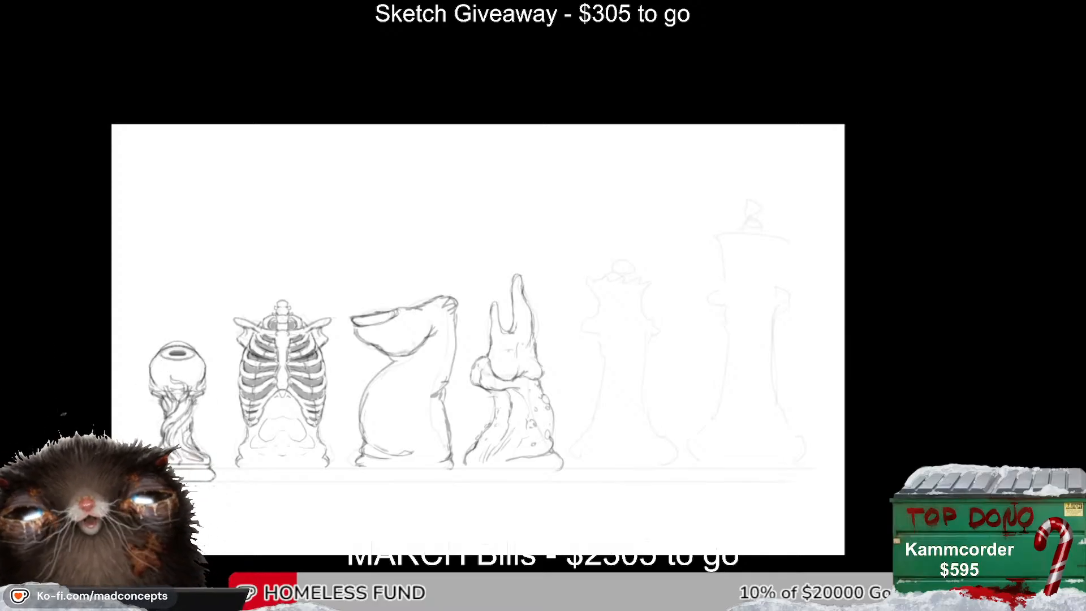
Try a queen lower body of two spread leg-like forms inside the placeholder, and undo it.
scroll(625, 308, "down", 1)
scroll(637, 354, "up", 3)
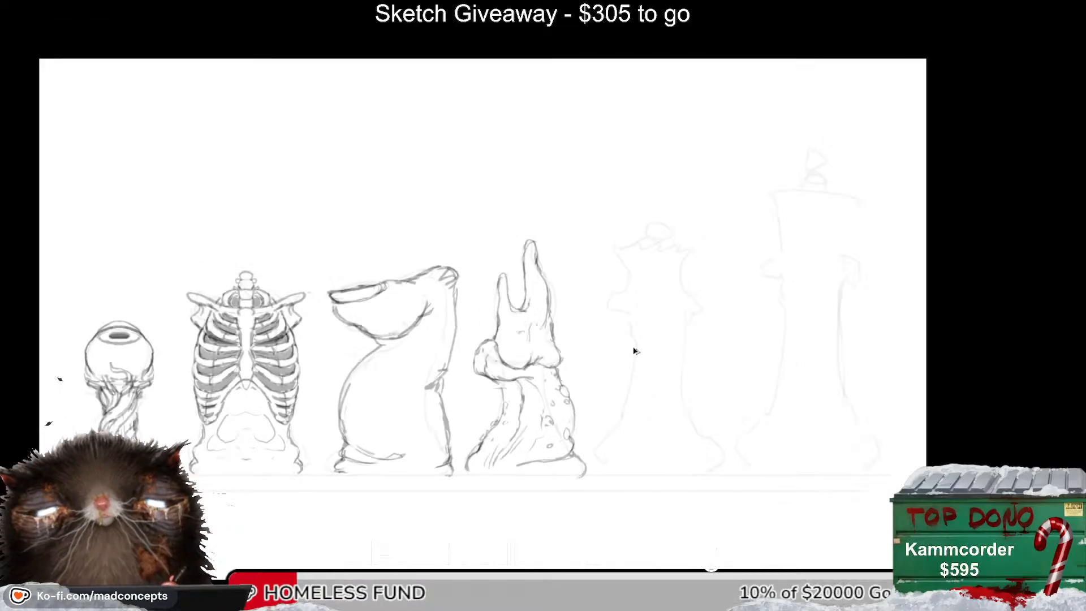
left_click_drag(684, 368, 689, 360)
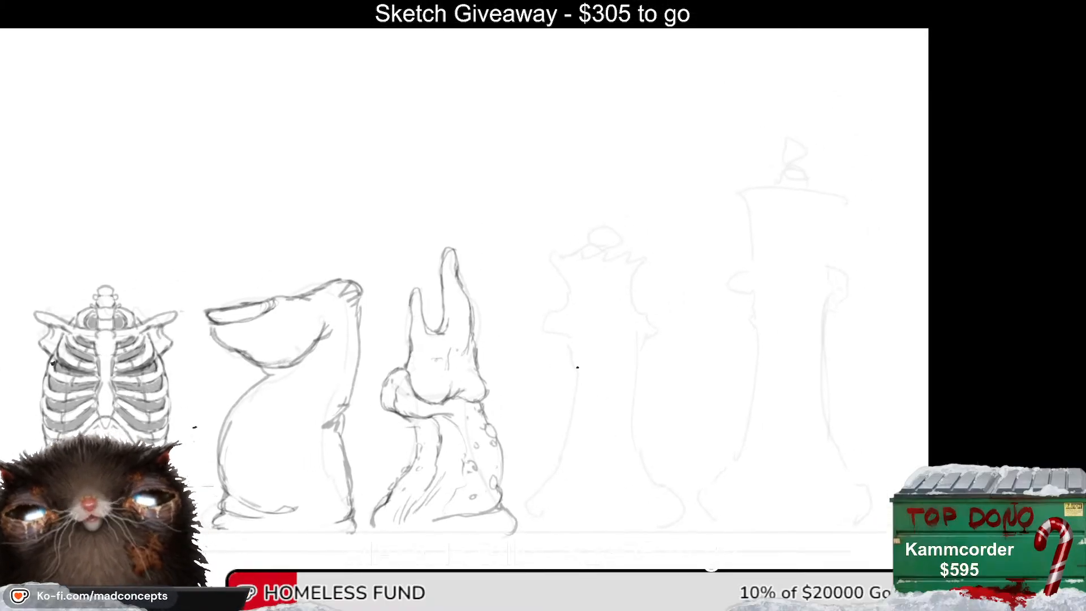
mouse_move(577, 367)
left_mouse_down()
mouse_move(545, 474)
mouse_move(561, 501)
mouse_move(614, 466)
mouse_move(653, 493)
mouse_move(623, 339)
mouse_move(591, 345)
mouse_move(580, 365)
left_mouse_up()
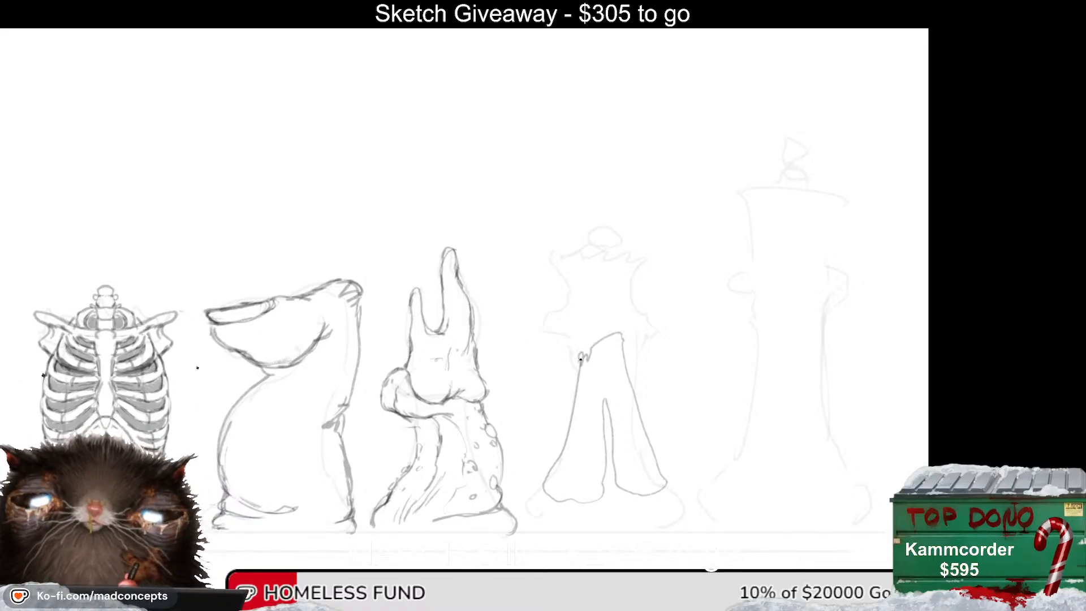
key("ctrl+z")
key("ctrl+z")
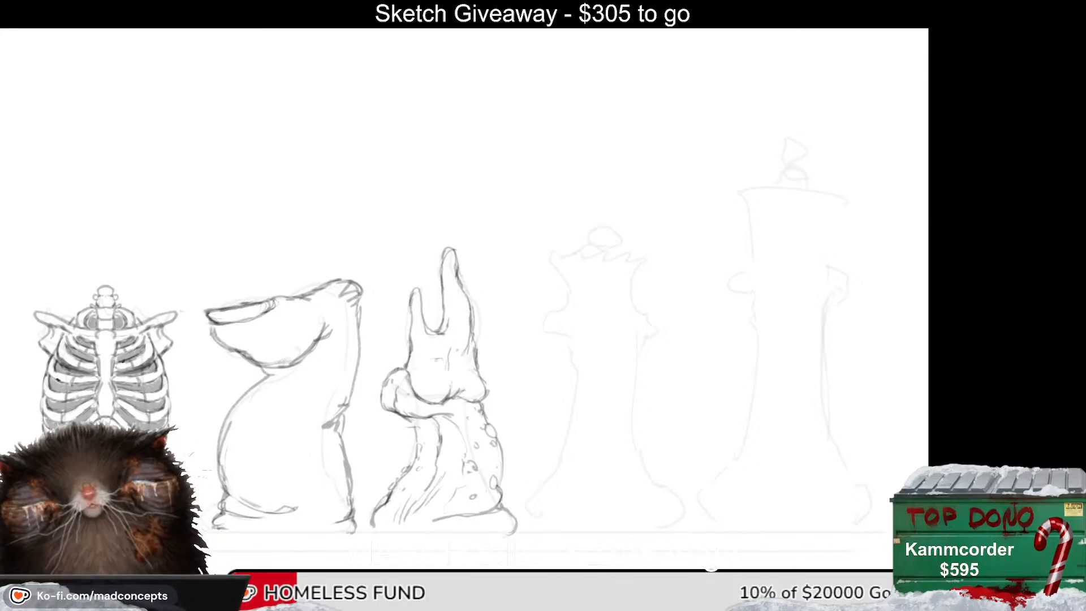
Examine the whole lineup in normal and mirrored view, comparing the queen and king placeholders with the finished sketches.
mouse_move(442, 333)
left_mouse_down()
mouse_move(892, 211)
mouse_move(611, 251)
mouse_move(577, 285)
left_mouse_up()
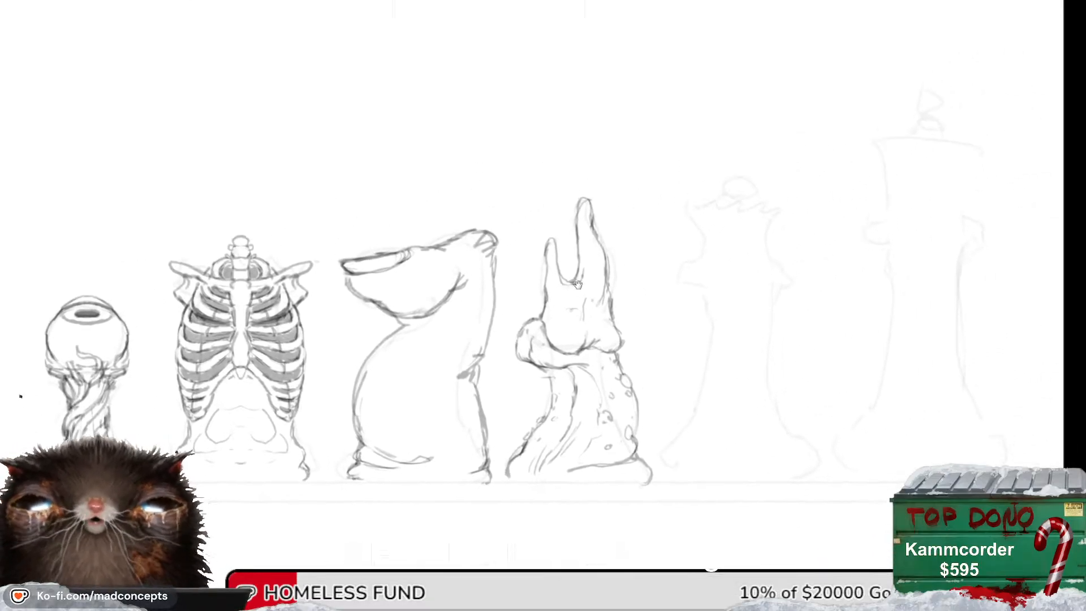
left_click_drag(757, 345, 588, 353)
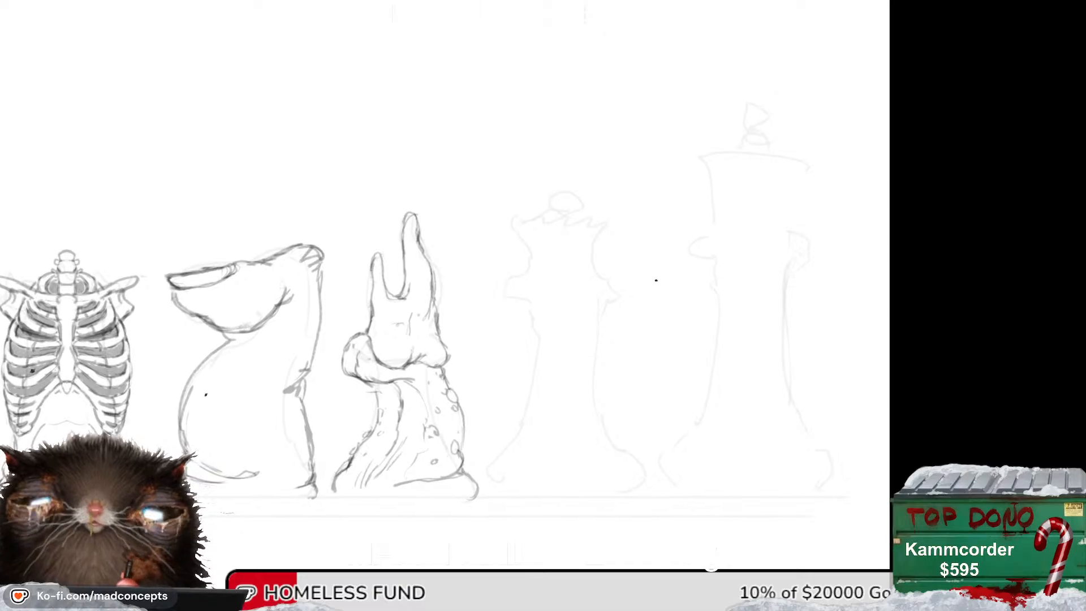
scroll(722, 248, "down", 2)
scroll(721, 247, "up", 3)
key("h")
left_click_drag(669, 326, 579, 312)
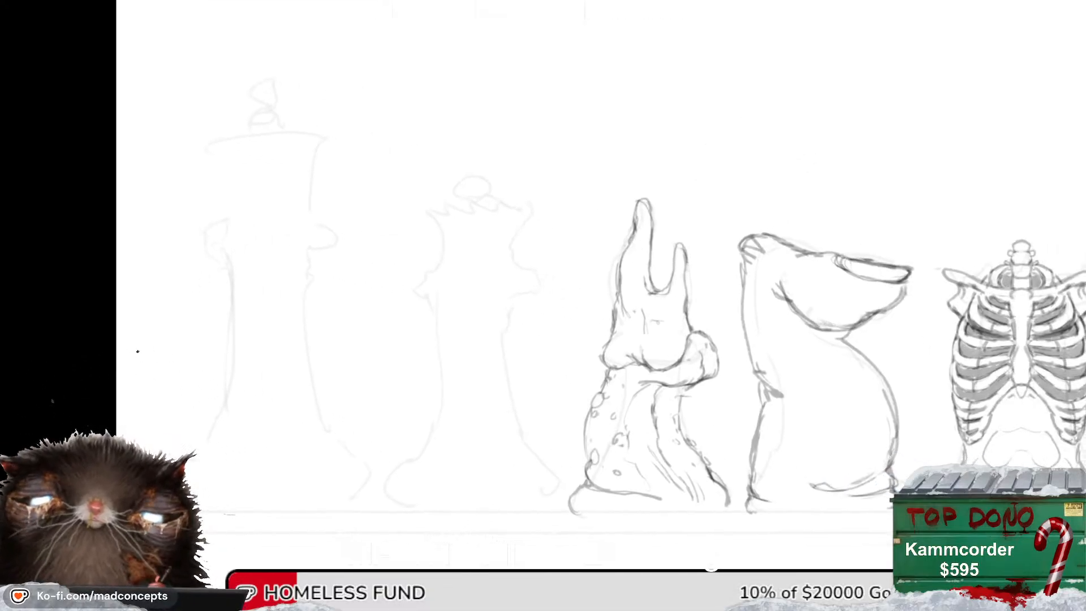
key("h")
left_click_drag(823, 267, 569, 279)
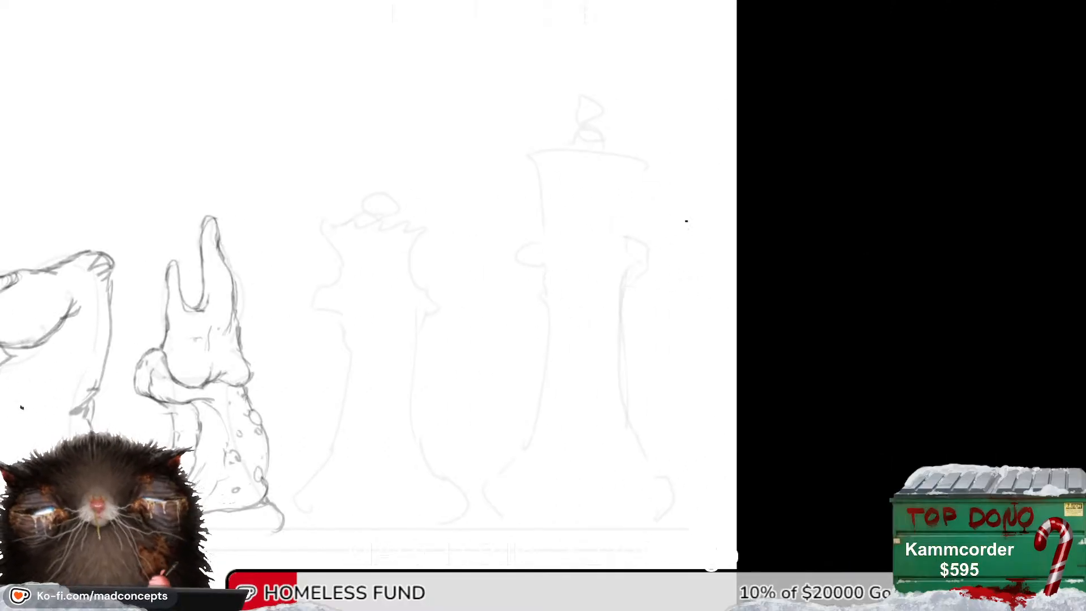
left_click_drag(612, 276, 591, 277)
left_click_drag(570, 340, 564, 377)
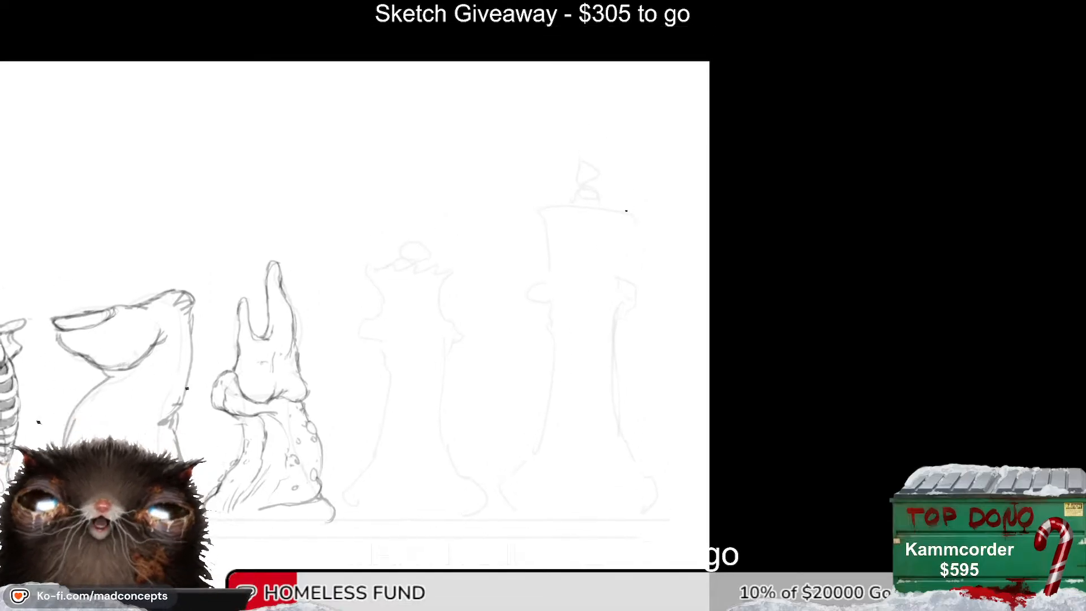
Turn the canvas upside down and sketch the king's bulbous base, both column sides and a curl at the collar.
left_click_drag(667, 373, 405, 171)
left_click_drag(443, 217, 410, 293)
mouse_move(479, 135)
left_mouse_down()
mouse_move(445, 211)
mouse_move(450, 234)
left_mouse_up()
mouse_move(475, 143)
left_mouse_down()
mouse_move(436, 156)
mouse_move(459, 294)
left_mouse_up()
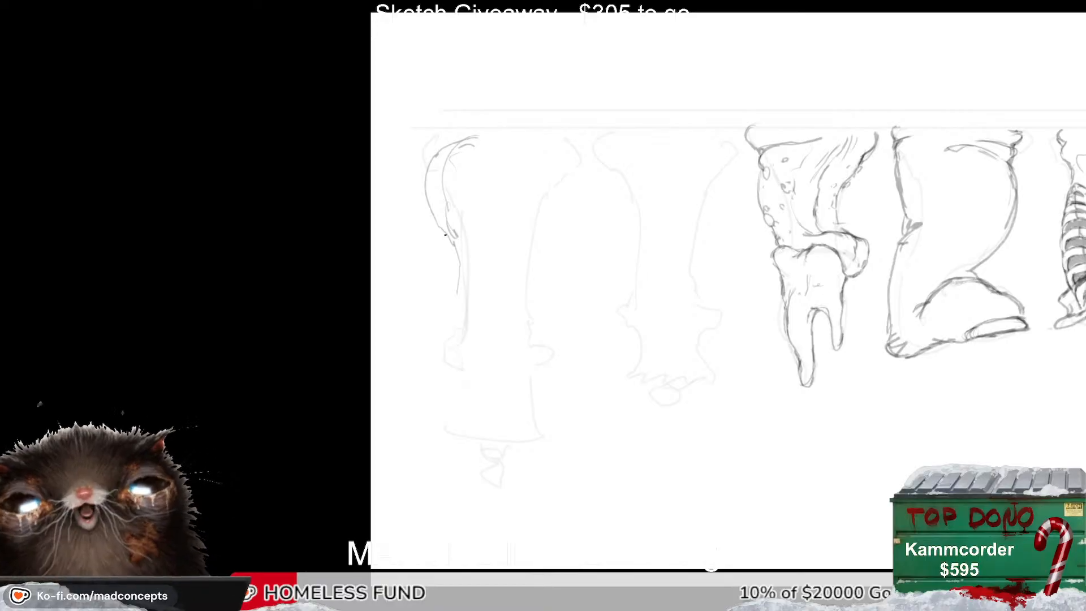
left_click_drag(445, 232, 464, 404)
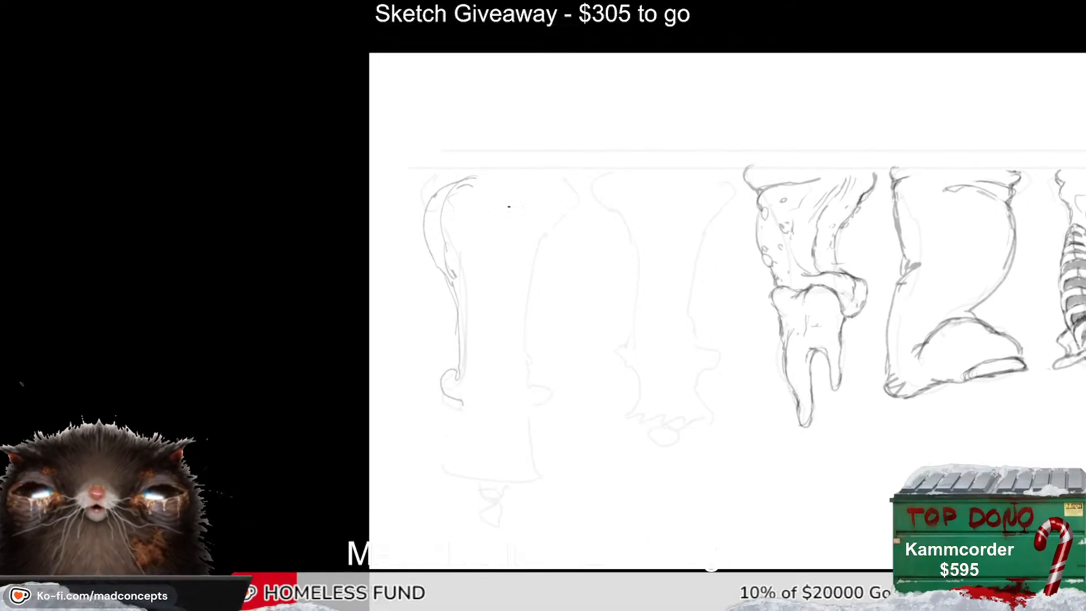
mouse_move(526, 186)
left_mouse_down()
mouse_move(551, 249)
mouse_move(527, 266)
mouse_move(528, 358)
left_mouse_up()
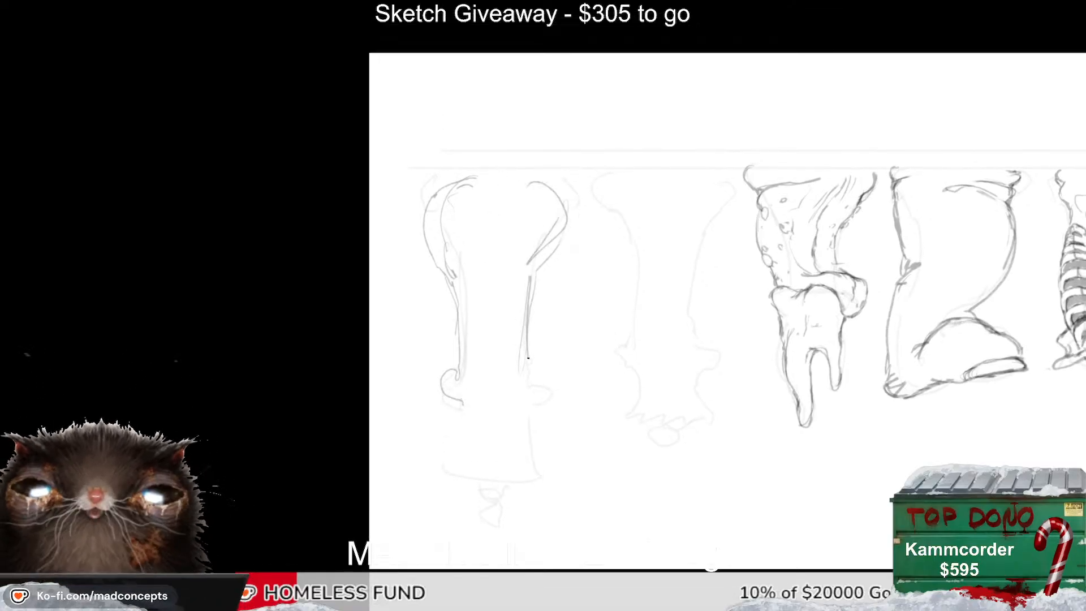
Add an oval lobe on each side of the king where the bulbous base meets the column, and tidy the strokes.
mouse_move(444, 272)
left_mouse_down()
mouse_move(478, 277)
mouse_move(458, 328)
left_mouse_up()
mouse_move(554, 254)
left_mouse_down()
mouse_move(521, 270)
mouse_move(518, 327)
left_mouse_up()
left_click_drag(540, 270, 532, 324)
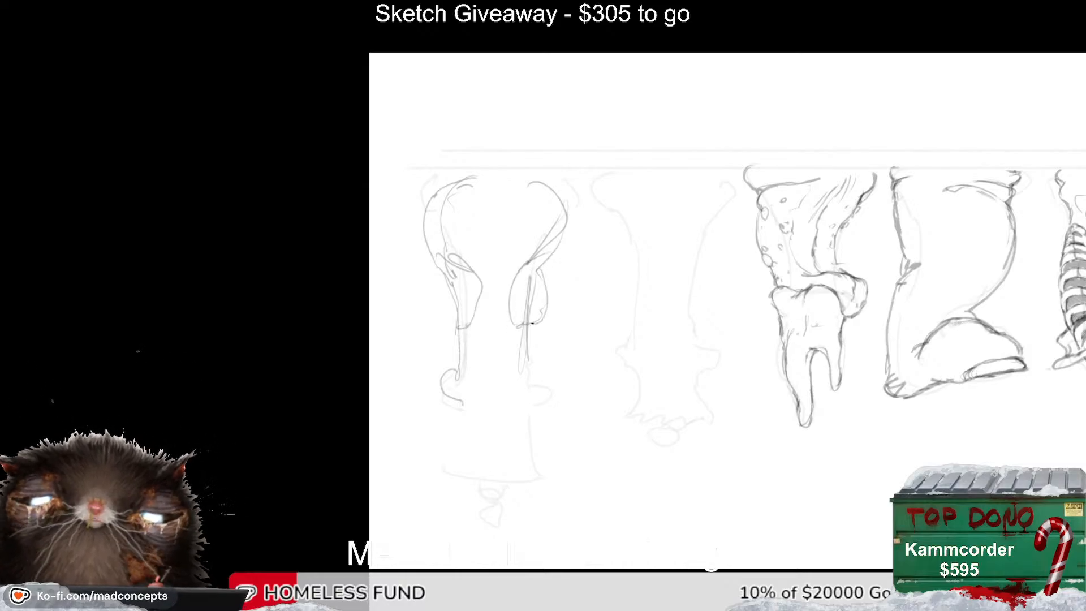
mouse_move(452, 324)
left_mouse_down()
mouse_move(447, 280)
mouse_move(443, 315)
mouse_move(467, 279)
mouse_move(454, 326)
mouse_move(469, 327)
mouse_move(475, 386)
left_mouse_up()
key("e")
key("b")
key("e")
key("b")
key("ctrl+z")
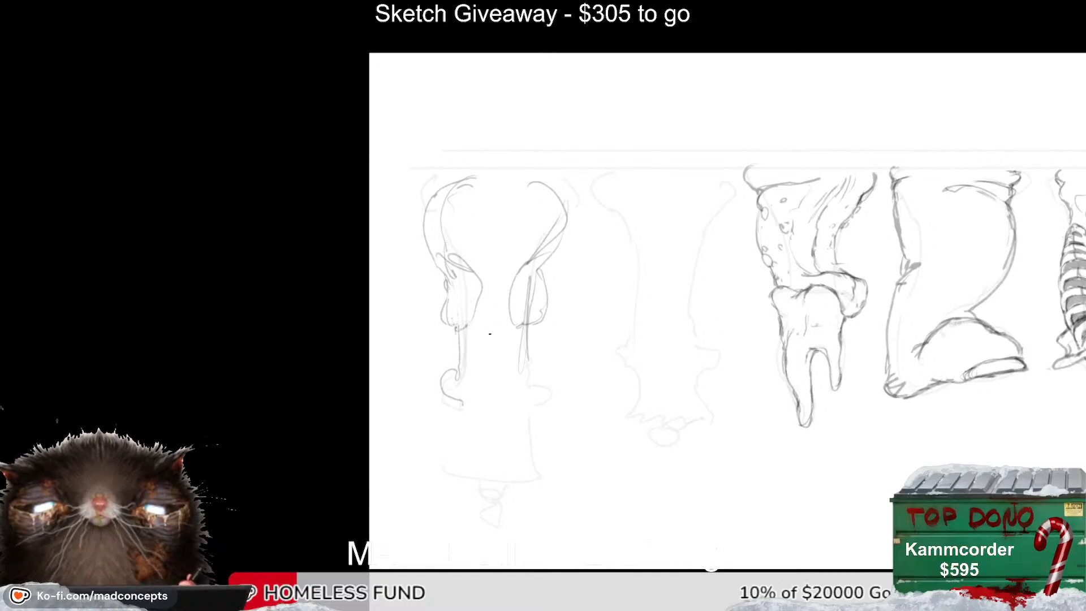
Sketch a narrow pointed shape down the middle of the king's column and a crown of long flared spikes.
mouse_move(490, 322)
left_mouse_down()
mouse_move(483, 401)
mouse_move(494, 321)
left_mouse_up()
mouse_move(493, 322)
left_mouse_down()
mouse_move(503, 403)
mouse_move(494, 416)
left_mouse_up()
mouse_move(496, 374)
left_mouse_down()
mouse_move(480, 407)
mouse_move(486, 354)
left_mouse_up()
key("m")
key("m")
mouse_move(462, 401)
left_mouse_down()
mouse_move(469, 427)
mouse_move(450, 467)
mouse_move(478, 455)
mouse_move(460, 429)
mouse_move(463, 473)
mouse_move(474, 428)
left_mouse_up()
key("ctrl+z")
mouse_move(474, 428)
left_mouse_down()
mouse_move(470, 489)
mouse_move(484, 432)
left_mouse_up()
left_click_drag(483, 433, 487, 489)
mouse_move(487, 489)
left_mouse_down()
mouse_move(491, 434)
mouse_move(512, 431)
mouse_move(536, 481)
mouse_move(520, 404)
mouse_move(541, 378)
mouse_move(526, 346)
left_mouse_up()
Turn the canvas upright and compare the new king sketch with the other pieces in the lineup.
key("r")
left_click_drag(772, 320, 453, 419)
left_click_drag(625, 466, 465, 428)
left_click_drag(457, 388, 610, 444)
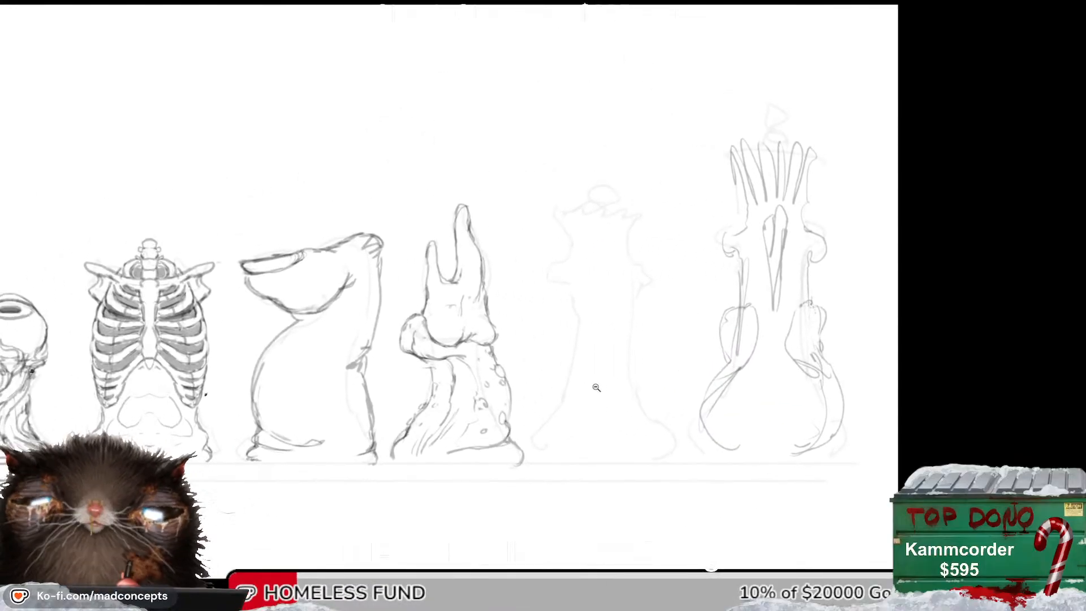
left_click_drag(624, 357, 546, 415)
left_click_drag(656, 348, 634, 362)
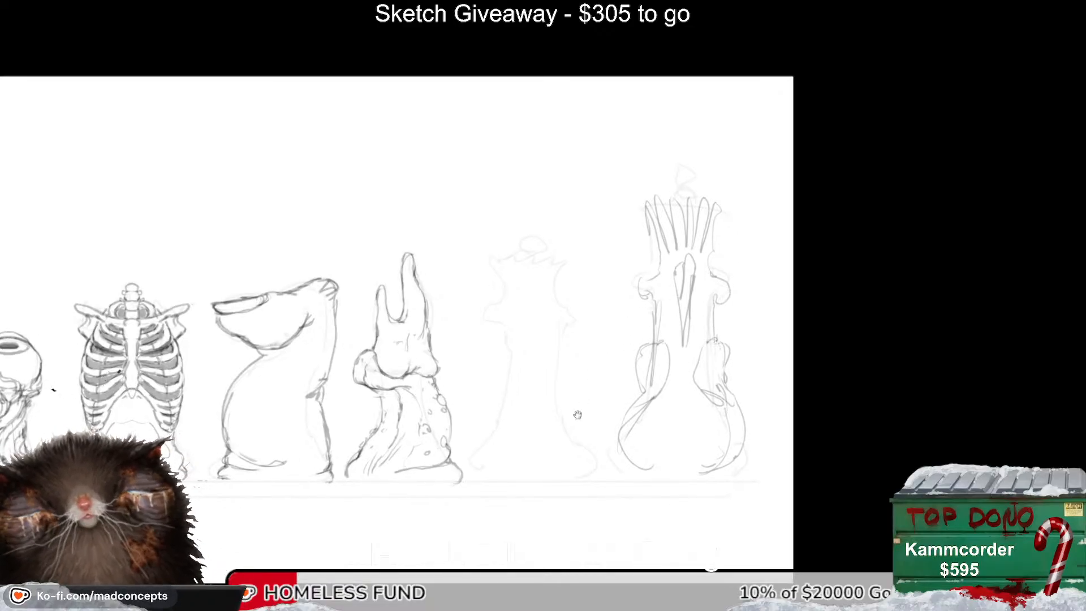
left_click_drag(576, 415, 574, 388)
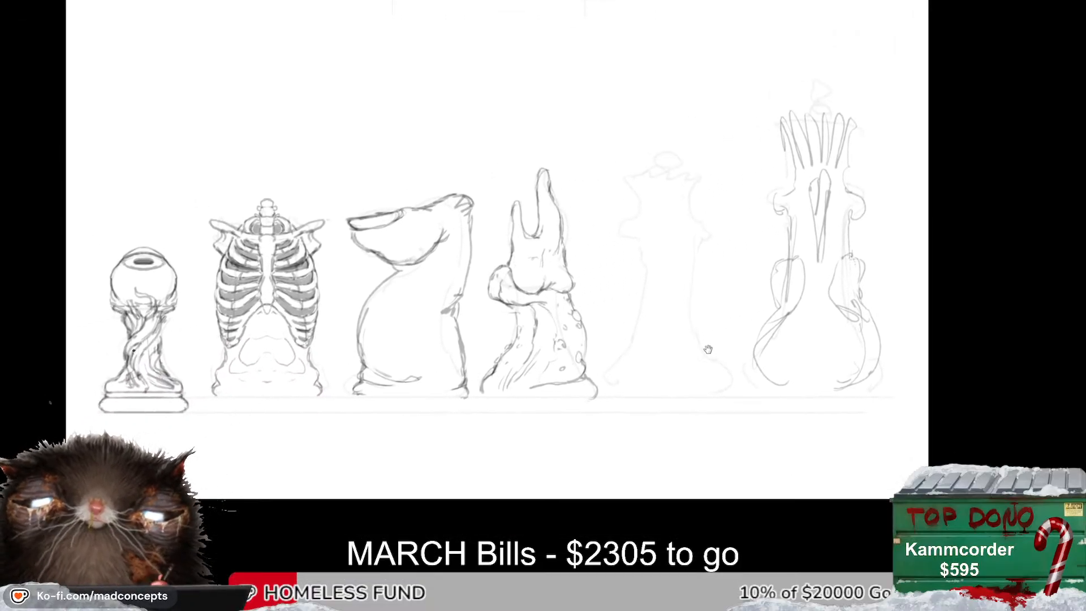